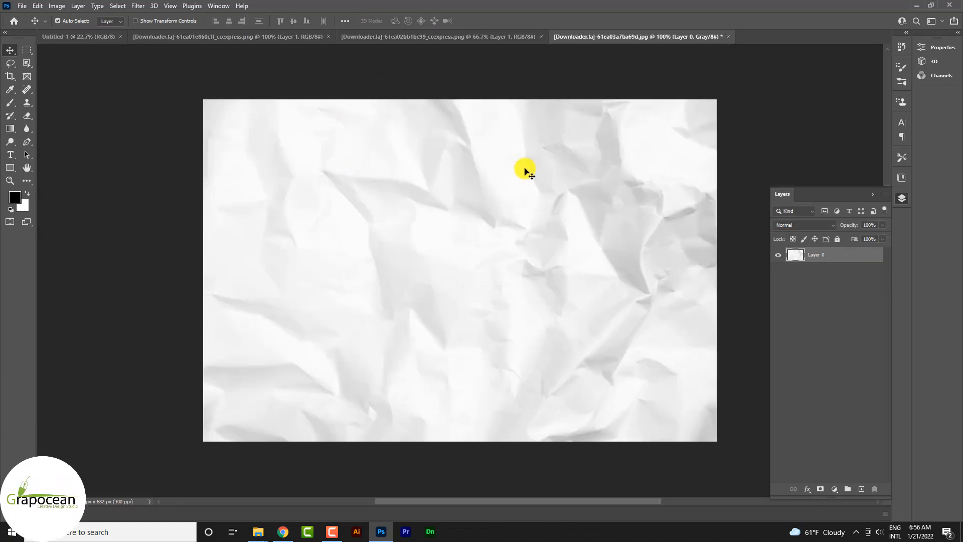
- Bring the crumpled paper texture into Untitled-1, rotate it 90° and scale it to about 377% to cover the canvas
{"action": "left_click_drag", "start_coordinate": [524, 170], "coordinate": [389, 285]}
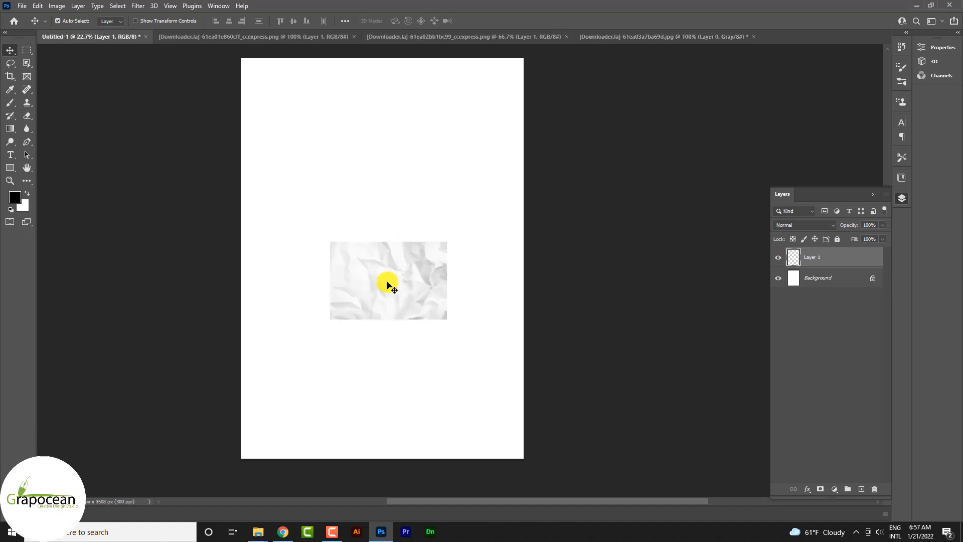
{"action": "key", "text": "ctrl+t"}
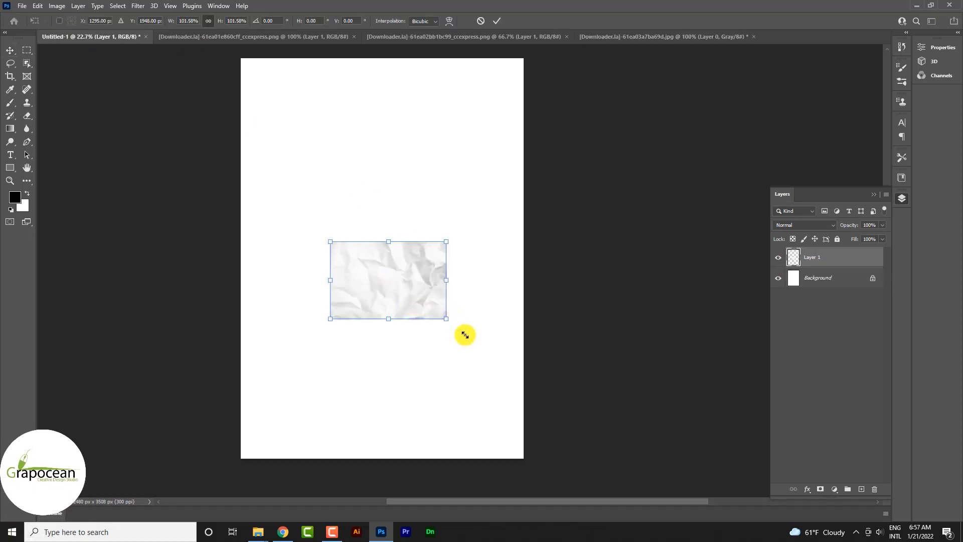
{"action": "left_click_drag", "start_coordinate": [452, 312], "coordinate": [549, 377]}
{"action": "left_click_drag", "start_coordinate": [580, 405], "coordinate": [321, 417]}
{"action": "left_click_drag", "start_coordinate": [493, 435], "coordinate": [567, 477]}
{"action": "left_click_drag", "start_coordinate": [449, 415], "coordinate": [440, 408]}
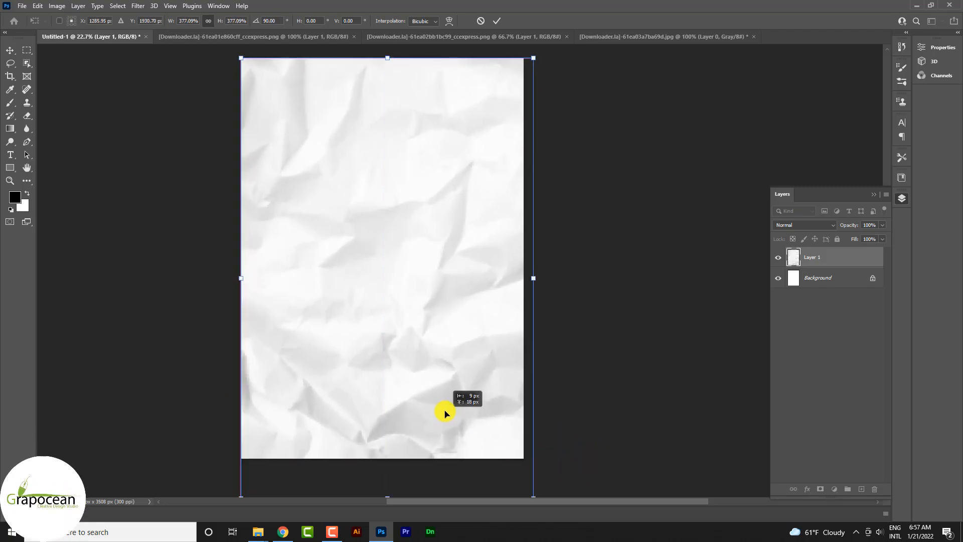
{"action": "left_click", "coordinate": [497, 21]}
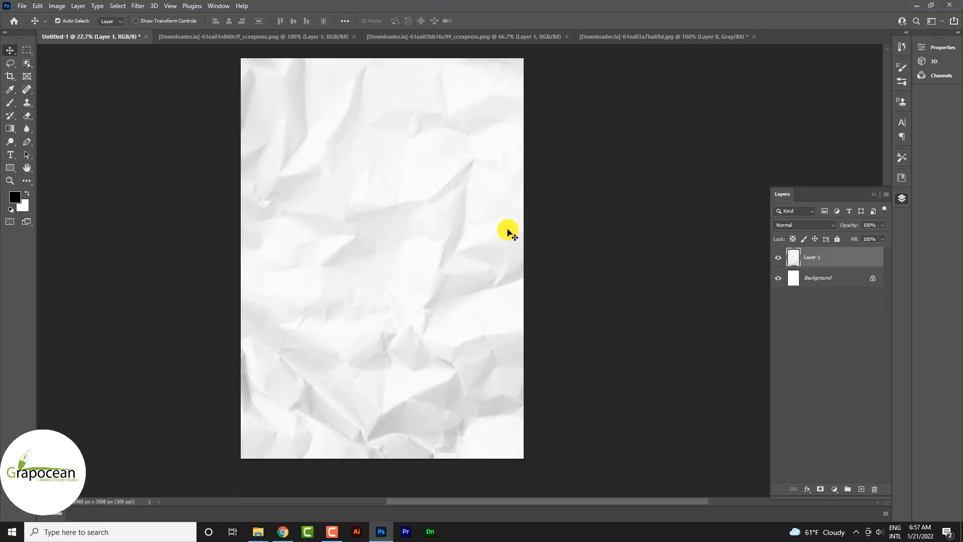
- Add a dark teal solid color fill layer above the paper texture and change its blend mode so the creases show through
{"action": "scroll", "coordinate": [517, 274], "scroll_direction": "up", "scroll_amount": 1}
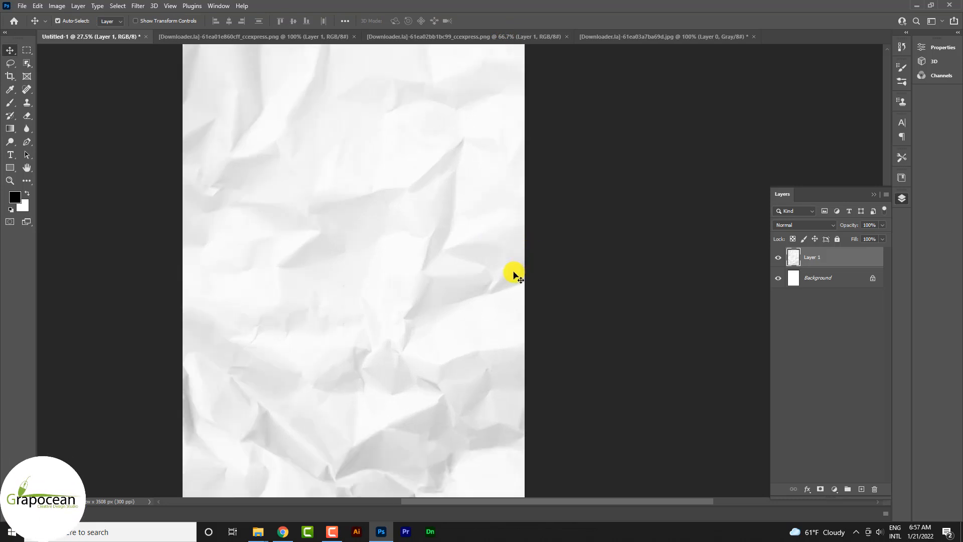
{"action": "left_click", "coordinate": [834, 489]}
{"action": "left_click", "coordinate": [876, 314]}
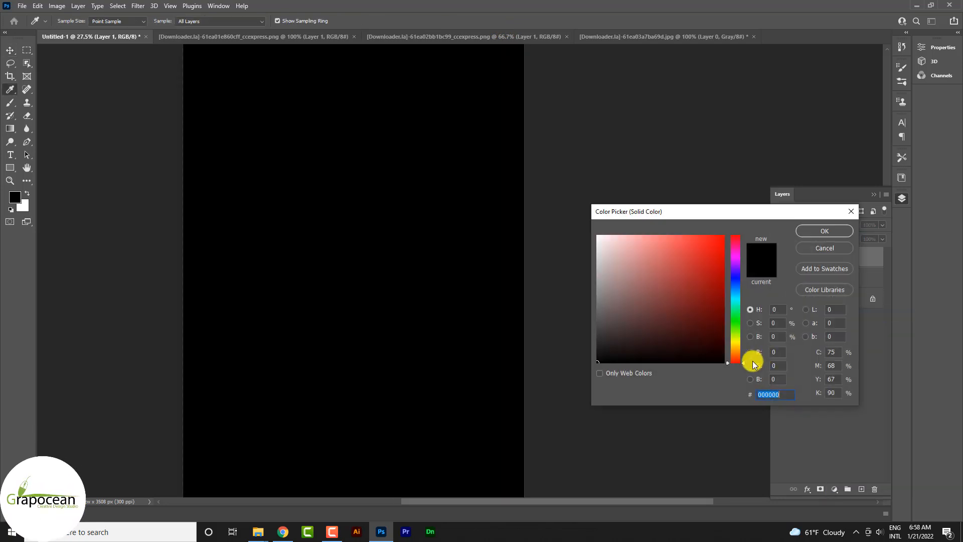
{"action": "key", "text": "ctrl+v"}
{"action": "left_click", "coordinate": [828, 230]}
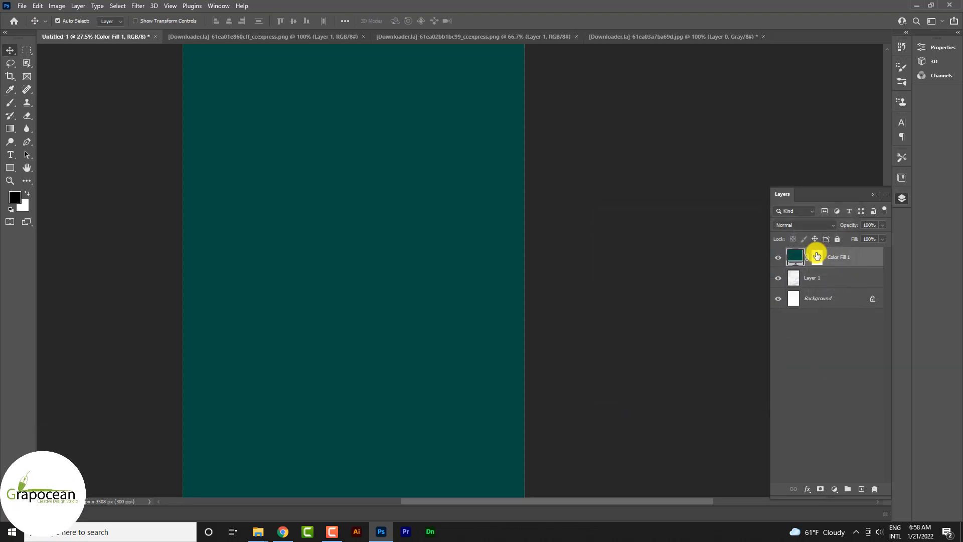
{"action": "left_click", "coordinate": [812, 225]}
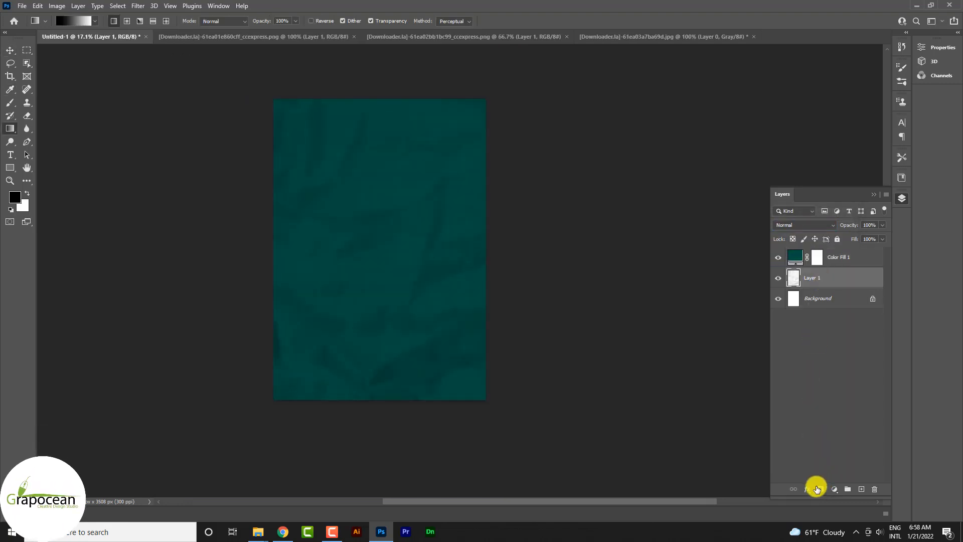
- Mask the paper texture layer with a vertical black-to-white gradient that fades out its upper part
{"action": "left_click", "coordinate": [817, 489]}
{"action": "mouse_move", "coordinate": [372, 71]}
{"action": "left_mouse_down"}
{"action": "mouse_move", "coordinate": [372, 301]}
{"action": "mouse_move", "coordinate": [389, 333]}
{"action": "left_mouse_up"}
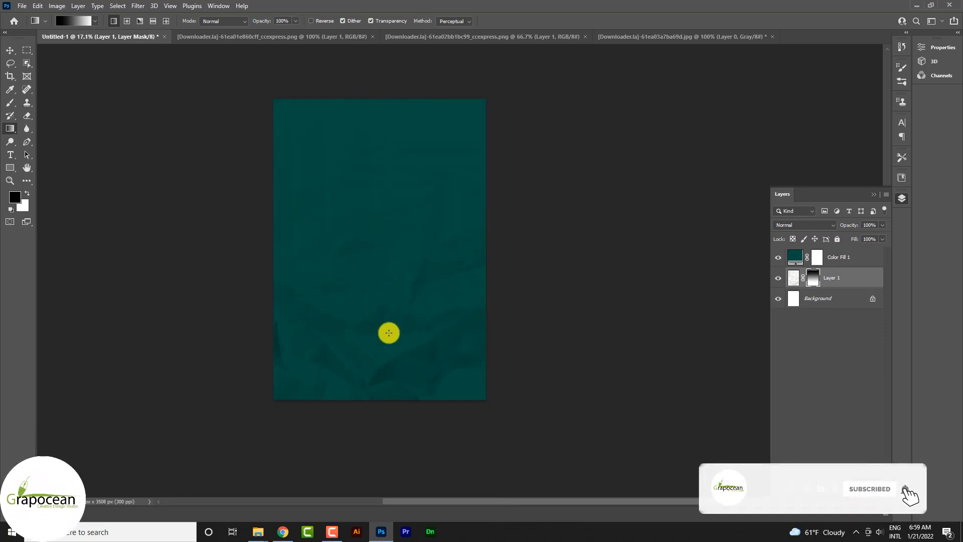
{"action": "left_click_drag", "start_coordinate": [393, 80], "coordinate": [393, 323]}
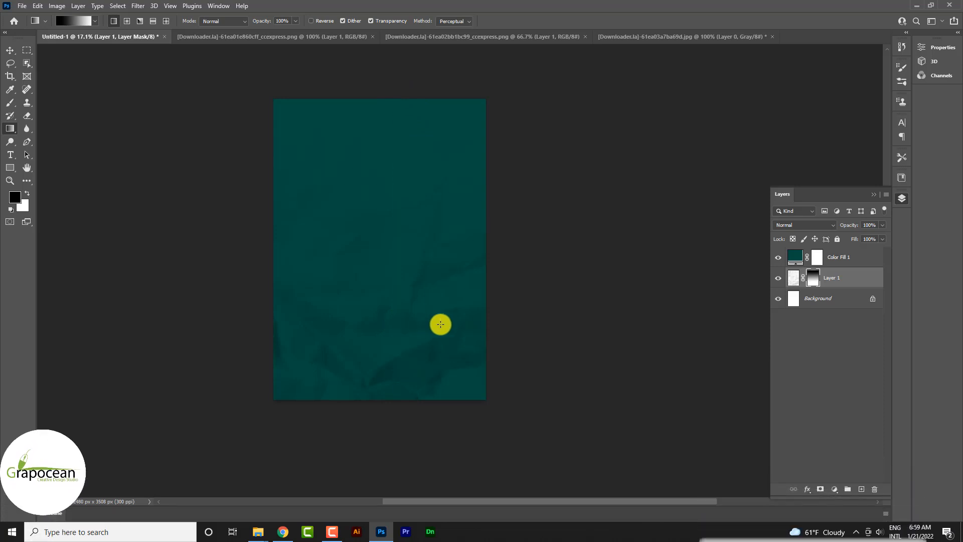
- Add a linear 90° gradient fill layer above the Background using the black-to-white preset from Basics
{"action": "left_click", "coordinate": [829, 303]}
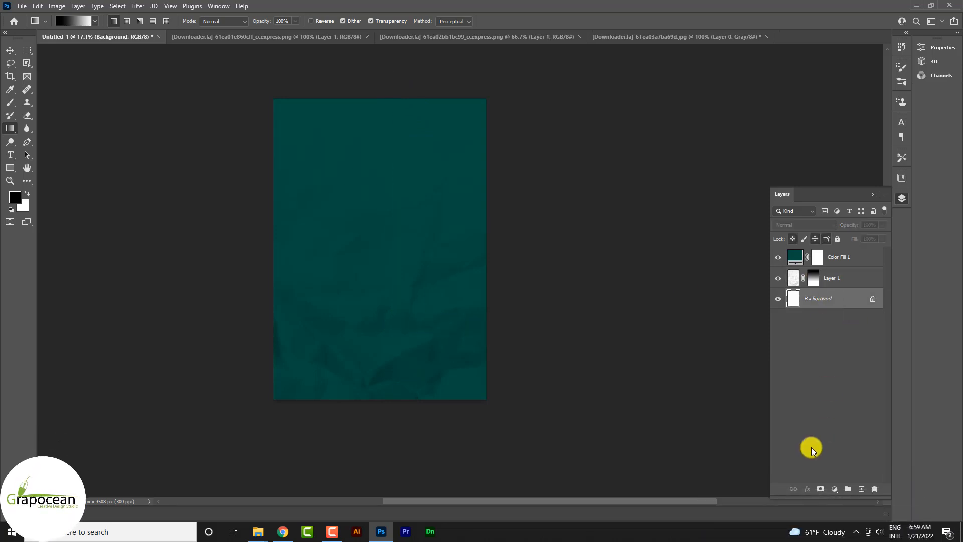
{"action": "left_click", "coordinate": [836, 490]}
{"action": "left_click", "coordinate": [861, 317]}
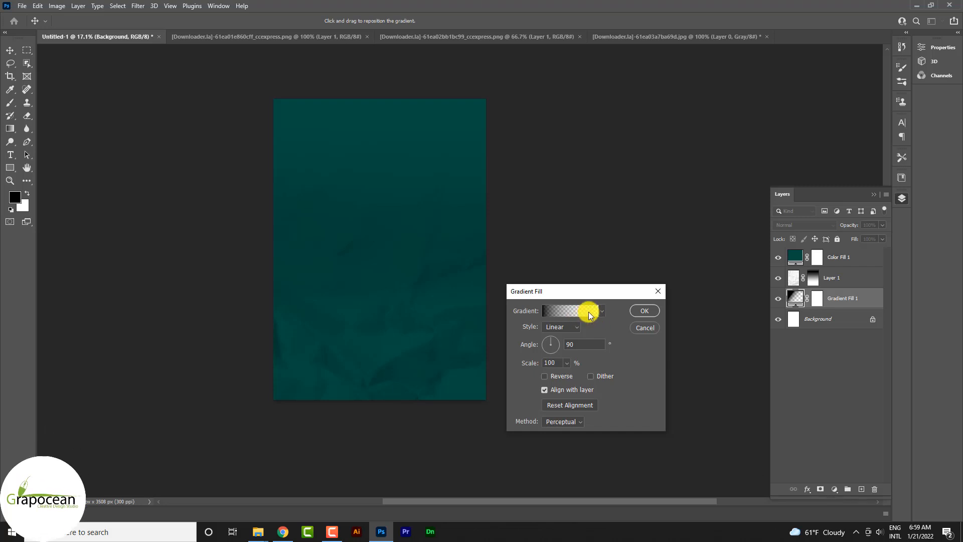
{"action": "left_click", "coordinate": [602, 312]}
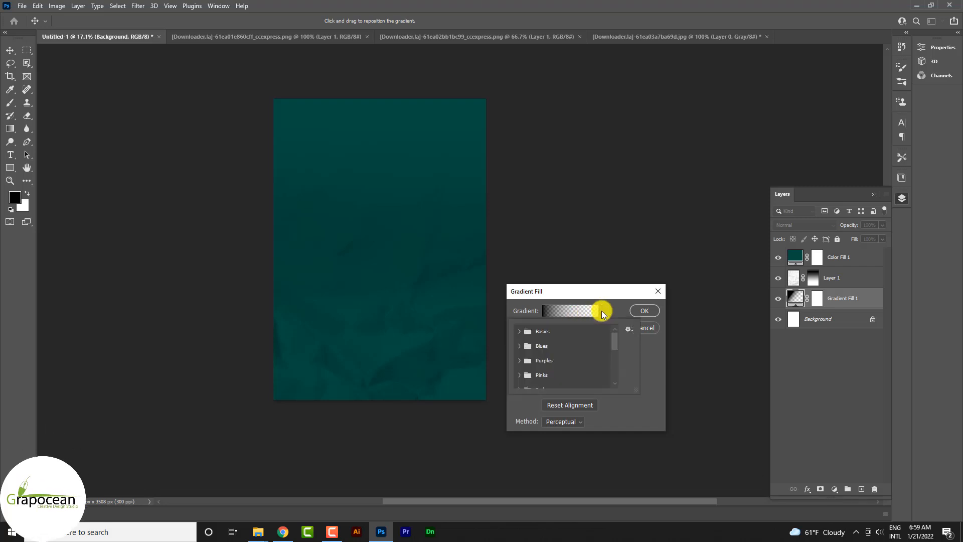
{"action": "left_click", "coordinate": [524, 333]}
{"action": "left_click", "coordinate": [534, 348]}
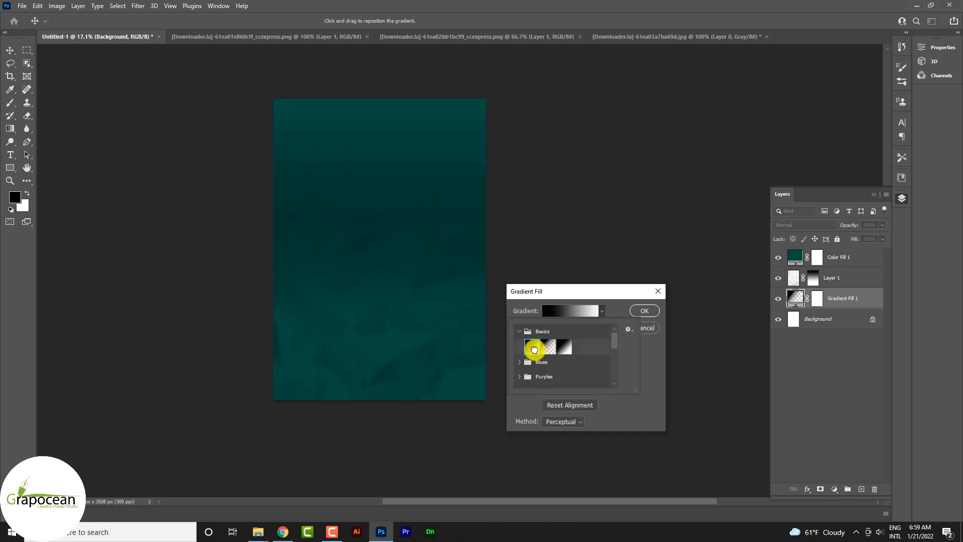
{"action": "left_click", "coordinate": [646, 311]}
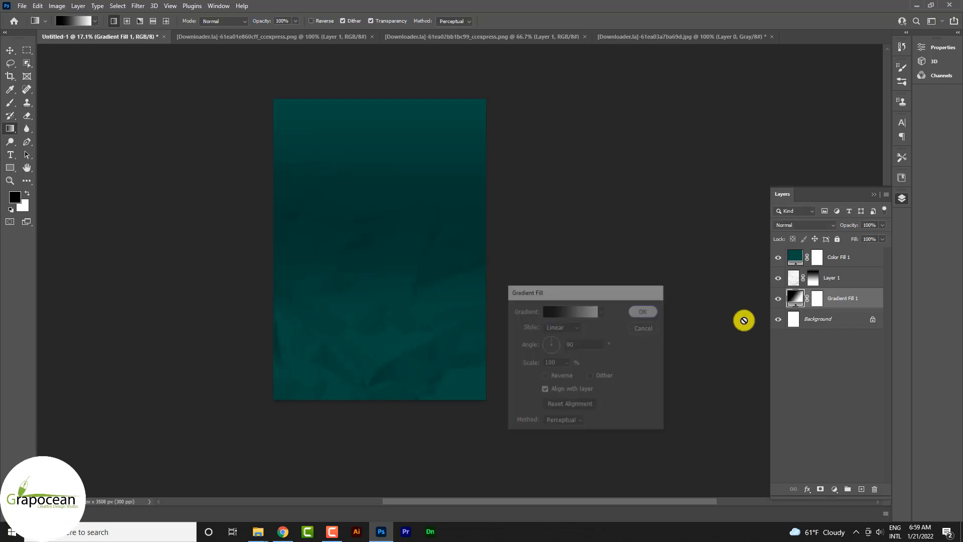
- Move the gradient fill layer to the top of the stack and switch it to the black-to-transparent Basics preset
{"action": "left_click_drag", "start_coordinate": [838, 300], "coordinate": [845, 251]}
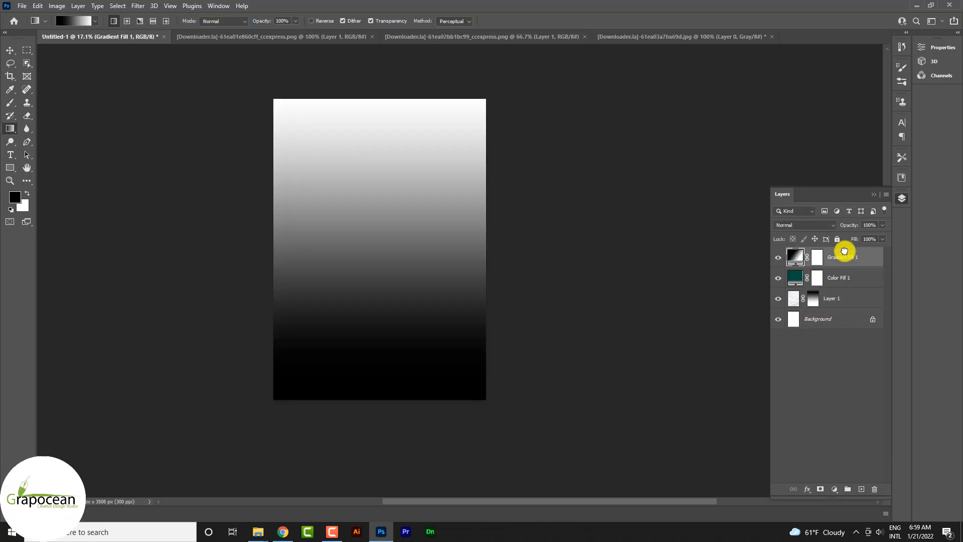
{"action": "double_click", "coordinate": [796, 259]}
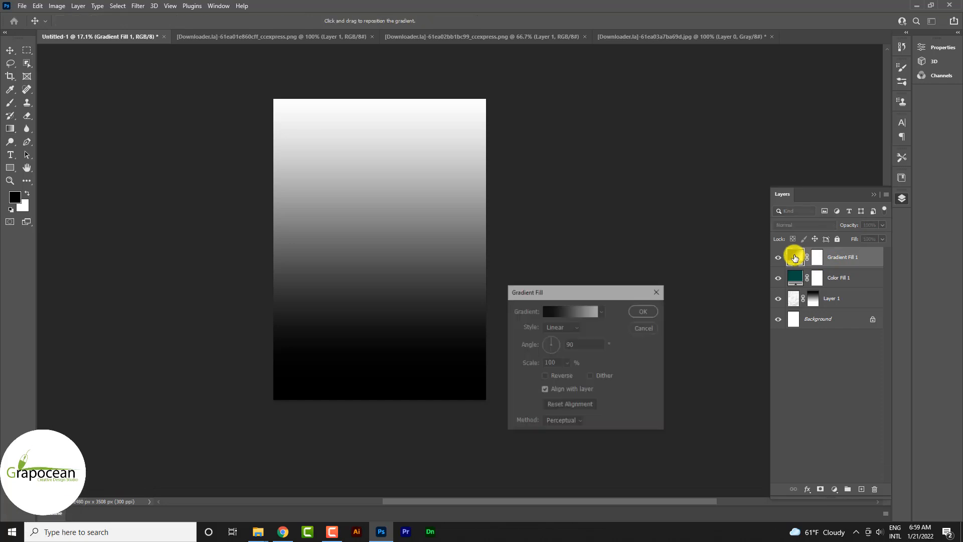
{"action": "left_click", "coordinate": [602, 311]}
{"action": "left_click", "coordinate": [551, 348]}
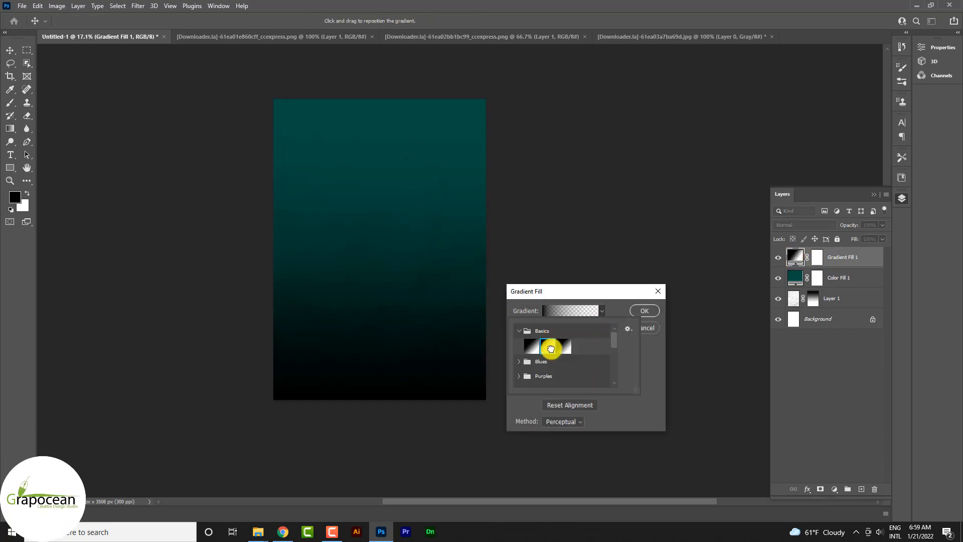
{"action": "left_click", "coordinate": [644, 312]}
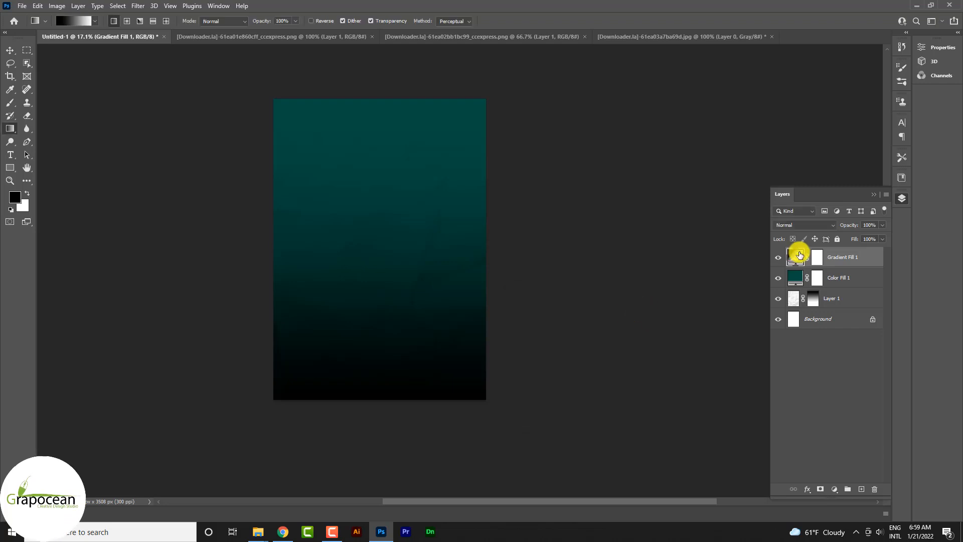
- Adjust the gradient fill's scale and set the layer's blend mode to Soft Light
{"action": "double_click", "coordinate": [796, 259]}
{"action": "left_click", "coordinate": [600, 312]}
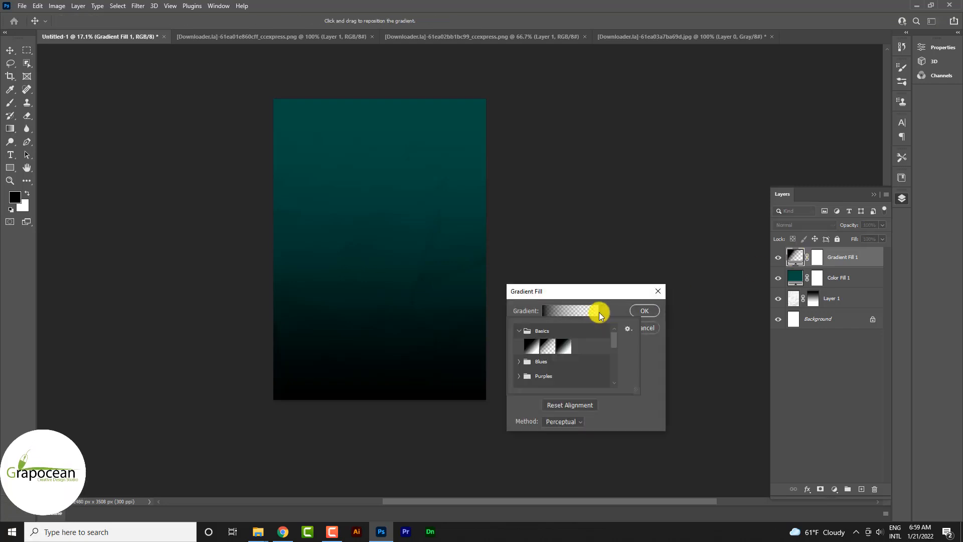
{"action": "left_click", "coordinate": [599, 312]}
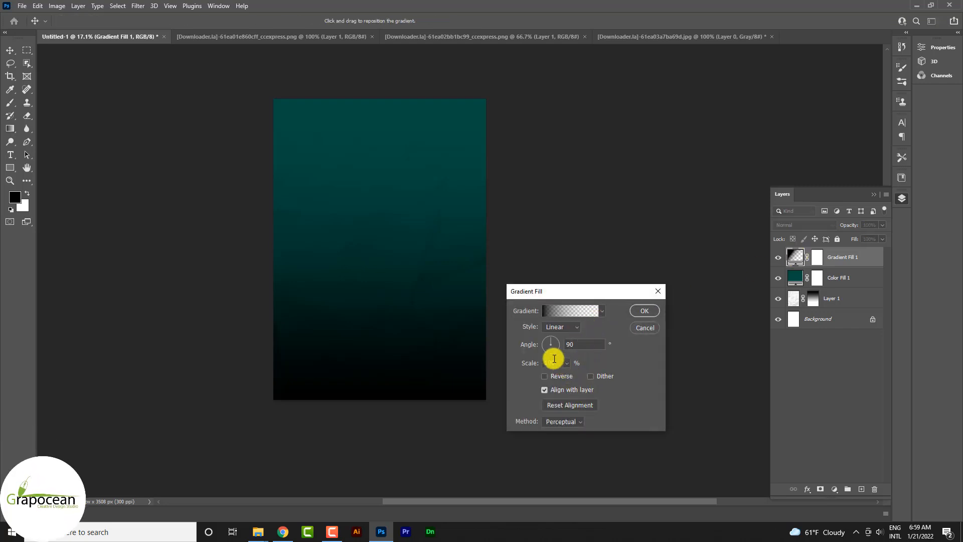
{"action": "mouse_move", "coordinate": [526, 359]}
{"action": "left_mouse_down"}
{"action": "mouse_move", "coordinate": [518, 361]}
{"action": "mouse_move", "coordinate": [538, 367]}
{"action": "left_mouse_up"}
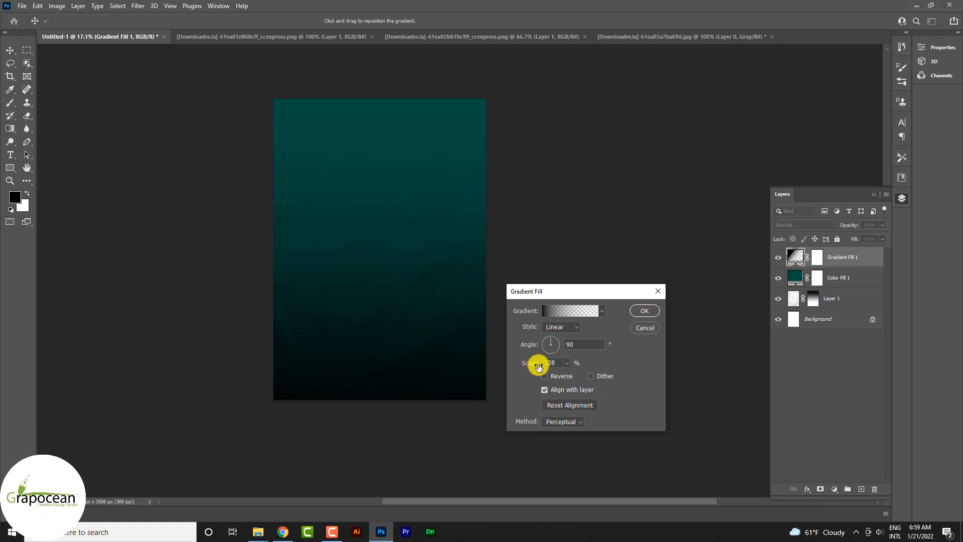
{"action": "left_click", "coordinate": [647, 311]}
{"action": "left_click", "coordinate": [805, 225]}
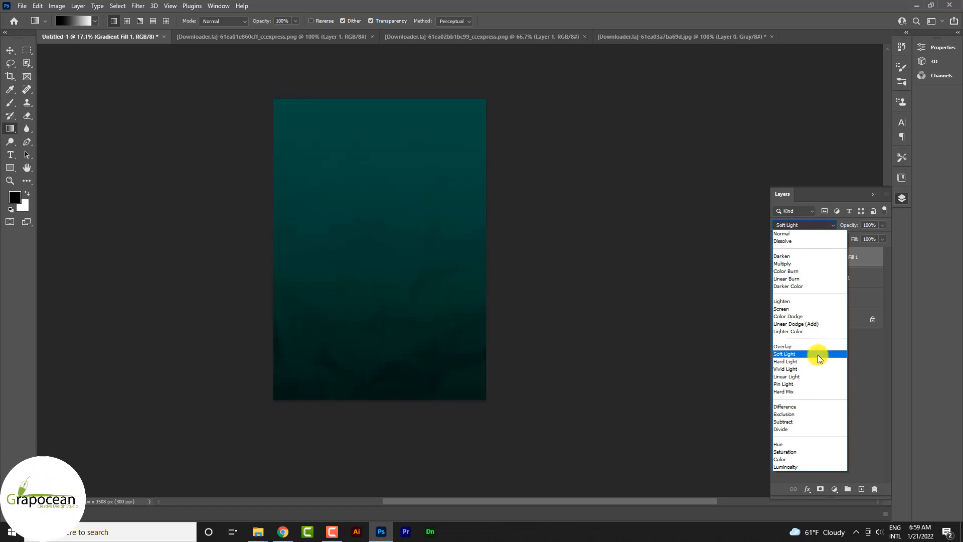
{"action": "left_click", "coordinate": [818, 355]}
- Bring the palm leaf from its document into Untitled-1 and place it in the upper middle of the canvas
{"action": "key", "text": "v"}
{"action": "key", "text": "ctrl+0"}
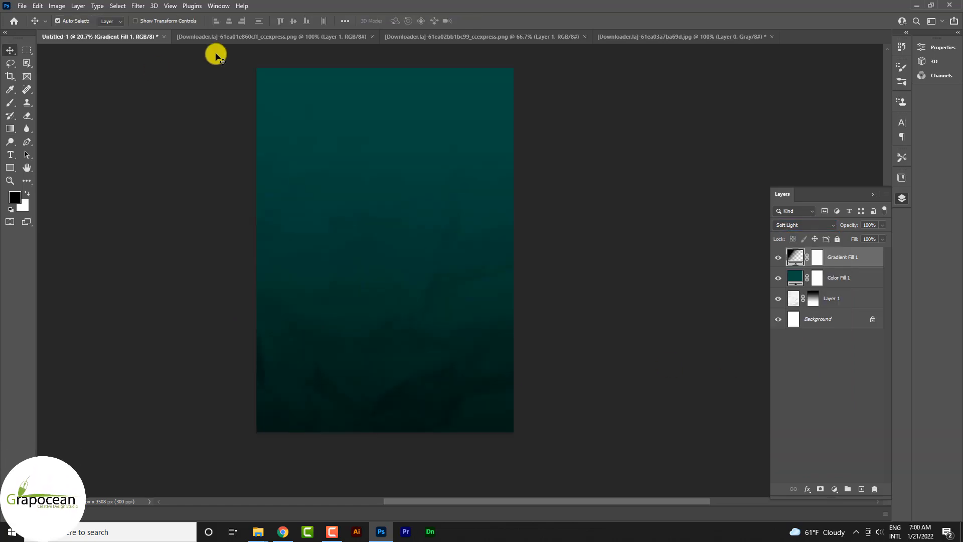
{"action": "left_click", "coordinate": [429, 38]}
{"action": "left_click_drag", "start_coordinate": [543, 150], "coordinate": [433, 224]}
- Remove the white fringes from the palm leaf layer with Blend If, splitting the This Layer white slider down to 150
{"action": "left_click", "coordinate": [845, 279]}
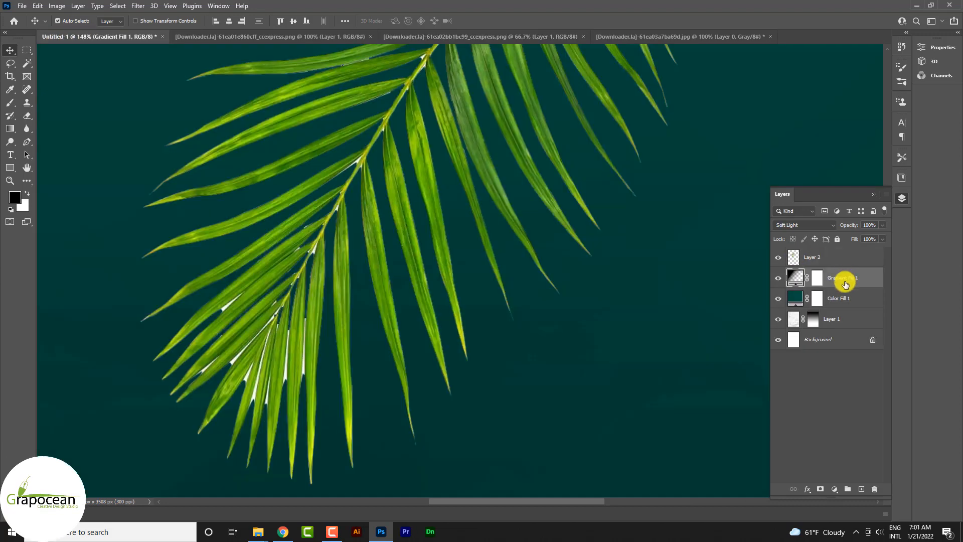
{"action": "left_click", "coordinate": [844, 258]}
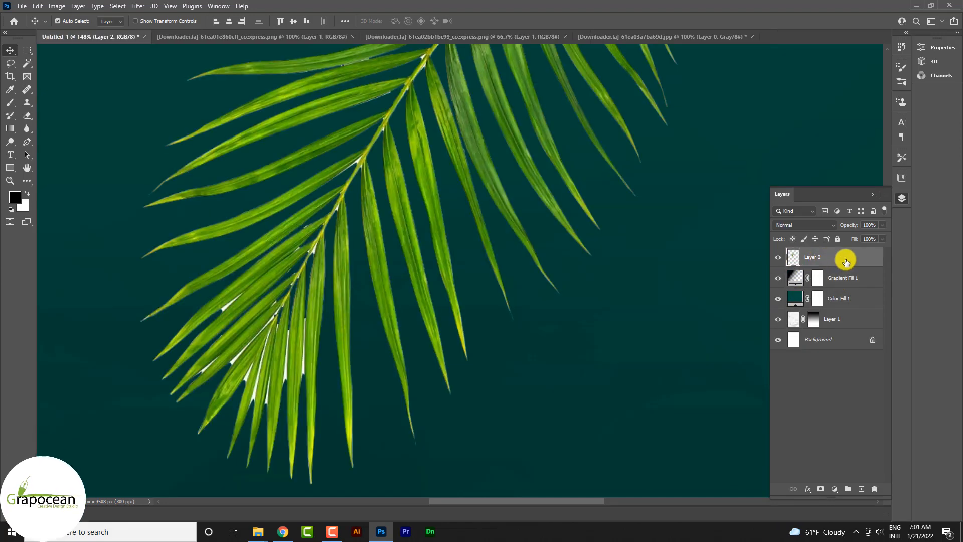
{"action": "right_click", "coordinate": [847, 262]}
{"action": "left_click", "coordinate": [759, 100]}
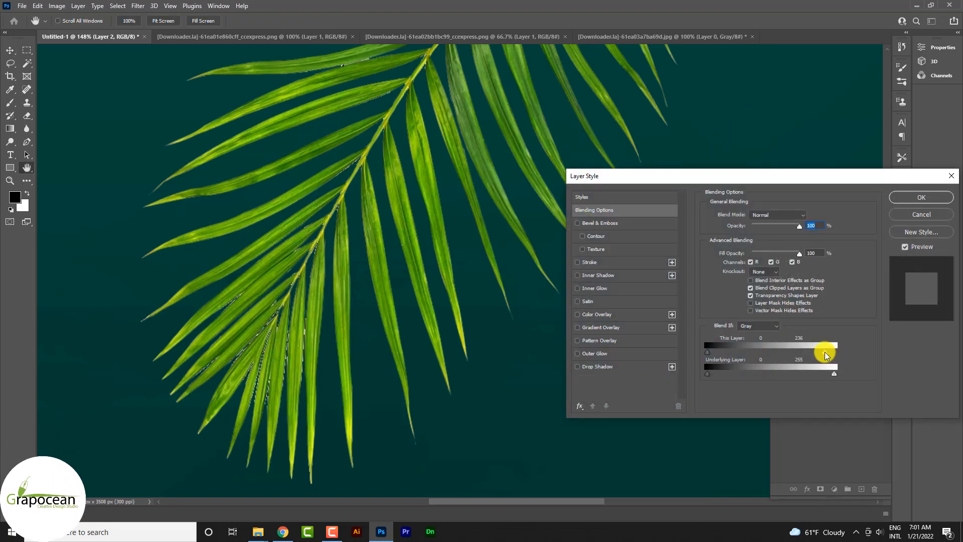
{"action": "left_click_drag", "start_coordinate": [826, 355], "coordinate": [779, 358]}
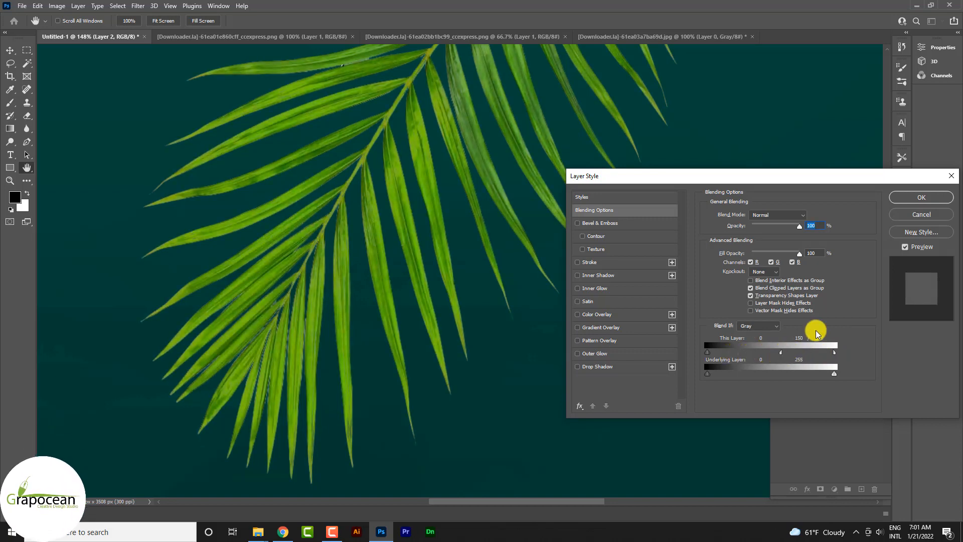
{"action": "left_click", "coordinate": [921, 197]}
{"action": "key", "text": "v"}
{"action": "scroll", "coordinate": [454, 348], "scroll_direction": "down", "scroll_amount": 3}
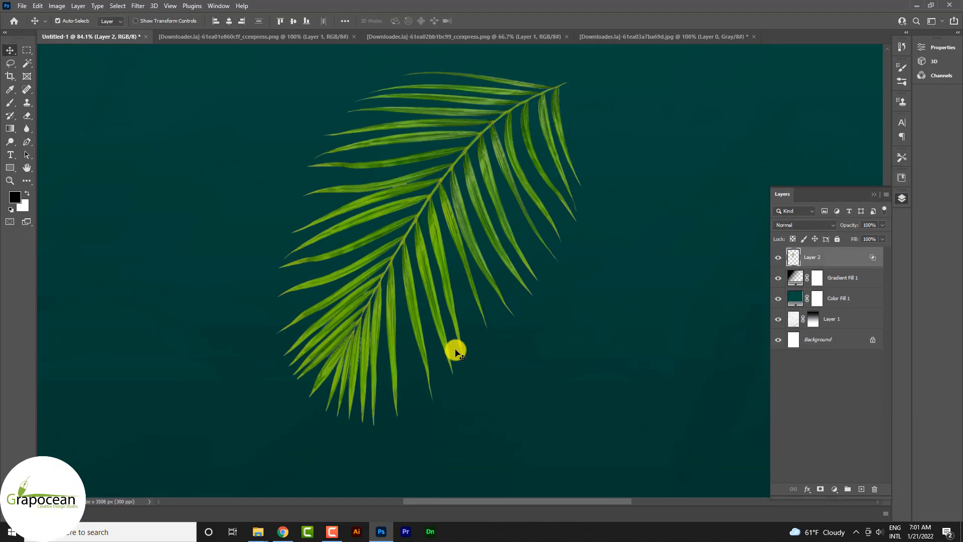
{"action": "scroll", "coordinate": [455, 353], "scroll_direction": "down", "scroll_amount": 5}
- Bring the cut-out man in the straw hat into Untitled-1 and move him below the palm leaf
{"action": "left_click", "coordinate": [511, 39]}
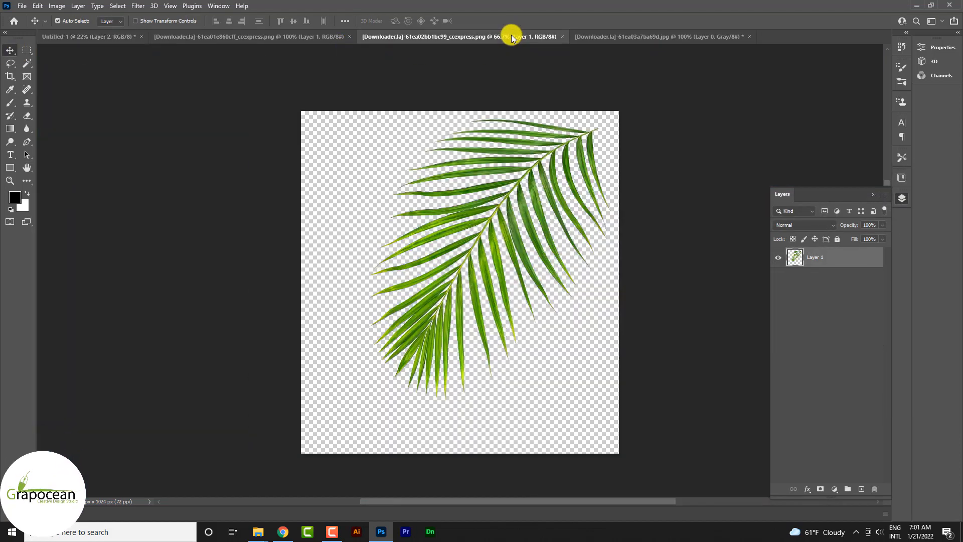
{"action": "left_click", "coordinate": [261, 38]}
{"action": "left_click_drag", "start_coordinate": [489, 177], "coordinate": [390, 274]}
{"action": "scroll", "coordinate": [426, 348], "scroll_direction": "up", "scroll_amount": 5}
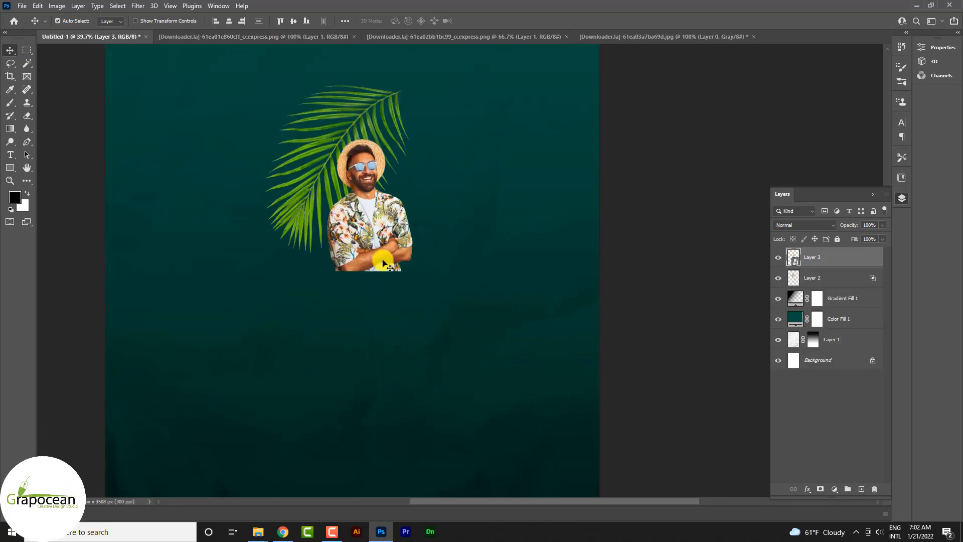
{"action": "left_click_drag", "start_coordinate": [387, 262], "coordinate": [426, 381]}
{"action": "scroll", "coordinate": [384, 275], "scroll_direction": "up", "scroll_amount": 5}
{"action": "scroll", "coordinate": [384, 275], "scroll_direction": "up", "scroll_amount": 5}
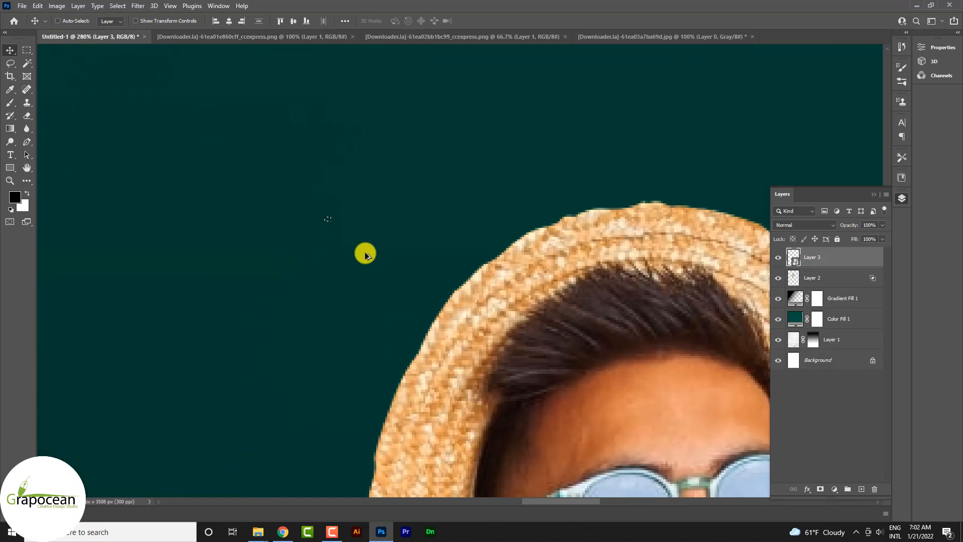
{"action": "scroll", "coordinate": [357, 243], "scroll_direction": "down", "scroll_amount": 2}
{"action": "left_click", "coordinate": [27, 50]}
{"action": "scroll", "coordinate": [176, 230], "scroll_direction": "down", "scroll_amount": 10}
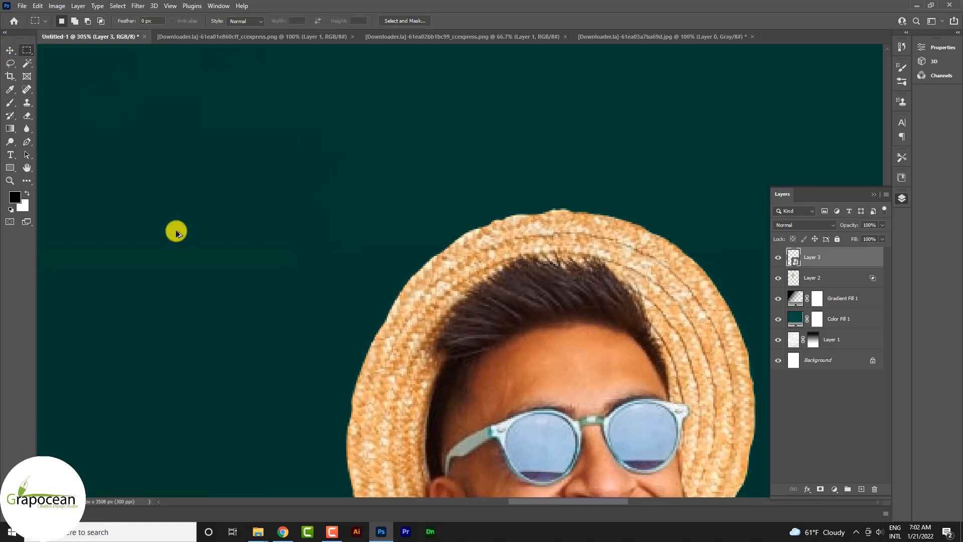
{"action": "left_click", "coordinate": [10, 50]}
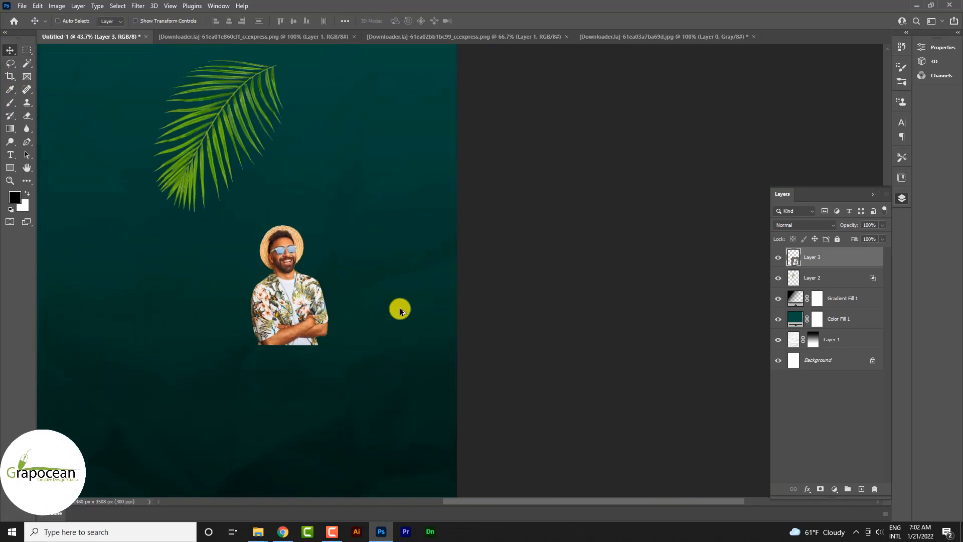
- Scale the man up to about 311% and place him in the middle of the canvas over the leaf
{"action": "scroll", "coordinate": [400, 309], "scroll_direction": "down", "scroll_amount": 3}
{"action": "left_click_drag", "start_coordinate": [329, 316], "coordinate": [370, 374]}
{"action": "key", "text": "ctrl+t"}
{"action": "scroll", "coordinate": [319, 294], "scroll_direction": "up", "scroll_amount": 4}
{"action": "left_click_drag", "start_coordinate": [297, 312], "coordinate": [305, 301]}
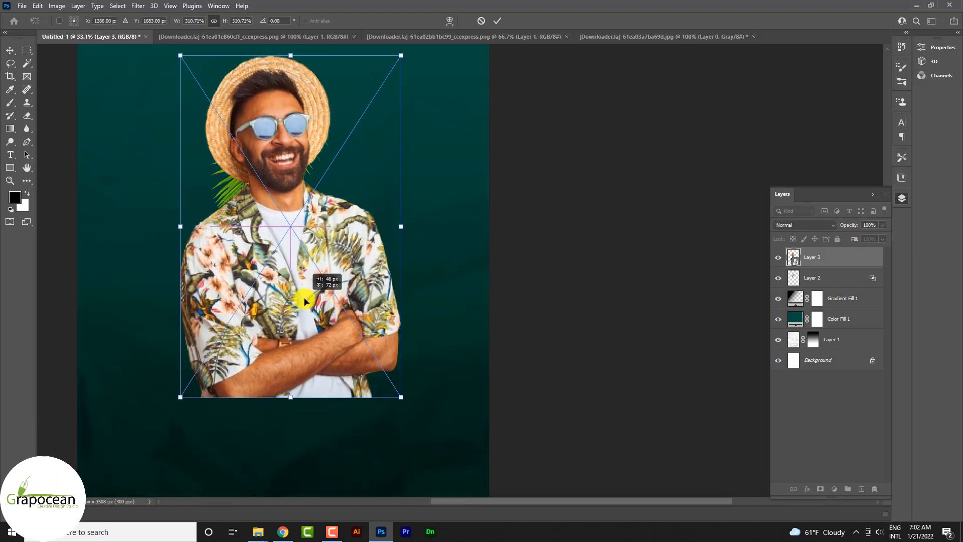
{"action": "left_click", "coordinate": [497, 20]}
- Move the palm leaf out beside the man's hat on his shorter-leaf side and rotate it about 85 degrees so it fans outward
{"action": "left_click", "coordinate": [841, 277]}
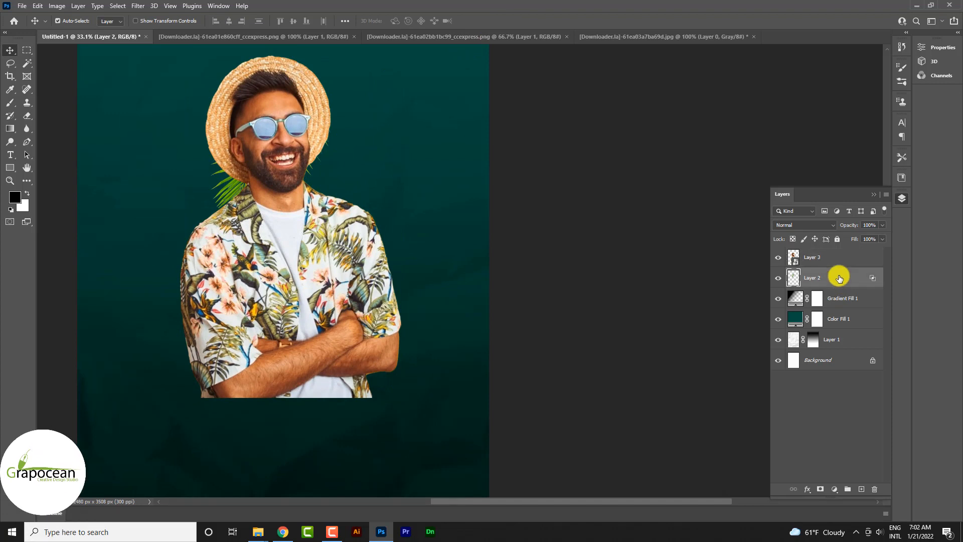
{"action": "key", "text": "ctrl+t"}
{"action": "left_click_drag", "start_coordinate": [287, 205], "coordinate": [224, 206]}
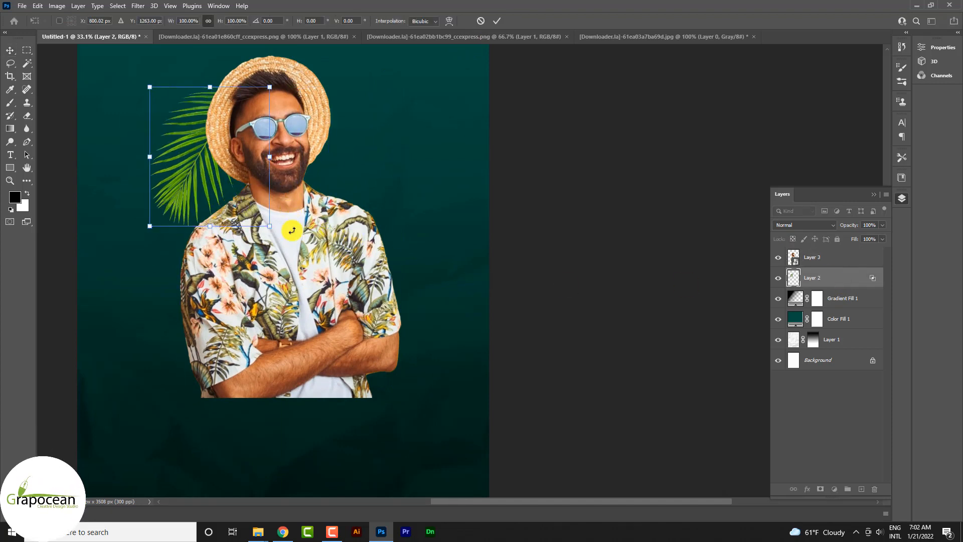
{"action": "left_click_drag", "start_coordinate": [291, 232], "coordinate": [152, 229]}
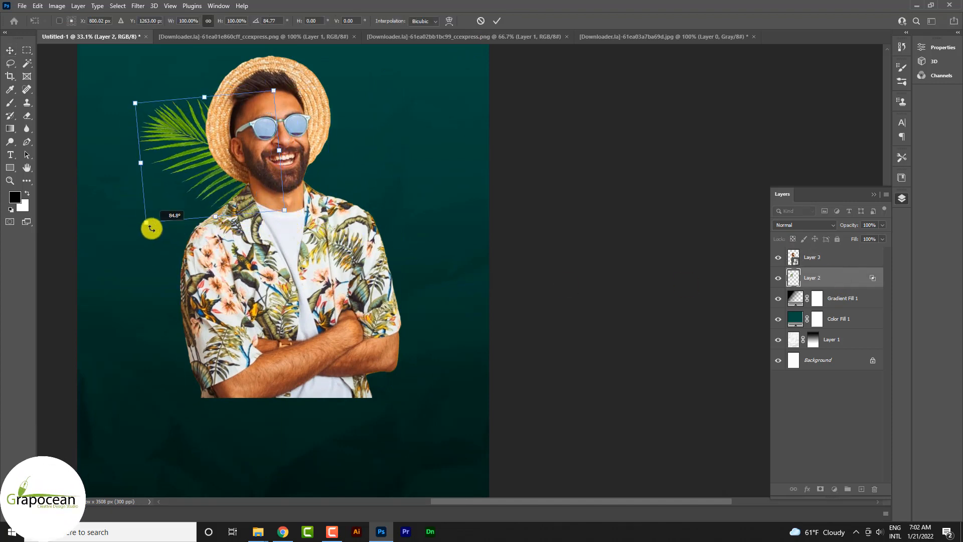
{"action": "left_click", "coordinate": [497, 21]}
- Duplicate the palm leaf, flip the copy horizontally, and place it tilted slightly upward behind the other side of the man's head
{"action": "left_click_drag", "start_coordinate": [822, 278], "coordinate": [861, 488]}
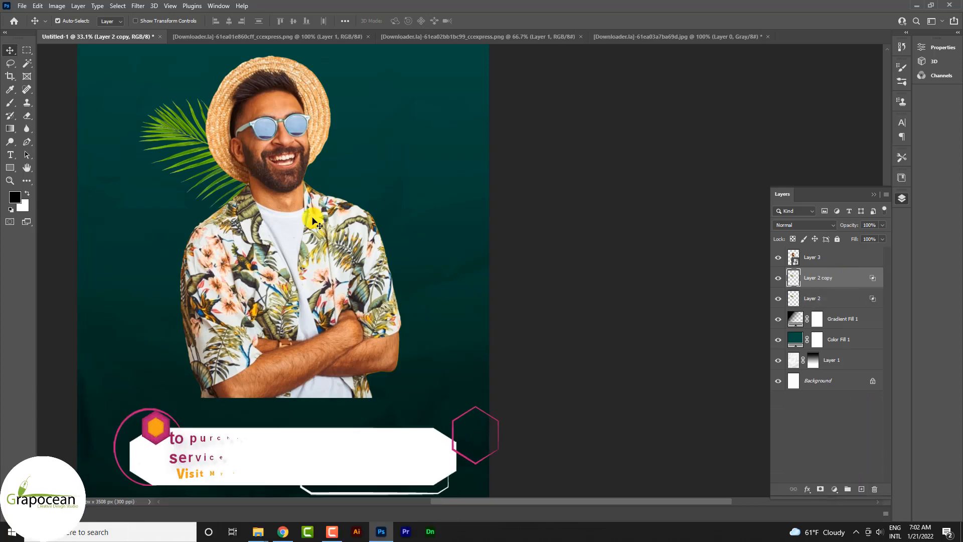
{"action": "key", "text": "ctrl+t"}
{"action": "right_click", "coordinate": [202, 149]}
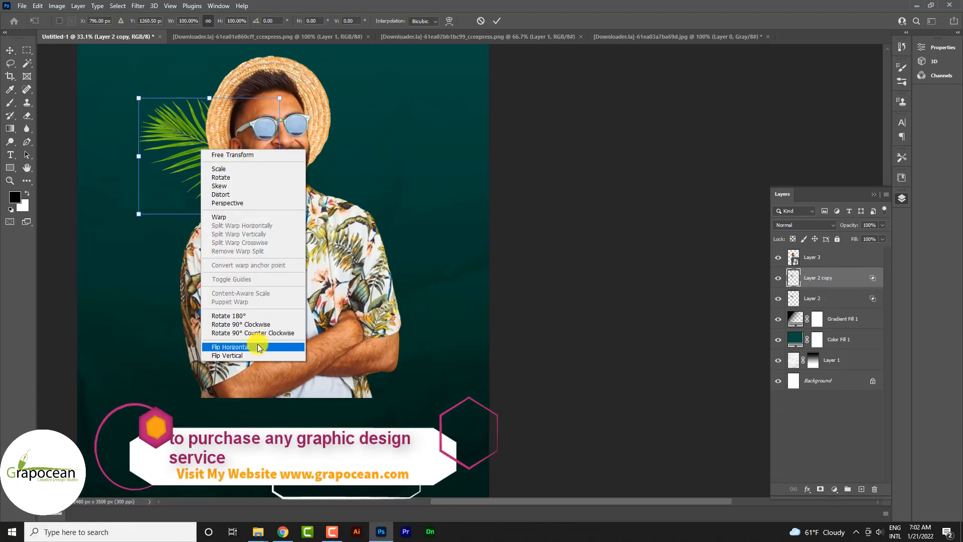
{"action": "left_click", "coordinate": [258, 347]}
{"action": "left_click_drag", "start_coordinate": [245, 177], "coordinate": [366, 165]}
{"action": "left_click_drag", "start_coordinate": [400, 203], "coordinate": [456, 224]}
{"action": "left_click", "coordinate": [497, 22]}
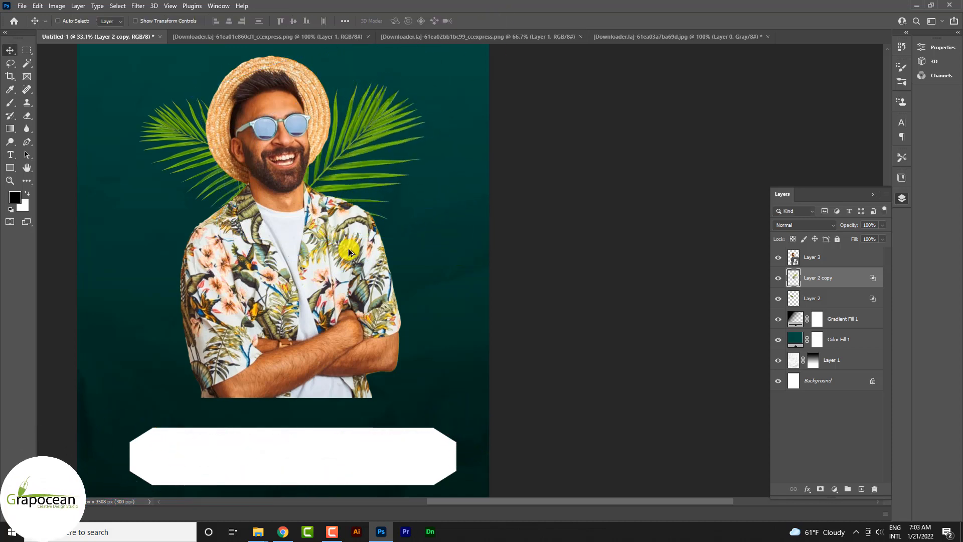
- Add a Brightness/Contrast adjustment above the Layer 1 background texture with Brightness -66 and Contrast 60
{"action": "key", "text": "ctrl+0"}
{"action": "scroll", "coordinate": [379, 262], "scroll_direction": "up", "scroll_amount": 2}
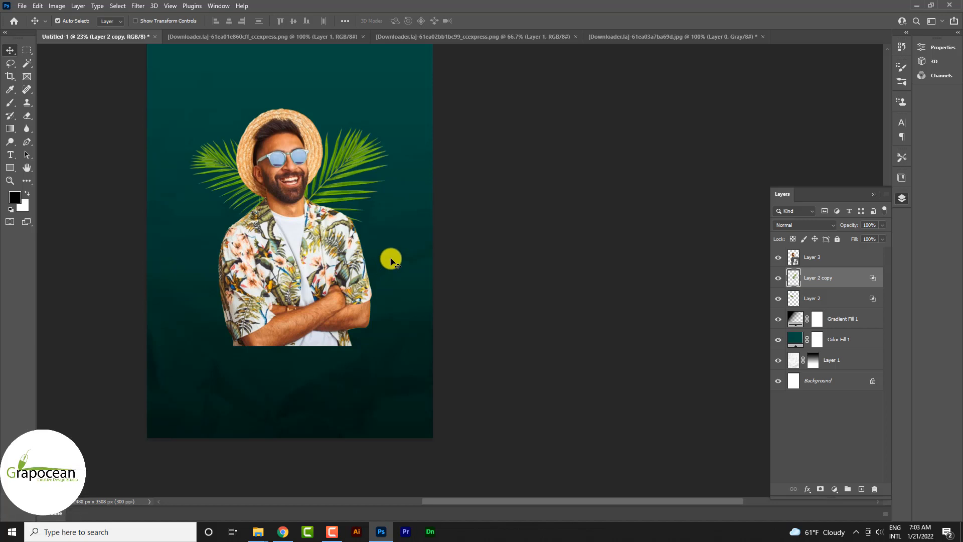
{"action": "left_click", "coordinate": [382, 379]}
{"action": "left_click", "coordinate": [833, 359]}
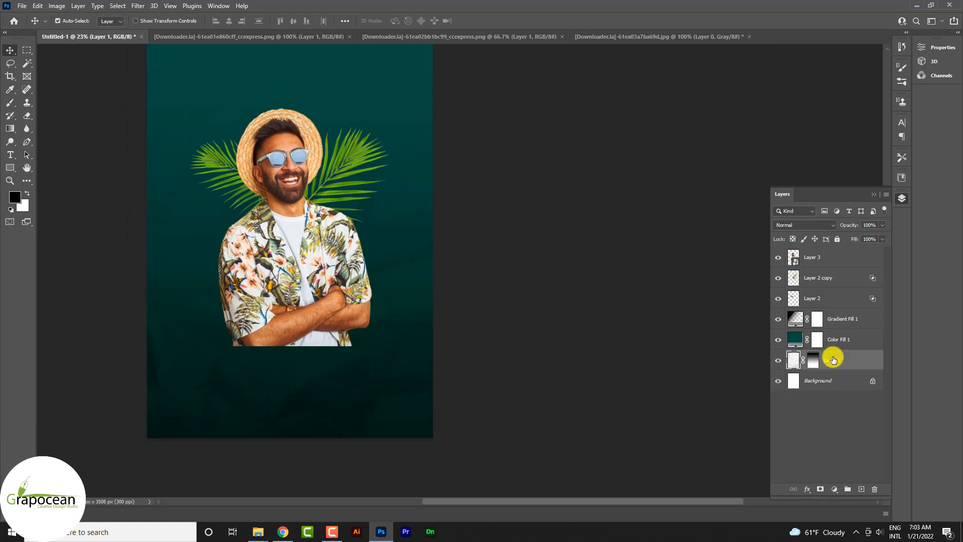
{"action": "left_click", "coordinate": [834, 489]}
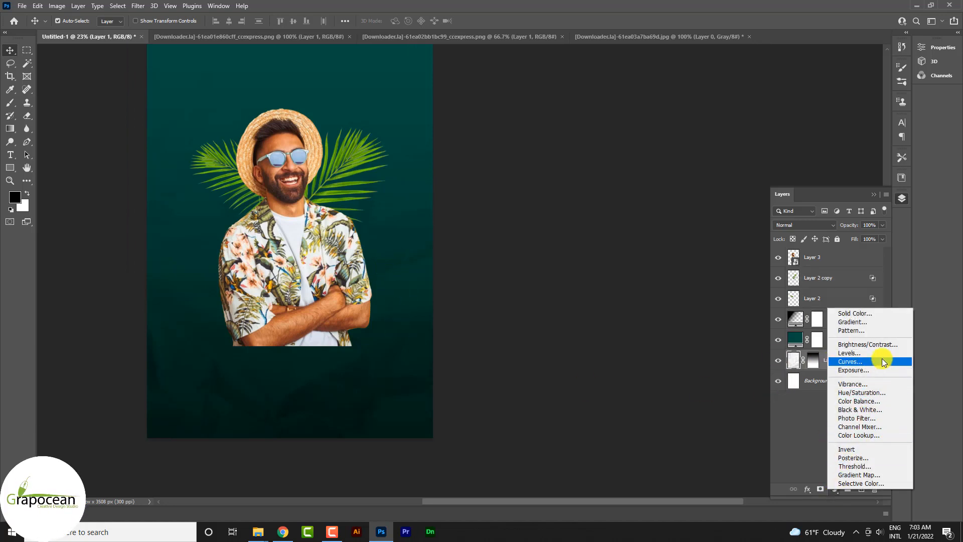
{"action": "left_click", "coordinate": [862, 344]}
{"action": "left_click_drag", "start_coordinate": [848, 104], "coordinate": [827, 107]}
{"action": "left_click_drag", "start_coordinate": [848, 123], "coordinate": [911, 126]}
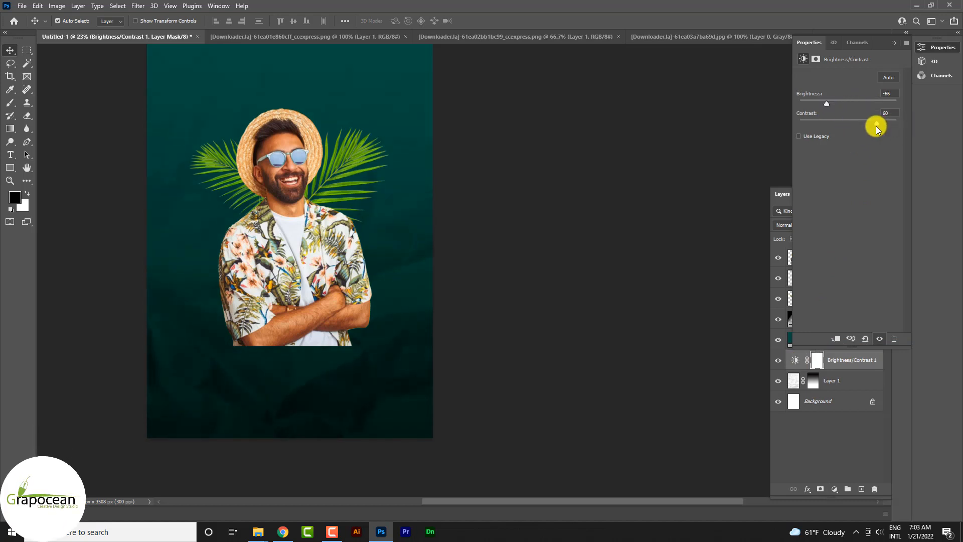
{"action": "left_click", "coordinate": [894, 43]}
- Add a layer mask to the man on Layer 3 and fade his lower edge into the background with a black-to-white linear gradient
{"action": "left_click", "coordinate": [817, 257]}
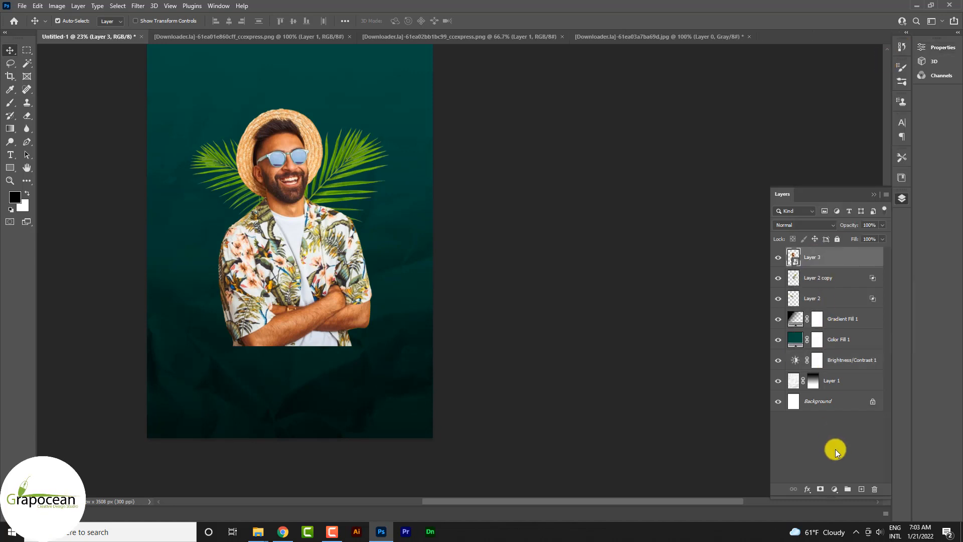
{"action": "left_click", "coordinate": [821, 489]}
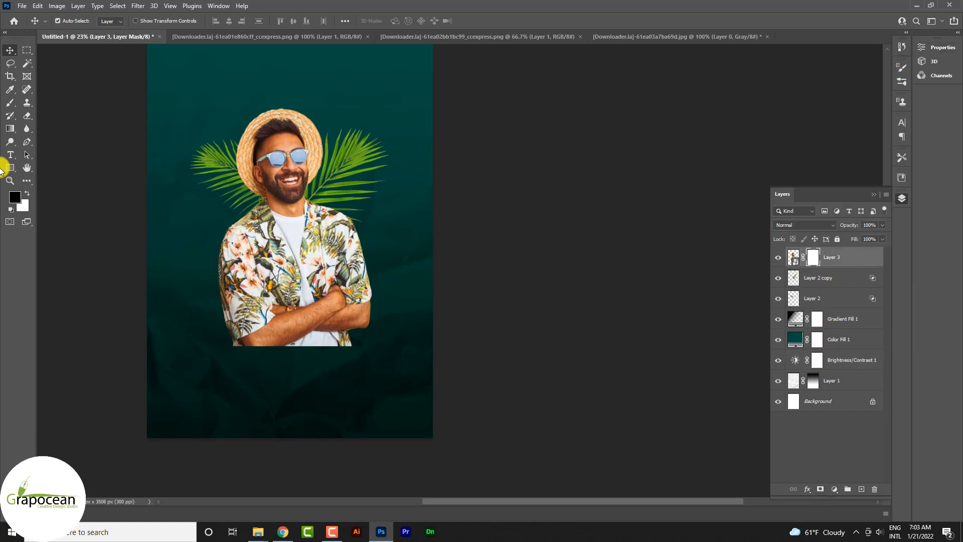
{"action": "left_click", "coordinate": [10, 128]}
{"action": "left_click_drag", "start_coordinate": [301, 359], "coordinate": [307, 219]}
{"action": "key", "text": "ctrl+z"}
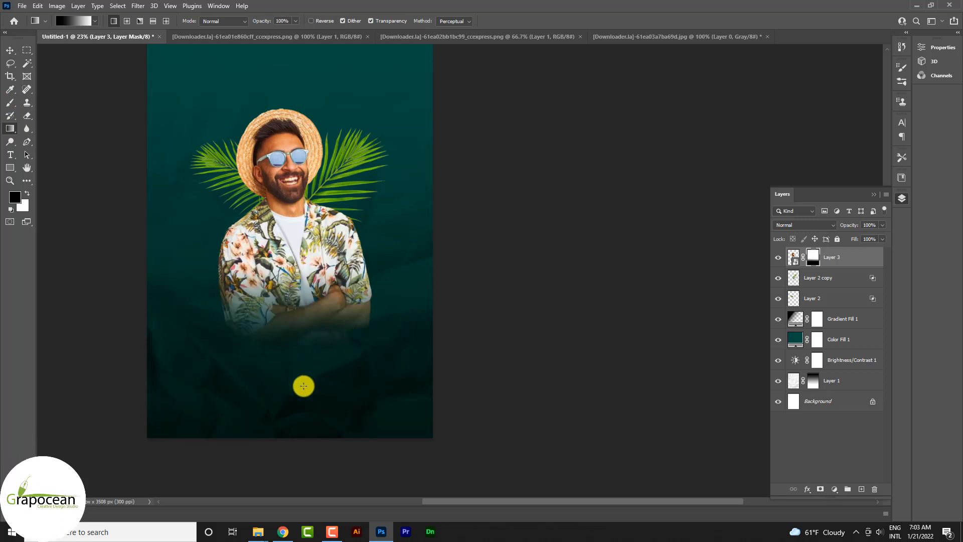
{"action": "left_click_drag", "start_coordinate": [295, 398], "coordinate": [295, 262]}
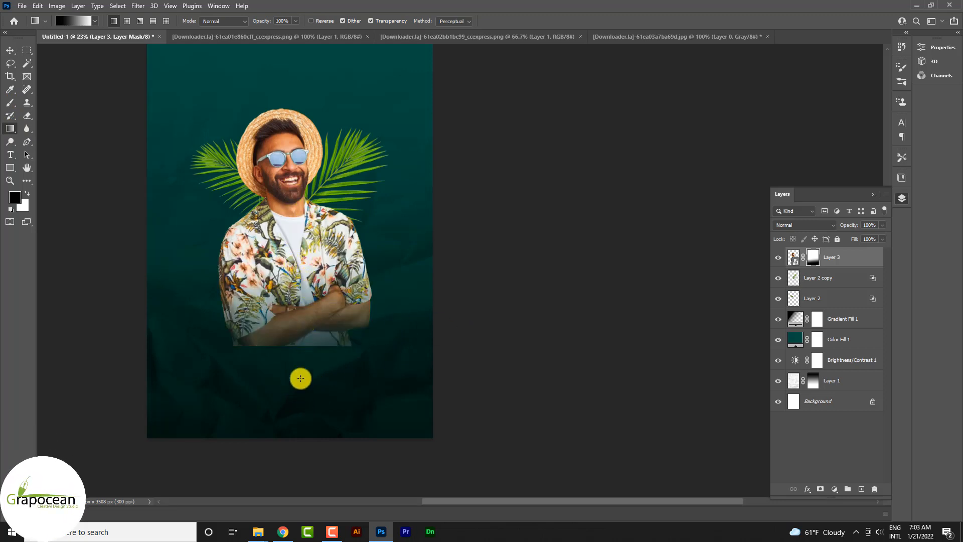
{"action": "left_click_drag", "start_coordinate": [301, 378], "coordinate": [304, 309]}
{"action": "left_click_drag", "start_coordinate": [295, 353], "coordinate": [299, 314]}
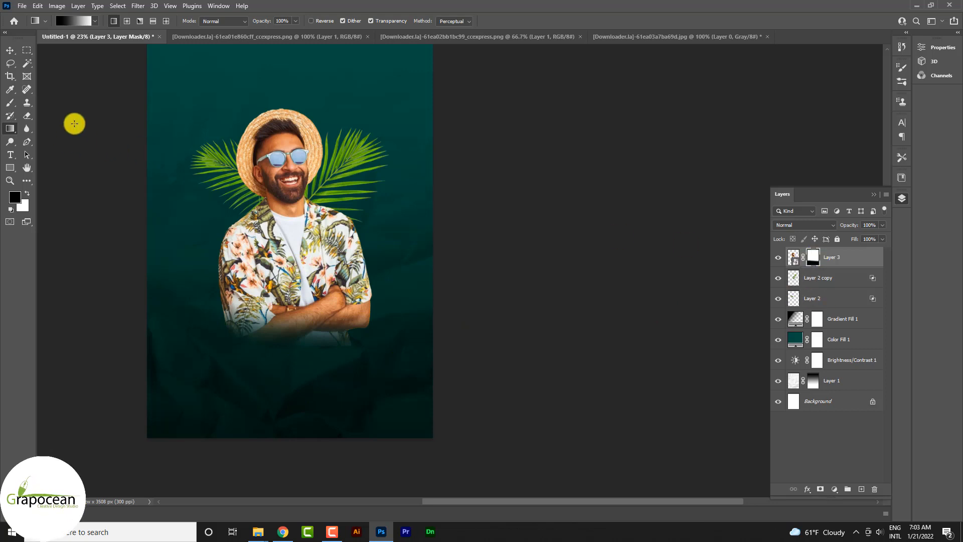
- Refine the fade below the man's arms on his layer mask with a black-to-transparent linear gradient
{"action": "left_click", "coordinate": [97, 21]}
{"action": "left_click", "coordinate": [305, 343]}
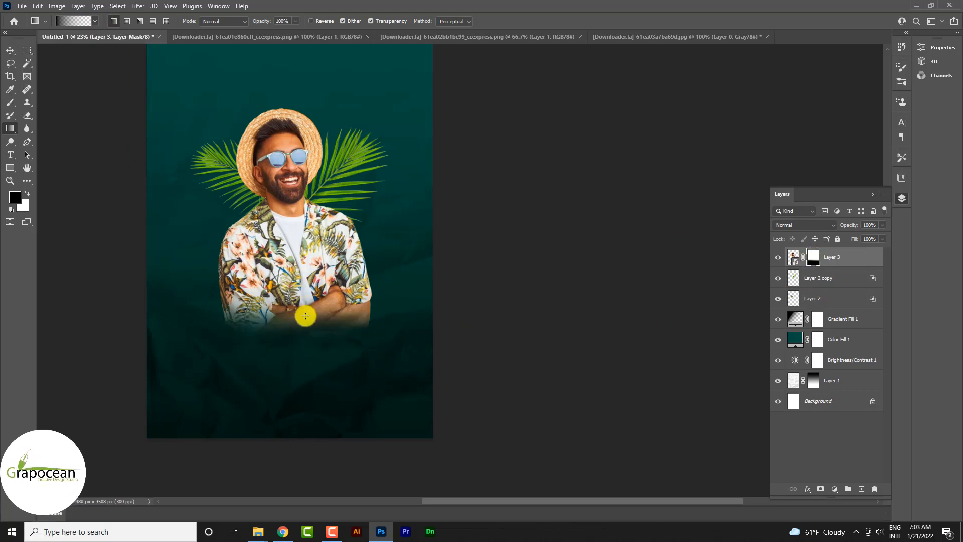
{"action": "left_click_drag", "start_coordinate": [304, 379], "coordinate": [299, 281]}
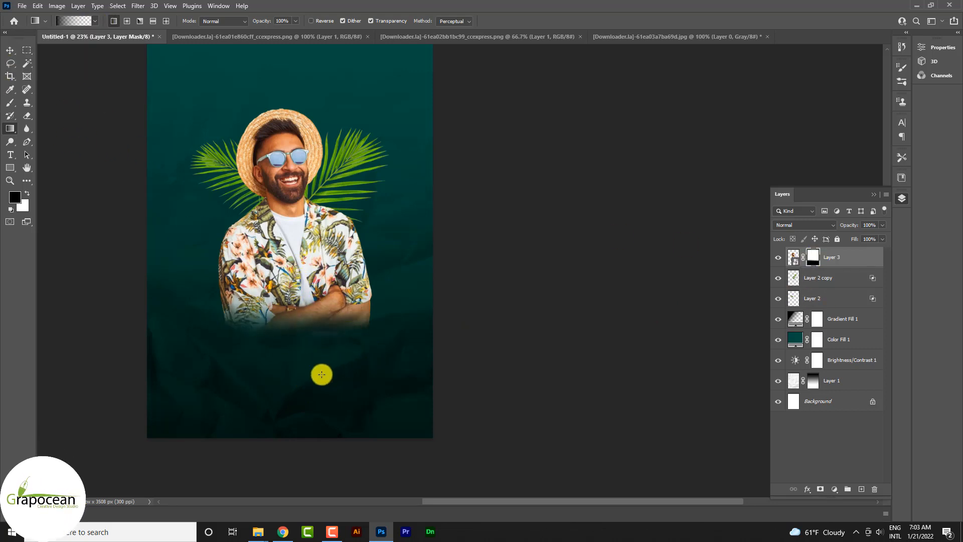
{"action": "left_click_drag", "start_coordinate": [310, 380], "coordinate": [309, 333]}
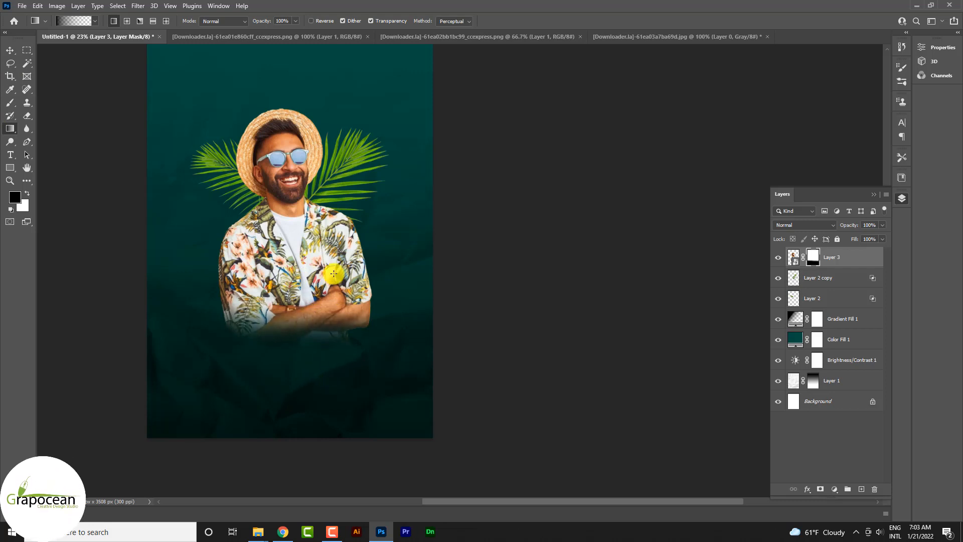
{"action": "left_click", "coordinate": [10, 50]}
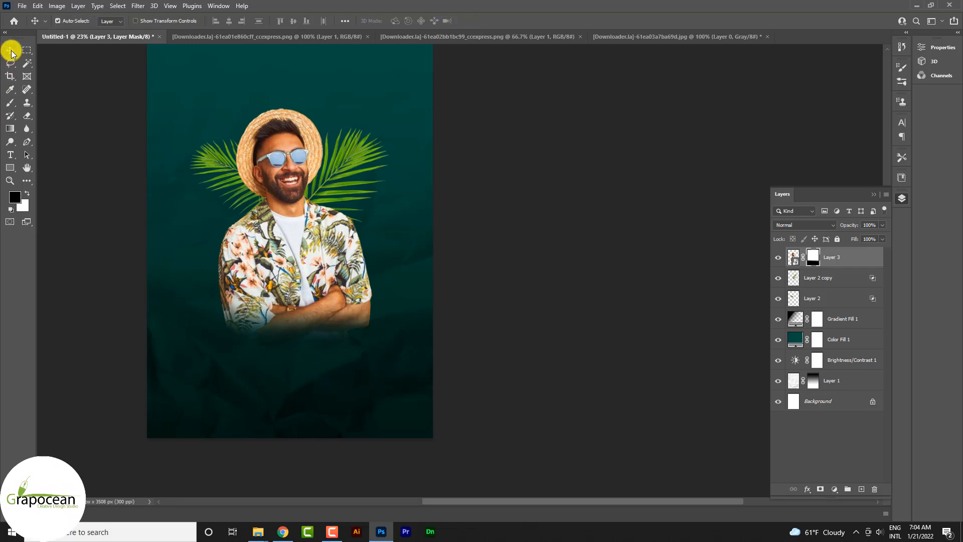
- Open the man's layer in the Camera Raw Filter and set Exposure +0.85, Contrast +44, Highlights -6, Texture +36 and Clarity +2
{"action": "scroll", "coordinate": [331, 287], "scroll_direction": "down", "scroll_amount": 3}
{"action": "scroll", "coordinate": [331, 286], "scroll_direction": "up", "scroll_amount": 3}
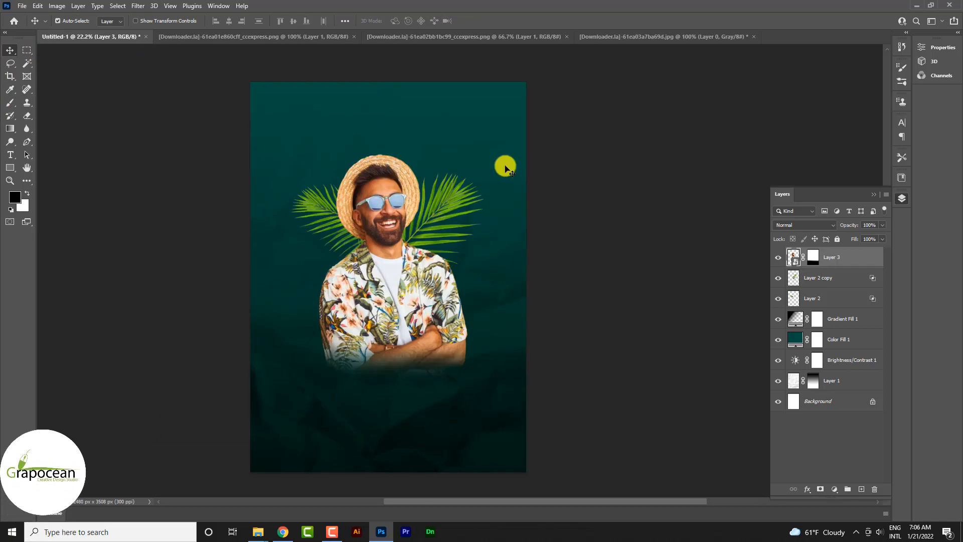
{"action": "left_click", "coordinate": [138, 6]}
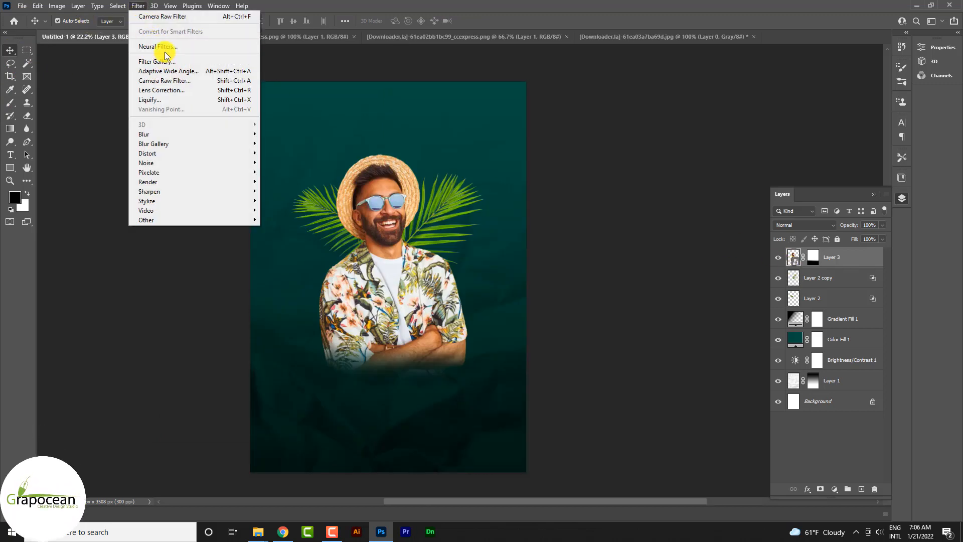
{"action": "left_click", "coordinate": [168, 80]}
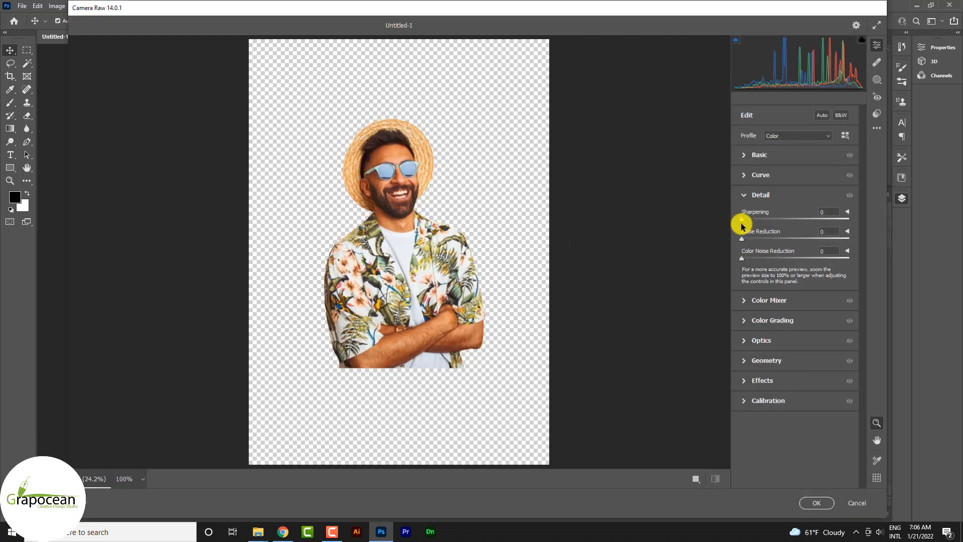
{"action": "left_click", "coordinate": [747, 155]}
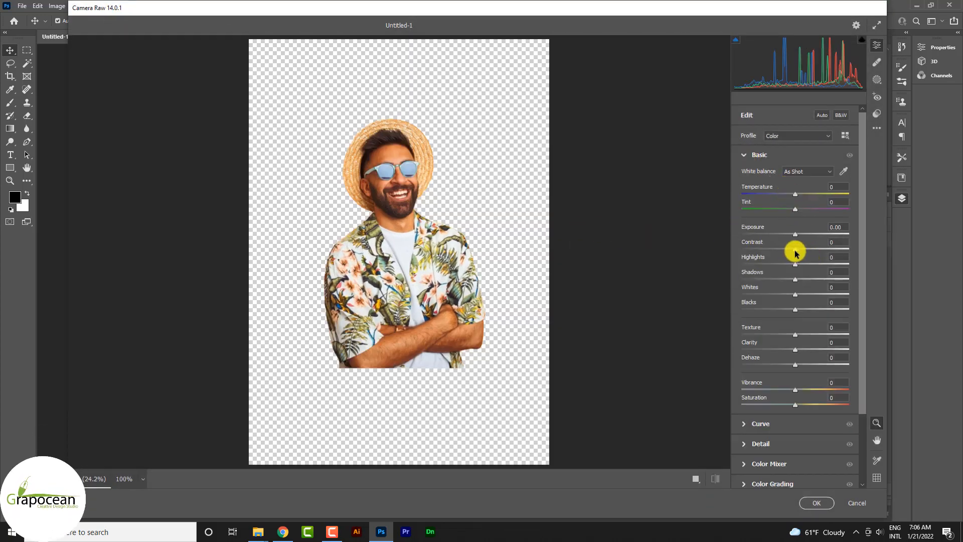
{"action": "mouse_move", "coordinate": [796, 253]}
{"action": "left_mouse_down"}
{"action": "mouse_move", "coordinate": [810, 251]}
{"action": "mouse_move", "coordinate": [808, 239]}
{"action": "left_mouse_up"}
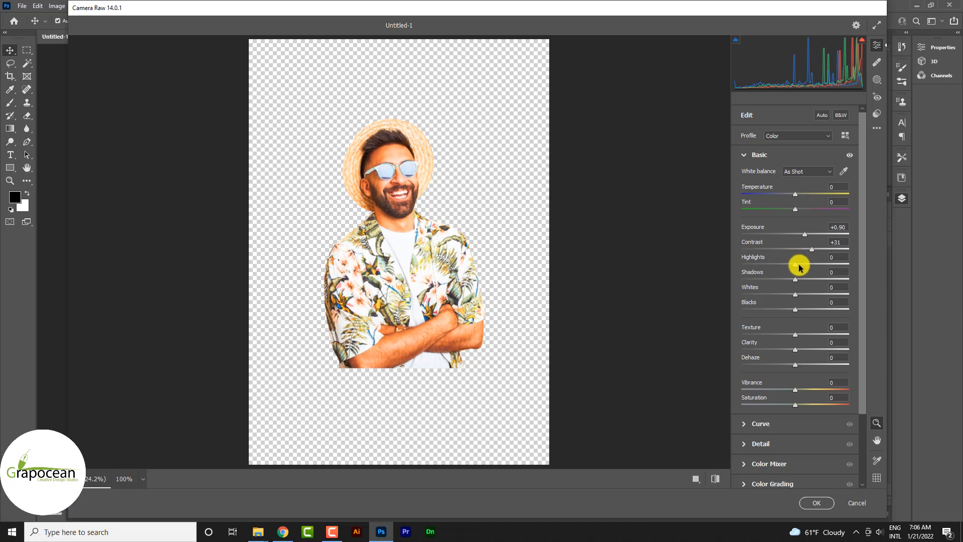
{"action": "left_click_drag", "start_coordinate": [808, 262], "coordinate": [803, 234]}
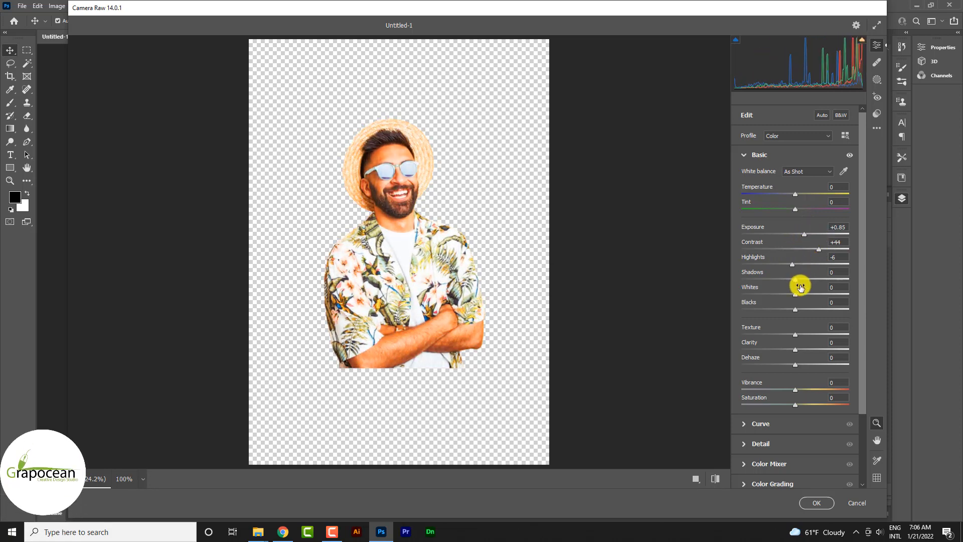
{"action": "scroll", "coordinate": [801, 285], "scroll_direction": "down", "scroll_amount": 1}
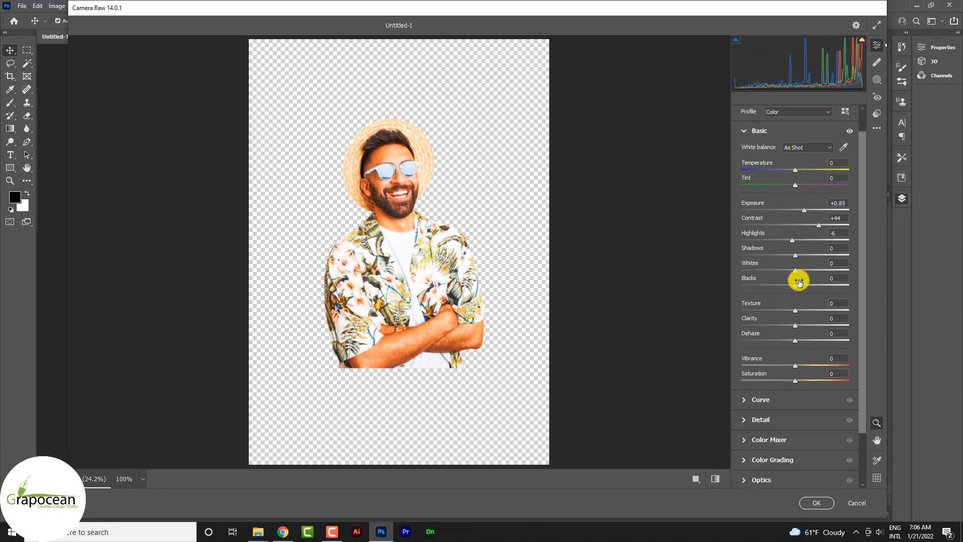
{"action": "left_click_drag", "start_coordinate": [796, 311], "coordinate": [791, 331]}
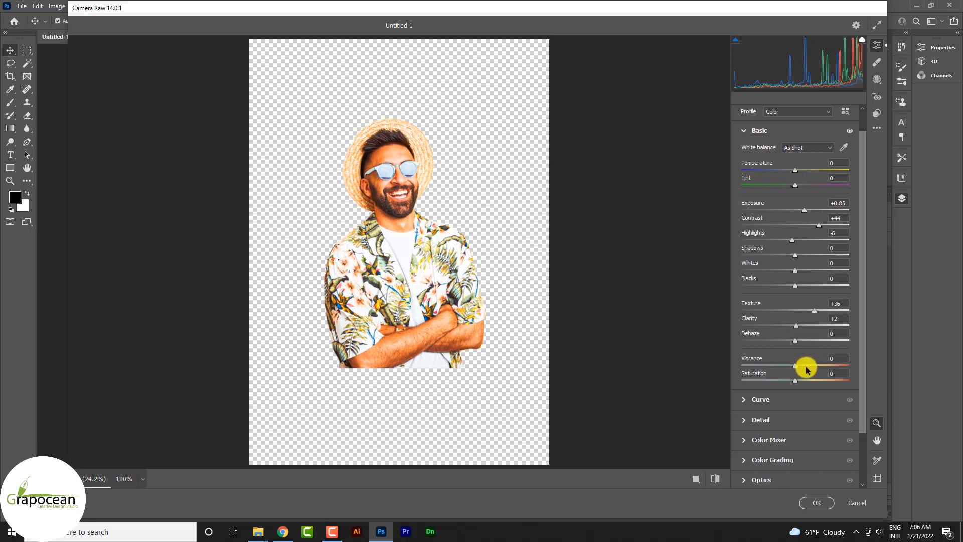
- Set the Camera Raw detail values to Sharpening 65, Noise Reduction 21 and Color Noise Reduction 74
{"action": "scroll", "coordinate": [806, 366], "scroll_direction": "down", "scroll_amount": 2}
{"action": "left_click", "coordinate": [750, 360]}
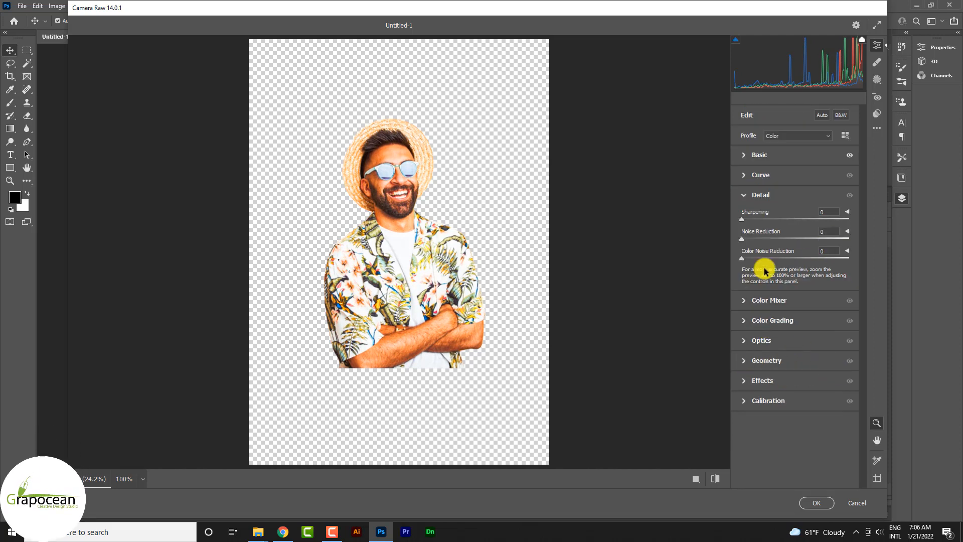
{"action": "left_click_drag", "start_coordinate": [743, 221], "coordinate": [777, 227]}
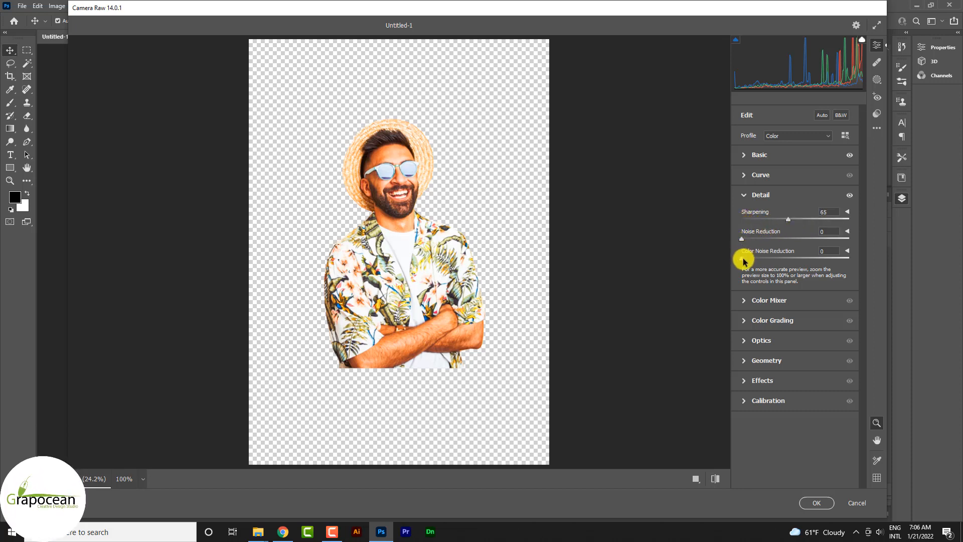
{"action": "left_click_drag", "start_coordinate": [744, 260], "coordinate": [811, 266]}
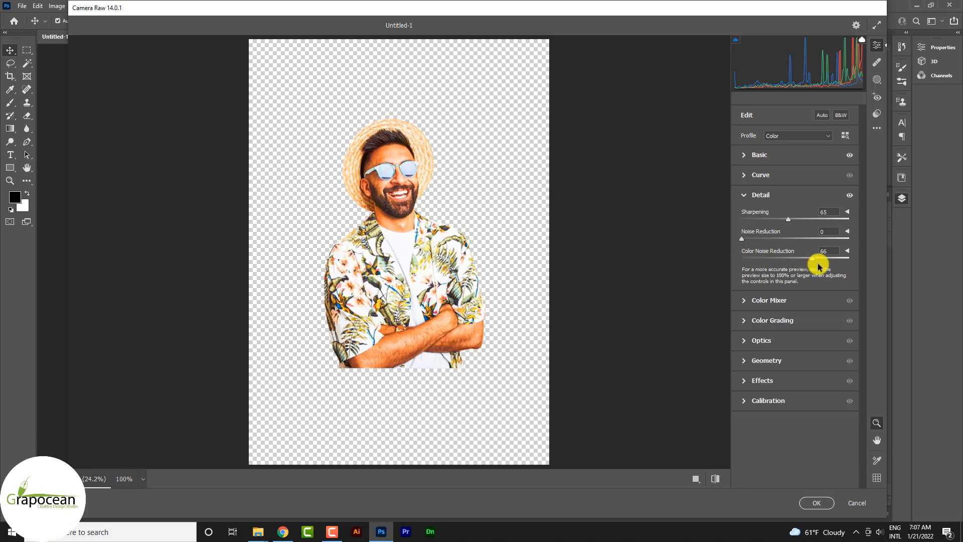
{"action": "left_click_drag", "start_coordinate": [759, 242], "coordinate": [768, 243]}
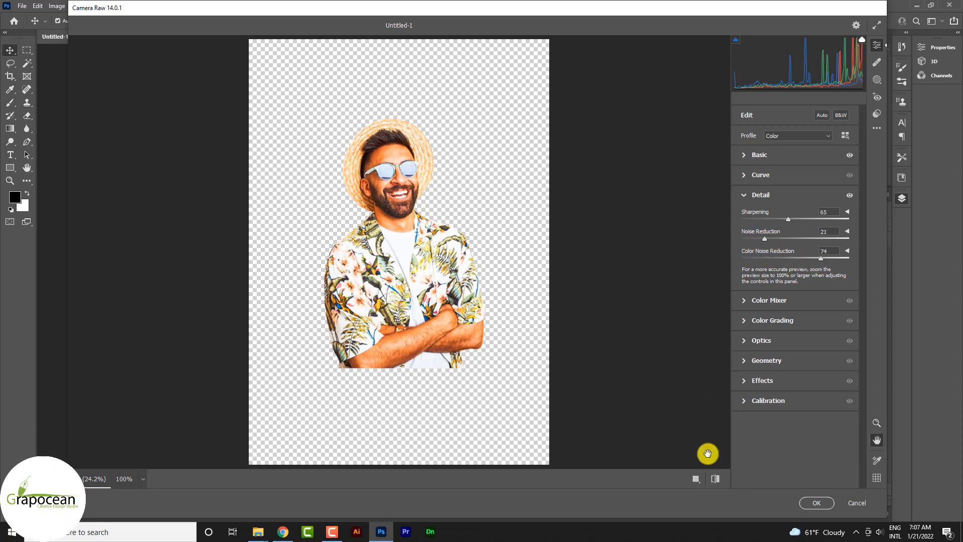
- Compare the man's face and shirt before and after the Camera Raw edits in a side-by-side close-up
{"action": "left_click", "coordinate": [715, 482]}
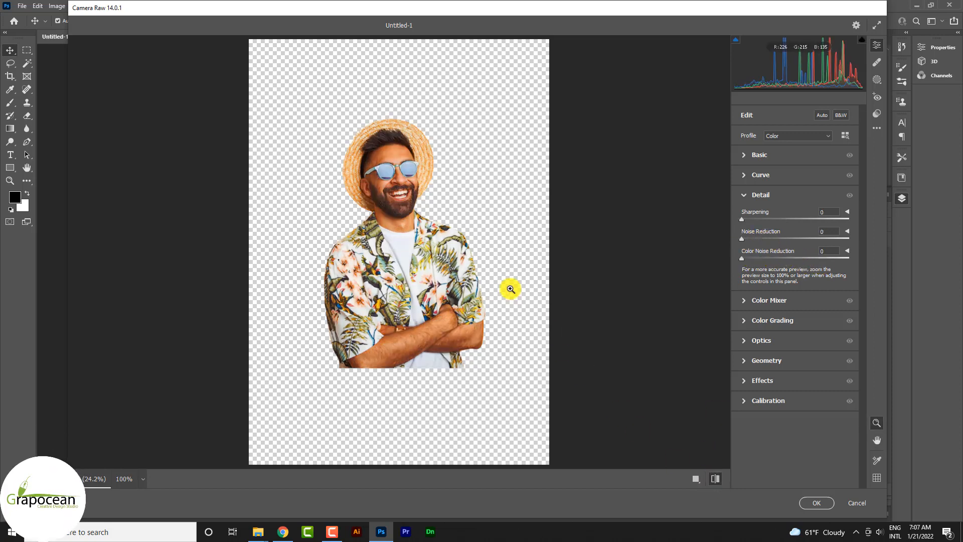
{"action": "left_click", "coordinate": [715, 478]}
{"action": "scroll", "coordinate": [548, 198], "scroll_direction": "up", "scroll_amount": 8}
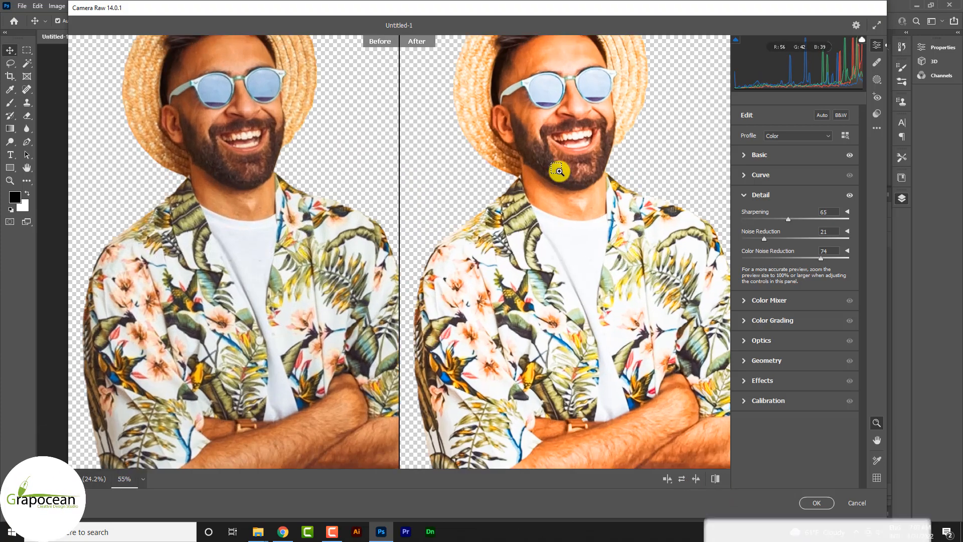
{"action": "scroll", "coordinate": [550, 251], "scroll_direction": "down", "scroll_amount": 3}
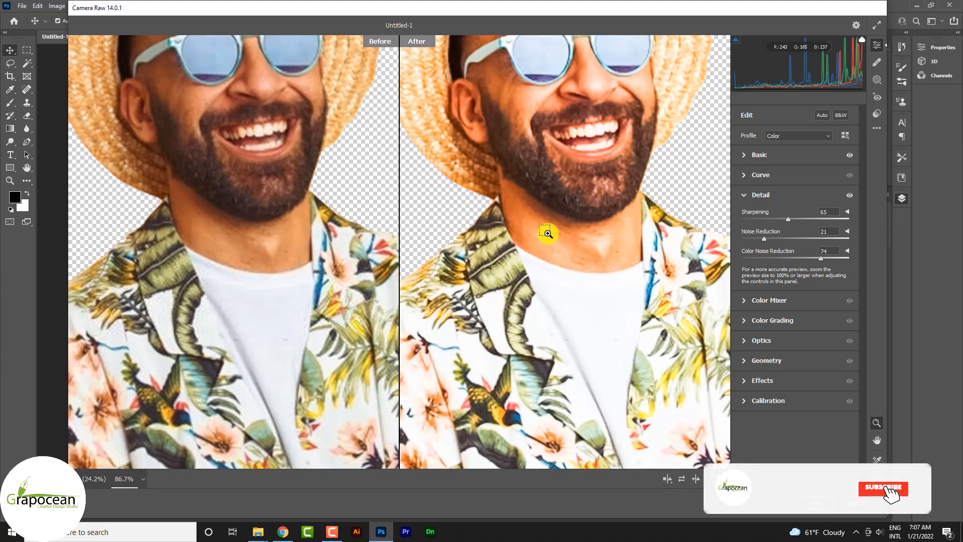
{"action": "scroll", "coordinate": [549, 221], "scroll_direction": "up", "scroll_amount": 3}
{"action": "scroll", "coordinate": [549, 220], "scroll_direction": "up", "scroll_amount": 2}
{"action": "scroll", "coordinate": [548, 220], "scroll_direction": "up", "scroll_amount": 2}
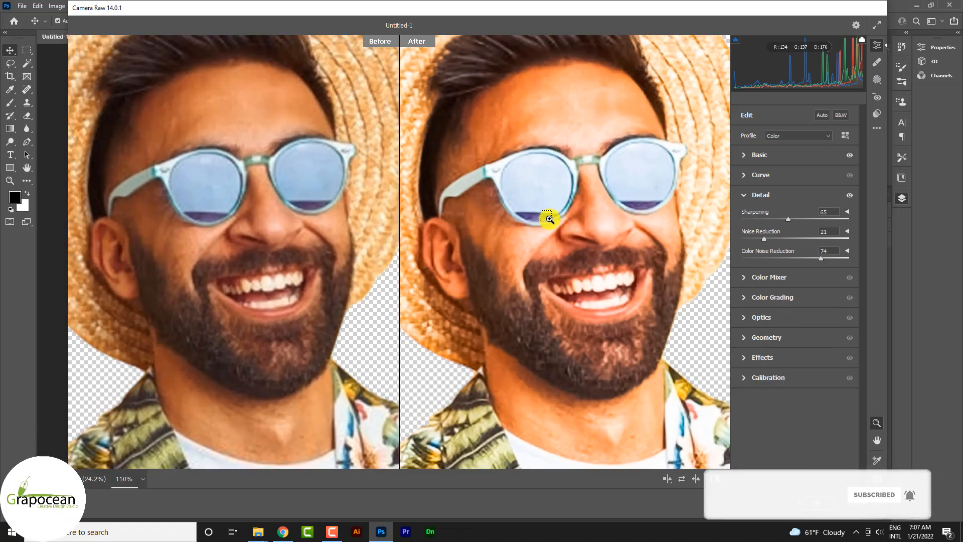
- Raise the Camera Raw detail values to Sharpening 150, Noise Reduction 79 and Color Noise Reduction 100, and apply the filter
{"action": "left_click_drag", "start_coordinate": [766, 238], "coordinate": [851, 247]}
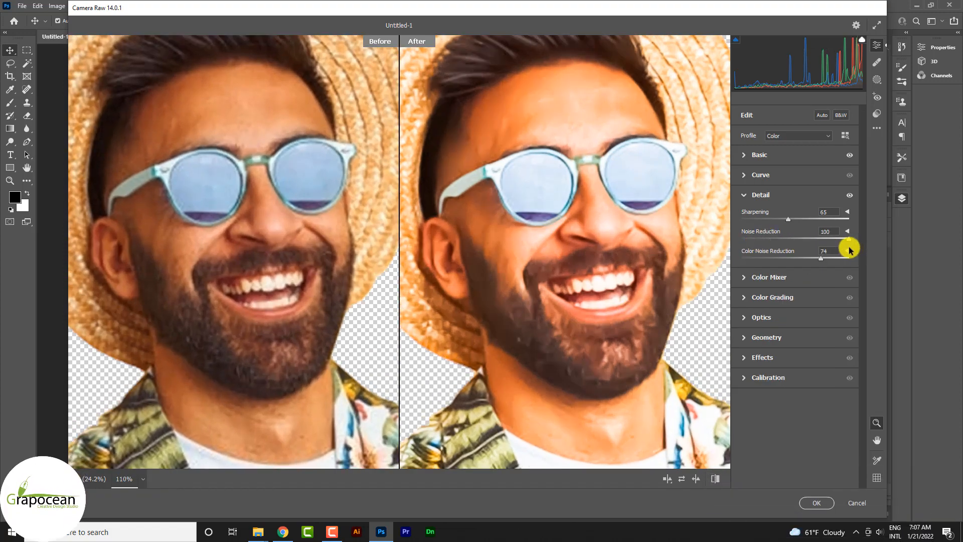
{"action": "left_click_drag", "start_coordinate": [849, 238], "coordinate": [848, 260]}
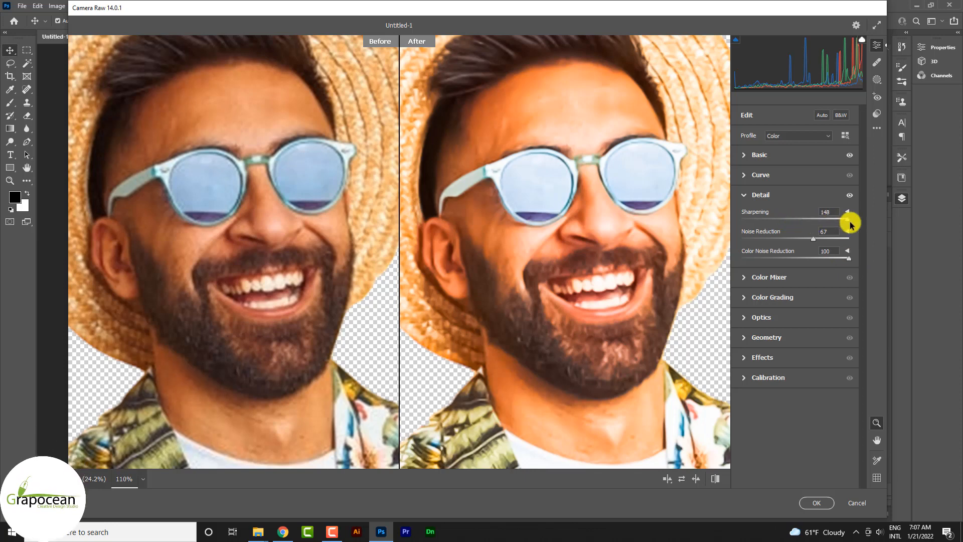
{"action": "mouse_move", "coordinate": [852, 226]}
{"action": "left_mouse_down"}
{"action": "mouse_move", "coordinate": [746, 219]}
{"action": "mouse_move", "coordinate": [864, 225]}
{"action": "left_mouse_up"}
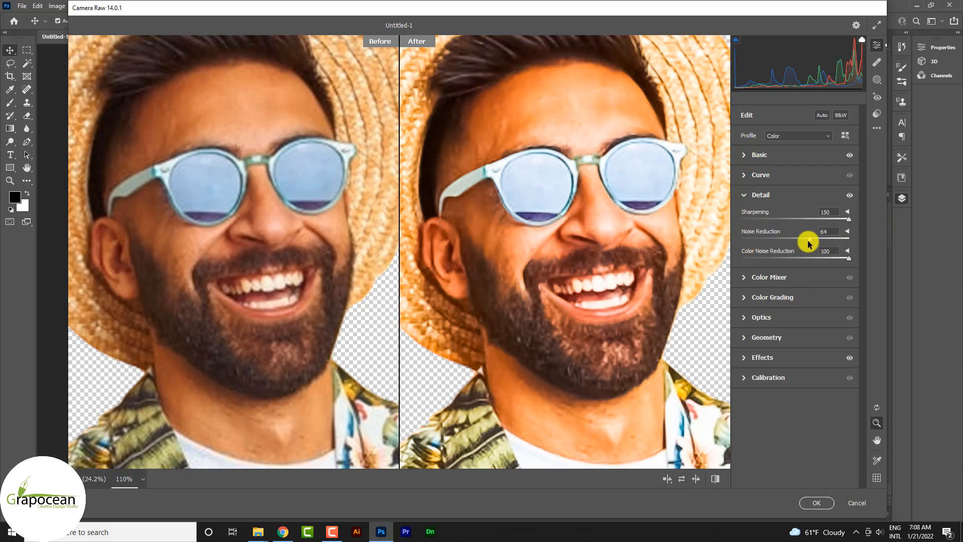
{"action": "left_click_drag", "start_coordinate": [810, 239], "coordinate": [827, 240]}
{"action": "left_click", "coordinate": [817, 502]}
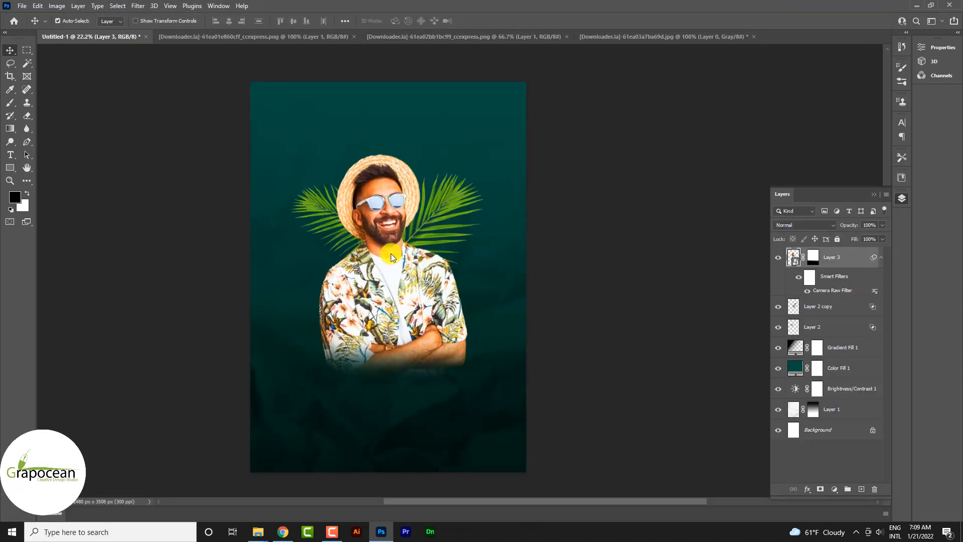
- Extend the fade on the man's layer mask up over his crossed arms and lower shirt with black-to-transparent linear gradients
{"action": "left_click", "coordinate": [370, 216], "text": "ctrl"}
{"action": "left_click", "coordinate": [368, 217], "text": "ctrl"}
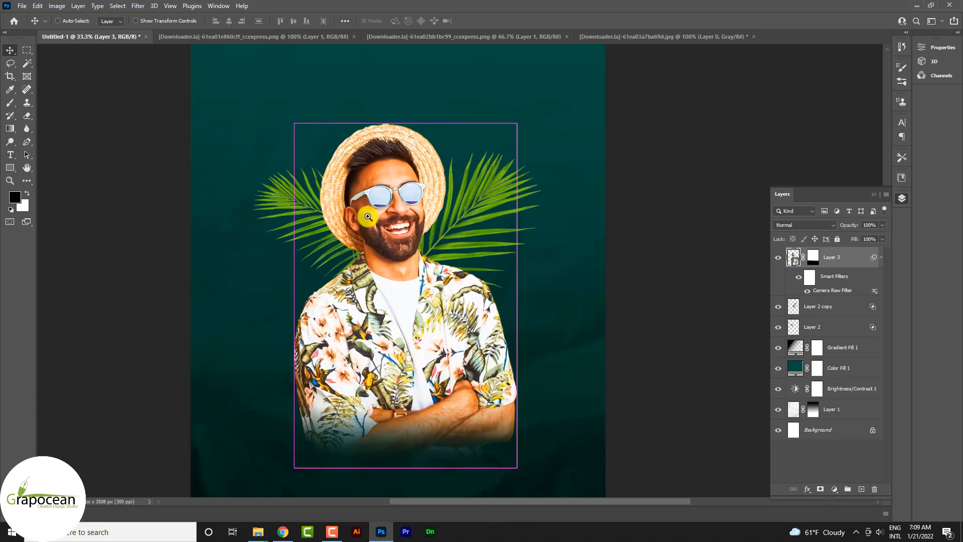
{"action": "left_click", "coordinate": [368, 217], "text": "ctrl"}
{"action": "scroll", "coordinate": [462, 258], "scroll_direction": "down", "scroll_amount": 1}
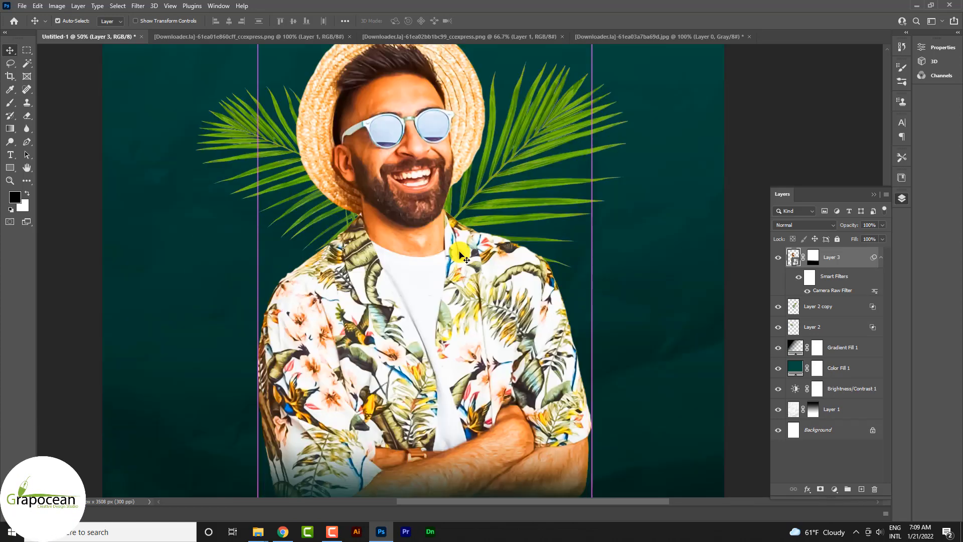
{"action": "left_click", "coordinate": [815, 259]}
{"action": "scroll", "coordinate": [513, 336], "scroll_direction": "down", "scroll_amount": 3}
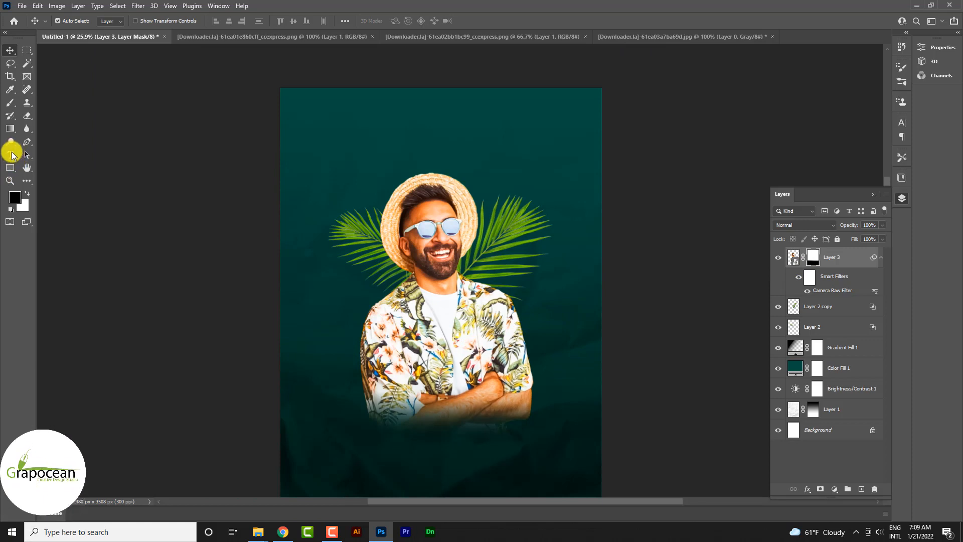
{"action": "left_click", "coordinate": [11, 129]}
{"action": "left_click_drag", "start_coordinate": [463, 298], "coordinate": [462, 271]}
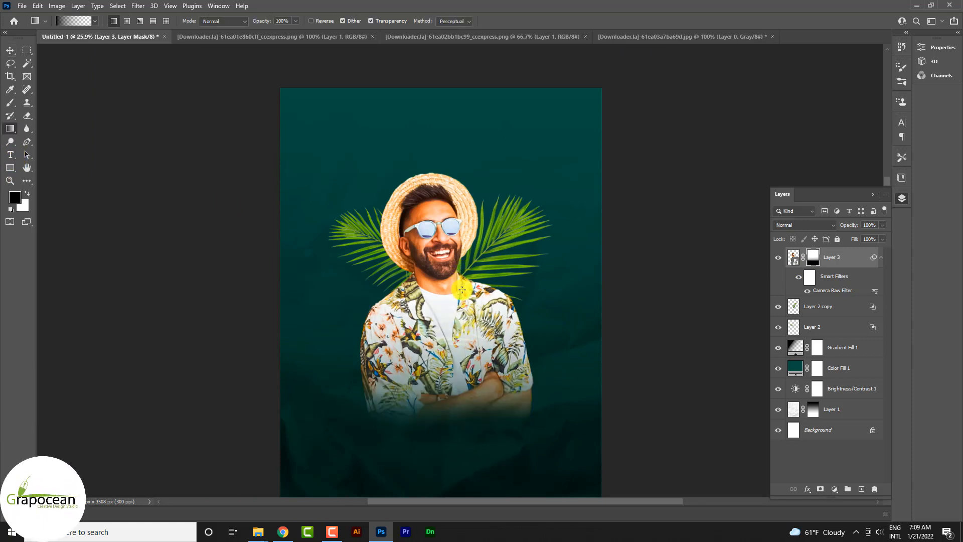
{"action": "left_click_drag", "start_coordinate": [460, 459], "coordinate": [460, 300]}
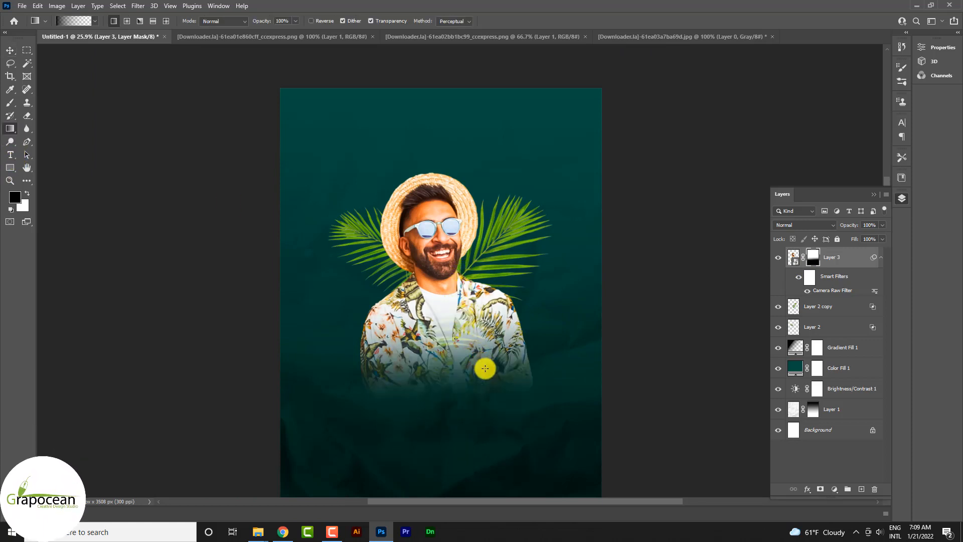
- Paint white on the man's layer mask with an enlarged soft brush to restore the faded middle of his shirt
{"action": "left_click", "coordinate": [11, 102]}
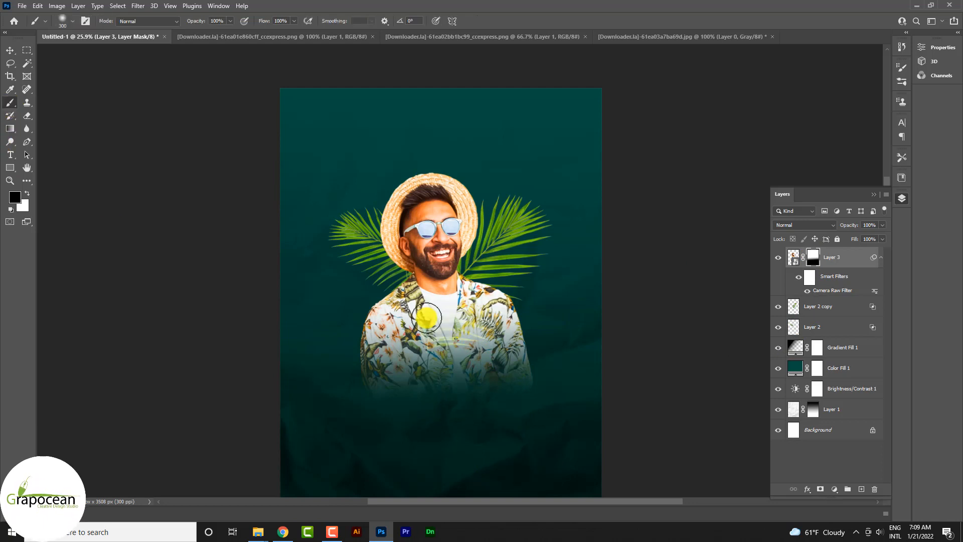
{"action": "key", "text": "x"}
{"action": "mouse_move", "coordinate": [446, 318]}
{"action": "left_mouse_down"}
{"action": "mouse_move", "coordinate": [458, 316]}
{"action": "mouse_move", "coordinate": [458, 334]}
{"action": "mouse_move", "coordinate": [502, 335]}
{"action": "left_mouse_up"}
{"action": "key", "text": "ctrl+z"}
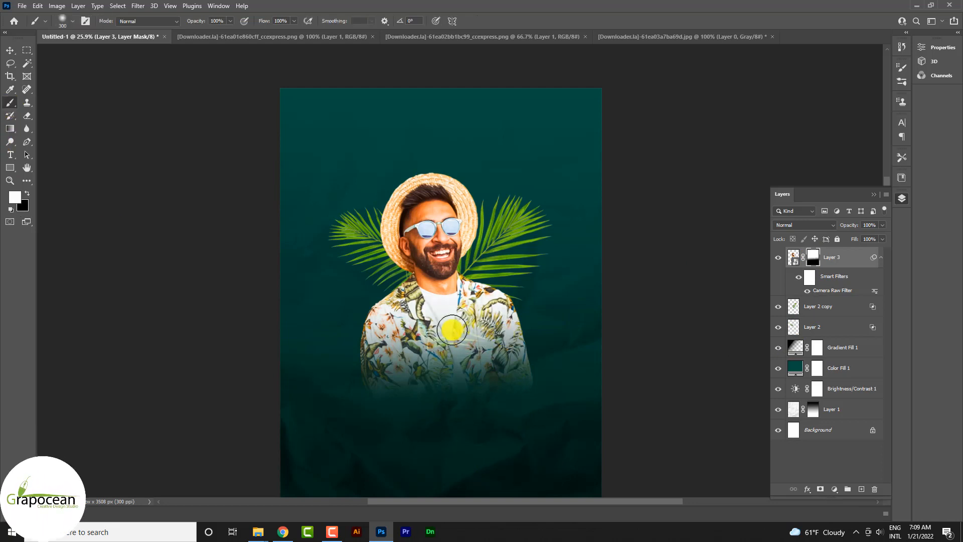
{"action": "key", "text": "bracketright"}
{"action": "key", "text": "bracketright"}
{"action": "key", "text": "bracketright"}
{"action": "key", "text": "bracketright"}
{"action": "mouse_move", "coordinate": [439, 307]}
{"action": "left_mouse_down"}
{"action": "mouse_move", "coordinate": [481, 312]}
{"action": "mouse_move", "coordinate": [462, 317]}
{"action": "mouse_move", "coordinate": [496, 298]}
{"action": "mouse_move", "coordinate": [425, 304]}
{"action": "left_mouse_up"}
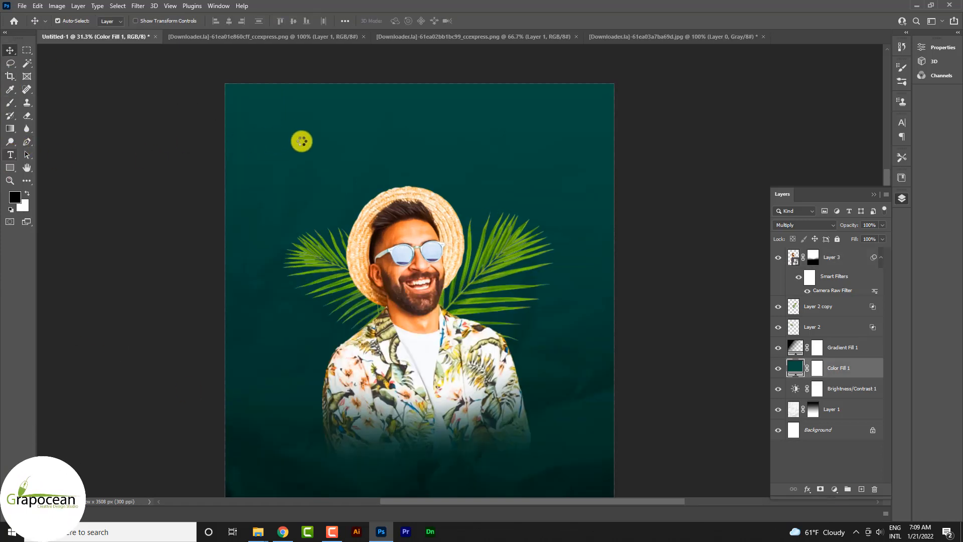
- Add the text SMPANING at 96 pt above the man's hat
{"action": "left_click", "coordinate": [325, 162]}
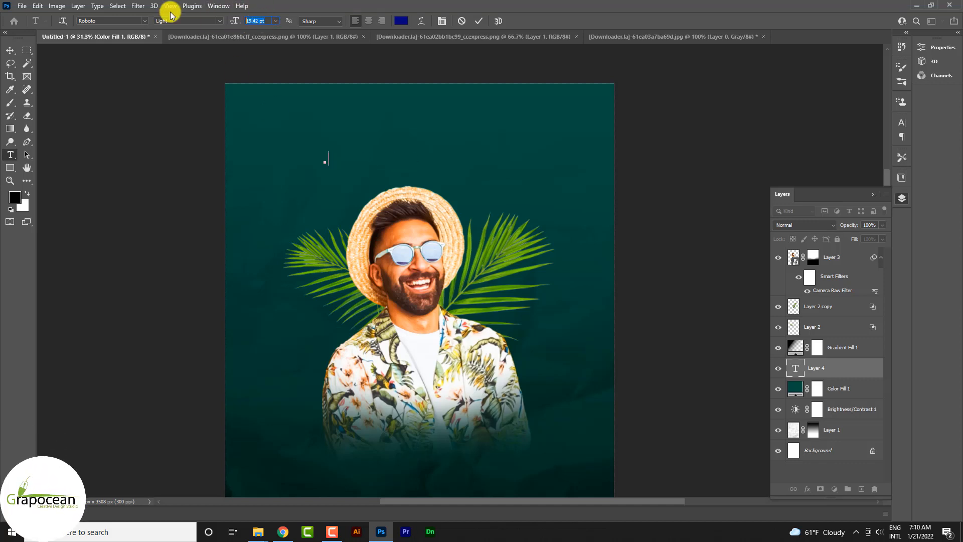
{"action": "type", "text": "96"}
{"action": "type", "text": "M"}
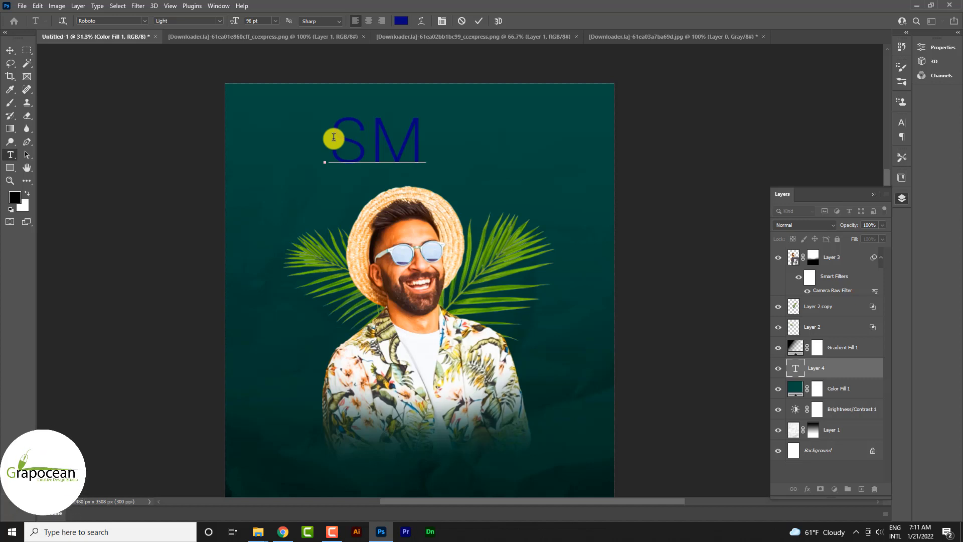
{"action": "type", "text": "PANIN"}
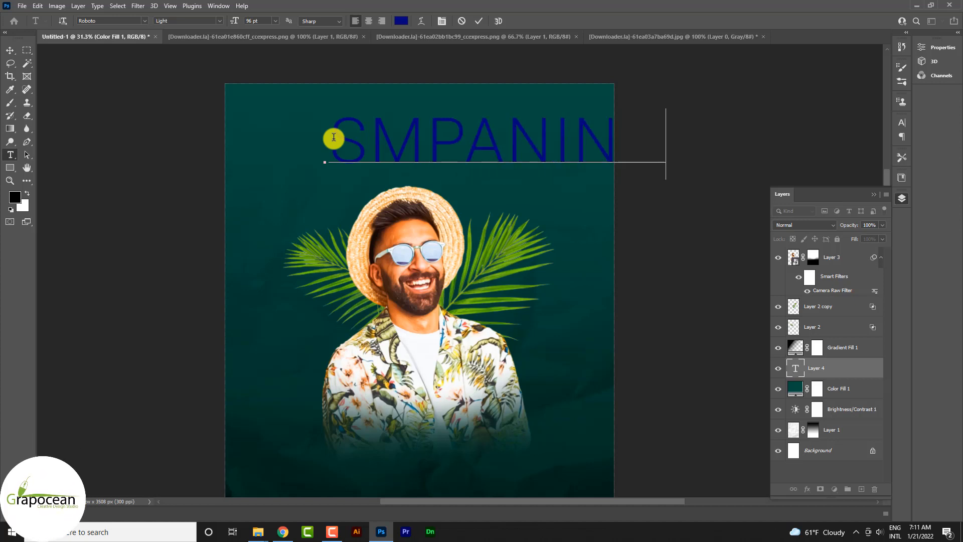
- Set the SMPANING text to Roboto Black and tighten its tracking to -90
{"action": "left_click_drag", "start_coordinate": [326, 180], "coordinate": [731, 159]}
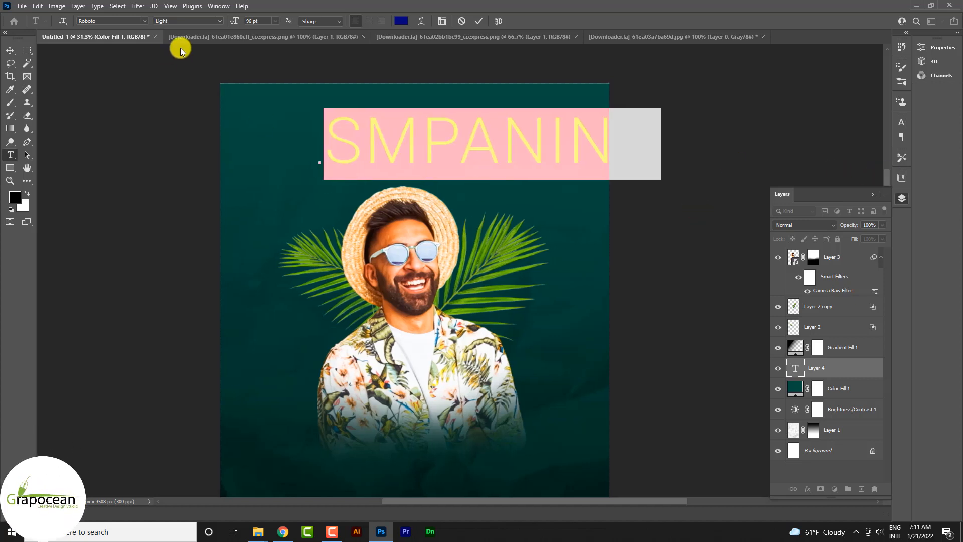
{"action": "left_click", "coordinate": [217, 19]}
{"action": "left_click", "coordinate": [208, 110]}
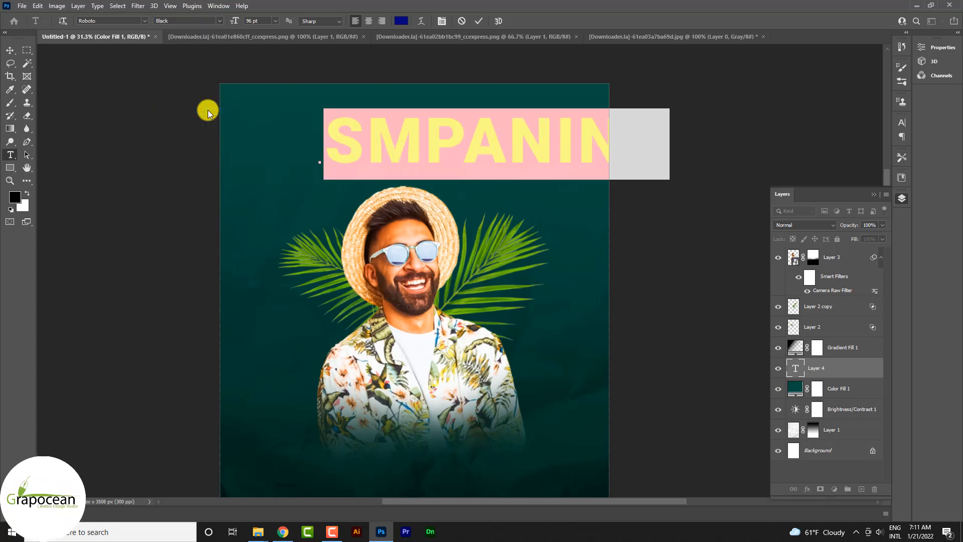
{"action": "key", "text": "alt+Left"}
{"action": "key", "text": "alt+Left"}
{"action": "key", "text": "alt+Left"}
{"action": "key", "text": "alt+Left"}
{"action": "key", "text": "alt+Left"}
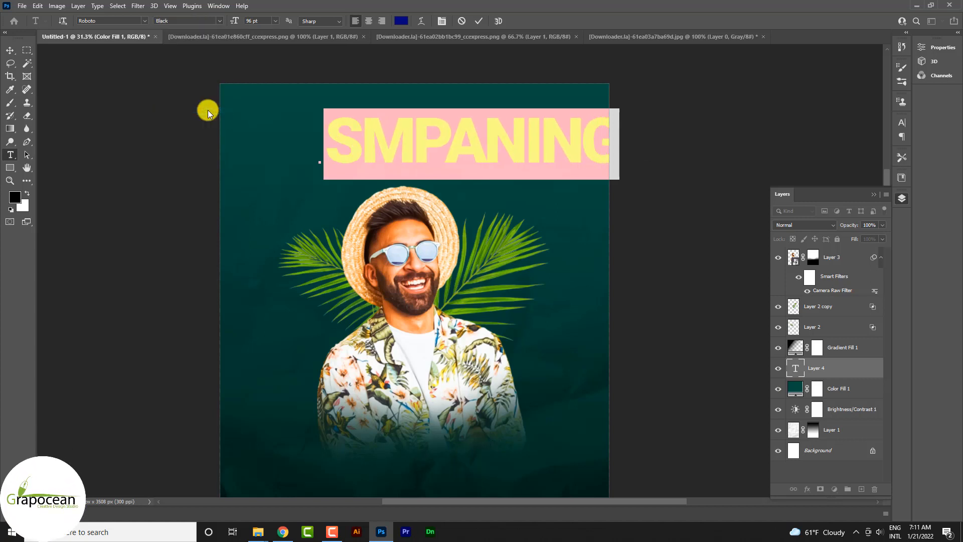
{"action": "left_click", "coordinate": [903, 123]}
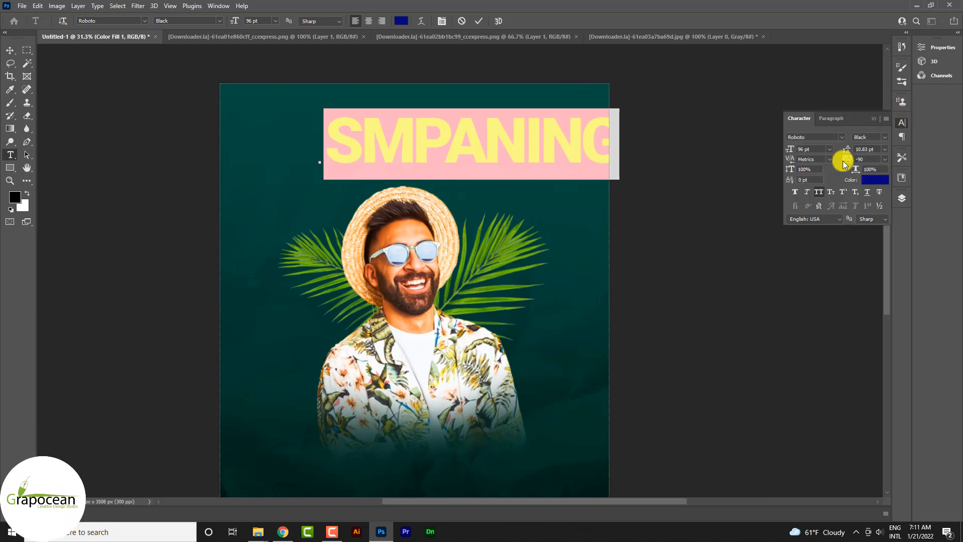
{"action": "left_click", "coordinate": [809, 193]}
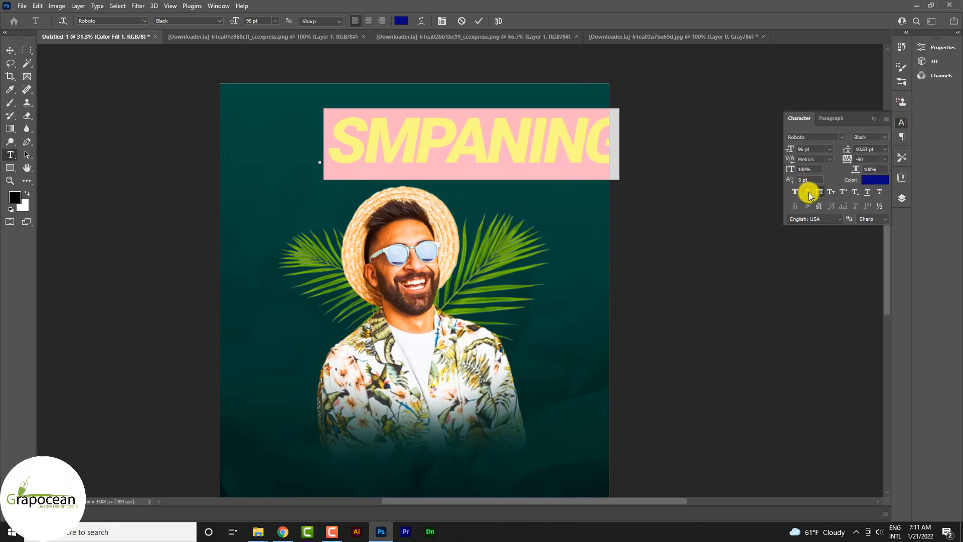
{"action": "left_click", "coordinate": [808, 193]}
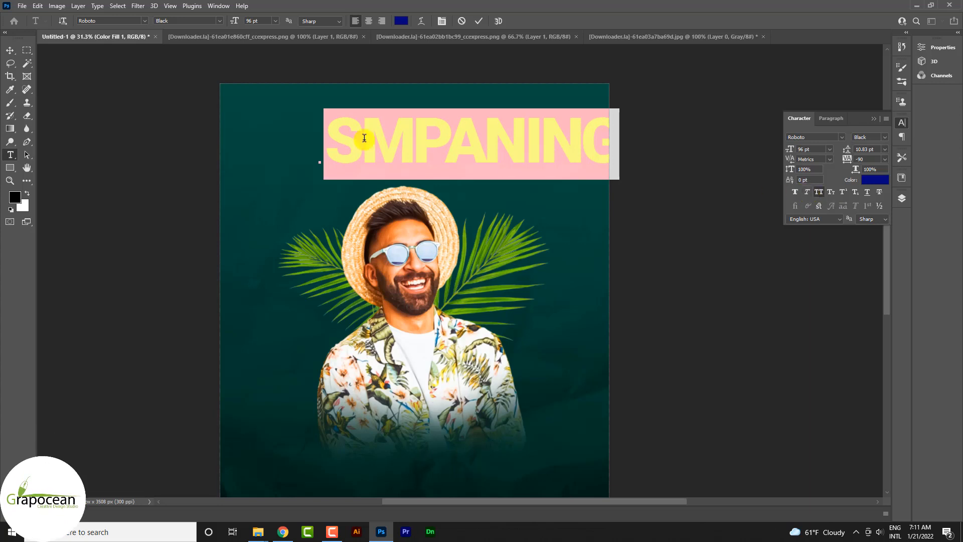
- Change the SMPANING text's font style to Black Italic and commit the text
{"action": "left_click", "coordinate": [218, 20]}
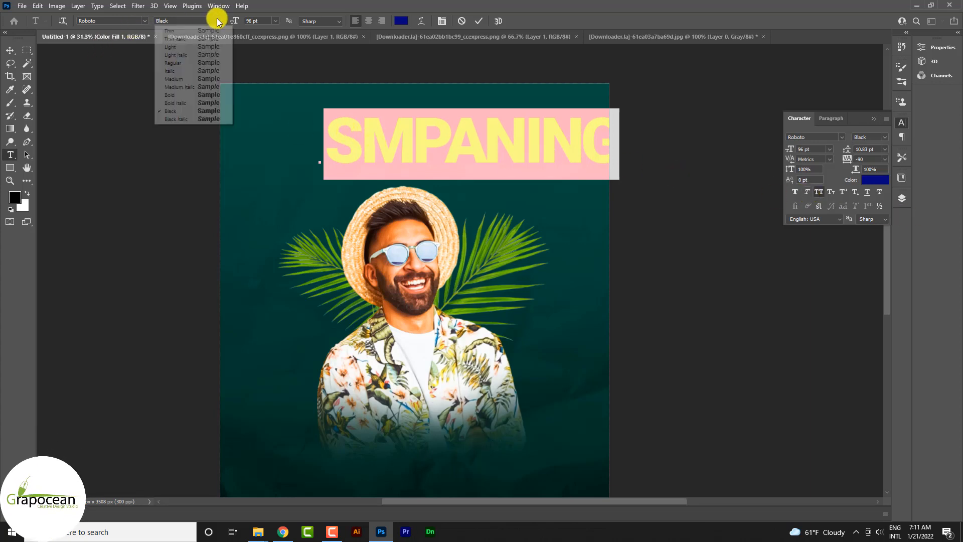
{"action": "left_click", "coordinate": [203, 119]}
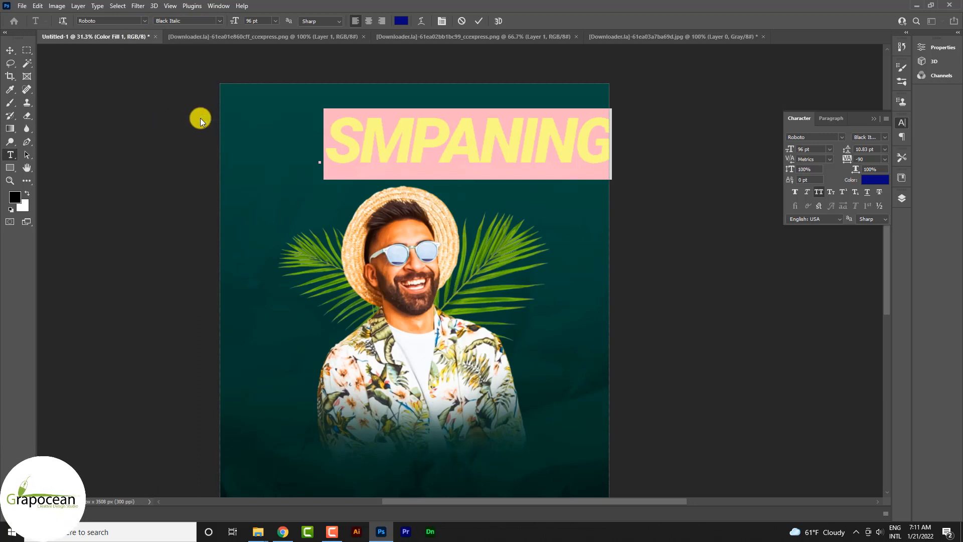
{"action": "left_click", "coordinate": [9, 51]}
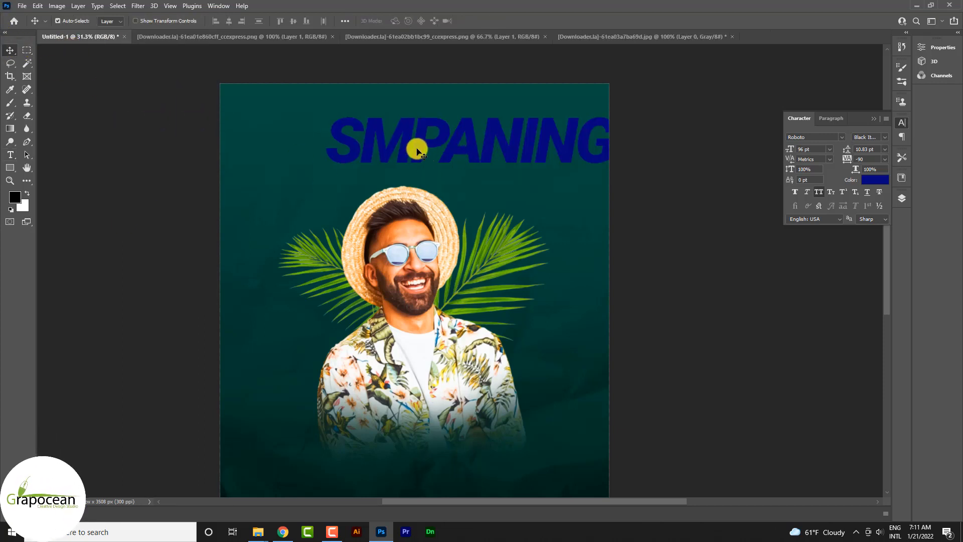
- Select the SMPANING text layer and move the text fully inside the poster, above the man's hat
{"action": "left_click", "coordinate": [875, 119]}
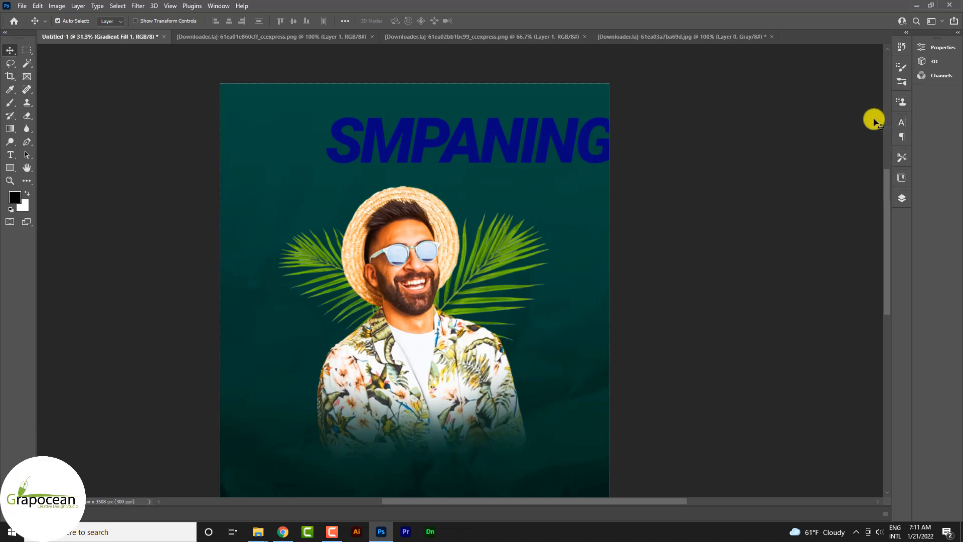
{"action": "left_click", "coordinate": [902, 197]}
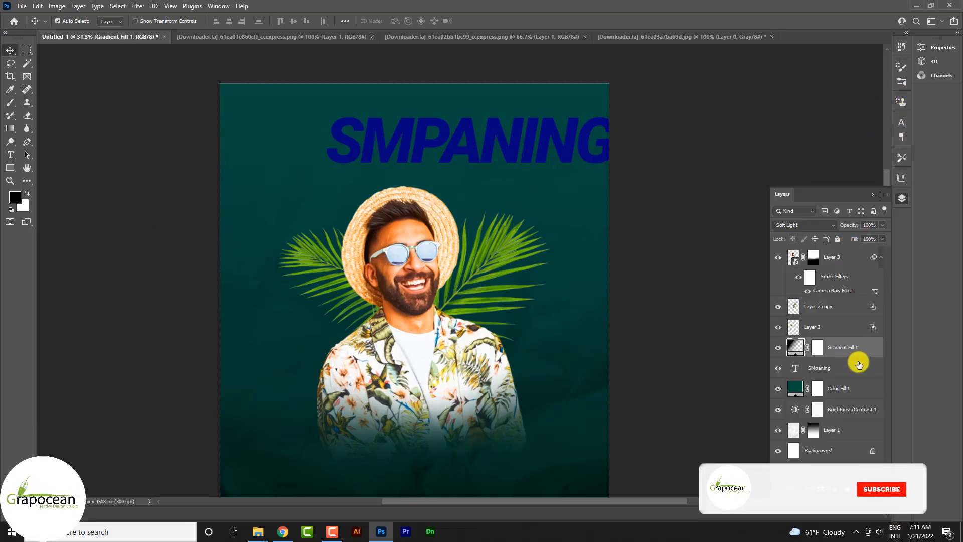
{"action": "left_click", "coordinate": [831, 371]}
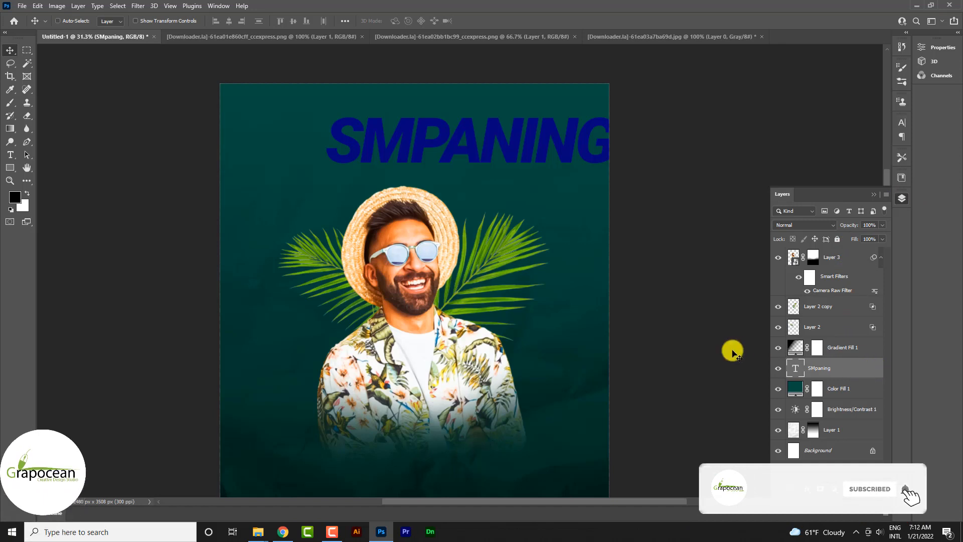
{"action": "key", "text": "ctrl+t"}
{"action": "left_click_drag", "start_coordinate": [527, 146], "coordinate": [479, 153]}
{"action": "left_click", "coordinate": [496, 20]}
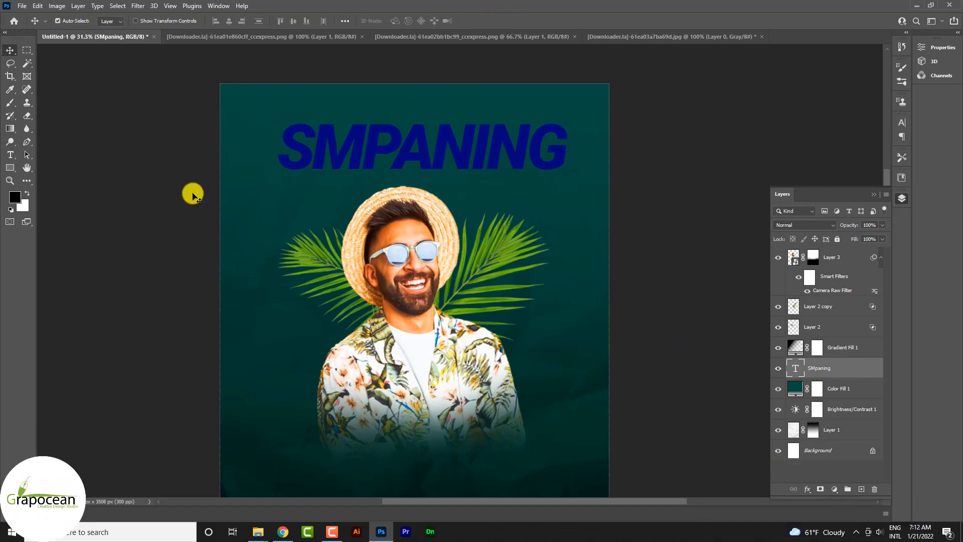
- Recolour the SMPANING text green (6bb50c) by sampling the palm leaf
{"action": "key", "text": "t"}
{"action": "left_click_drag", "start_coordinate": [288, 151], "coordinate": [576, 146]}
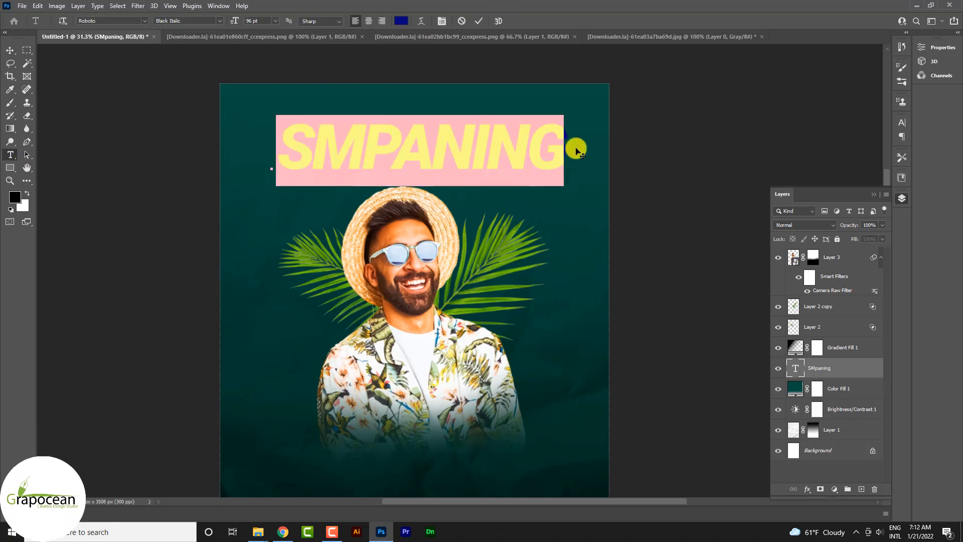
{"action": "left_click", "coordinate": [401, 20]}
{"action": "left_click", "coordinate": [522, 266]}
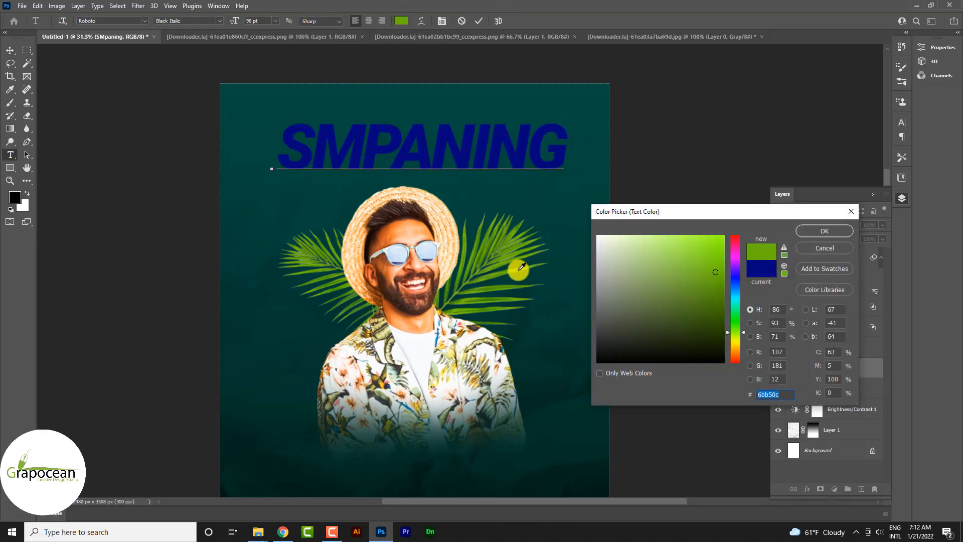
{"action": "left_click", "coordinate": [825, 232]}
{"action": "left_click", "coordinate": [10, 50]}
- Scale the SMPANING text to 174.34%, rotate it -21.51° and place it diagonally across the poster's upper area
{"action": "scroll", "coordinate": [346, 260], "scroll_direction": "down", "scroll_amount": 3}
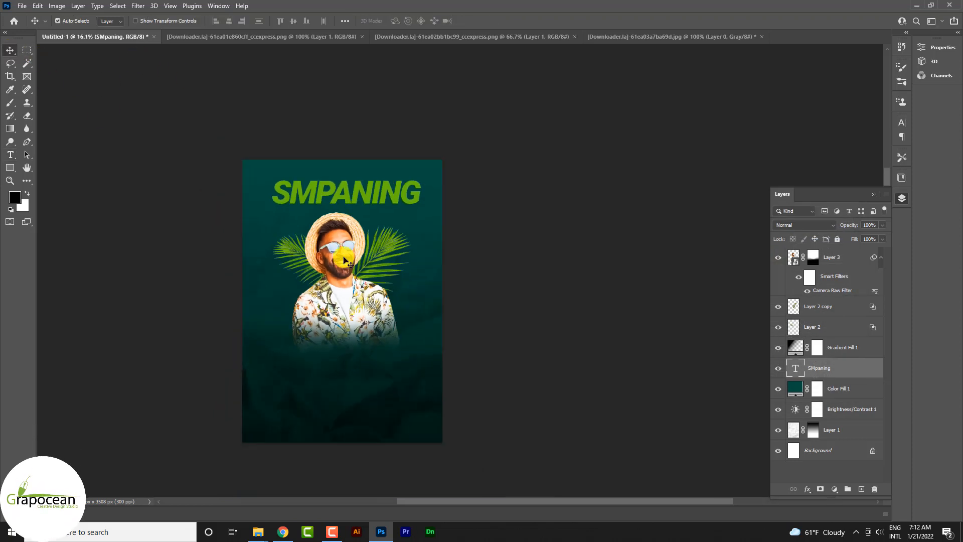
{"action": "key", "text": "ctrl+t"}
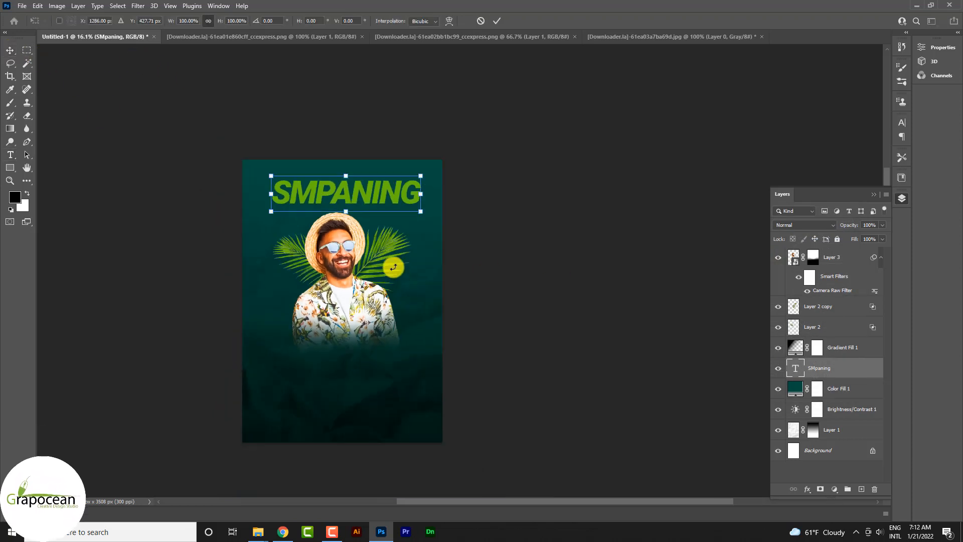
{"action": "left_click_drag", "start_coordinate": [426, 212], "coordinate": [475, 224]}
{"action": "left_click_drag", "start_coordinate": [384, 218], "coordinate": [388, 249]}
{"action": "left_click_drag", "start_coordinate": [498, 271], "coordinate": [494, 223]}
{"action": "left_click_drag", "start_coordinate": [399, 213], "coordinate": [357, 185]}
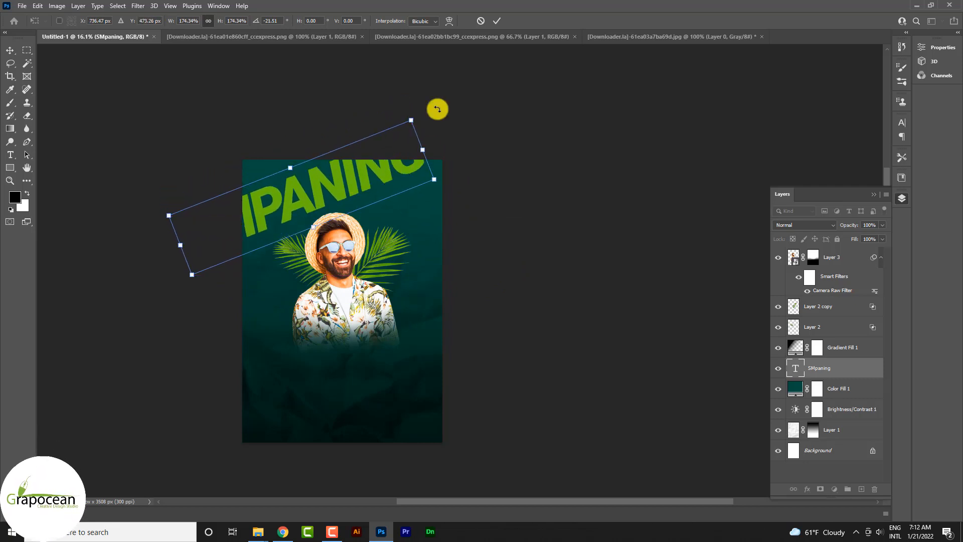
{"action": "left_click", "coordinate": [496, 24]}
{"action": "left_click", "coordinate": [294, 178]}
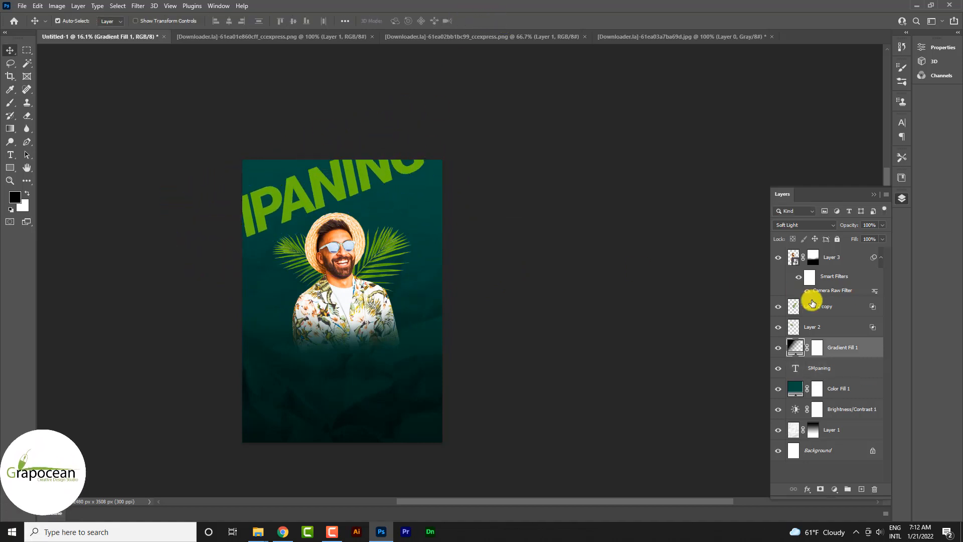
- Lock the Gradient Fill 1 layer so that it stays out of the text transformation
{"action": "key", "text": "ctrl+t"}
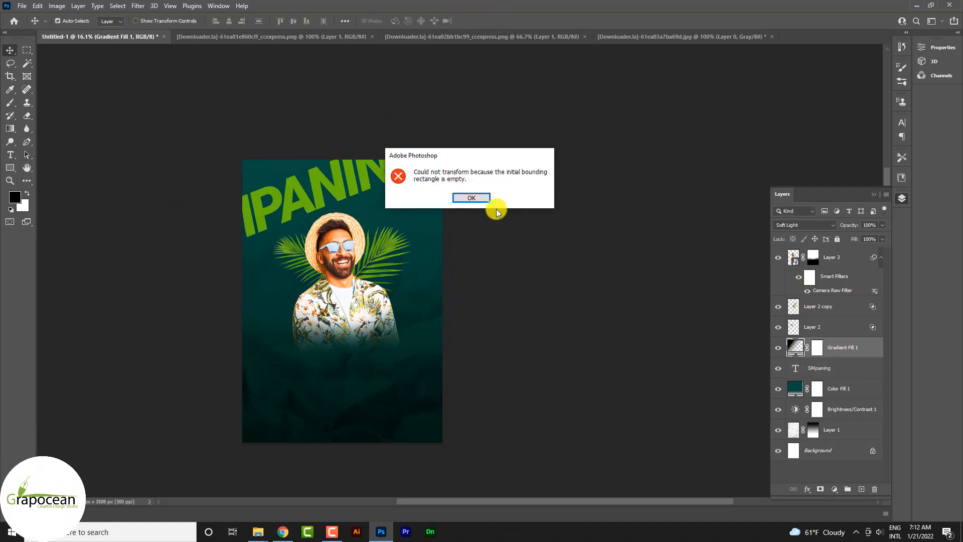
{"action": "left_click", "coordinate": [473, 198]}
{"action": "left_click", "coordinate": [830, 368]}
{"action": "left_click", "coordinate": [856, 346]}
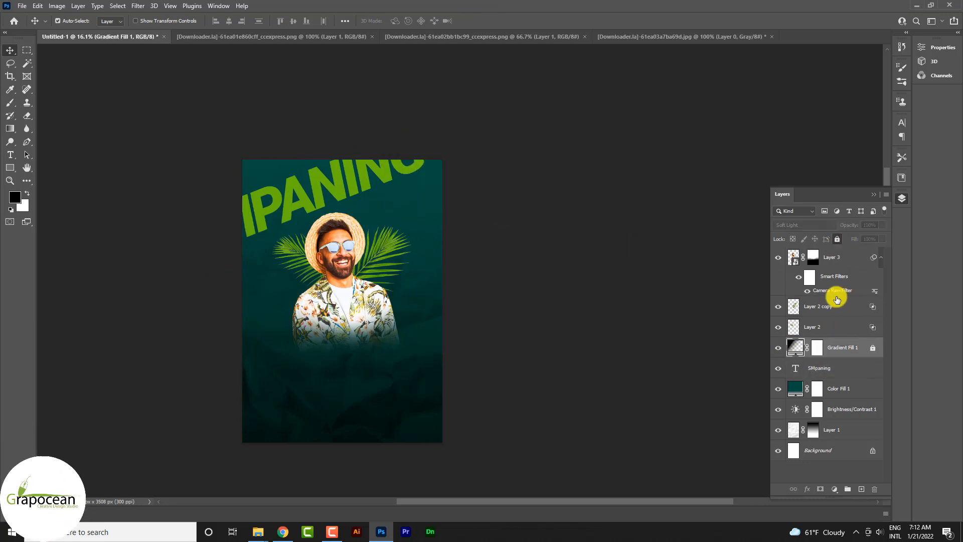
- Rotate the SMPANING text 8.28° and move it up so it crosses the poster's upper edge
{"action": "left_click", "coordinate": [823, 370]}
{"action": "key", "text": "ctrl+t"}
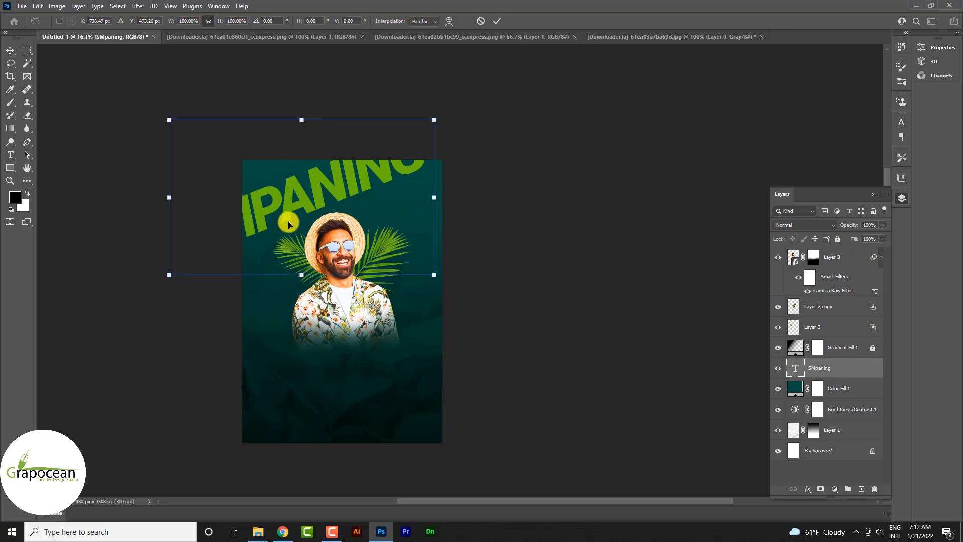
{"action": "left_click_drag", "start_coordinate": [287, 216], "coordinate": [294, 187]}
{"action": "left_click_drag", "start_coordinate": [461, 273], "coordinate": [451, 301]}
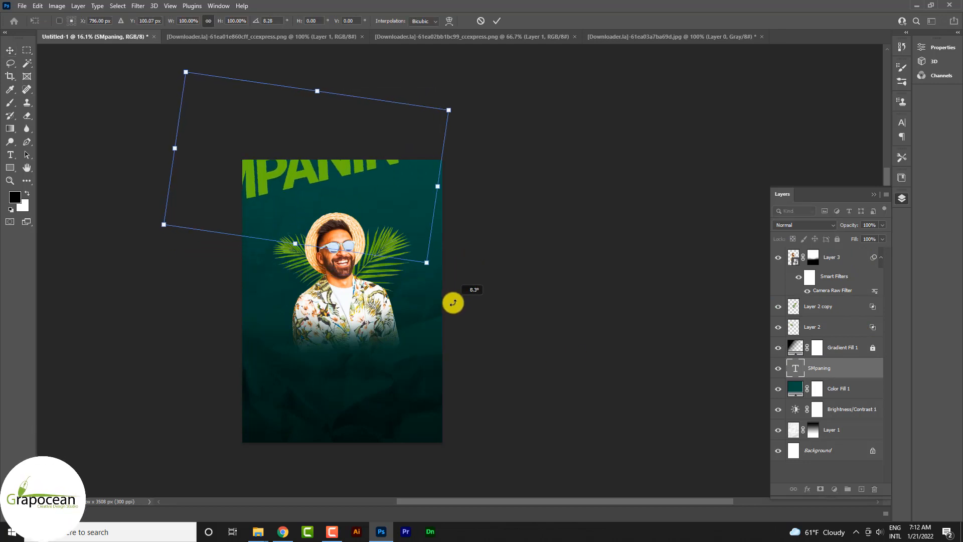
{"action": "mouse_move", "coordinate": [337, 214]}
{"action": "left_mouse_down"}
{"action": "mouse_move", "coordinate": [331, 221]}
{"action": "mouse_move", "coordinate": [325, 209]}
{"action": "left_mouse_up"}
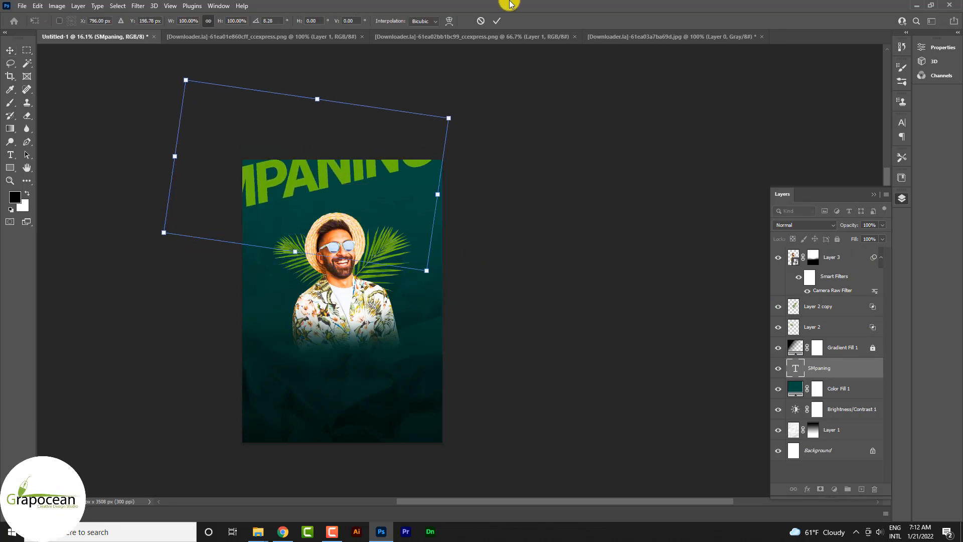
{"action": "left_click", "coordinate": [497, 20]}
- Duplicate the SMPANING text layer three times and arrange the text as four horizontally staggered, tilted rows behind the man
{"action": "left_click_drag", "start_coordinate": [847, 373], "coordinate": [860, 486]}
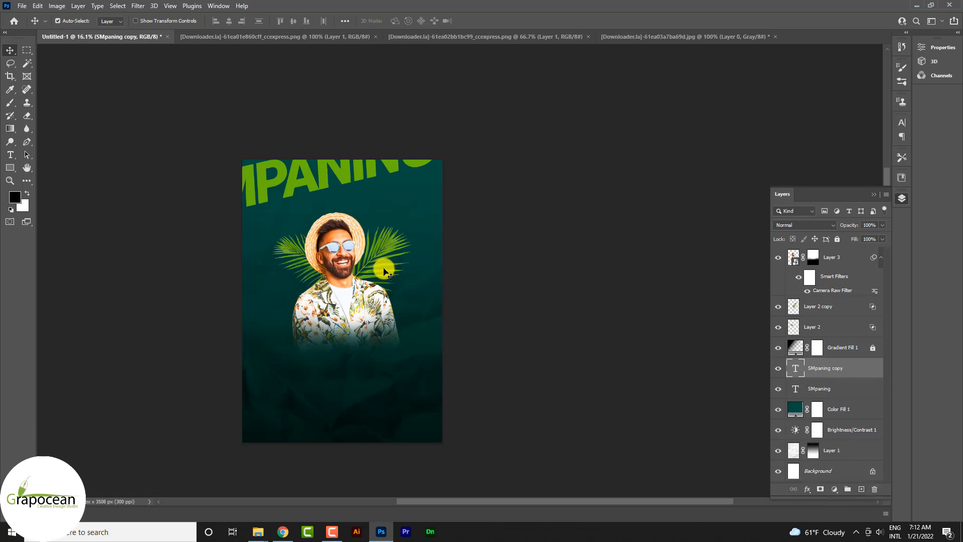
{"action": "key", "text": "ctrl+t"}
{"action": "left_click_drag", "start_coordinate": [322, 216], "coordinate": [333, 259]}
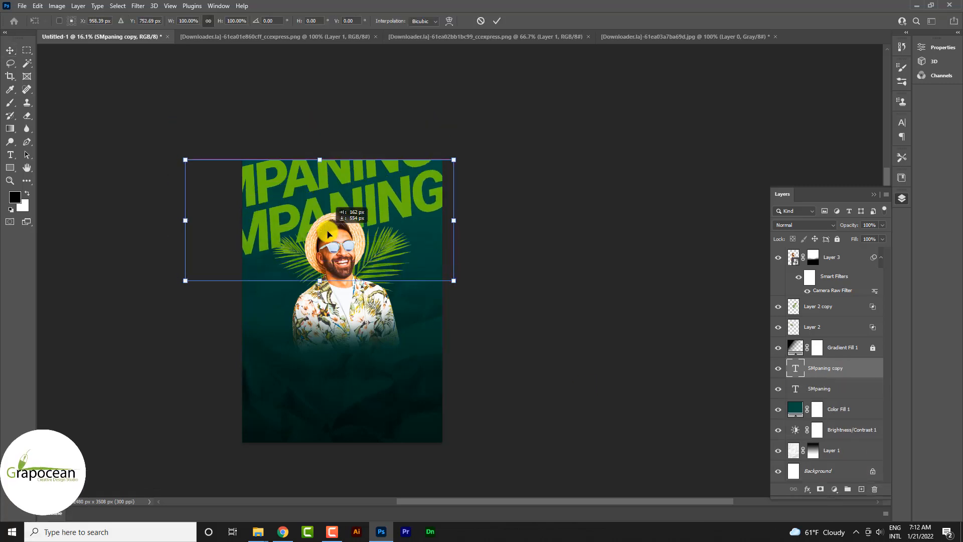
{"action": "left_click", "coordinate": [497, 21]}
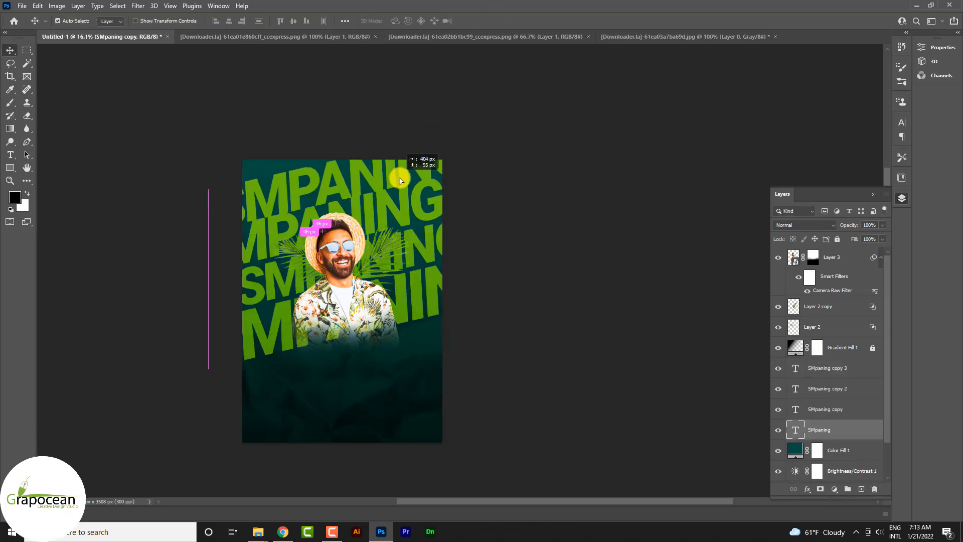
{"action": "left_click_drag", "start_coordinate": [399, 179], "coordinate": [456, 182]}
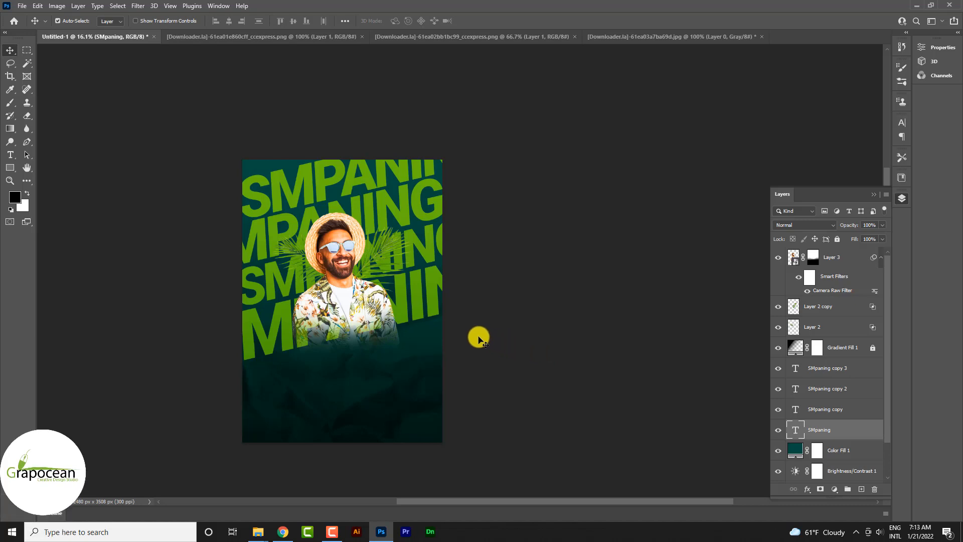
- Combine the four SMPANING text layers into a single smart object
{"action": "scroll", "coordinate": [478, 335], "scroll_direction": "down", "scroll_amount": 2}
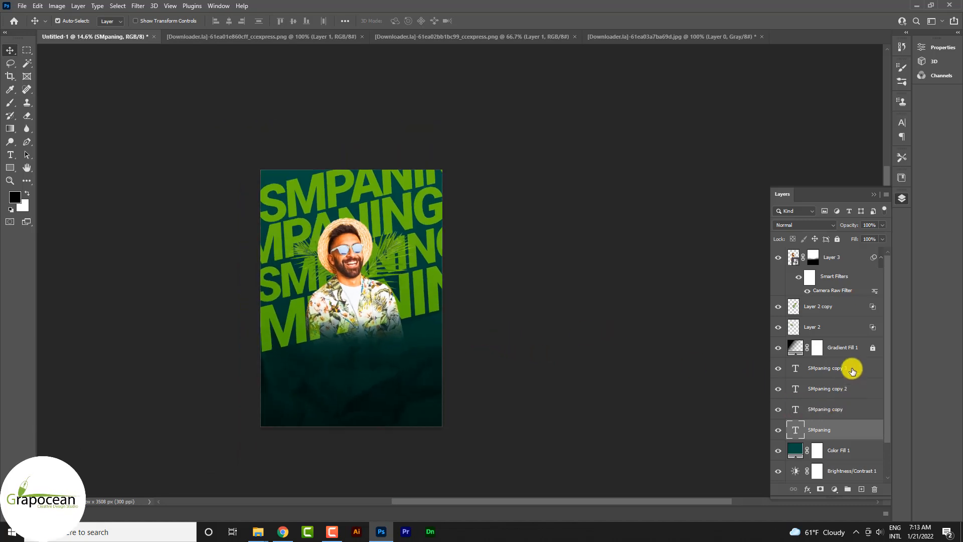
{"action": "left_click", "coordinate": [852, 371], "text": "shift"}
{"action": "right_click", "coordinate": [851, 372]}
{"action": "left_click", "coordinate": [770, 190]}
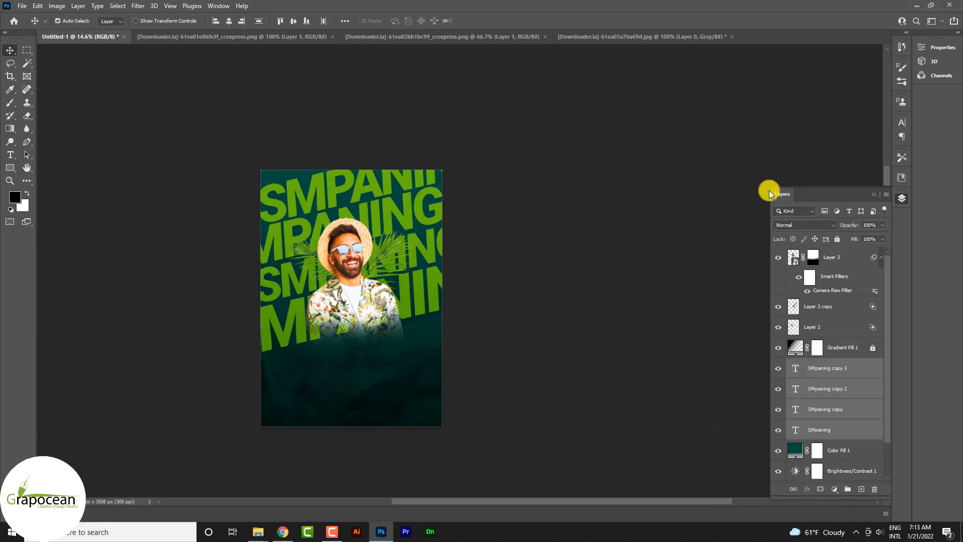
- Give the combined text a drop shadow with 23% opacity and 139 px size, and set its blend mode to Overlay
{"action": "right_click", "coordinate": [856, 370]}
{"action": "left_click", "coordinate": [763, 76]}
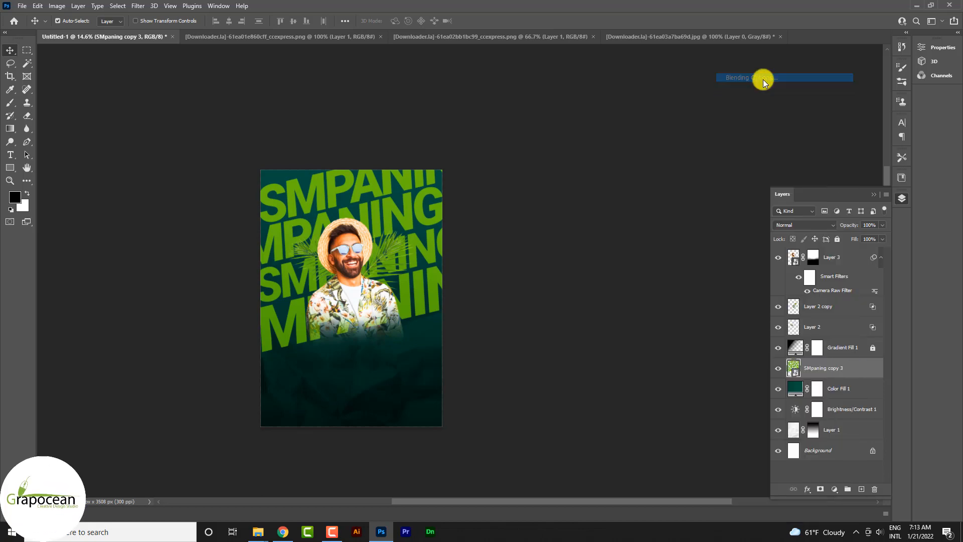
{"action": "left_click", "coordinate": [613, 362]}
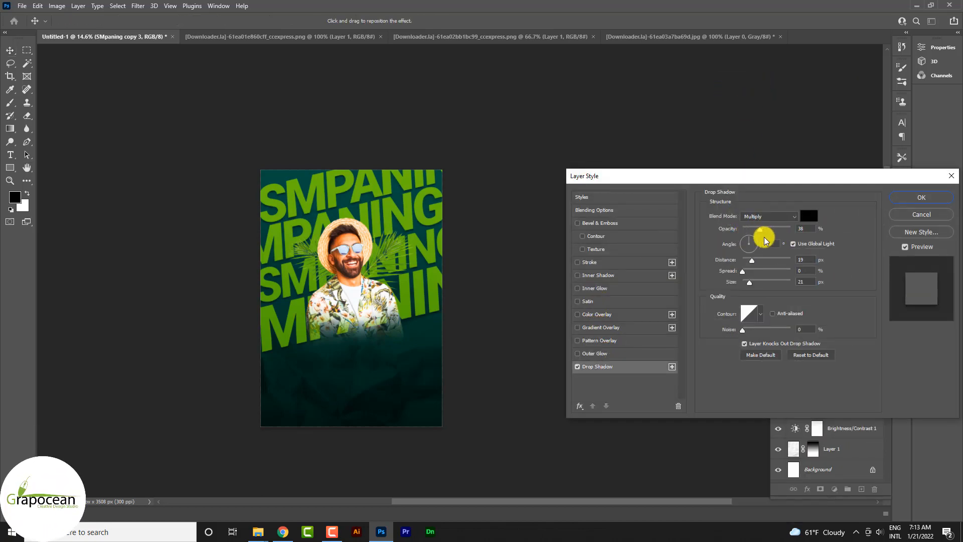
{"action": "left_click_drag", "start_coordinate": [766, 241], "coordinate": [769, 241]}
{"action": "left_click_drag", "start_coordinate": [747, 285], "coordinate": [770, 290]}
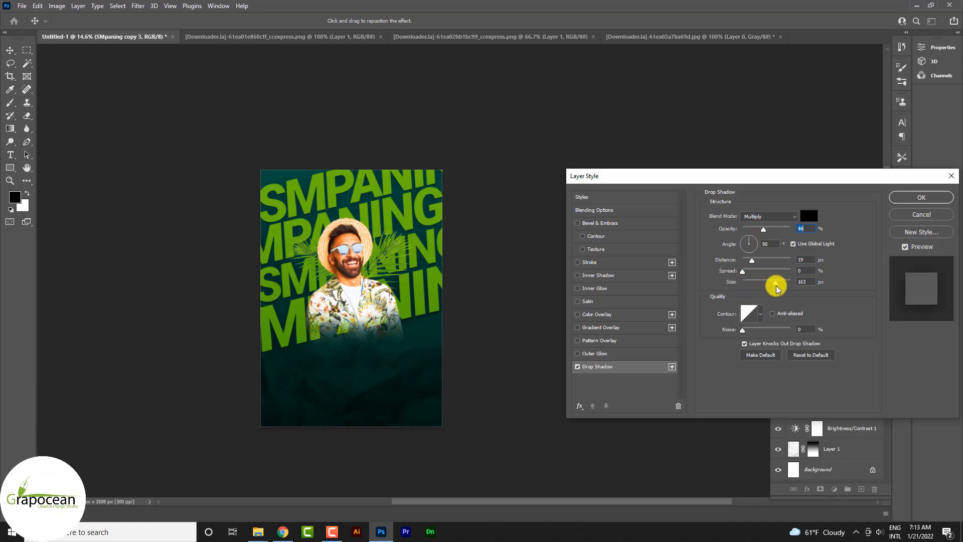
{"action": "left_click_drag", "start_coordinate": [763, 231], "coordinate": [786, 236]}
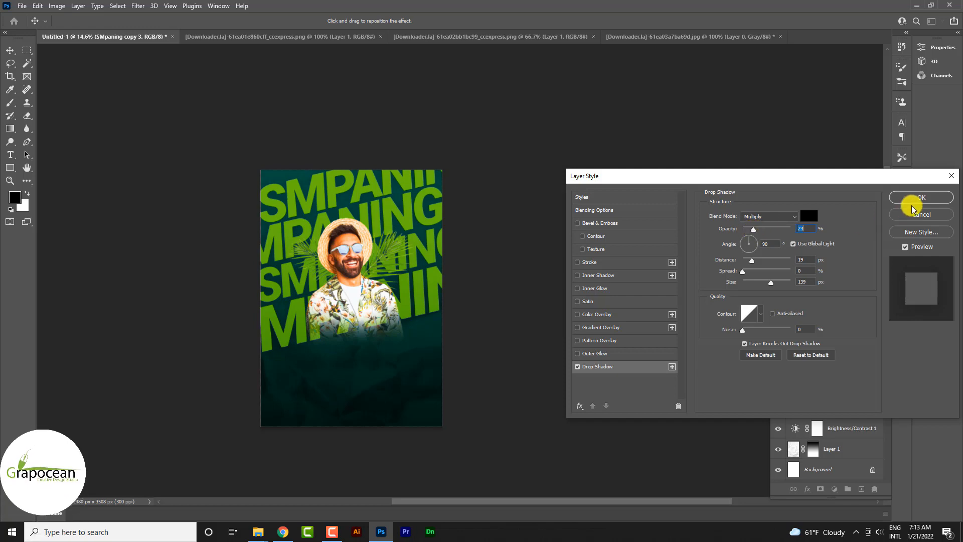
{"action": "left_click", "coordinate": [921, 197]}
{"action": "left_click", "coordinate": [814, 226]}
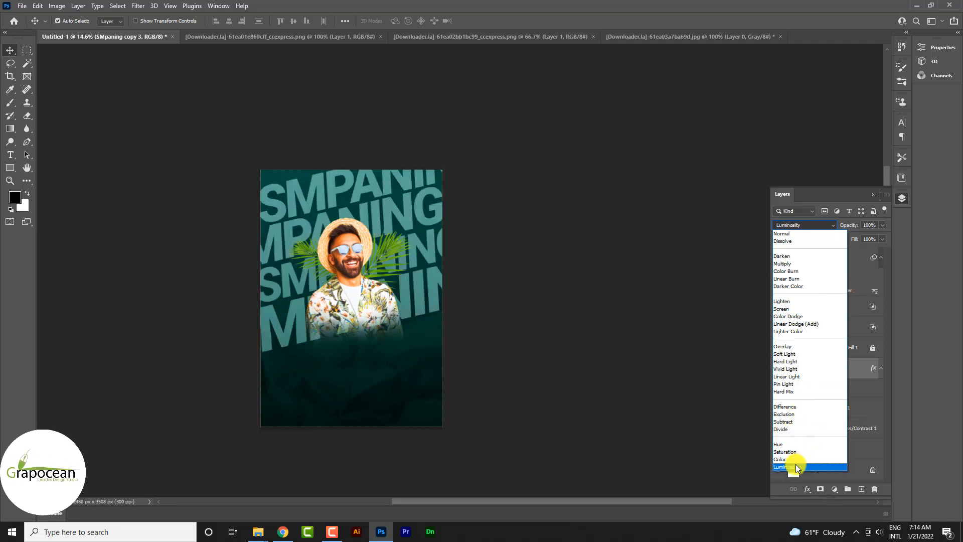
{"action": "left_click", "coordinate": [801, 345]}
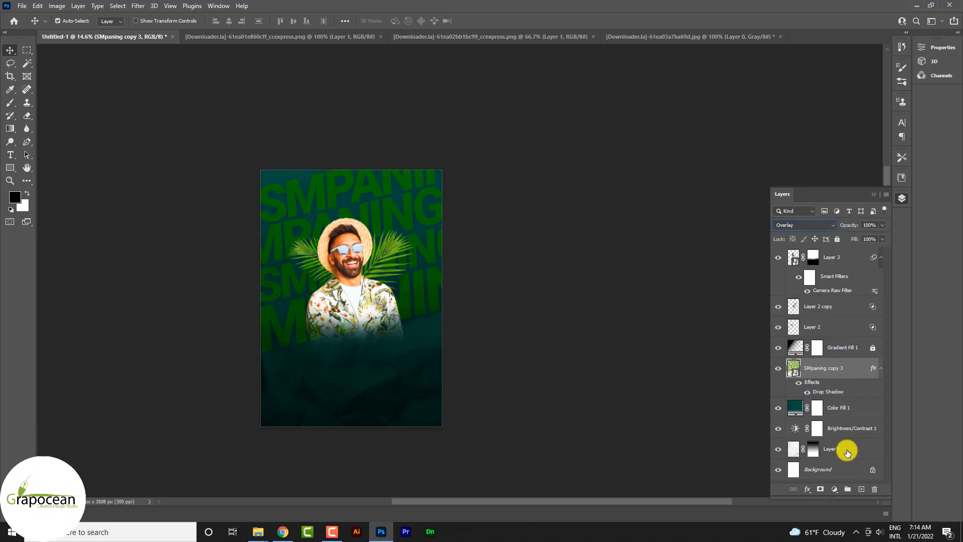
- Add an empty layer above the combined SMPANING text and activate the Brush tool
{"action": "left_click", "coordinate": [862, 490]}
{"action": "right_click", "coordinate": [9, 104]}
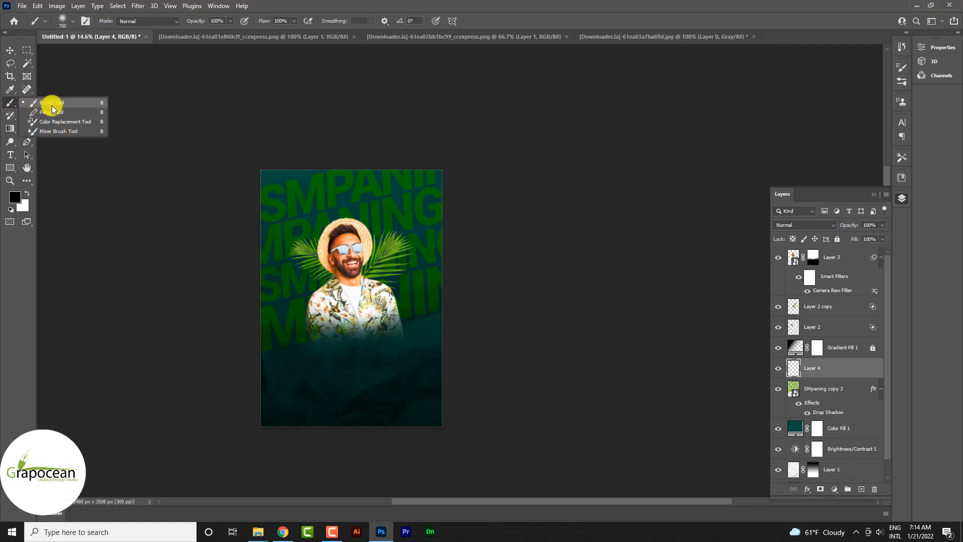
{"action": "left_click", "coordinate": [52, 104]}
- Toggle the visibility of the SMPANING text and the Layer 2 copy palm leaf to check what each contributes
{"action": "left_click", "coordinate": [845, 396]}
{"action": "left_click", "coordinate": [778, 389]}
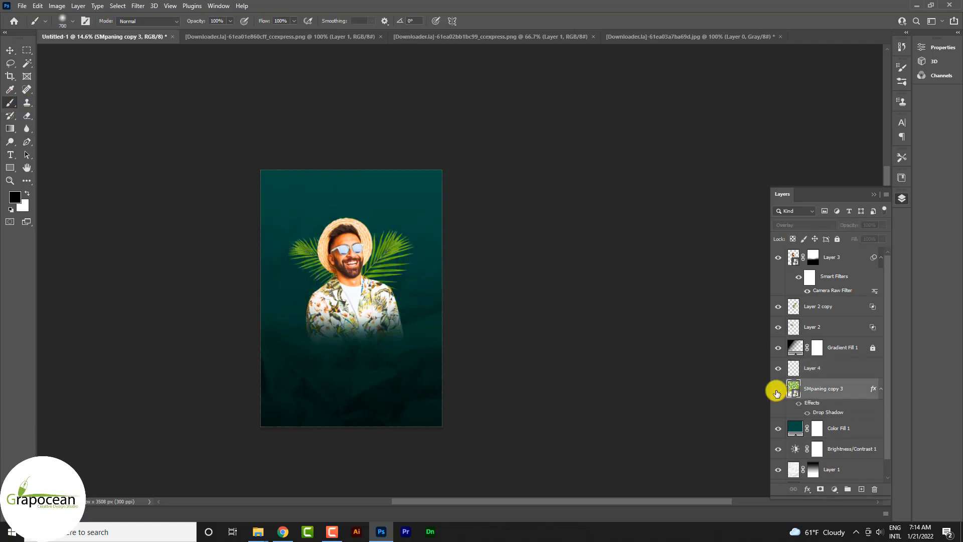
{"action": "left_click", "coordinate": [778, 389]}
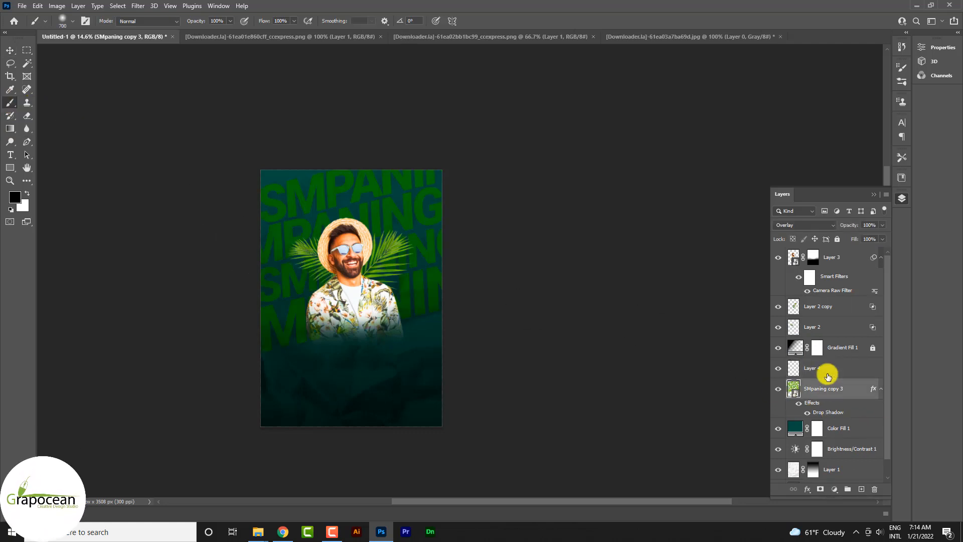
{"action": "left_click", "coordinate": [778, 307]}
- Add a Brightness/Contrast adjustment with brightness -150 and contrast 100, clipped to the Layer 2 copy palm leaf
{"action": "left_click", "coordinate": [828, 307]}
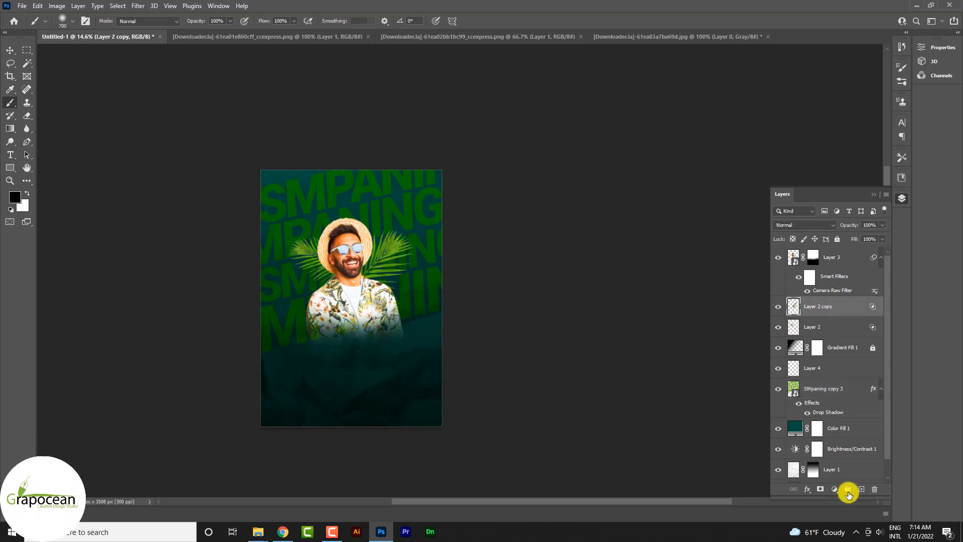
{"action": "left_click", "coordinate": [835, 489]}
{"action": "left_click", "coordinate": [881, 346]}
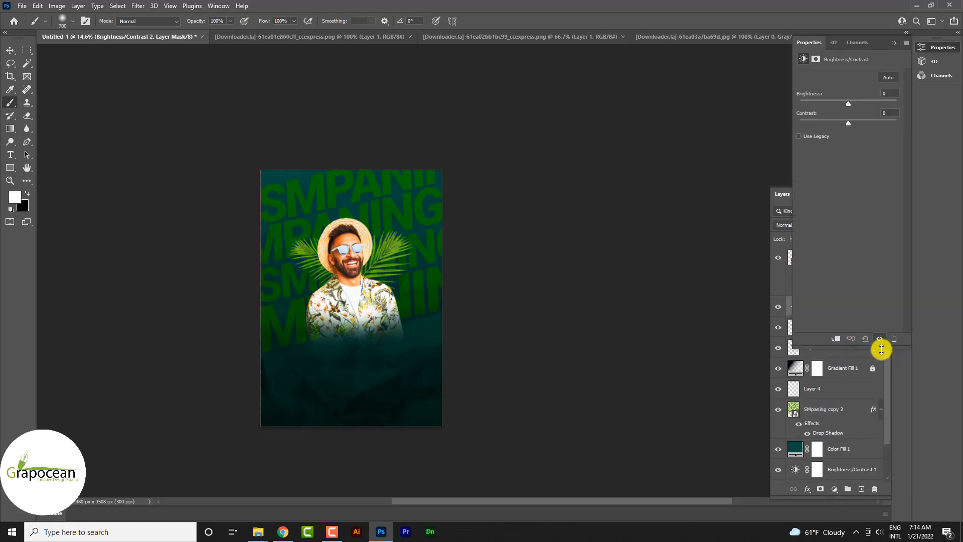
{"action": "left_click_drag", "start_coordinate": [849, 107], "coordinate": [901, 129]}
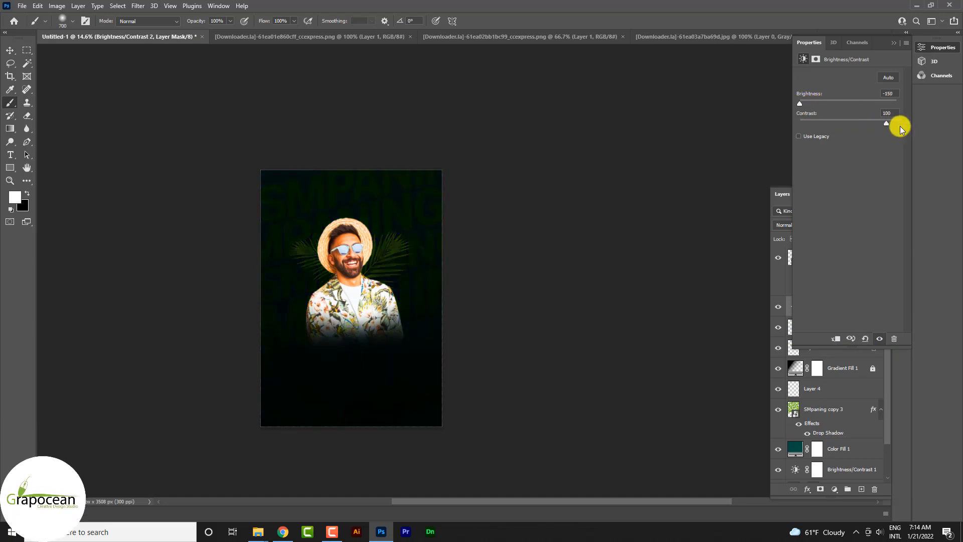
{"action": "left_click", "coordinate": [890, 44]}
{"action": "right_click", "coordinate": [855, 306]}
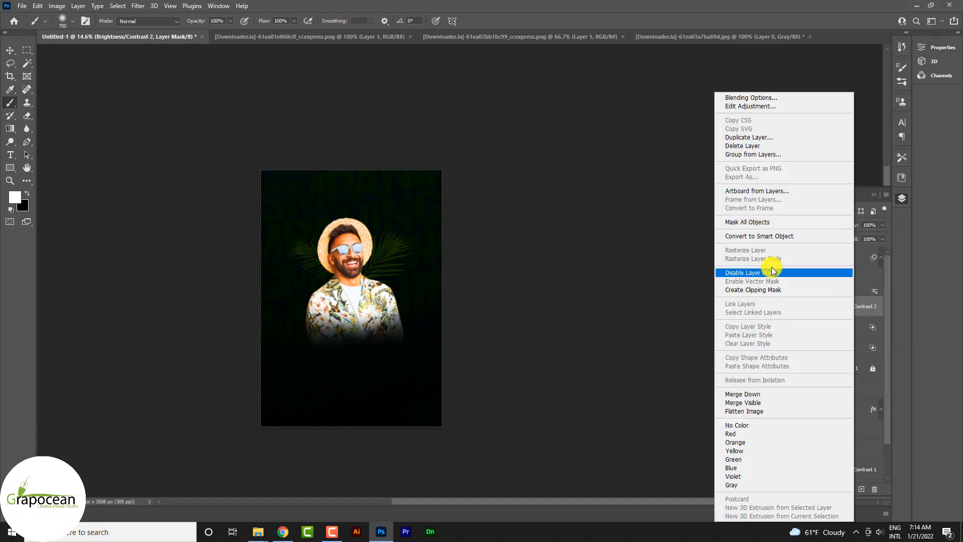
{"action": "left_click", "coordinate": [766, 293]}
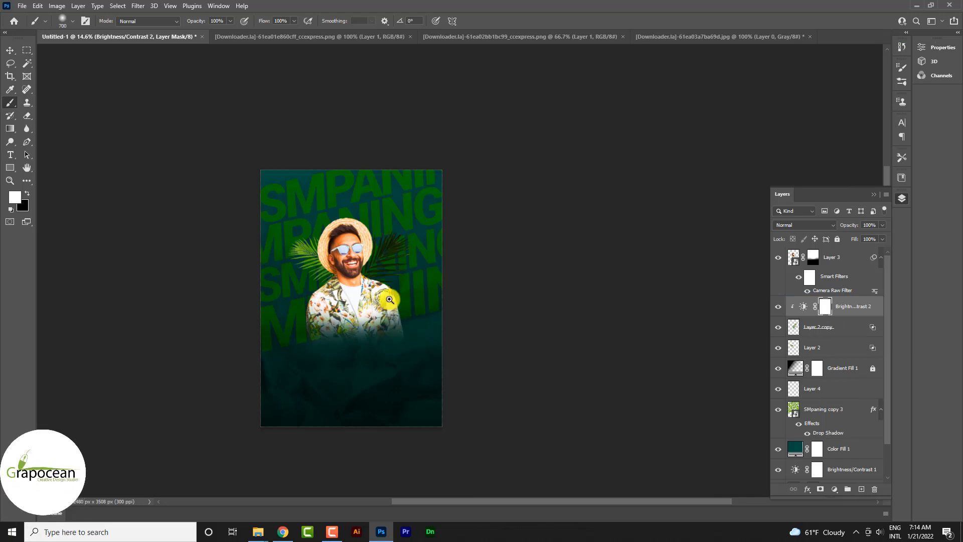
- Paint black on the Brightness/Contrast mask over the right palm leaf's outer fronds to restore their brightness
{"action": "left_click", "coordinate": [390, 296], "text": "ctrl"}
{"action": "left_click", "coordinate": [390, 299], "text": "ctrl"}
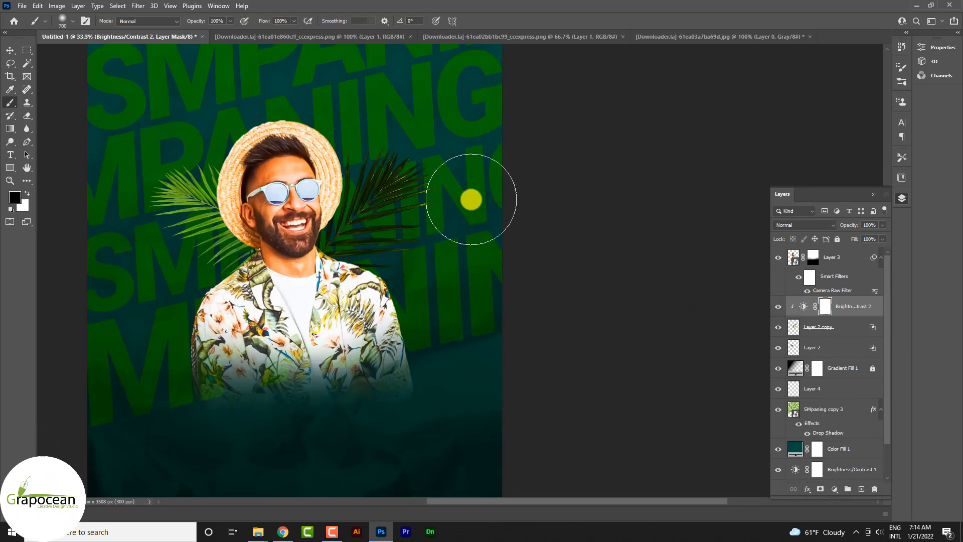
{"action": "left_click", "coordinate": [467, 222]}
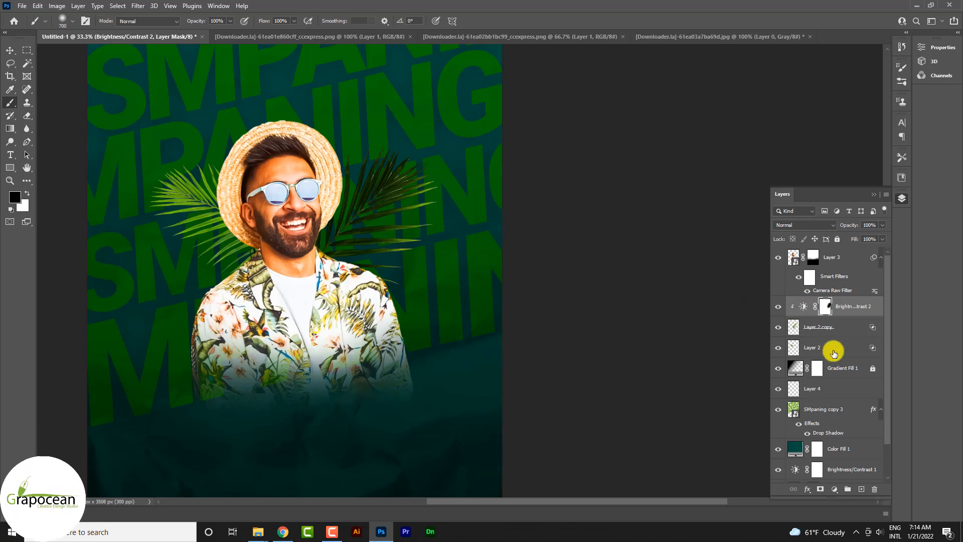
{"action": "left_click_drag", "start_coordinate": [869, 435], "coordinate": [868, 486]}
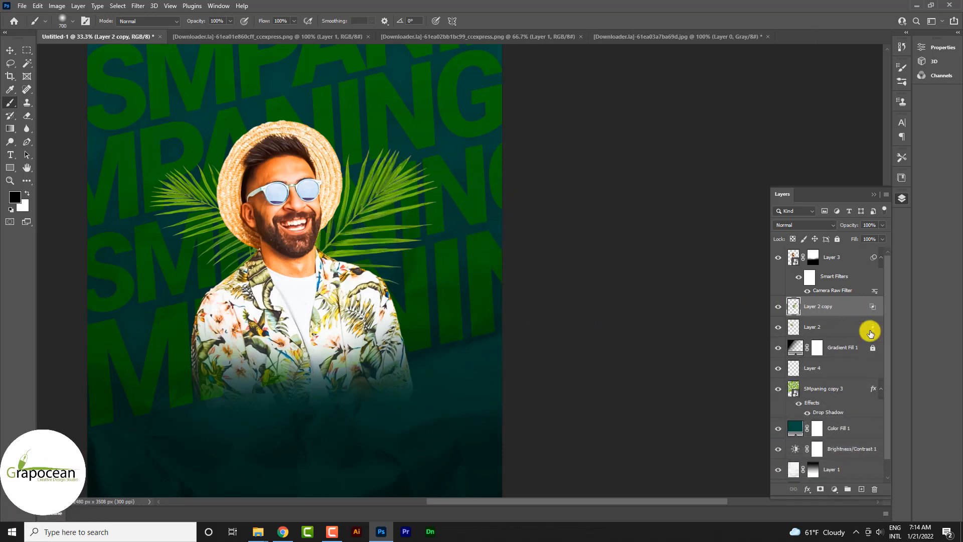
{"action": "left_click", "coordinate": [853, 314]}
{"action": "key", "text": "ctrl+z"}
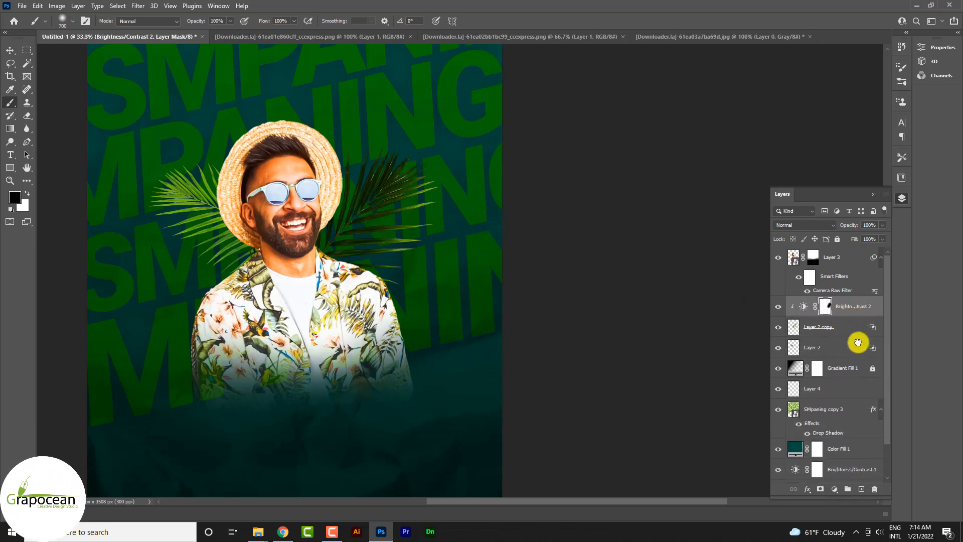
- Duplicate the Brightness/Contrast adjustment, place the copy directly above Layer 2 and clip it to that palm leaf
{"action": "left_click_drag", "start_coordinate": [857, 342], "coordinate": [863, 490]}
{"action": "left_click_drag", "start_coordinate": [852, 308], "coordinate": [842, 355]}
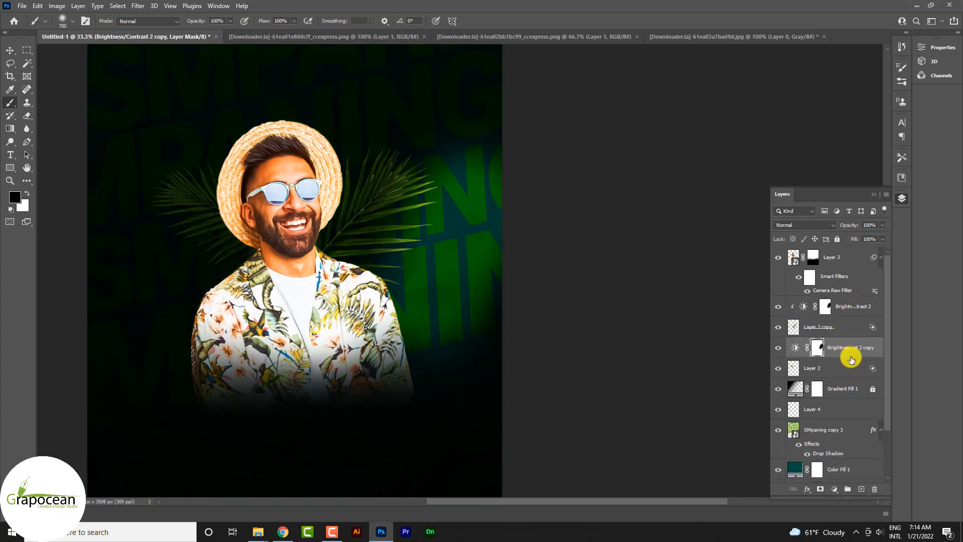
{"action": "right_click", "coordinate": [851, 358]}
{"action": "left_click", "coordinate": [752, 290]}
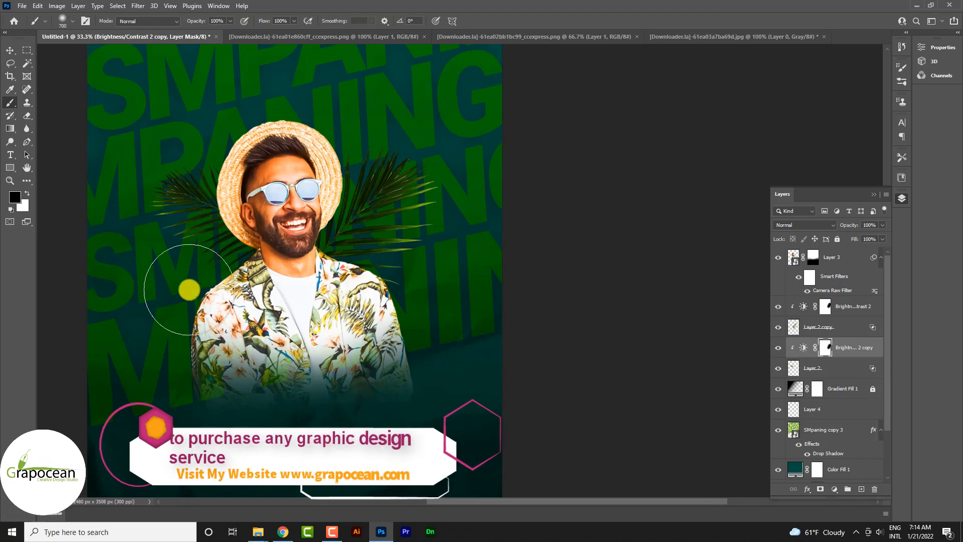
- Paint black on the duplicated adjustment's mask over the left palm leaf's outer fronds and preview the poster without the text
{"action": "mouse_move", "coordinate": [189, 290]}
{"action": "left_mouse_down"}
{"action": "mouse_move", "coordinate": [161, 322]}
{"action": "mouse_move", "coordinate": [100, 263]}
{"action": "mouse_move", "coordinate": [116, 263]}
{"action": "mouse_move", "coordinate": [236, 359]}
{"action": "mouse_move", "coordinate": [185, 312]}
{"action": "mouse_move", "coordinate": [266, 346]}
{"action": "mouse_move", "coordinate": [228, 120]}
{"action": "mouse_move", "coordinate": [250, 129]}
{"action": "mouse_move", "coordinate": [150, 107]}
{"action": "mouse_move", "coordinate": [249, 114]}
{"action": "mouse_move", "coordinate": [268, 129]}
{"action": "mouse_move", "coordinate": [156, 90]}
{"action": "left_mouse_up"}
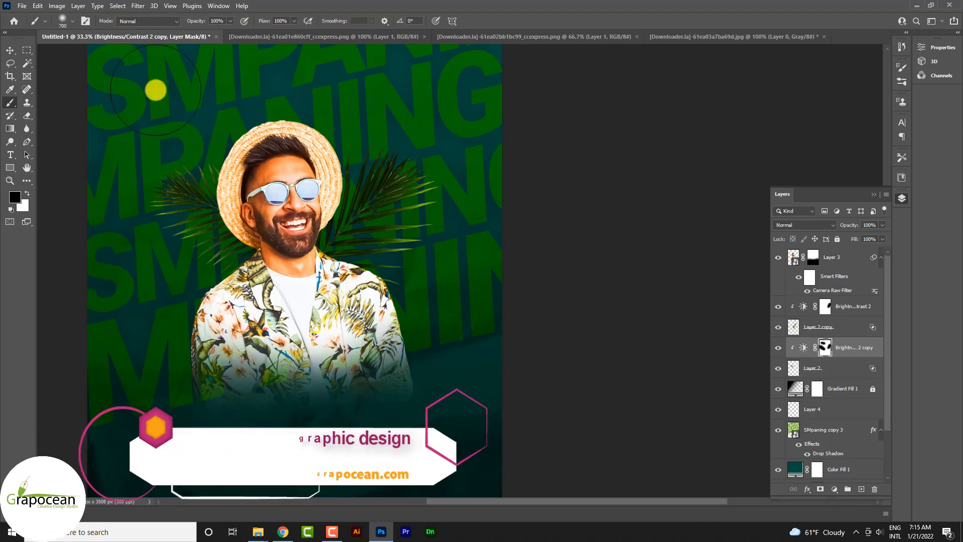
{"action": "scroll", "coordinate": [156, 90], "scroll_direction": "down", "scroll_amount": 3}
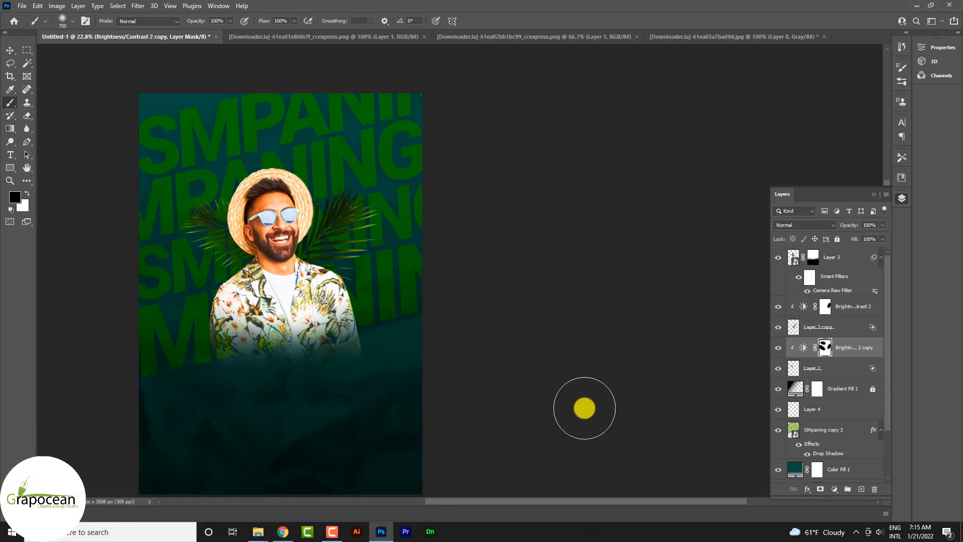
{"action": "left_click", "coordinate": [838, 431]}
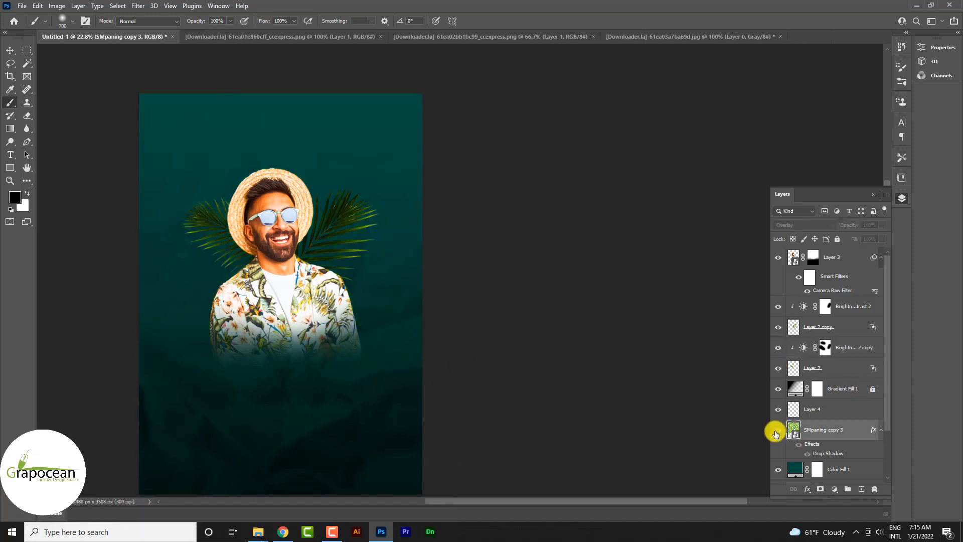
- Duplicate the Brightness/Contrast 2 adjustment, place the copy unclipped directly above Gradient Fill 1 and replace its mask with a blank one
{"action": "left_click_drag", "start_coordinate": [857, 348], "coordinate": [862, 489]}
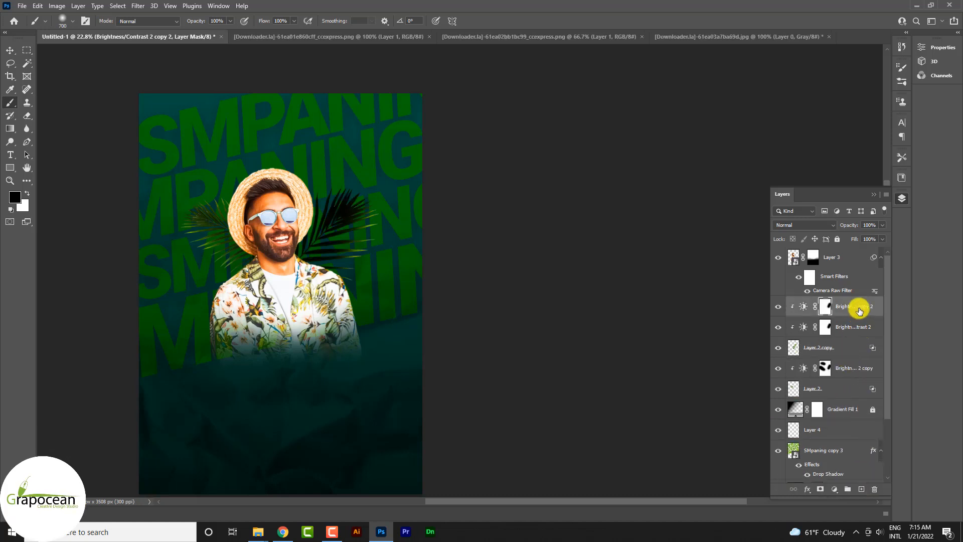
{"action": "left_click_drag", "start_coordinate": [858, 307], "coordinate": [855, 401]}
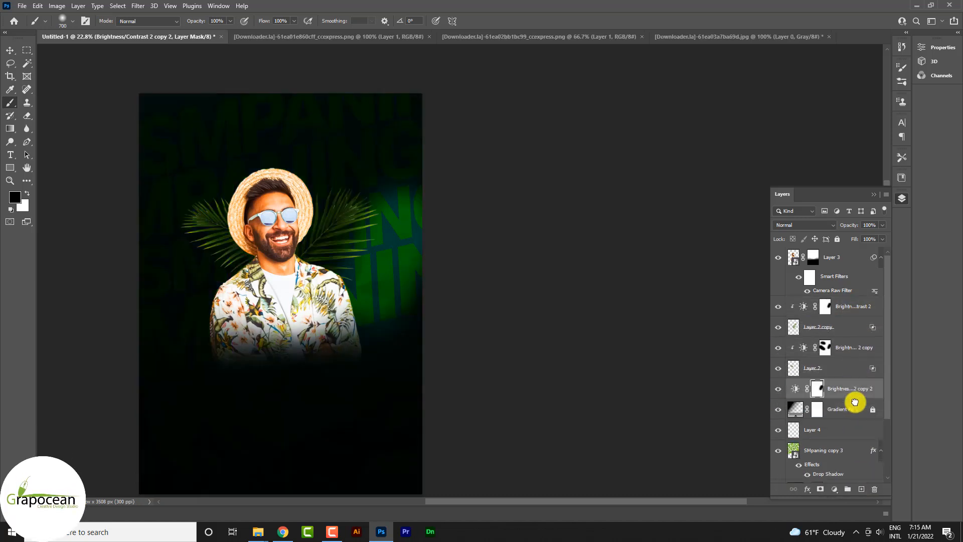
{"action": "right_click", "coordinate": [820, 394]}
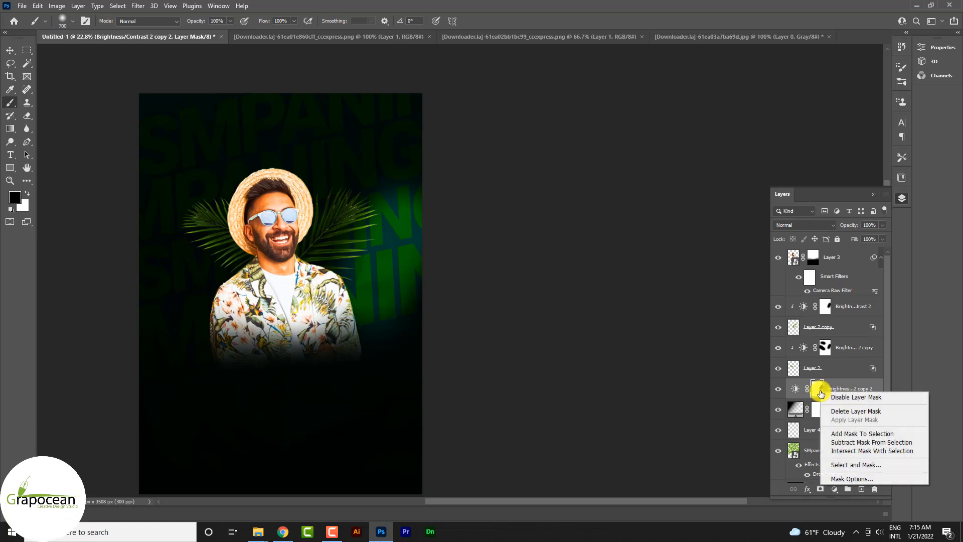
{"action": "left_click", "coordinate": [848, 411]}
{"action": "left_click", "coordinate": [821, 489]}
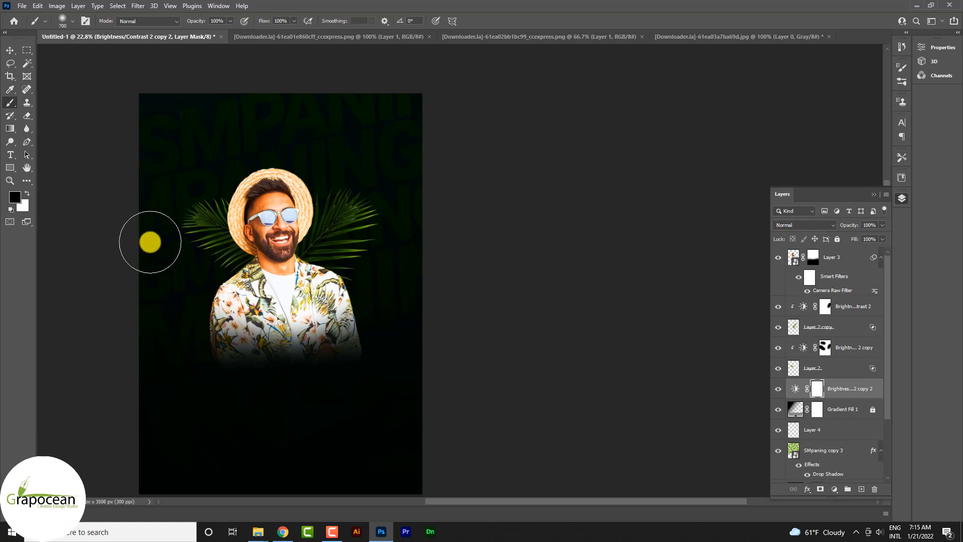
- Paint black on the new adjustment's mask around the man with a soft 1300 px brush at 26% opacity to brighten the background text
{"action": "key", "text": "bracketright"}
{"action": "key", "text": "bracketright"}
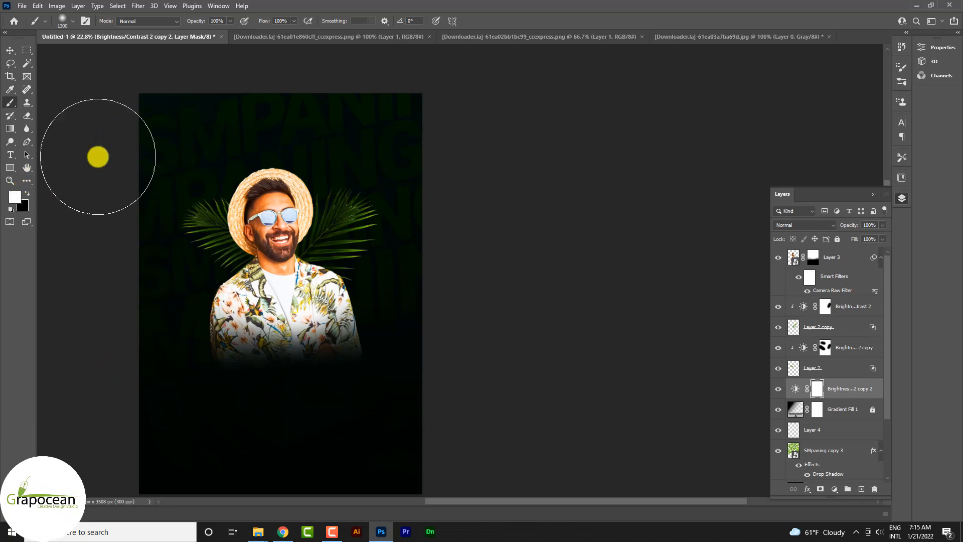
{"action": "left_click", "coordinate": [27, 194]}
{"action": "left_click_drag", "start_coordinate": [190, 114], "coordinate": [181, 202]}
{"action": "key", "text": "ctrl+z"}
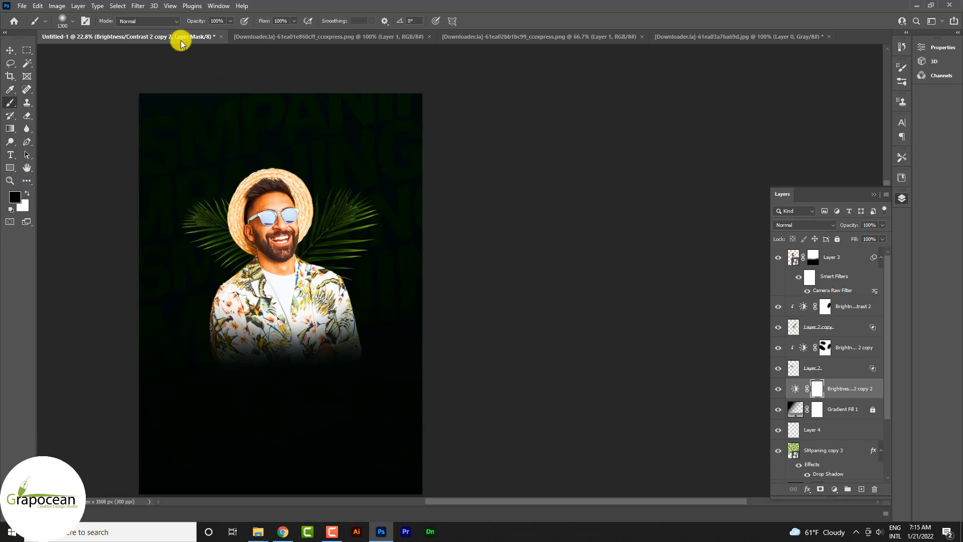
{"action": "left_click_drag", "start_coordinate": [164, 24], "coordinate": [157, 24]}
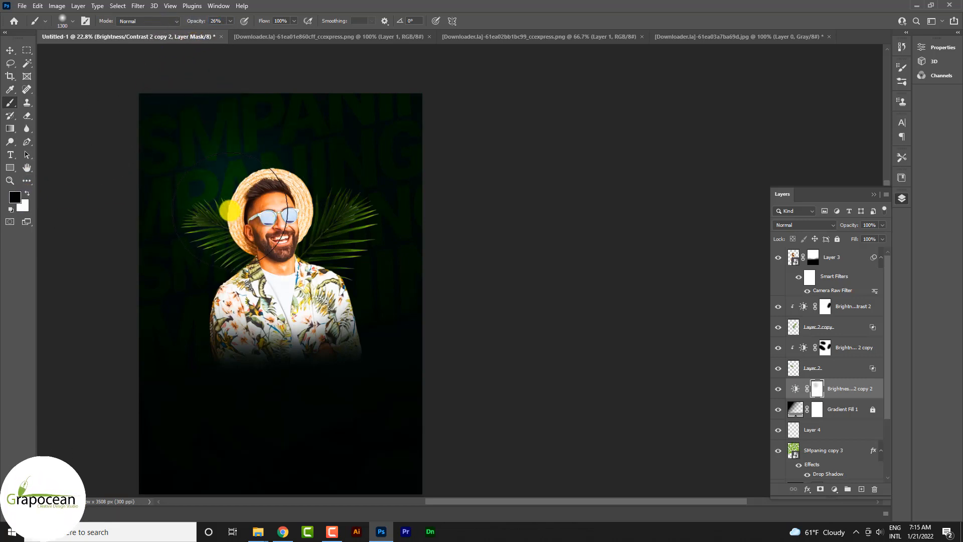
{"action": "left_click", "coordinate": [218, 164]}
{"action": "mouse_move", "coordinate": [364, 285]}
{"action": "left_mouse_down"}
{"action": "mouse_move", "coordinate": [345, 255]}
{"action": "mouse_move", "coordinate": [360, 299]}
{"action": "mouse_move", "coordinate": [257, 303]}
{"action": "mouse_move", "coordinate": [238, 268]}
{"action": "left_mouse_up"}
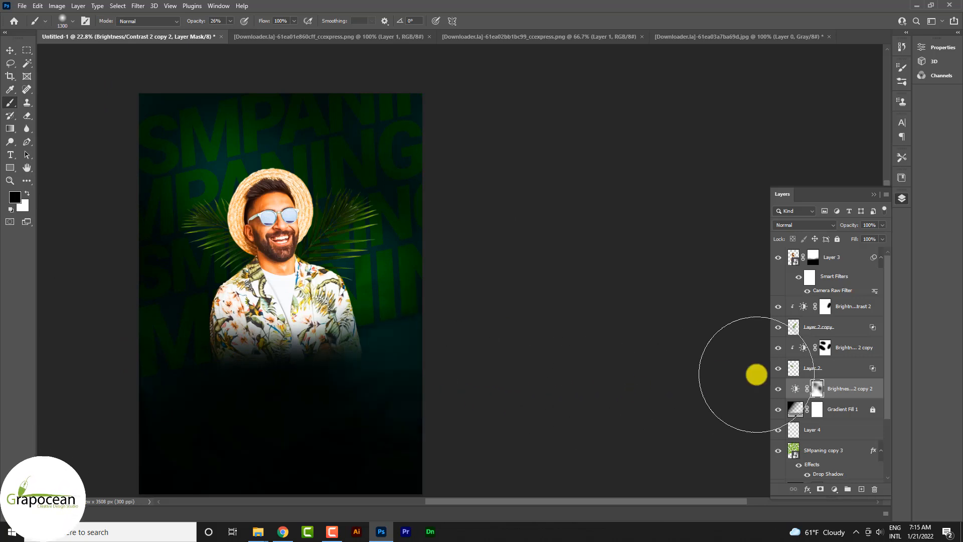
- Move the adjustment directly below Layer 4 and paint black at 100% opacity on its mask over the poster's lower area
{"action": "scroll", "coordinate": [833, 389], "scroll_direction": "down", "scroll_amount": 3}
{"action": "left_click_drag", "start_coordinate": [848, 310], "coordinate": [839, 360]}
{"action": "left_click", "coordinate": [351, 215]}
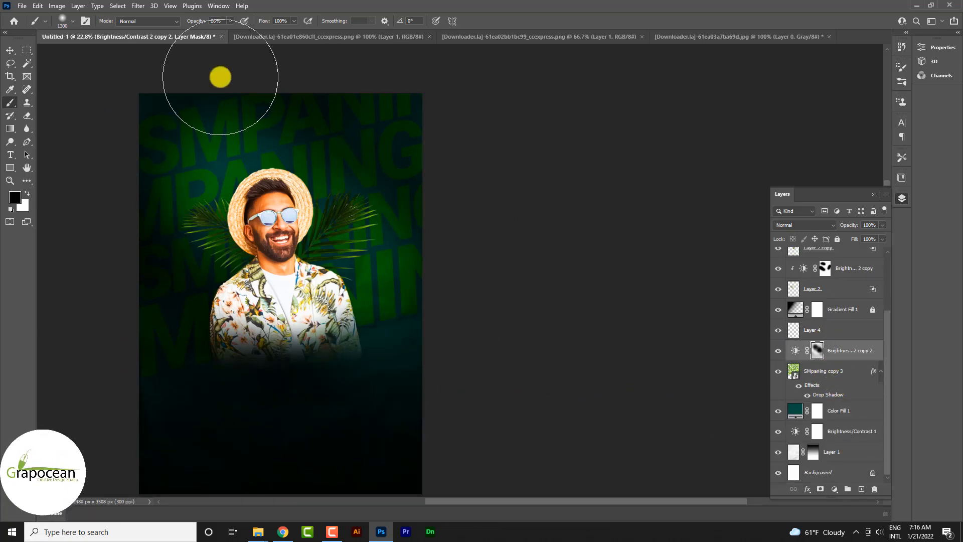
{"action": "left_click_drag", "start_coordinate": [199, 22], "coordinate": [238, 22]}
{"action": "left_click_drag", "start_coordinate": [281, 437], "coordinate": [131, 446]}
{"action": "scroll", "coordinate": [346, 410], "scroll_direction": "down", "scroll_amount": 1}
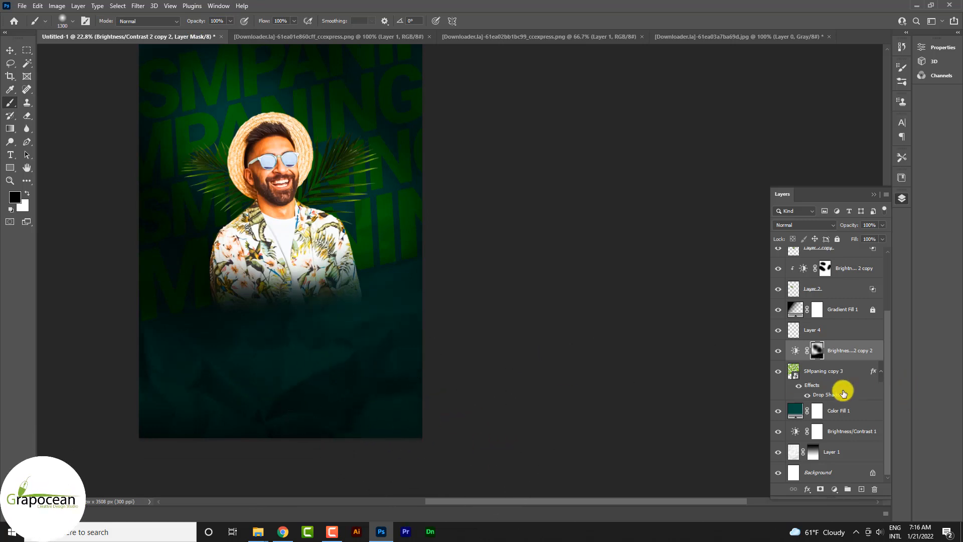
- Add a layer above SMpaning copy 3, paint a soft 1600 px white spot behind the hat's upper left and set the layer to Overlay
{"action": "left_click", "coordinate": [839, 377]}
{"action": "left_click", "coordinate": [862, 489]}
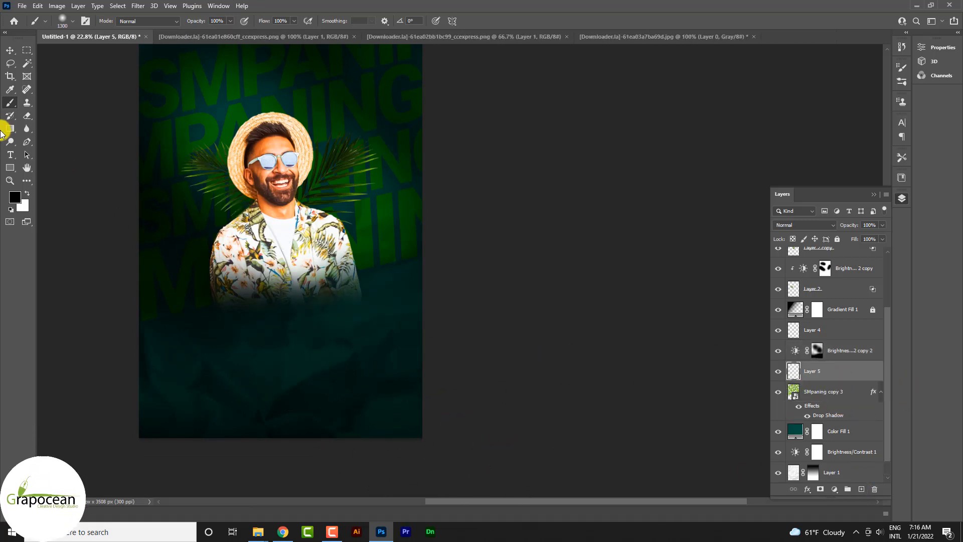
{"action": "left_click_drag", "start_coordinate": [243, 161], "coordinate": [209, 128]}
{"action": "left_click", "coordinate": [222, 113]}
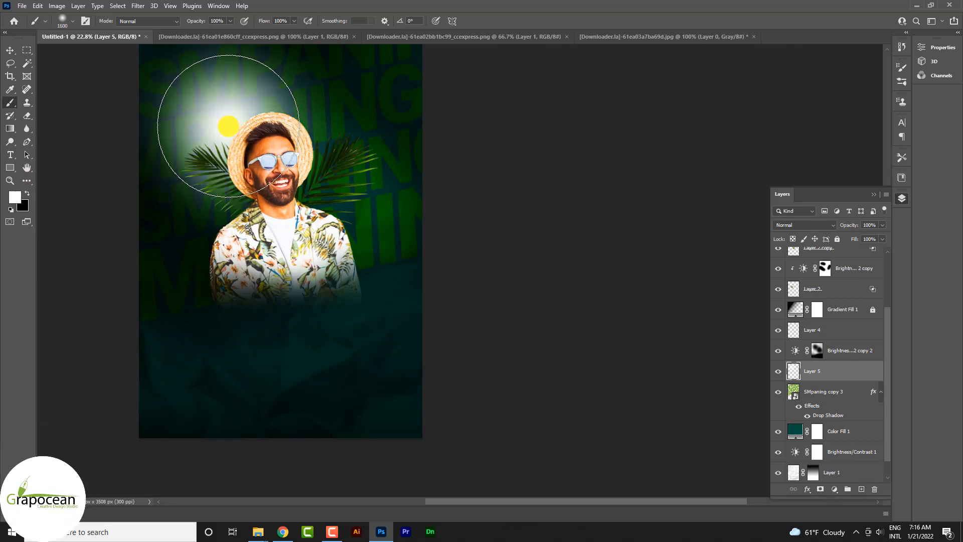
{"action": "left_click", "coordinate": [818, 227]}
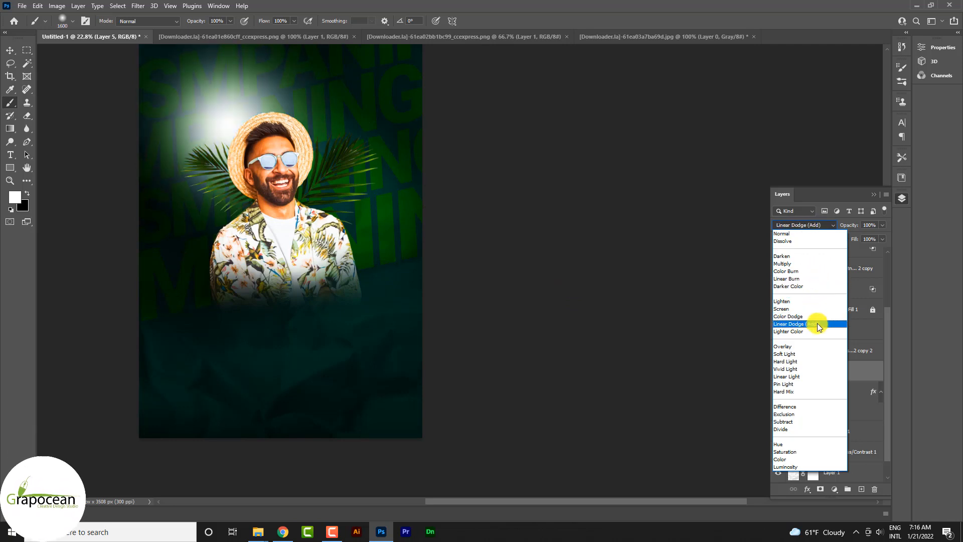
{"action": "left_click", "coordinate": [822, 347]}
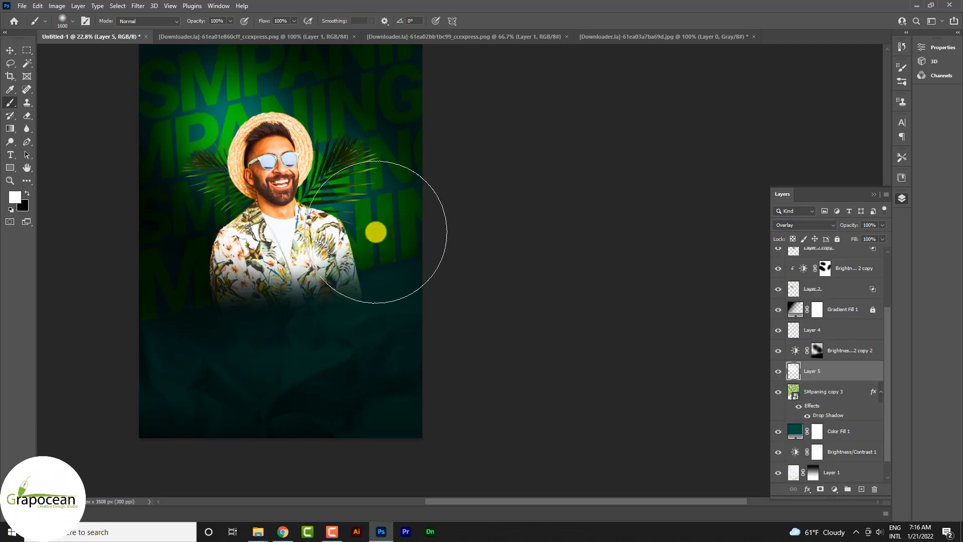
- Enlarge the cut-out man so he fills more of the poster's width
{"action": "scroll", "coordinate": [376, 231], "scroll_direction": "down", "scroll_amount": 2}
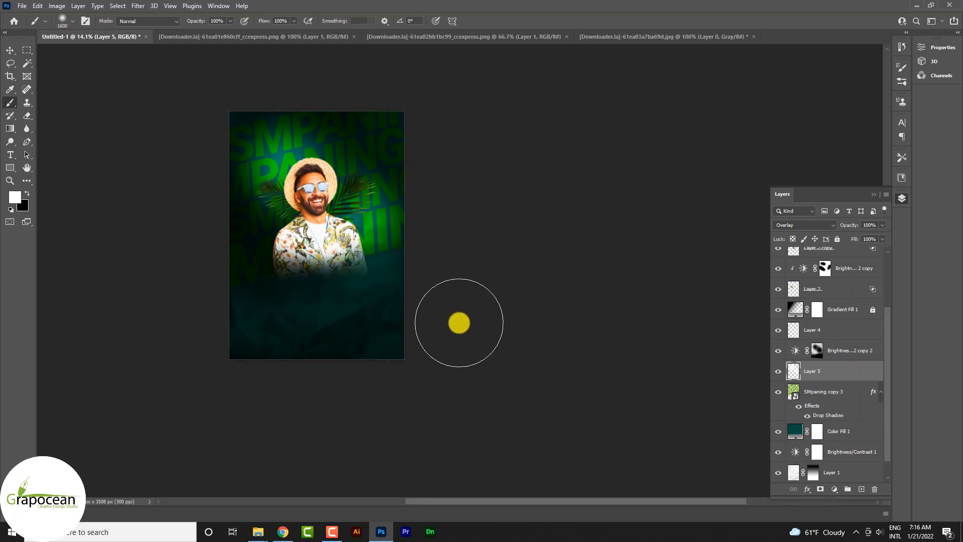
{"action": "left_click", "coordinate": [10, 50]}
{"action": "left_click", "coordinate": [312, 183]}
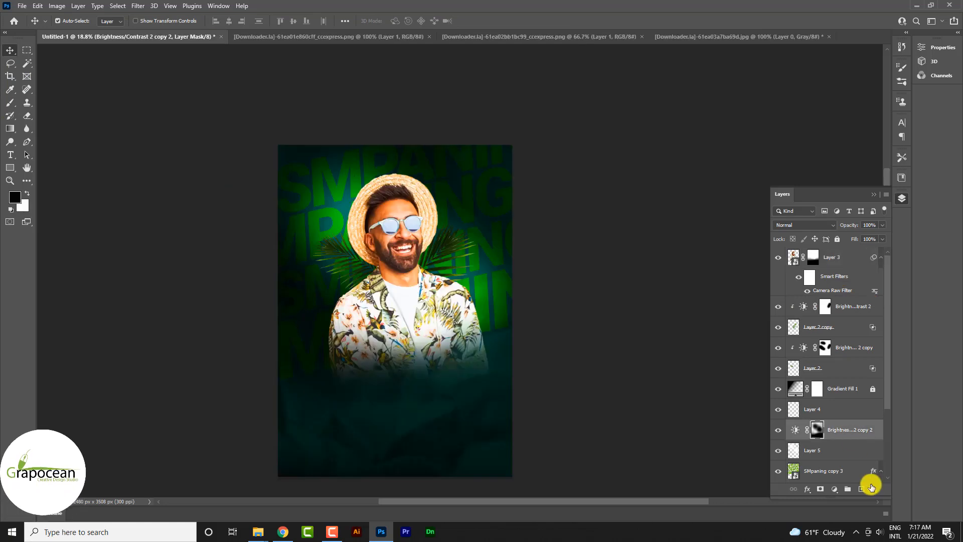
- On a new layer, paint a soft yellow-green glow beside the man's right shoulder and move that layer above Layer 3
{"action": "left_click", "coordinate": [10, 102]}
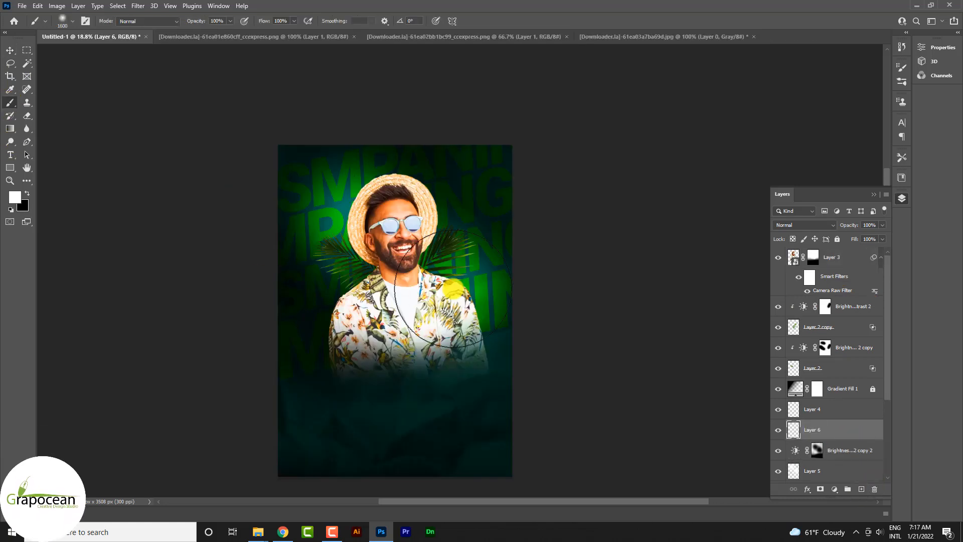
{"action": "left_click", "coordinate": [15, 197]}
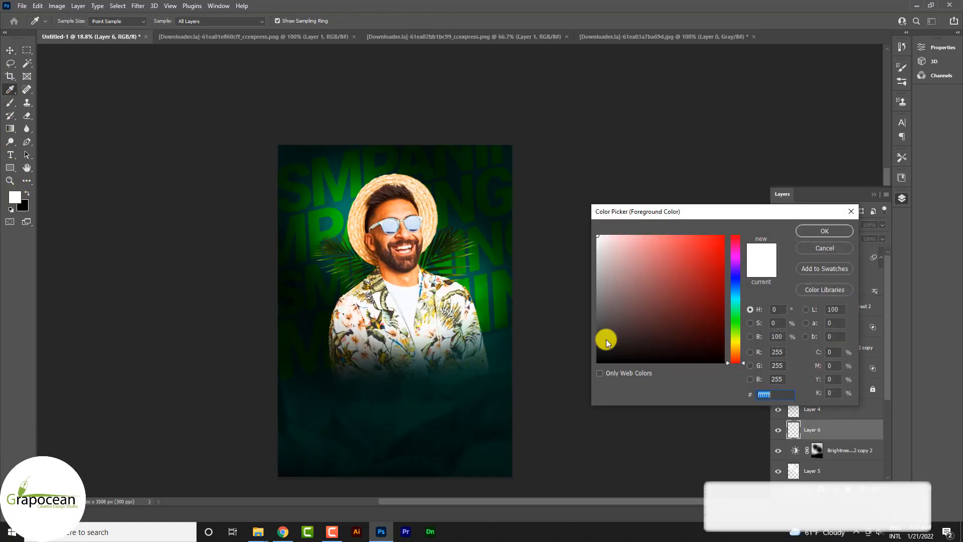
{"action": "type", "text": "#C0CA33"}
{"action": "left_click", "coordinate": [831, 232]}
{"action": "left_click", "coordinate": [494, 283]}
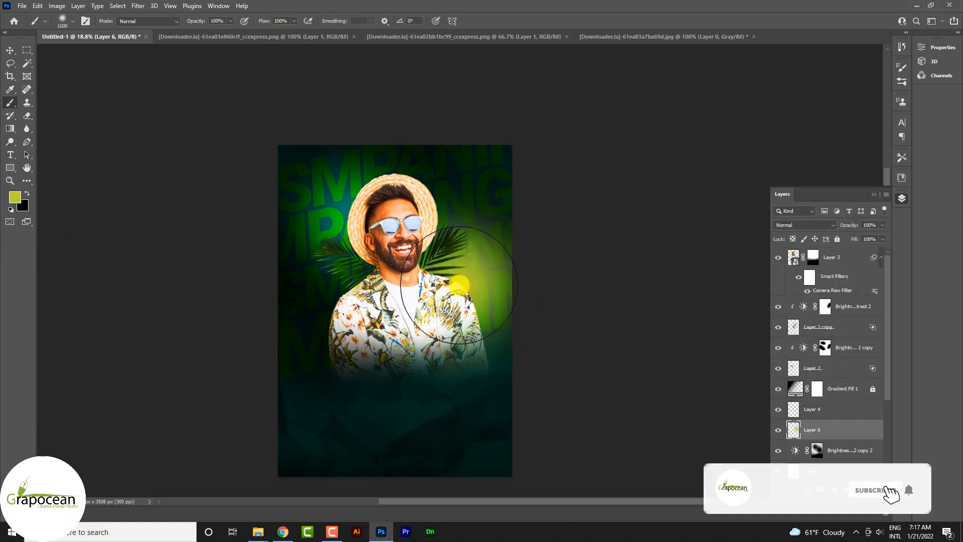
{"action": "left_click_drag", "start_coordinate": [851, 432], "coordinate": [847, 253]}
- Add a new layer directly above Layer 3 and paint a soft white spot in the centre of the yellow-green glow
{"action": "left_click", "coordinate": [842, 275]}
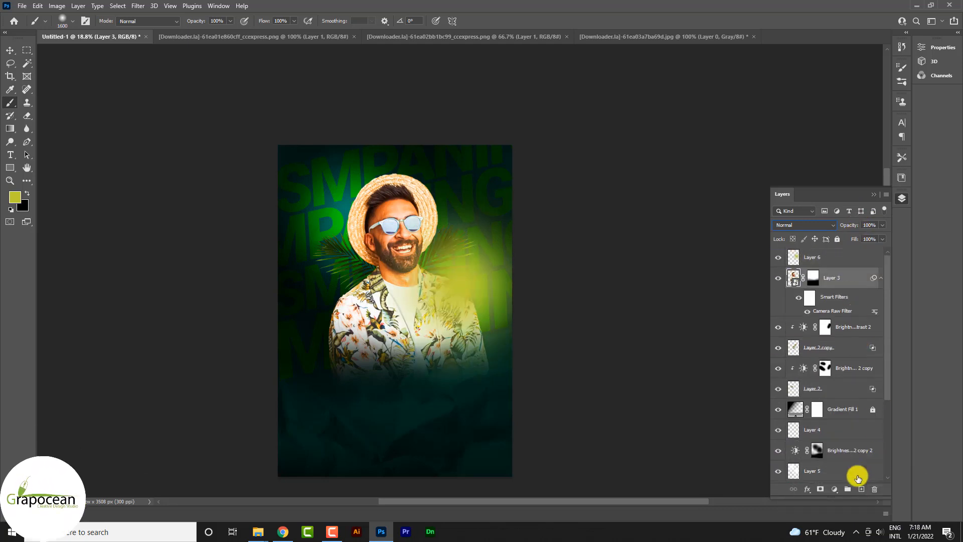
{"action": "left_click", "coordinate": [856, 488]}
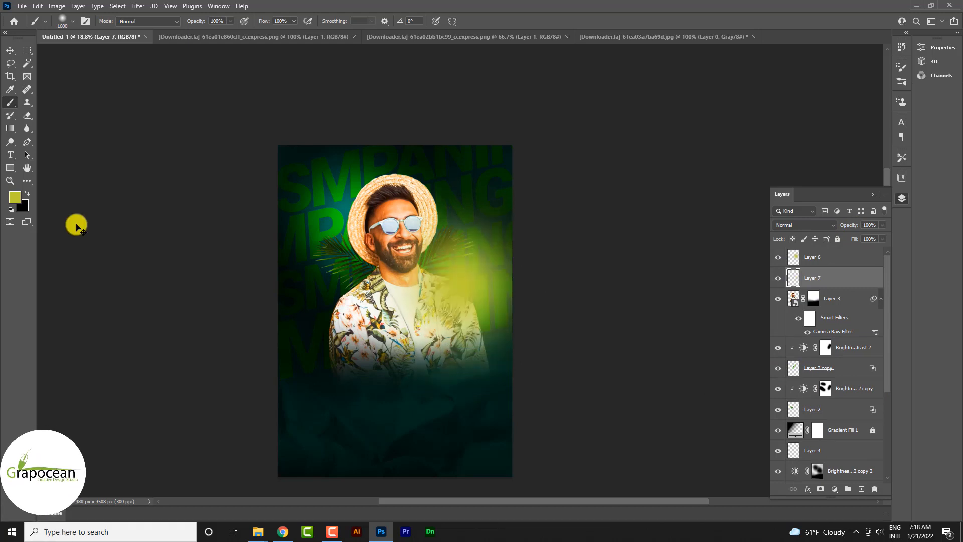
{"action": "left_click", "coordinate": [15, 199]}
{"action": "left_click", "coordinate": [824, 231]}
{"action": "key", "text": "b"}
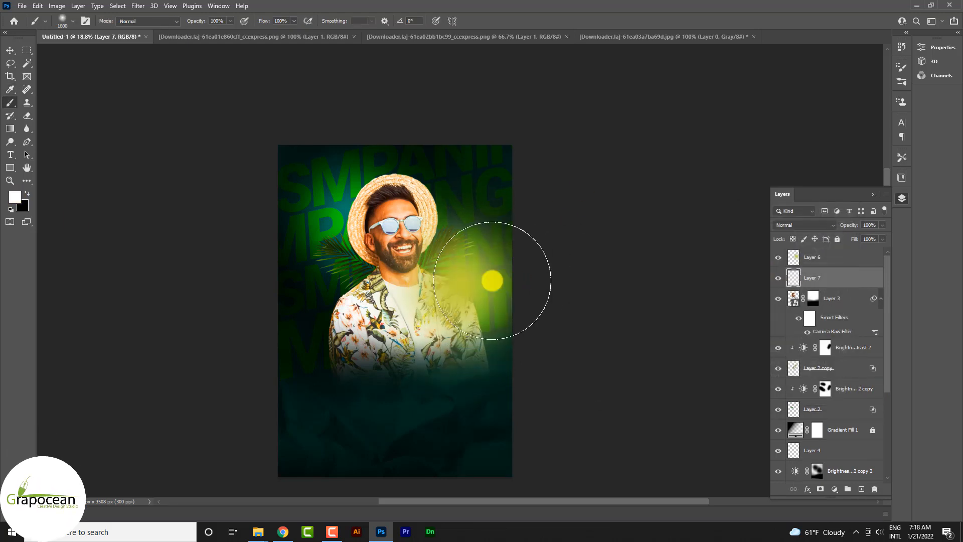
{"action": "left_click", "coordinate": [458, 286]}
- Set the yellow-green glow on Layer 6 to Pin Light and clip it to the white glow on Layer 7
{"action": "left_click", "coordinate": [803, 225]}
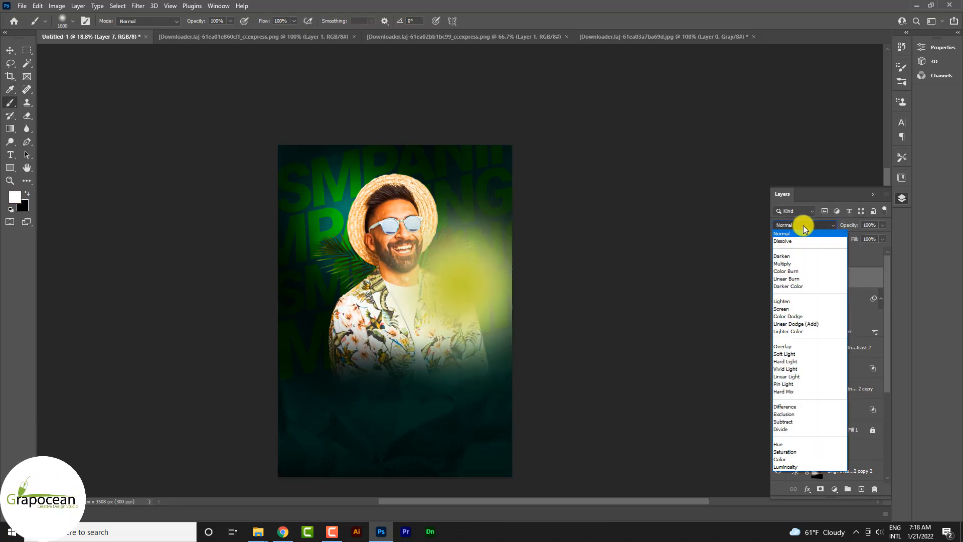
{"action": "left_click", "coordinate": [809, 382]}
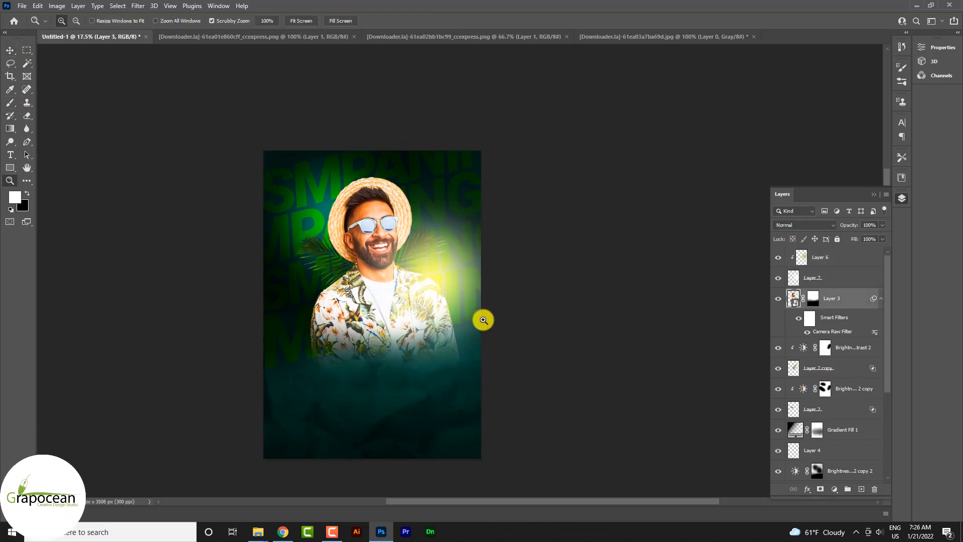
{"action": "left_click_drag", "start_coordinate": [483, 318], "coordinate": [490, 311]}
- Open the sparks image [Downloader.la]-61ea0b9f25c7c from the party flyer design folder and unlock its background layer
{"action": "left_click", "coordinate": [21, 6]}
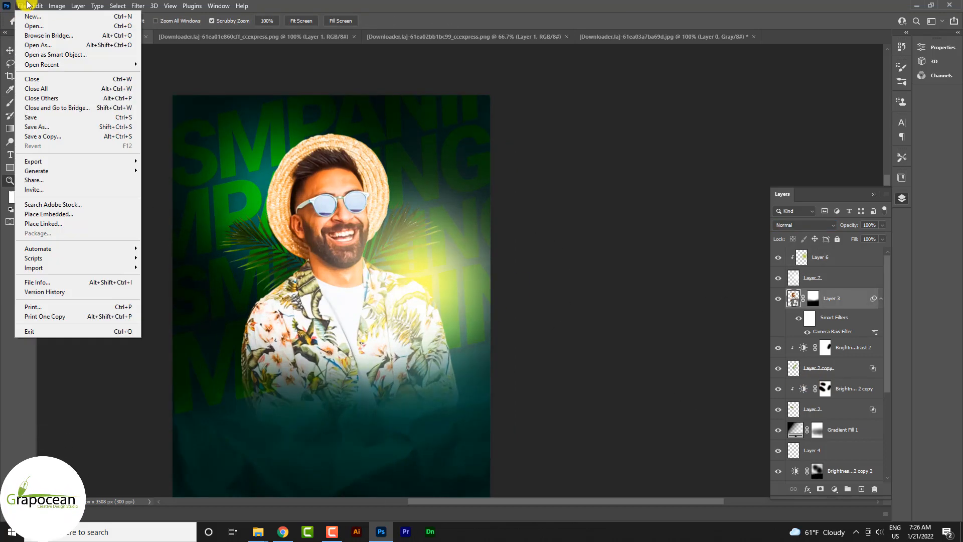
{"action": "left_click", "coordinate": [25, 22]}
{"action": "left_click", "coordinate": [443, 152]}
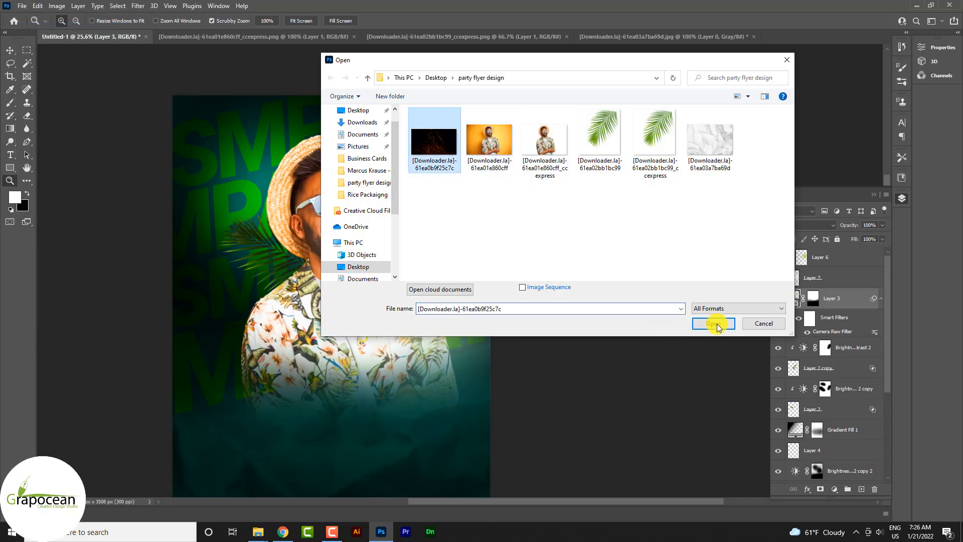
{"action": "left_click", "coordinate": [717, 323]}
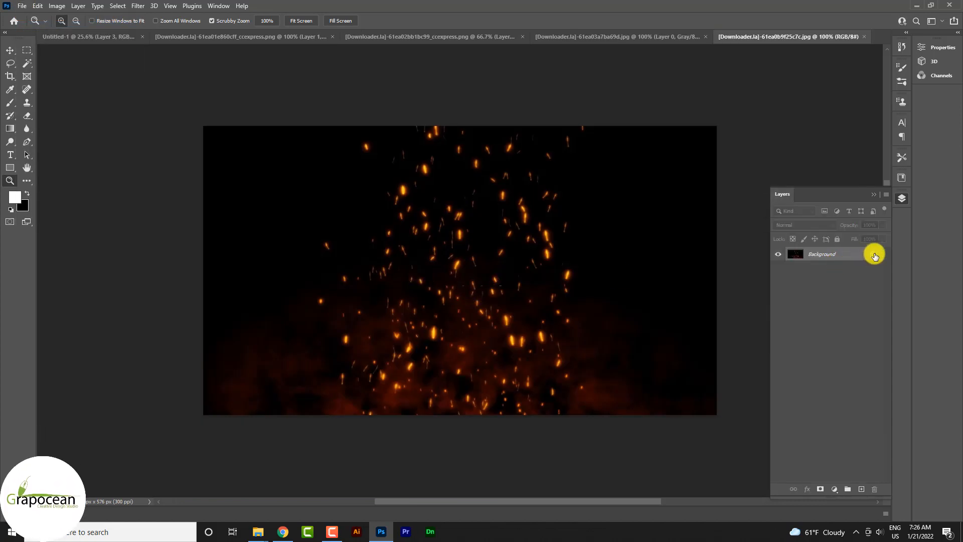
{"action": "left_click", "coordinate": [874, 256]}
- Bring the sparks image into the poster and place its layer above Layer 6 at the top of the stack
{"action": "left_click_drag", "start_coordinate": [482, 198], "coordinate": [331, 246]}
{"action": "left_click", "coordinate": [12, 52]}
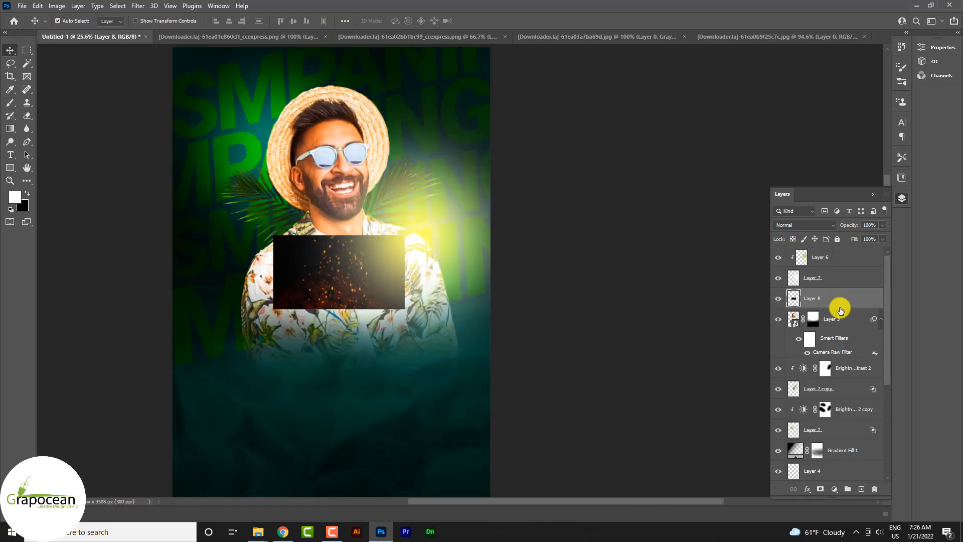
{"action": "left_click_drag", "start_coordinate": [852, 250], "coordinate": [851, 254]}
- Enlarge the sparks layer over the man until it spans the poster's full width and set its blend mode to Screen
{"action": "key", "text": "ctrl+t"}
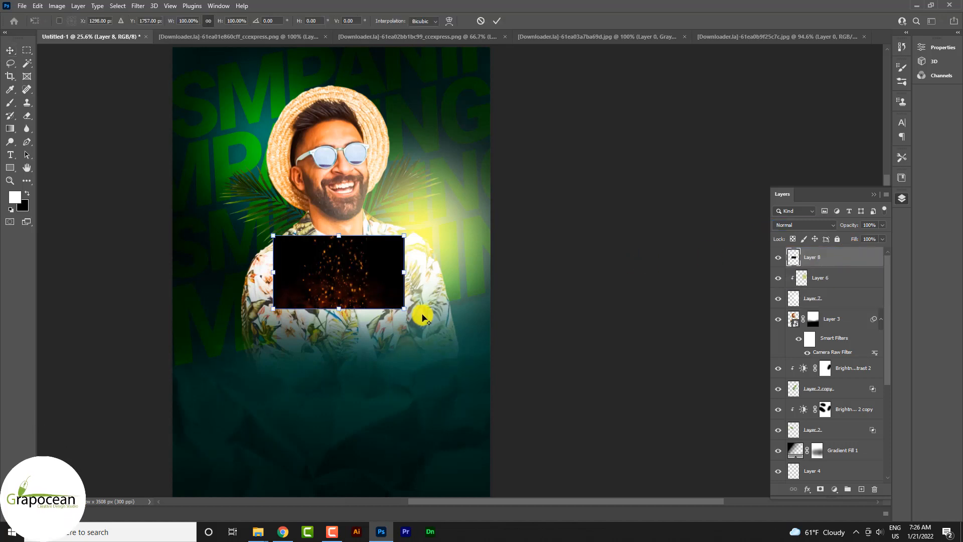
{"action": "left_click_drag", "start_coordinate": [403, 312], "coordinate": [469, 386]}
{"action": "left_click_drag", "start_coordinate": [349, 316], "coordinate": [338, 263]}
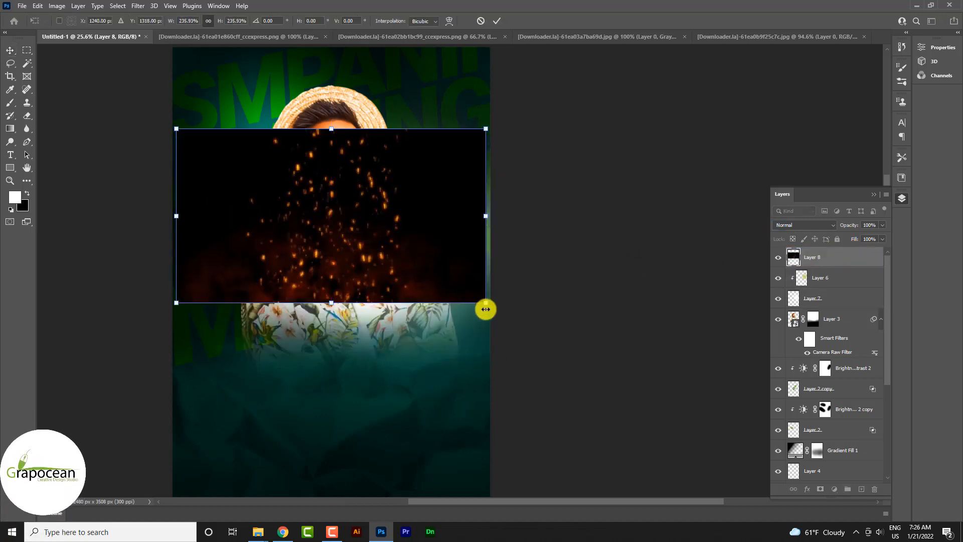
{"action": "left_click_drag", "start_coordinate": [484, 308], "coordinate": [541, 348]}
{"action": "left_click", "coordinate": [497, 20]}
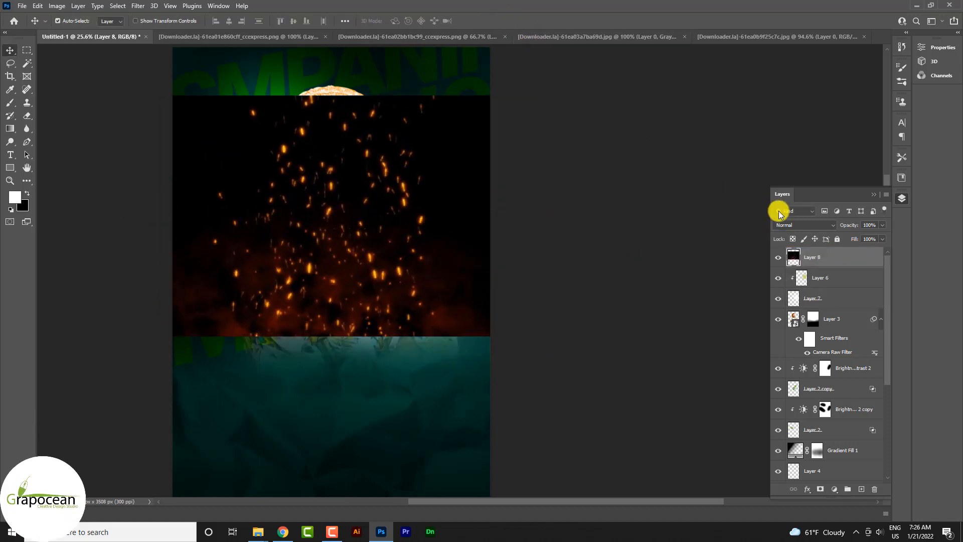
{"action": "left_click", "coordinate": [792, 224]}
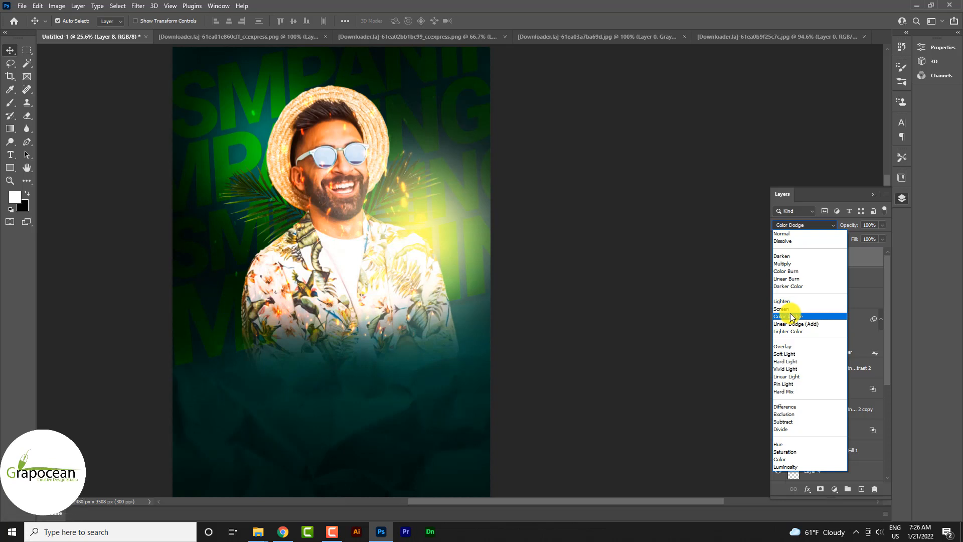
{"action": "left_click", "coordinate": [790, 310]}
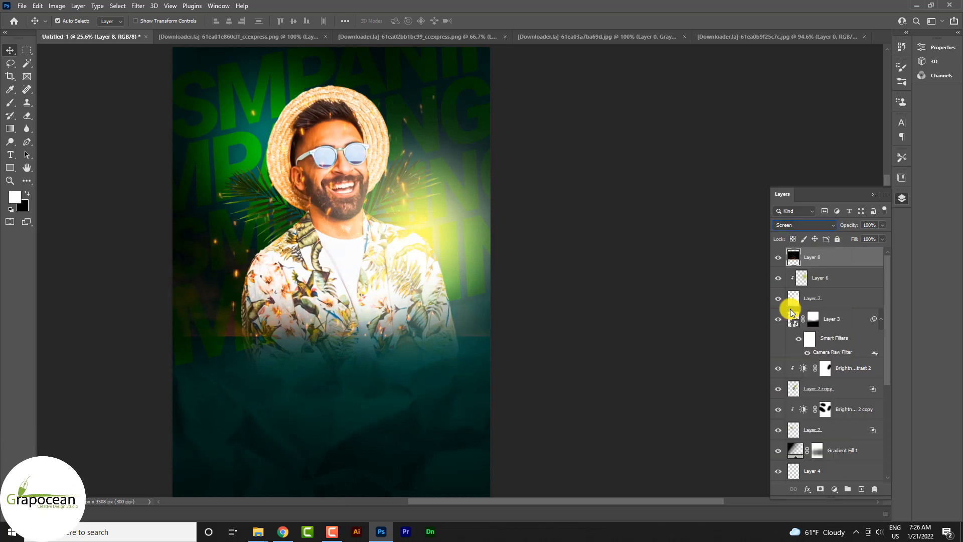
- Duplicate the sparks layer, add a layer mask to the copy and fade its lower part with a soft black brush
{"action": "key", "text": "ctrl+j"}
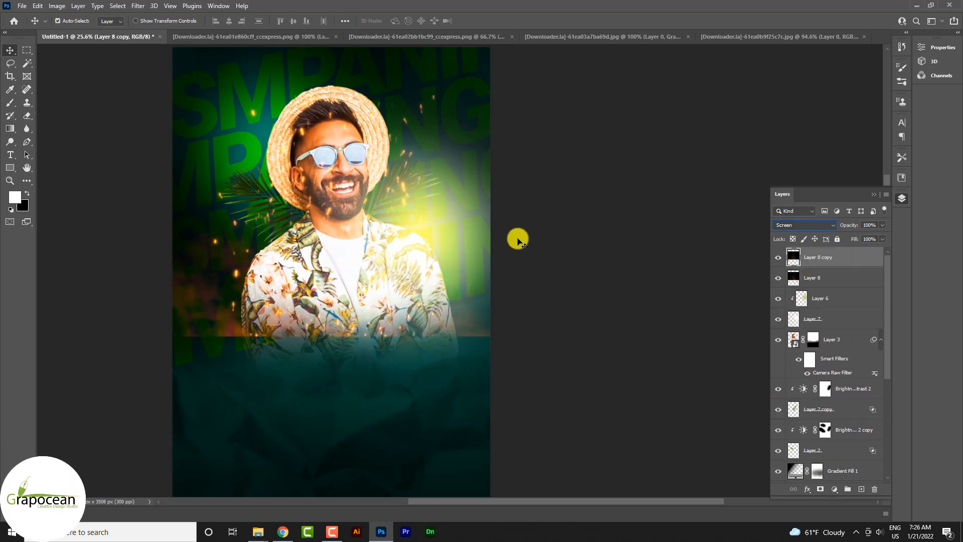
{"action": "left_click", "coordinate": [822, 490]}
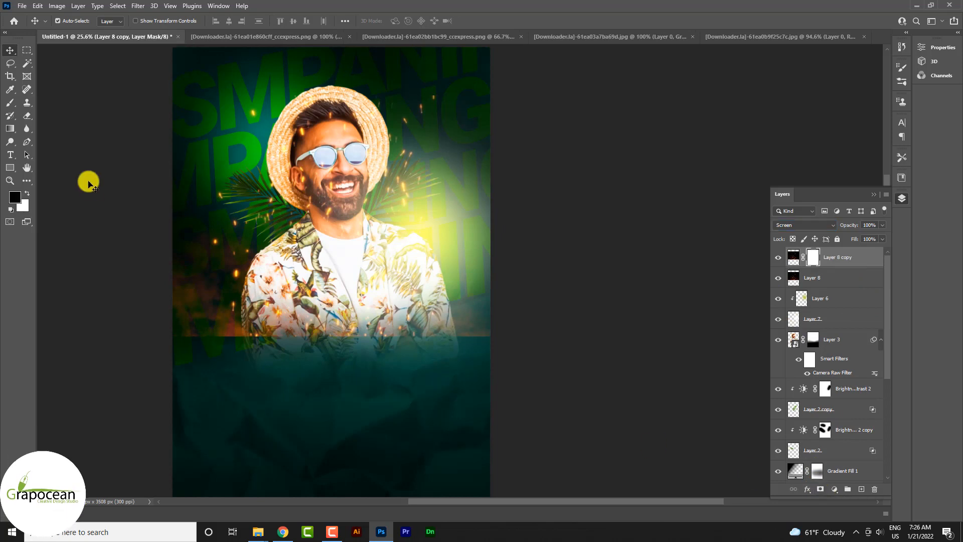
{"action": "left_click", "coordinate": [8, 104]}
{"action": "mouse_move", "coordinate": [287, 409]}
{"action": "left_mouse_down"}
{"action": "mouse_move", "coordinate": [371, 387]}
{"action": "mouse_move", "coordinate": [175, 389]}
{"action": "mouse_move", "coordinate": [196, 371]}
{"action": "mouse_move", "coordinate": [351, 414]}
{"action": "mouse_move", "coordinate": [431, 400]}
{"action": "left_mouse_up"}
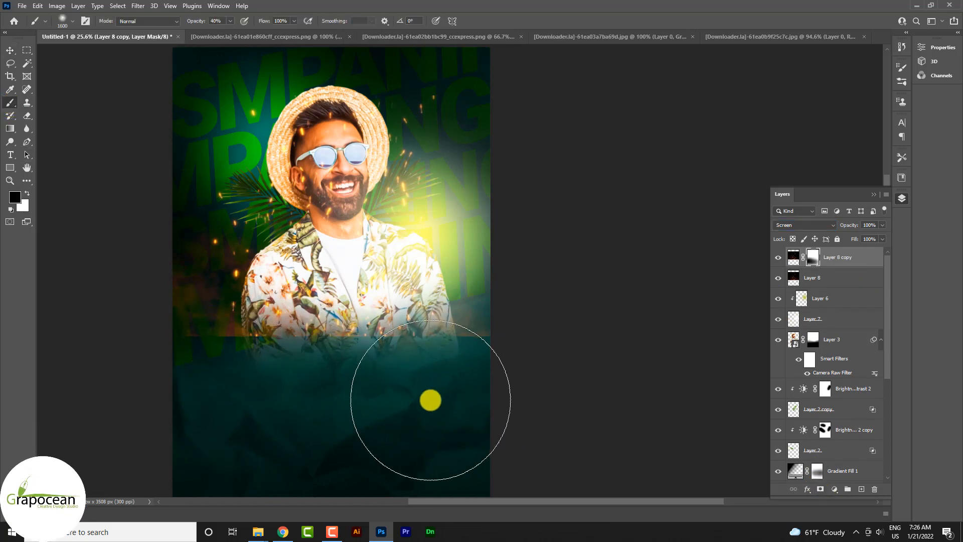
- Add a layer mask to the original sparks Layer 8 and brush black over its lower part, then reselect the copy's mask
{"action": "left_click", "coordinate": [819, 279]}
{"action": "left_click", "coordinate": [820, 489]}
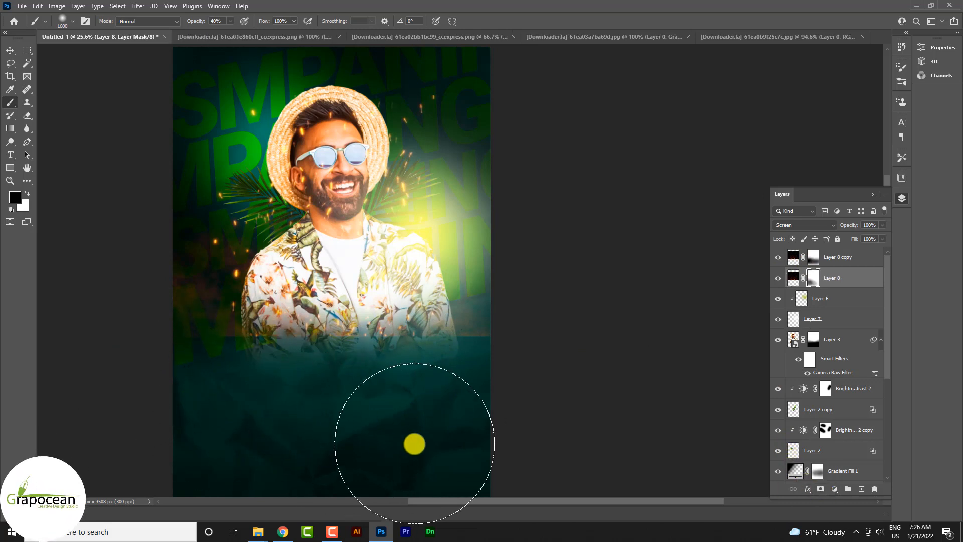
{"action": "mouse_move", "coordinate": [414, 444]}
{"action": "left_mouse_down"}
{"action": "mouse_move", "coordinate": [395, 426]}
{"action": "mouse_move", "coordinate": [479, 383]}
{"action": "mouse_move", "coordinate": [505, 346]}
{"action": "mouse_move", "coordinate": [504, 366]}
{"action": "mouse_move", "coordinate": [394, 415]}
{"action": "mouse_move", "coordinate": [366, 400]}
{"action": "left_mouse_up"}
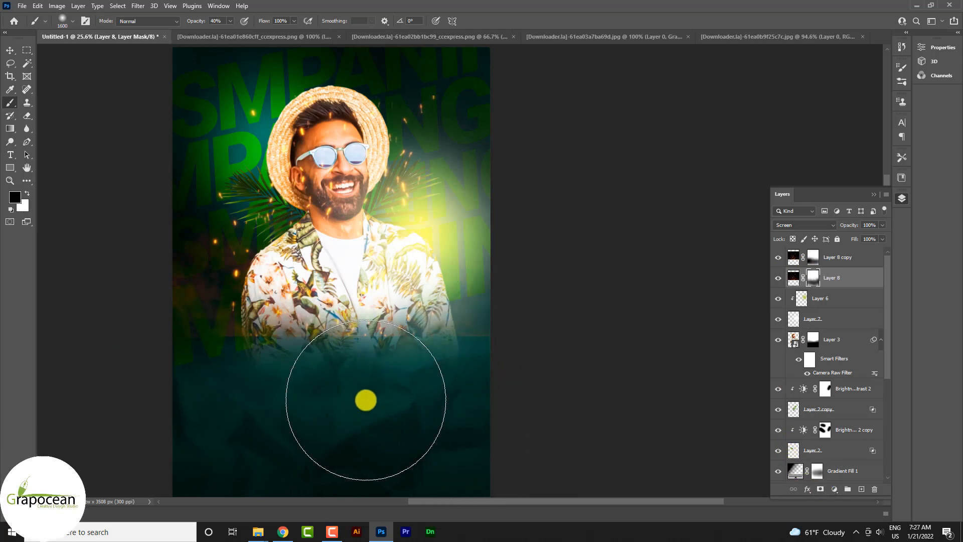
{"action": "left_click", "coordinate": [814, 260]}
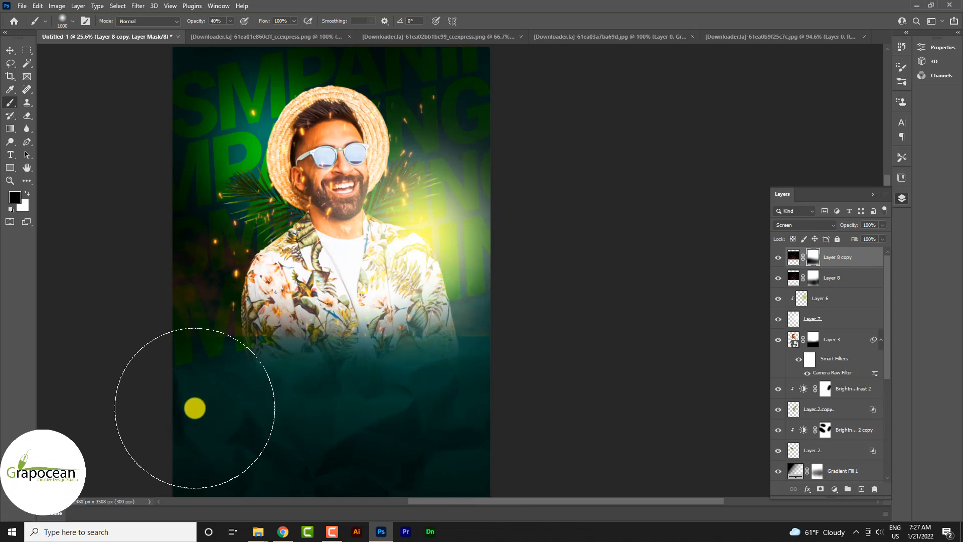
- Draw an unfilled circle about 1689 px in diameter around the man's head and upper body
{"action": "scroll", "coordinate": [393, 424], "scroll_direction": "down", "scroll_amount": 2}
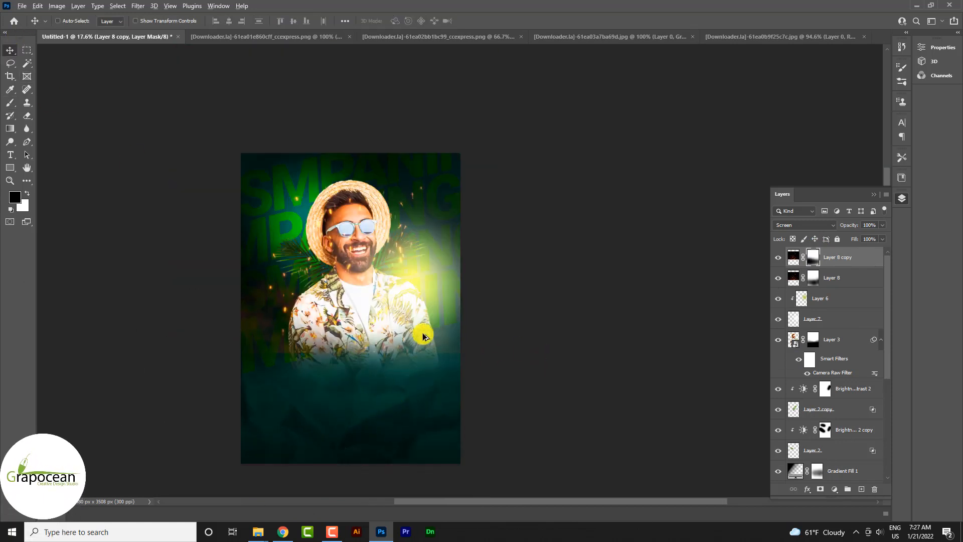
{"action": "scroll", "coordinate": [498, 354], "scroll_direction": "up", "scroll_amount": 1}
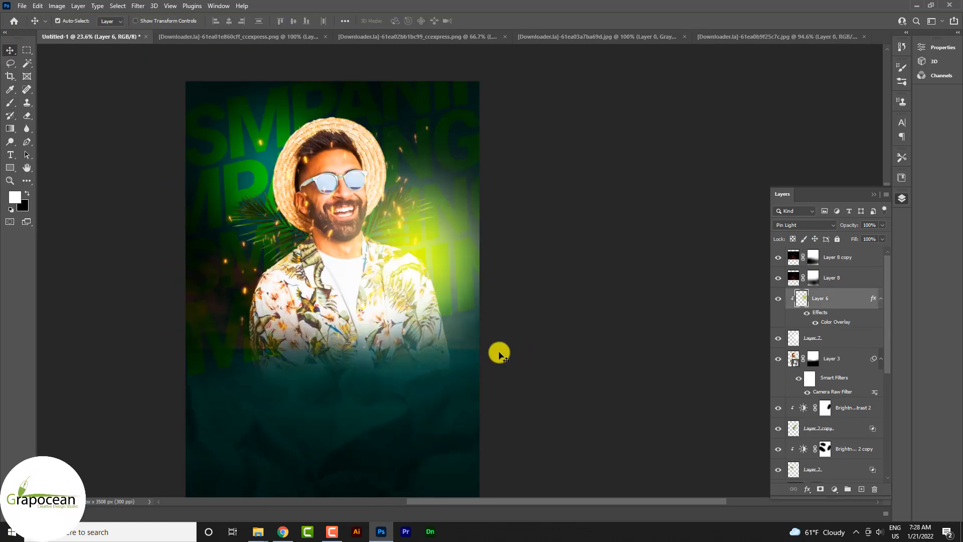
{"action": "left_click", "coordinate": [12, 166]}
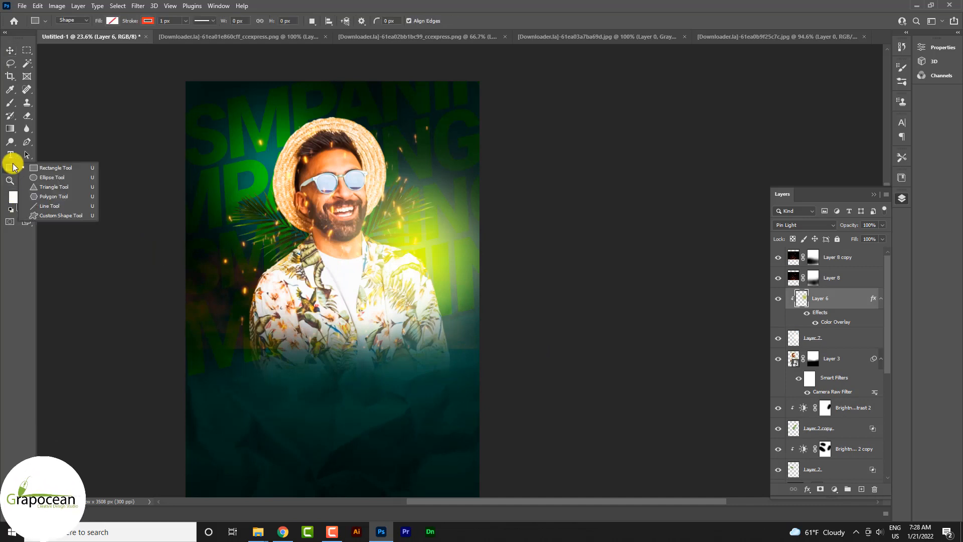
{"action": "left_click", "coordinate": [52, 178]}
{"action": "left_click_drag", "start_coordinate": [373, 305], "coordinate": [436, 389]}
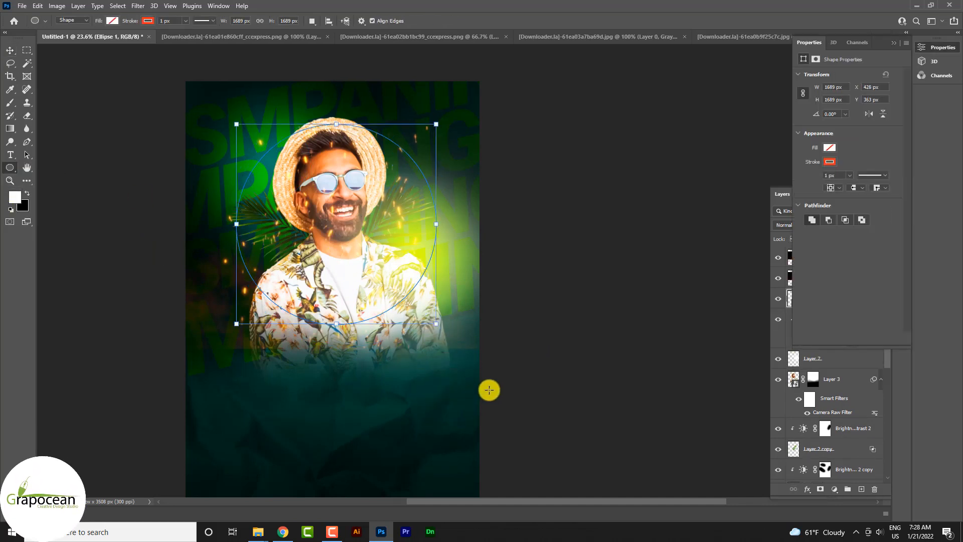
- Give the circle a yellow-green stroke 37.43 px thick
{"action": "left_click", "coordinate": [185, 21]}
{"action": "left_click_drag", "start_coordinate": [178, 31], "coordinate": [196, 34]}
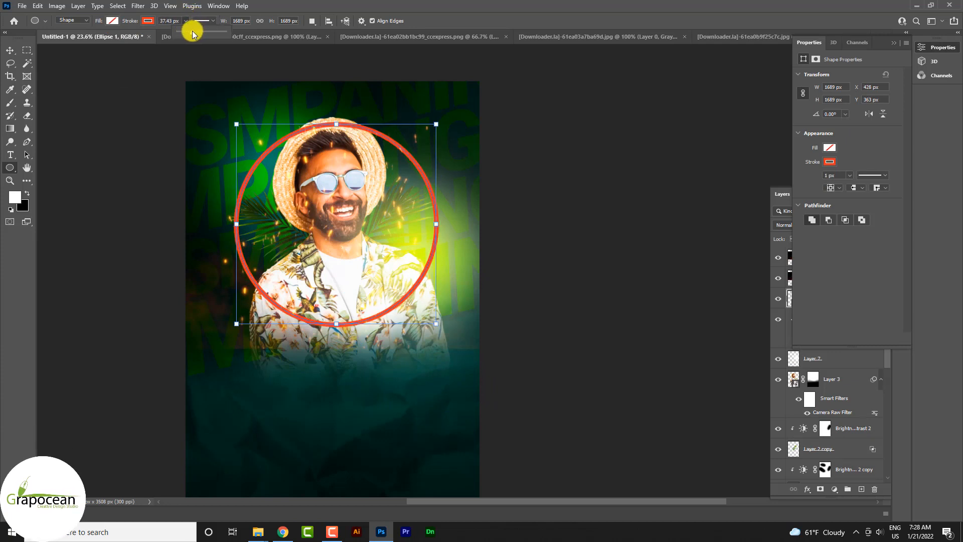
{"action": "left_click", "coordinate": [147, 21]}
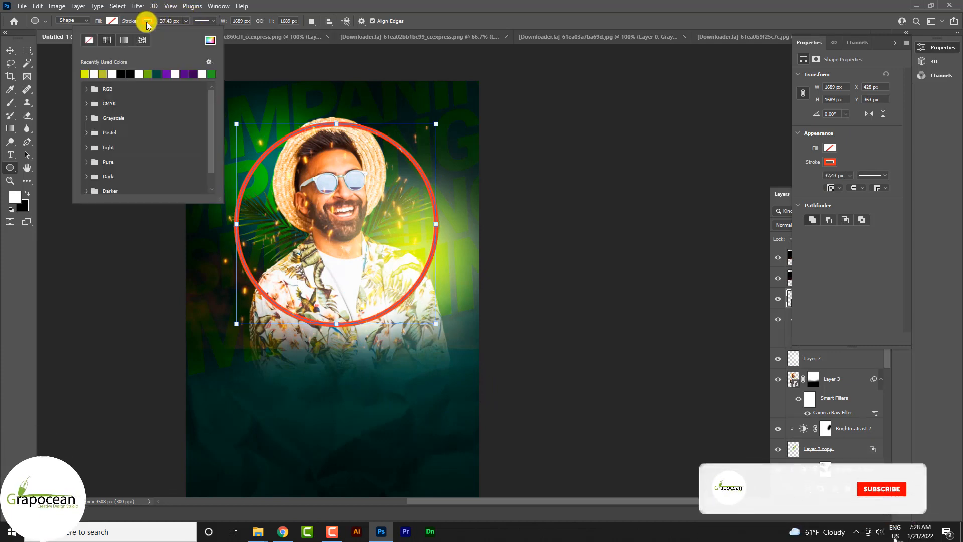
{"action": "left_click", "coordinate": [86, 74]}
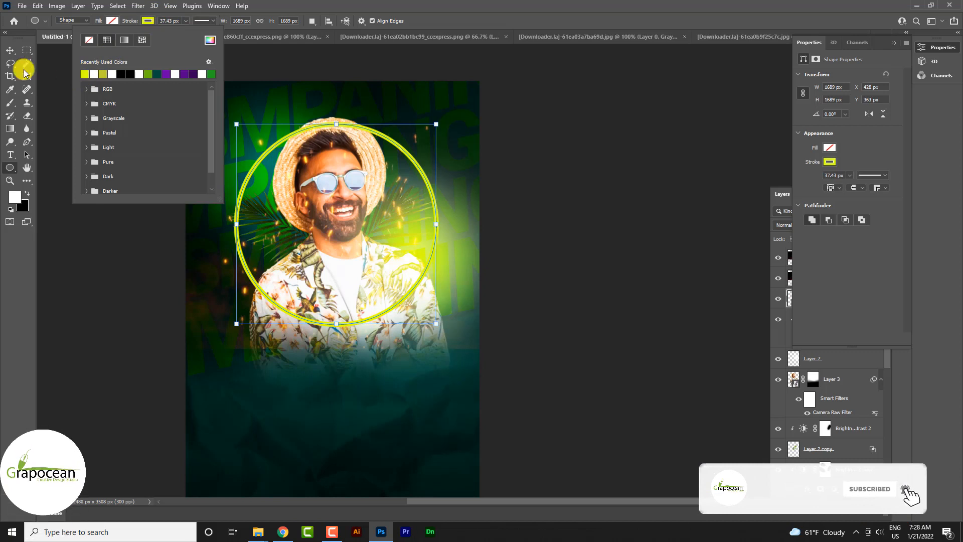
{"action": "left_click", "coordinate": [10, 50]}
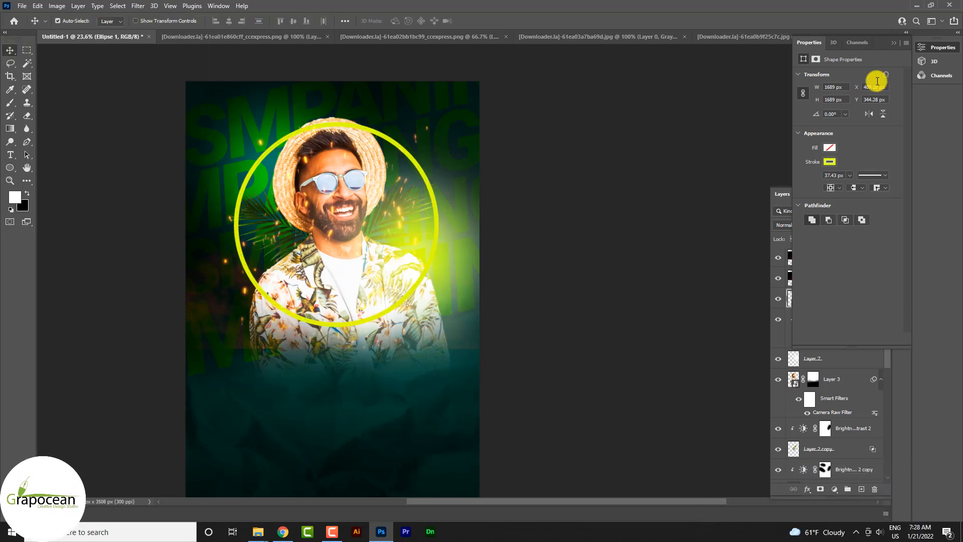
{"action": "left_click", "coordinate": [894, 43]}
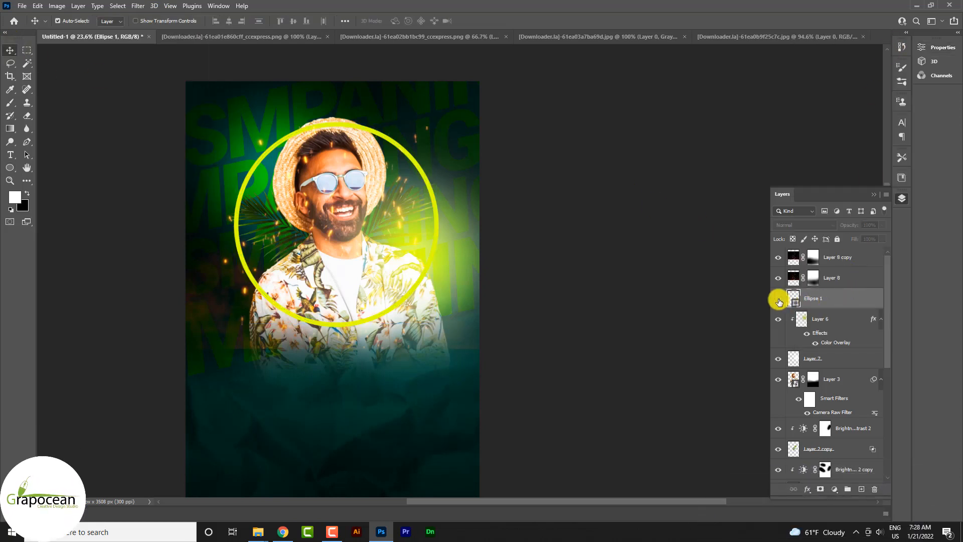
- Bring the circle layer Ellipse 1 to the top of the layer stack and open its layer style settings
{"action": "left_click_drag", "start_coordinate": [851, 302], "coordinate": [856, 253]}
{"action": "right_click", "coordinate": [857, 253]}
{"action": "left_click", "coordinate": [774, 97]}
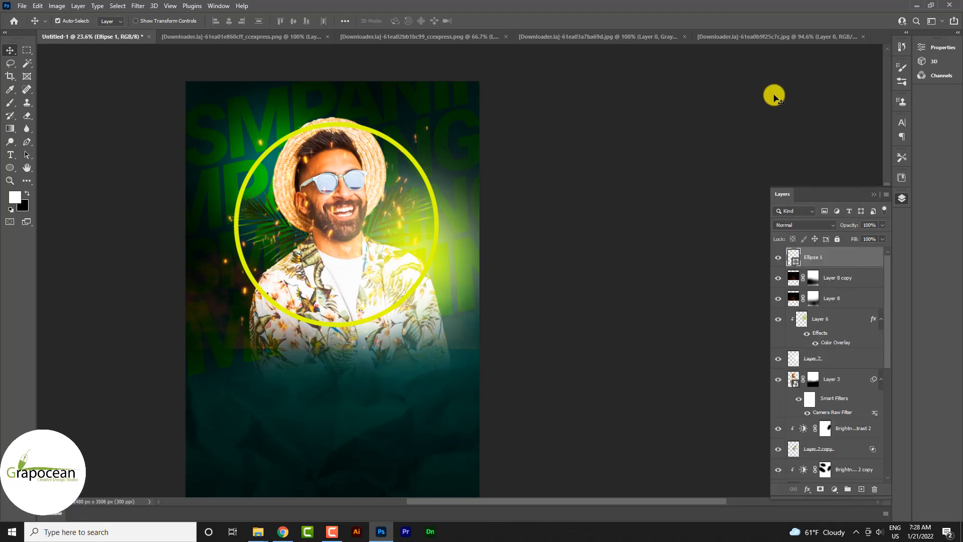
{"action": "right_click", "coordinate": [817, 248]}
{"action": "left_click", "coordinate": [742, 98]}
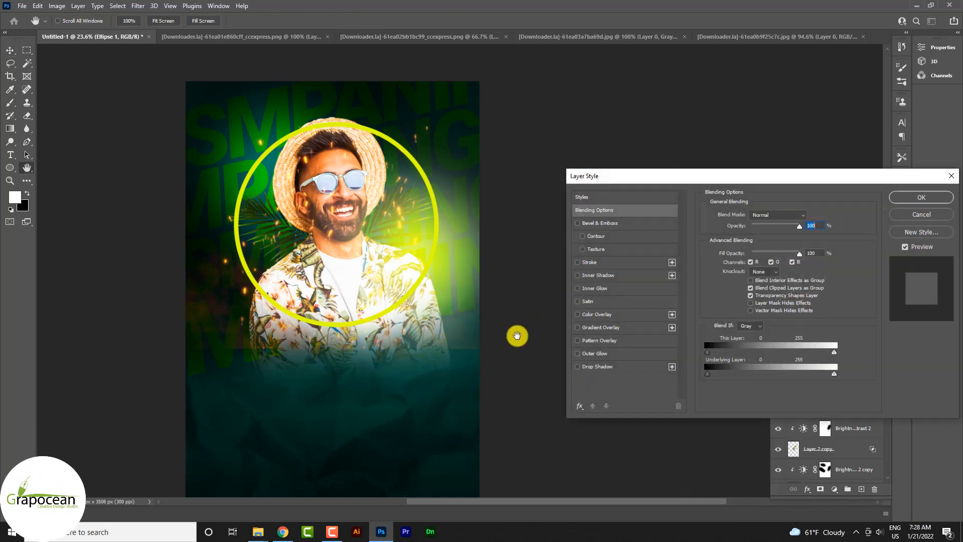
{"action": "left_click", "coordinate": [579, 340]}
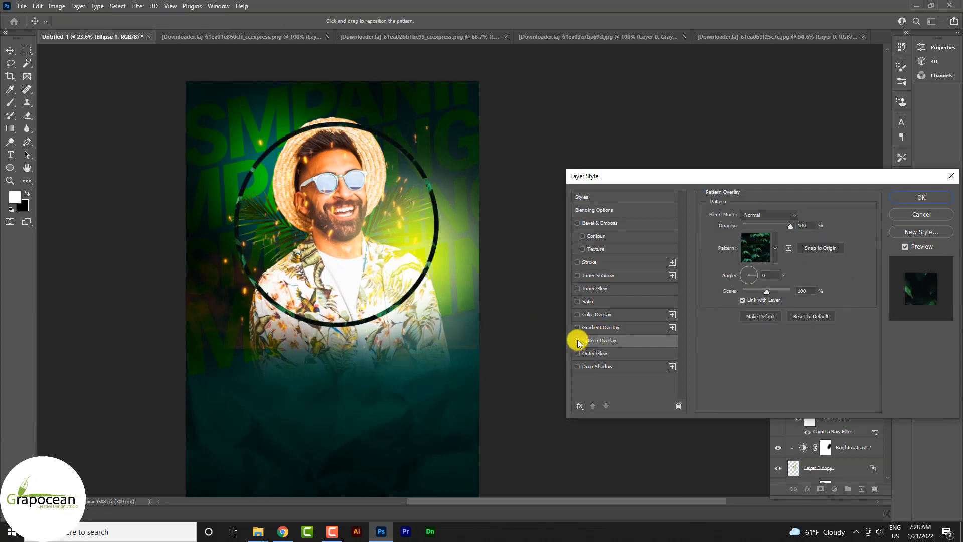
{"action": "left_click", "coordinate": [578, 341]}
{"action": "left_click", "coordinate": [604, 289]}
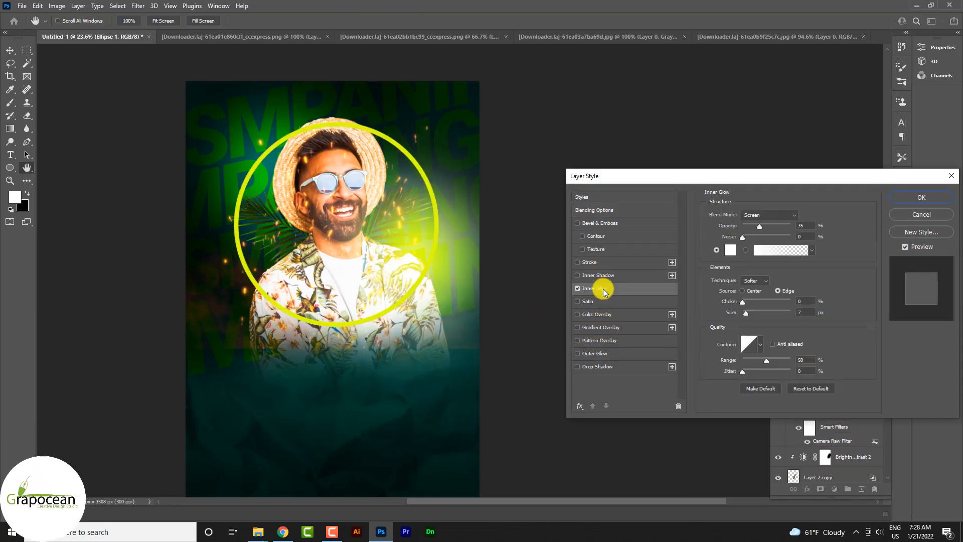
{"action": "left_click", "coordinate": [579, 289]}
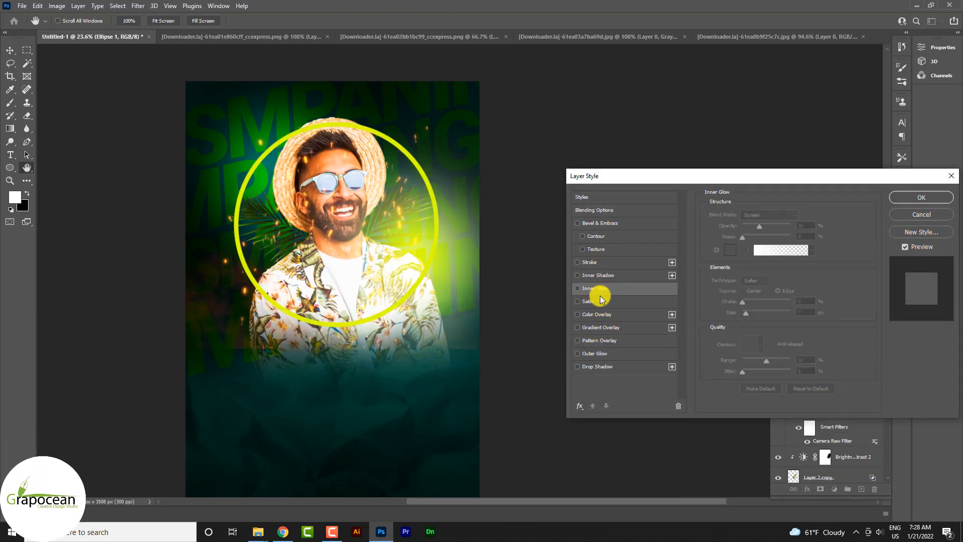
- Apply a deff00 Outer Glow to the circle with Screen blending, 100% opacity, 0% spread and 90 px size
{"action": "left_click", "coordinate": [600, 353]}
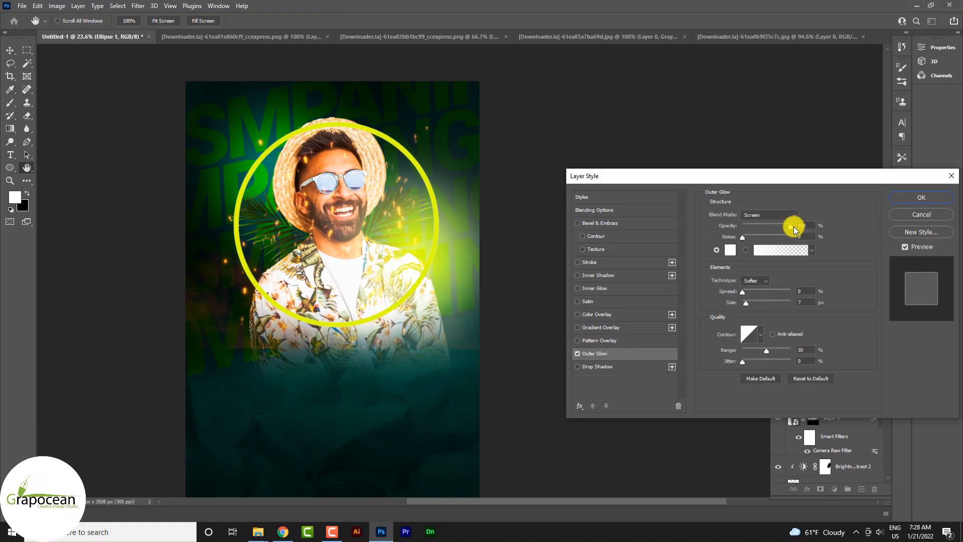
{"action": "left_click_drag", "start_coordinate": [794, 230], "coordinate": [788, 227]}
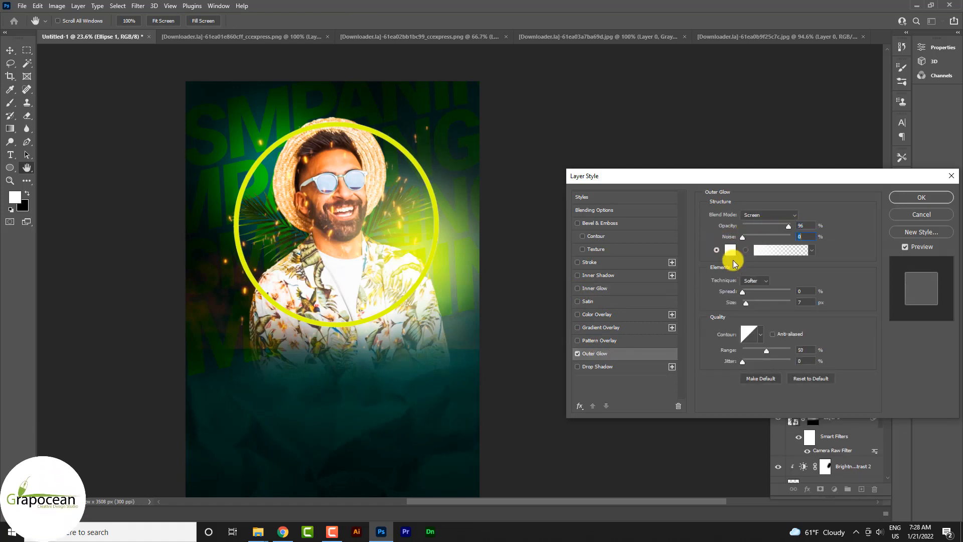
{"action": "left_click", "coordinate": [731, 251]}
{"action": "left_click", "coordinate": [443, 258]}
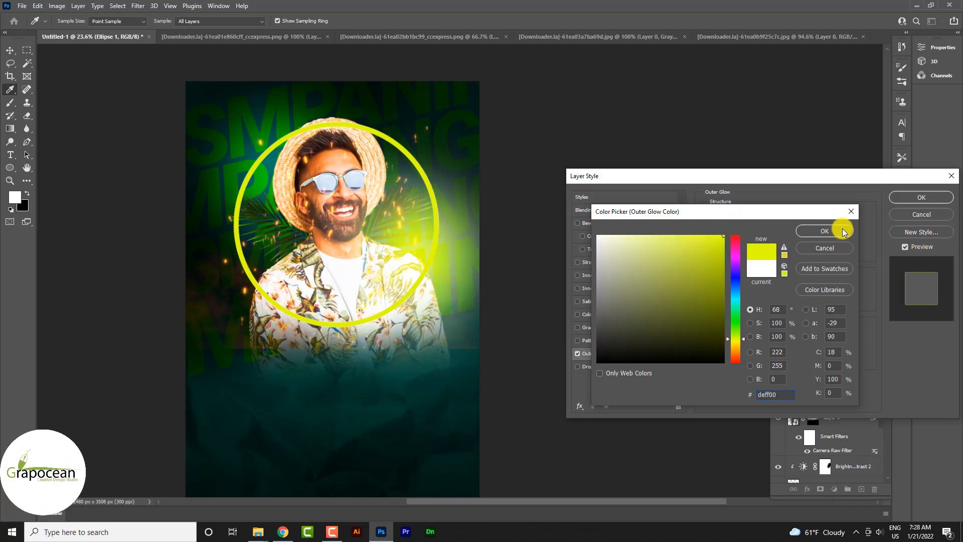
{"action": "left_click", "coordinate": [825, 231]}
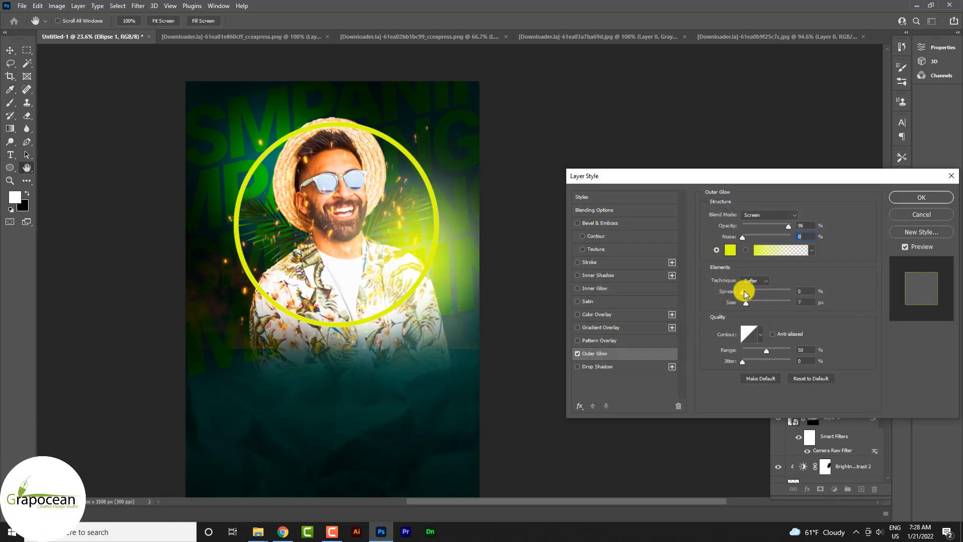
{"action": "mouse_move", "coordinate": [745, 293]}
{"action": "left_mouse_down"}
{"action": "mouse_move", "coordinate": [769, 292]}
{"action": "mouse_move", "coordinate": [779, 306]}
{"action": "mouse_move", "coordinate": [743, 295]}
{"action": "left_mouse_up"}
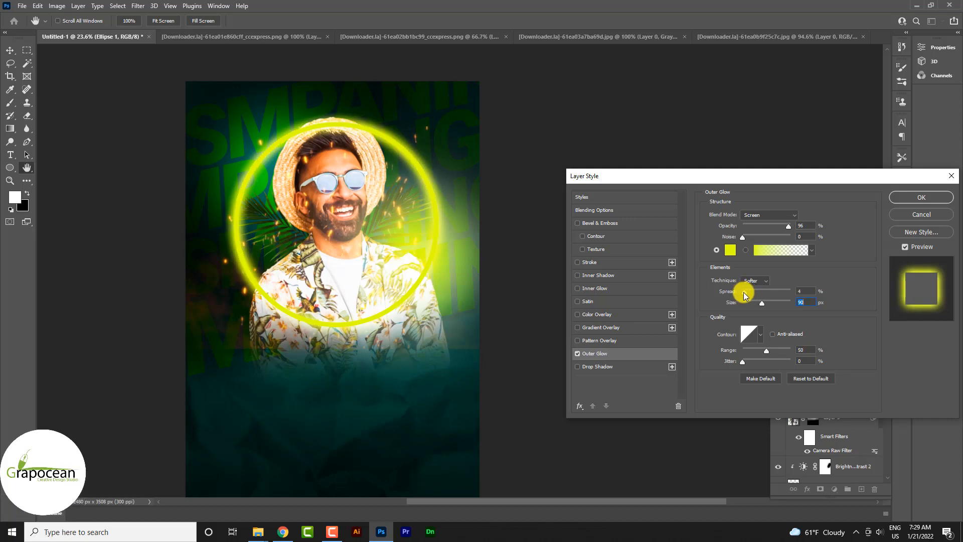
{"action": "left_click_drag", "start_coordinate": [786, 229], "coordinate": [819, 232]}
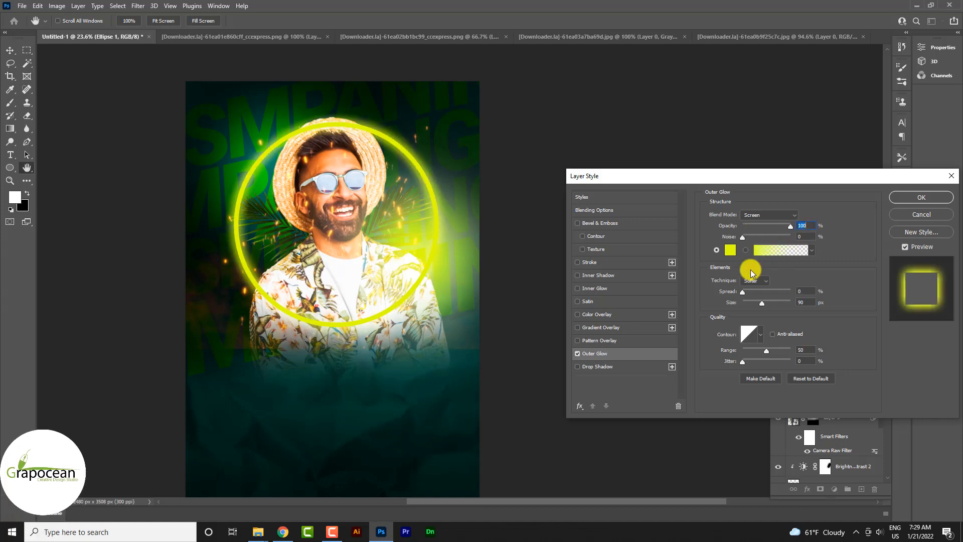
{"action": "left_click", "coordinate": [922, 198]}
- Place the glowing circle behind the man, between the SMpaning copy 3 text and Color Fill 1 layers
{"action": "scroll", "coordinate": [834, 301], "scroll_direction": "down", "scroll_amount": 5}
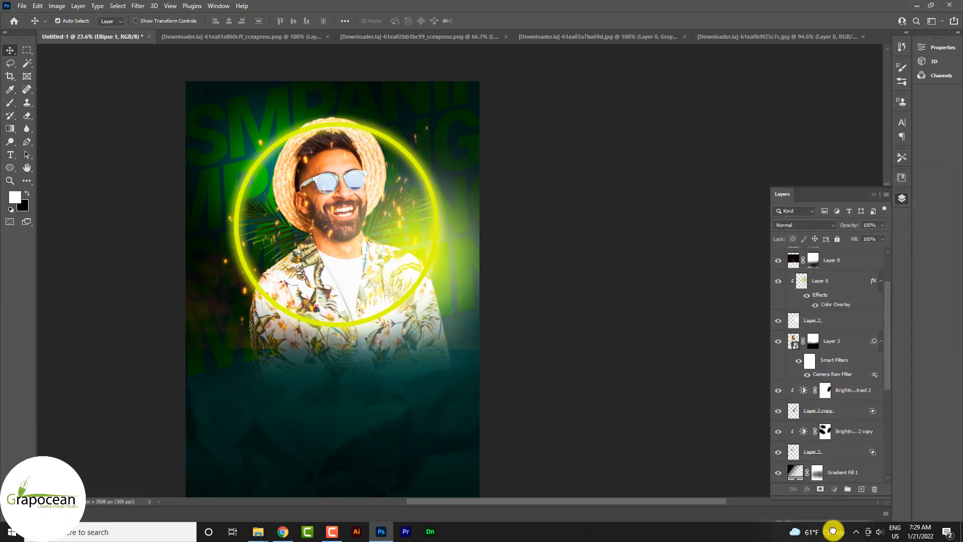
{"action": "left_click_drag", "start_coordinate": [833, 531], "coordinate": [838, 401]}
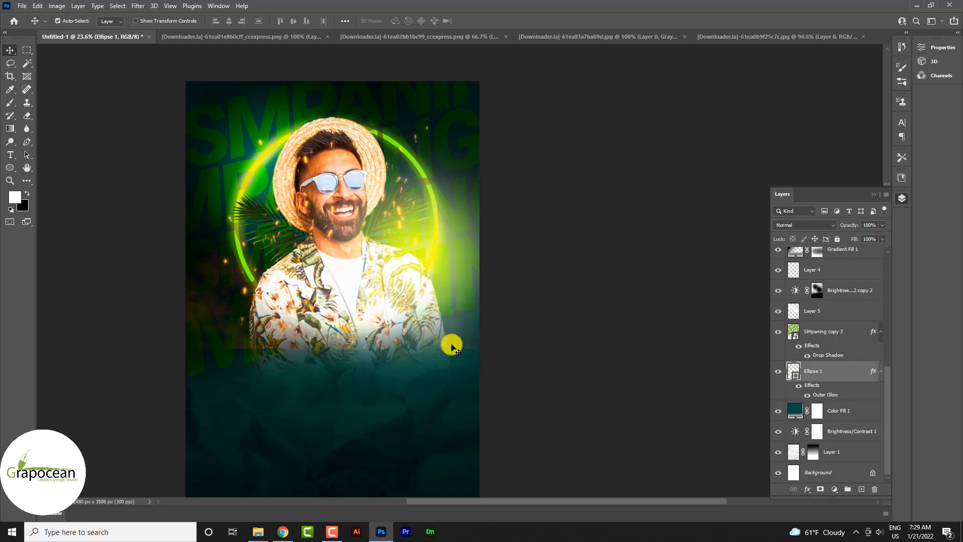
- Soften the circle's Outer Glow to 43% opacity and a size of 59 px
{"action": "double_click", "coordinate": [826, 396]}
{"action": "left_click_drag", "start_coordinate": [787, 227], "coordinate": [766, 227]}
{"action": "mouse_move", "coordinate": [762, 302]}
{"action": "left_mouse_down"}
{"action": "mouse_move", "coordinate": [748, 304]}
{"action": "mouse_move", "coordinate": [759, 303]}
{"action": "left_mouse_up"}
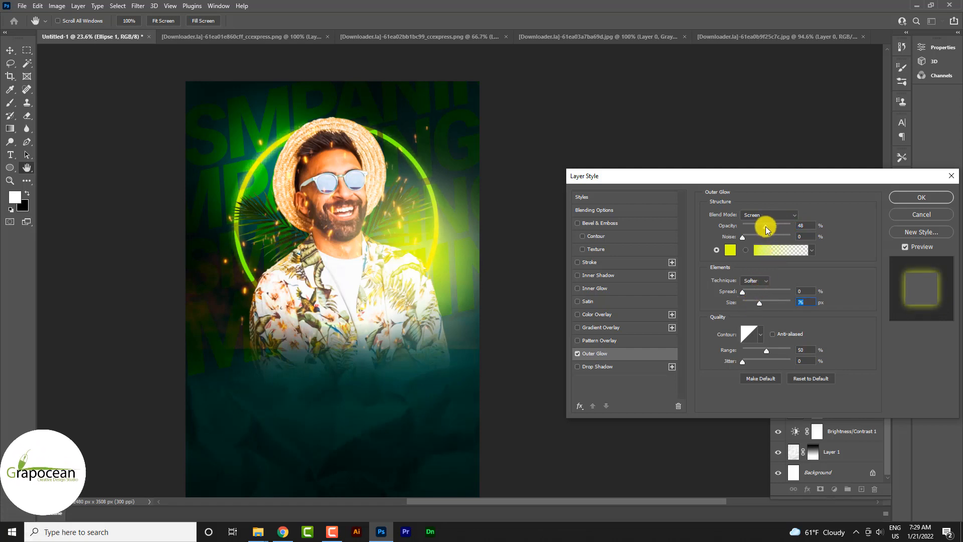
{"action": "mouse_move", "coordinate": [781, 223]}
{"action": "left_mouse_down"}
{"action": "mouse_move", "coordinate": [771, 229]}
{"action": "mouse_move", "coordinate": [808, 234]}
{"action": "mouse_move", "coordinate": [786, 225]}
{"action": "left_mouse_up"}
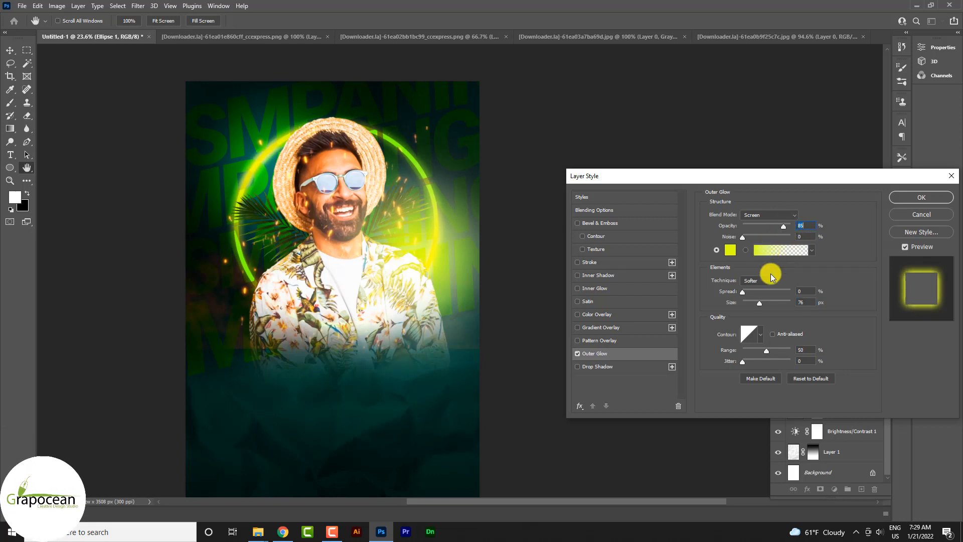
{"action": "mouse_move", "coordinate": [745, 291]}
{"action": "left_mouse_down"}
{"action": "mouse_move", "coordinate": [766, 296]}
{"action": "mouse_move", "coordinate": [735, 292]}
{"action": "mouse_move", "coordinate": [758, 304]}
{"action": "left_mouse_up"}
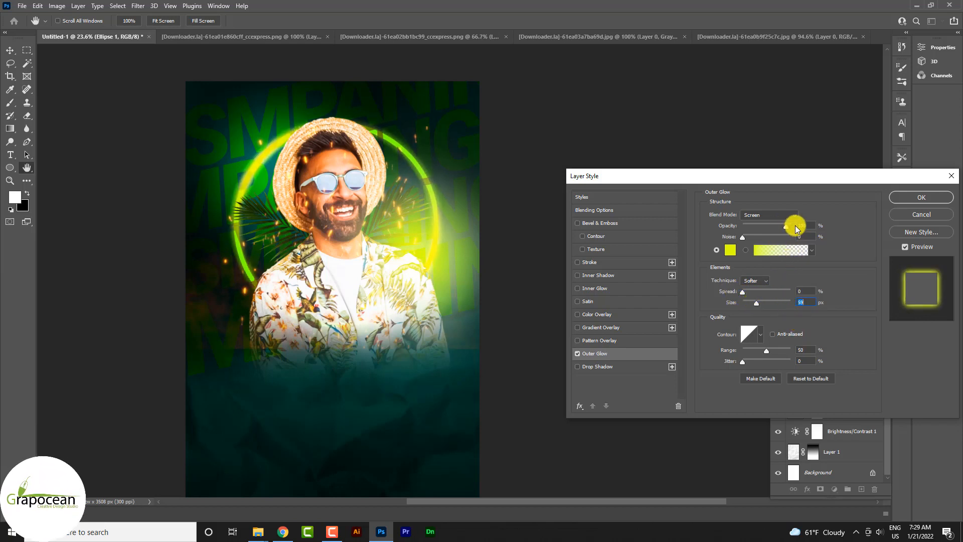
{"action": "left_click_drag", "start_coordinate": [796, 228], "coordinate": [766, 236]}
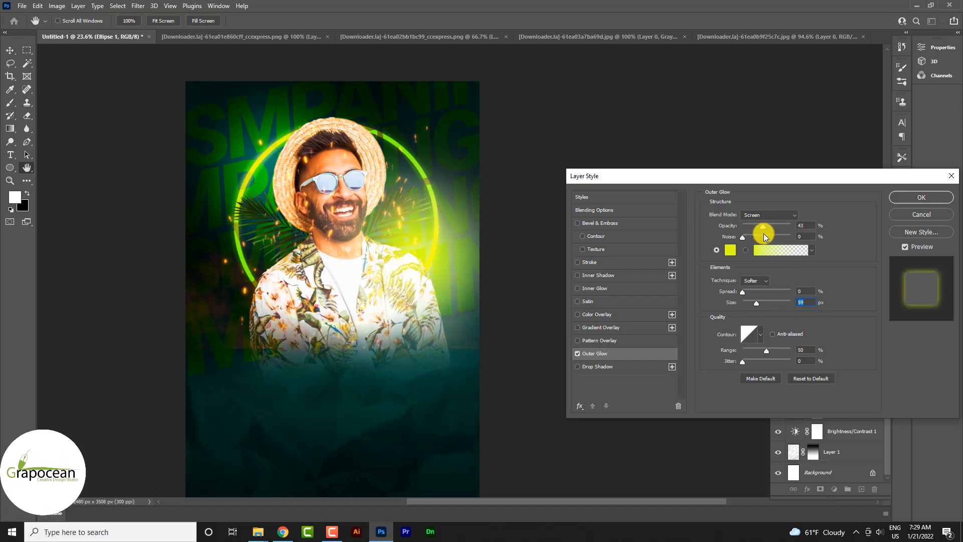
{"action": "left_click", "coordinate": [763, 233]}
{"action": "left_click", "coordinate": [926, 199]}
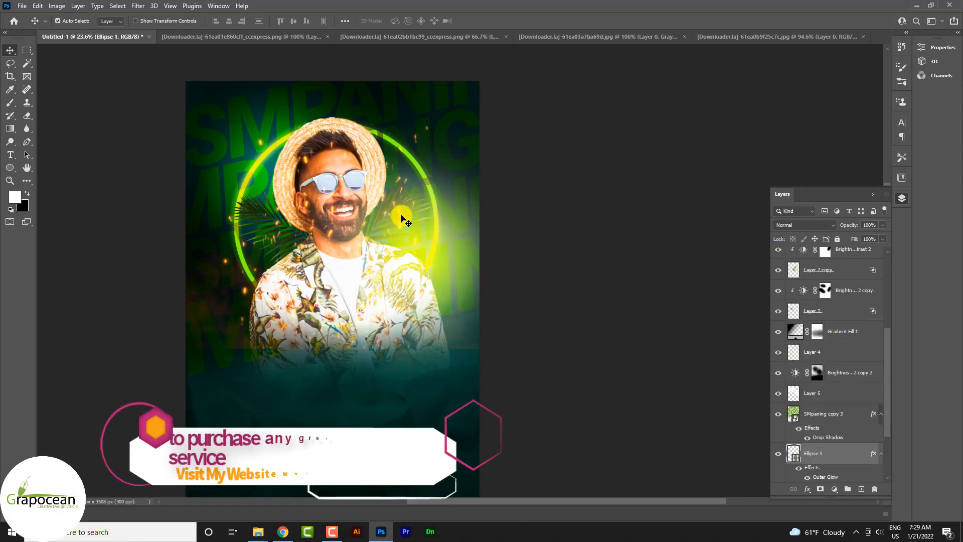
- Change the blending of the fire spark layers Layer 8 and Layer 8 copy to Linear Dodge (Add)
{"action": "left_click", "coordinate": [402, 218]}
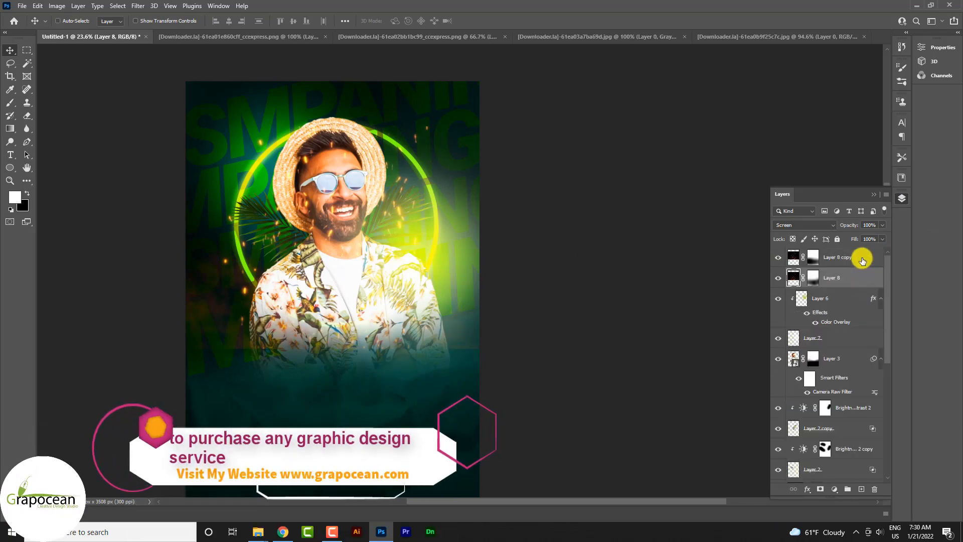
{"action": "left_click", "coordinate": [803, 225]}
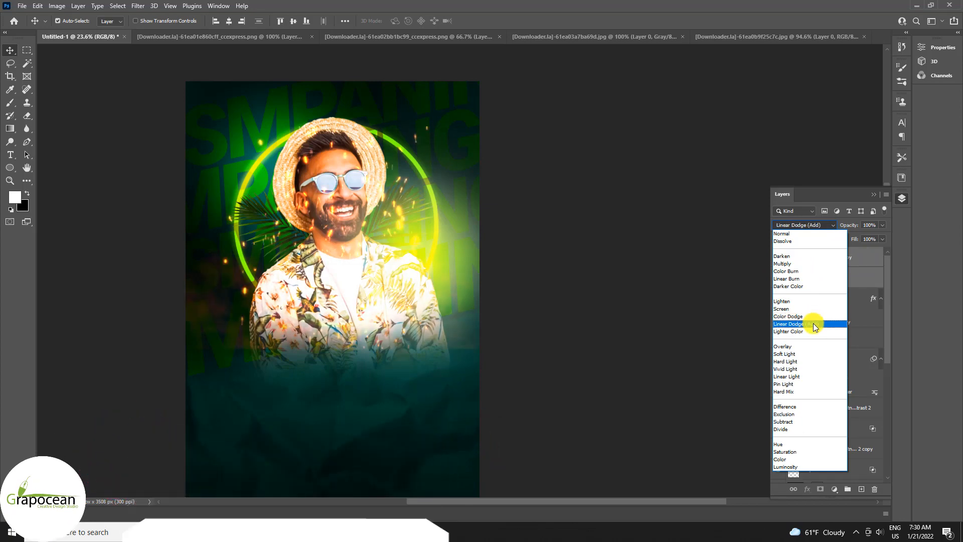
{"action": "left_click", "coordinate": [814, 323]}
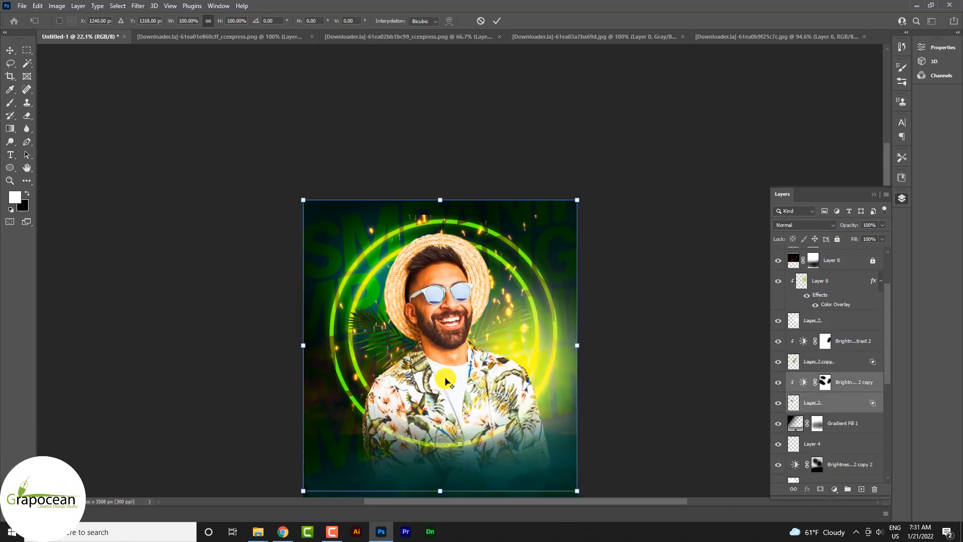
- Enlarge the Layer 2 palm leaf and its brightness adjustment to about 111% and rotate them about 13 degrees behind the man
{"action": "left_click_drag", "start_coordinate": [588, 498], "coordinate": [563, 480]}
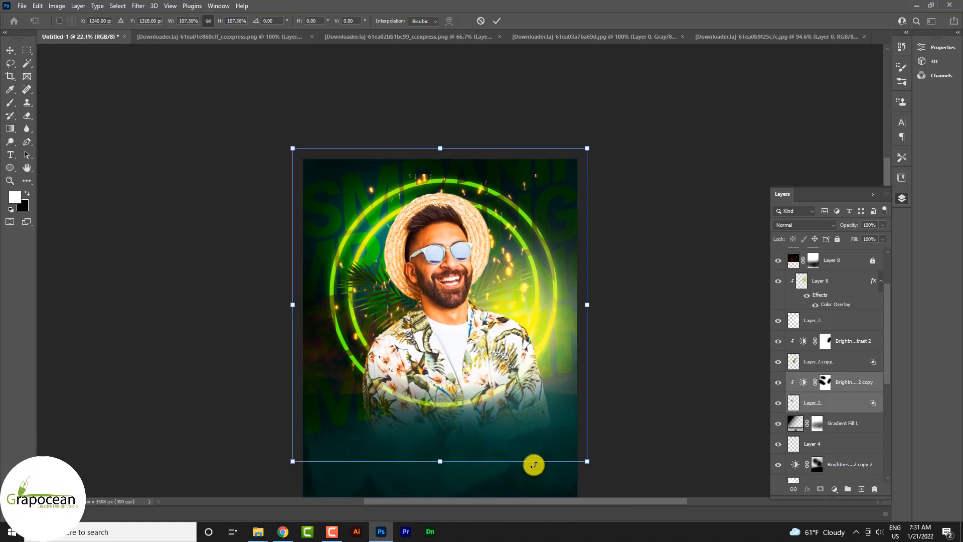
{"action": "scroll", "coordinate": [414, 394], "scroll_direction": "up", "scroll_amount": 3}
{"action": "mouse_move", "coordinate": [400, 426]}
{"action": "left_mouse_down"}
{"action": "mouse_move", "coordinate": [398, 410]}
{"action": "mouse_move", "coordinate": [383, 430]}
{"action": "left_mouse_up"}
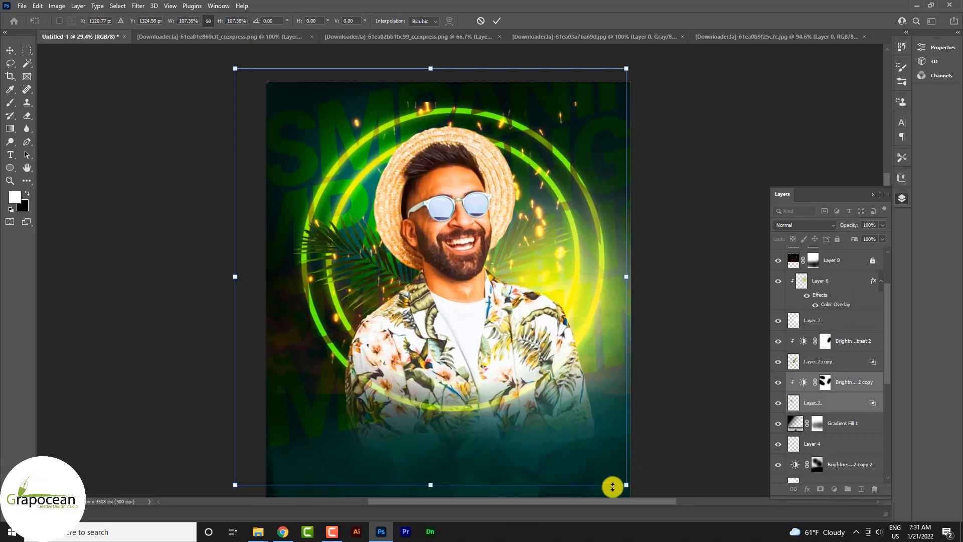
{"action": "left_click_drag", "start_coordinate": [612, 486], "coordinate": [588, 495]}
{"action": "left_click_drag", "start_coordinate": [493, 428], "coordinate": [499, 445]}
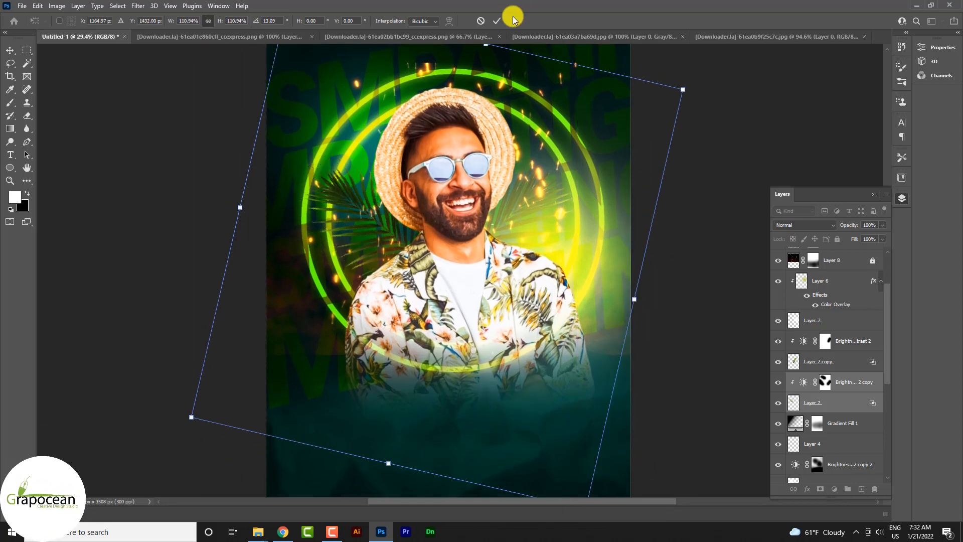
{"action": "left_click", "coordinate": [497, 21]}
- Target the Brightness/Contrast 2 layer mask and ready a black brush of 900 px for the leaf at the man's other side
{"action": "scroll", "coordinate": [401, 238], "scroll_direction": "up", "scroll_amount": 5}
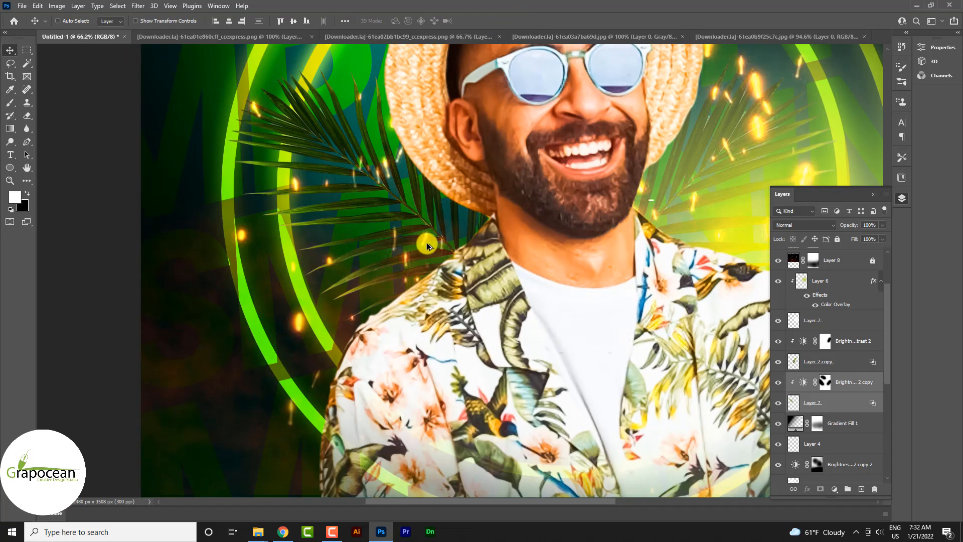
{"action": "scroll", "coordinate": [425, 236], "scroll_direction": "up", "scroll_amount": 2}
{"action": "scroll", "coordinate": [380, 231], "scroll_direction": "down", "scroll_amount": 6}
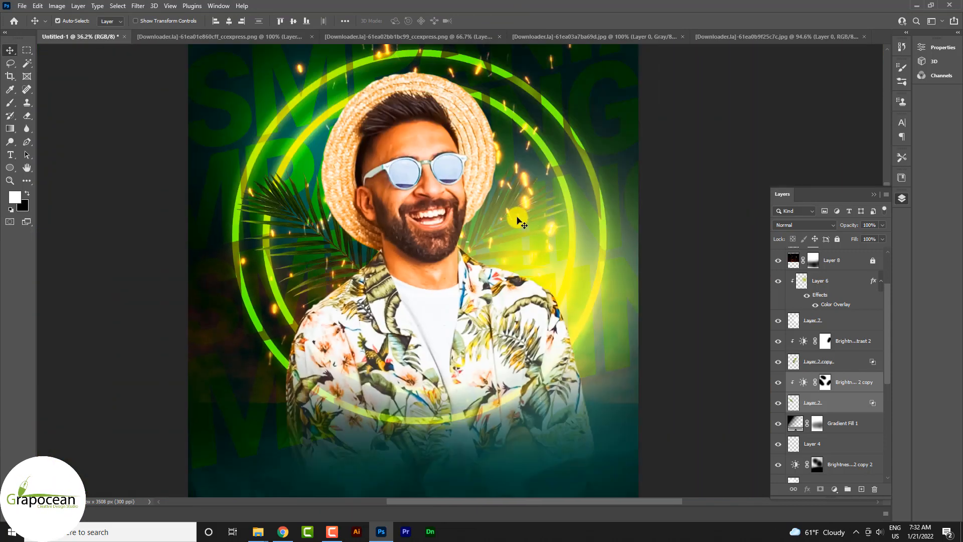
{"action": "left_click", "coordinate": [519, 221]}
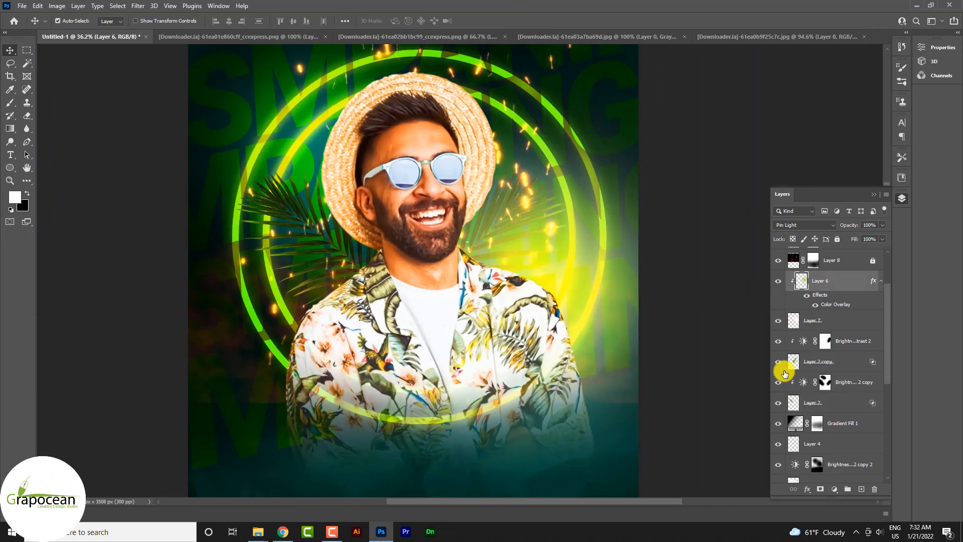
{"action": "left_click", "coordinate": [826, 363]}
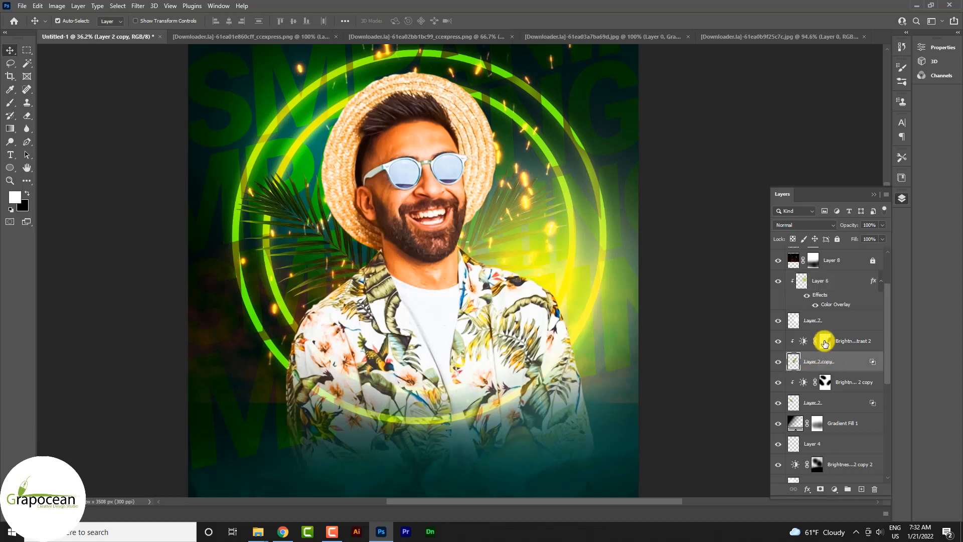
{"action": "left_click", "coordinate": [800, 352], "text": "alt"}
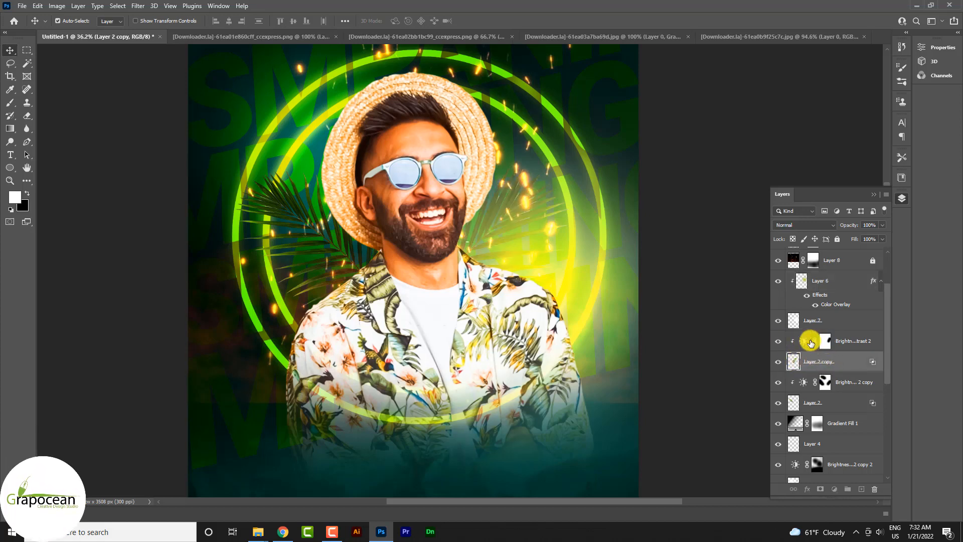
{"action": "left_click", "coordinate": [811, 343]}
{"action": "left_click", "coordinate": [10, 102]}
{"action": "key", "text": "x"}
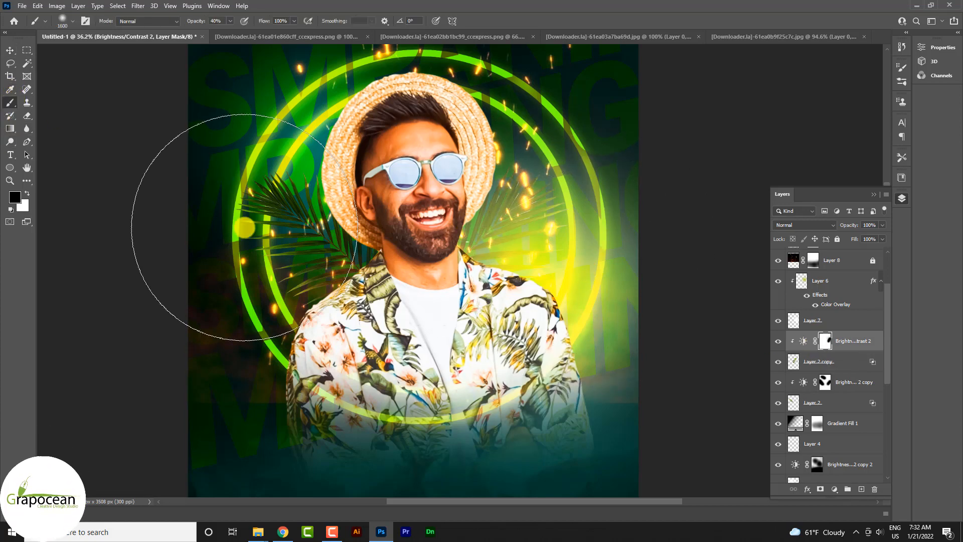
{"action": "key", "text": "bracketleft"}
{"action": "key", "text": "bracketleft"}
{"action": "key", "text": "bracketleft"}
{"action": "key", "text": "bracketleft"}
{"action": "key", "text": "bracketleft"}
{"action": "key", "text": "bracketleft"}
{"action": "key", "text": "bracketleft"}
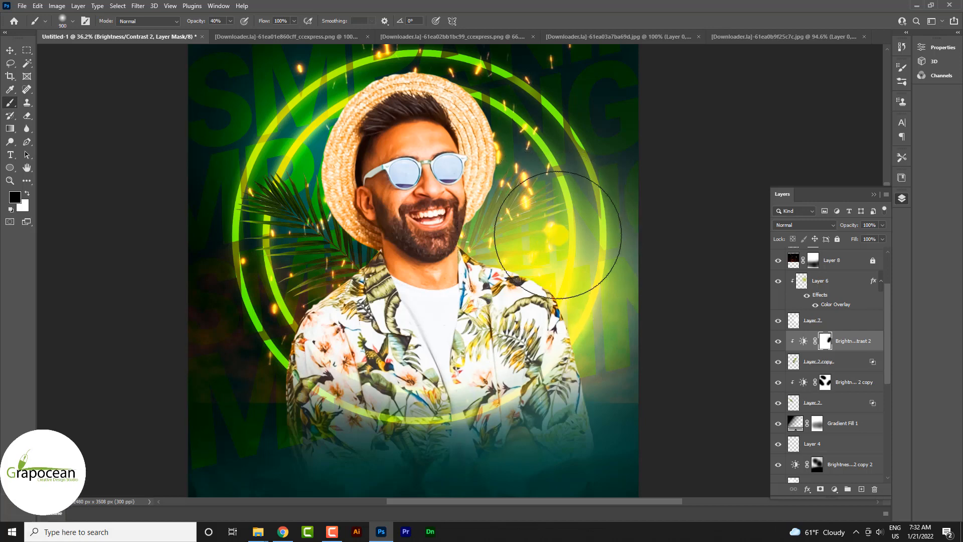
{"action": "scroll", "coordinate": [571, 294], "scroll_direction": "down", "scroll_amount": 2}
{"action": "scroll", "coordinate": [573, 299], "scroll_direction": "down", "scroll_amount": 1}
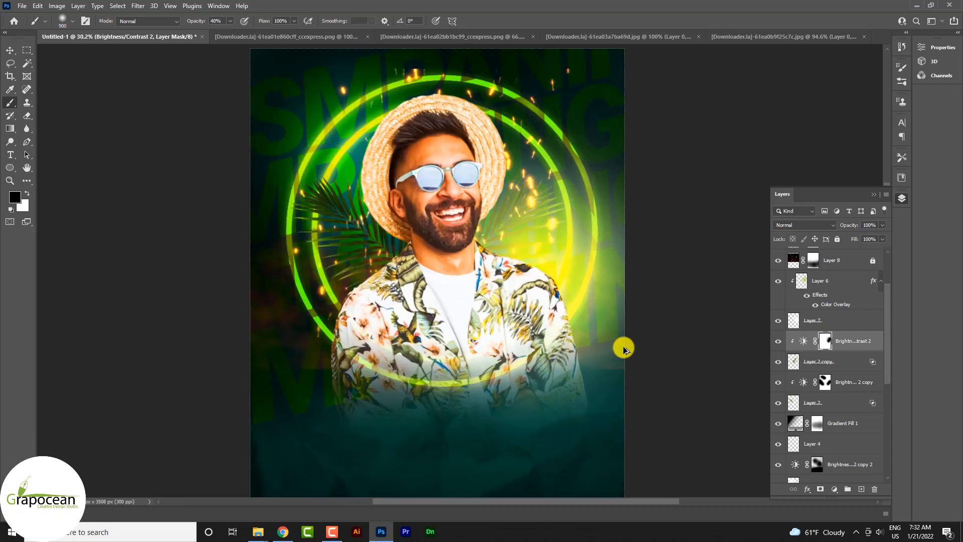
- Add a layer mask to Ellipse 1 and fade out the ring's lower part with a black-to-transparent linear gradient
{"action": "left_click", "coordinate": [29, 48]}
{"action": "scroll", "coordinate": [229, 296], "scroll_direction": "down", "scroll_amount": 7}
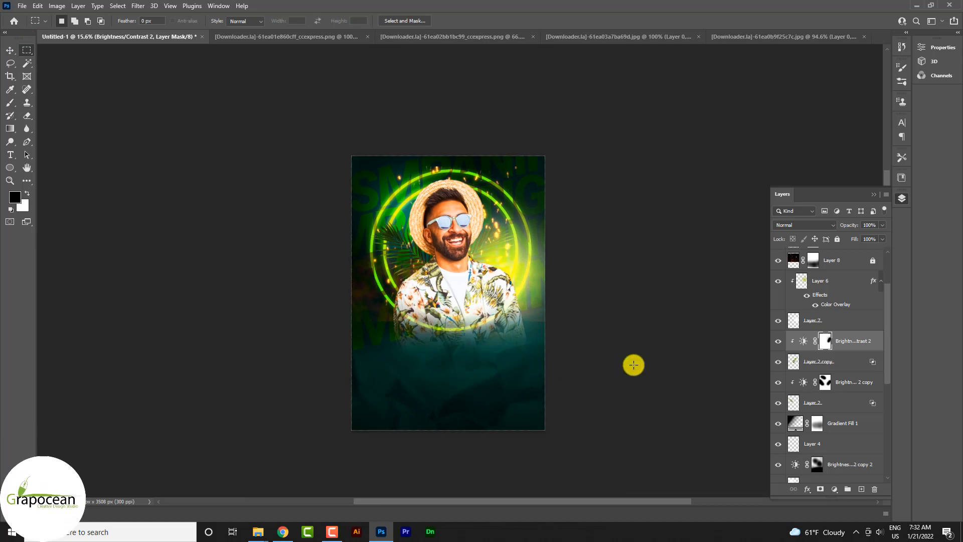
{"action": "scroll", "coordinate": [634, 365], "scroll_direction": "up", "scroll_amount": 2}
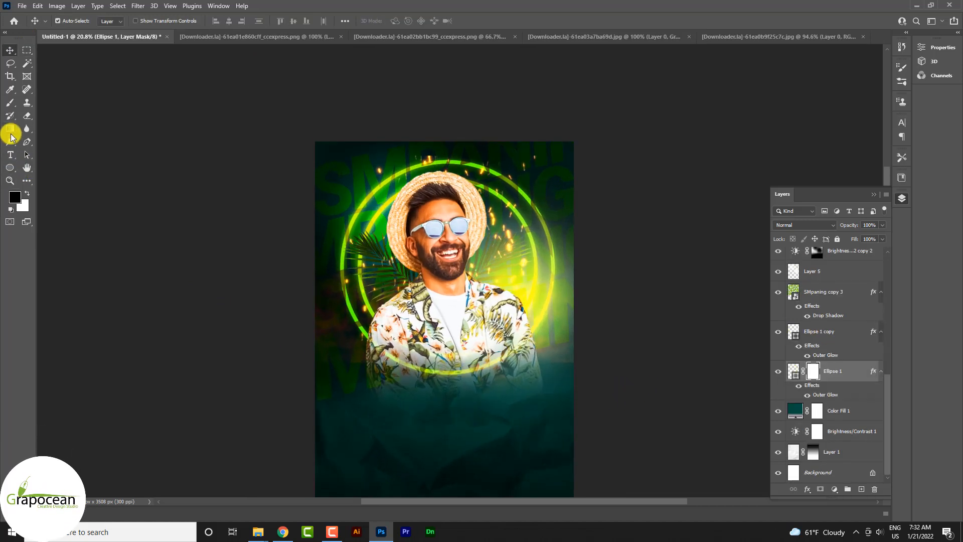
{"action": "left_click", "coordinate": [11, 132]}
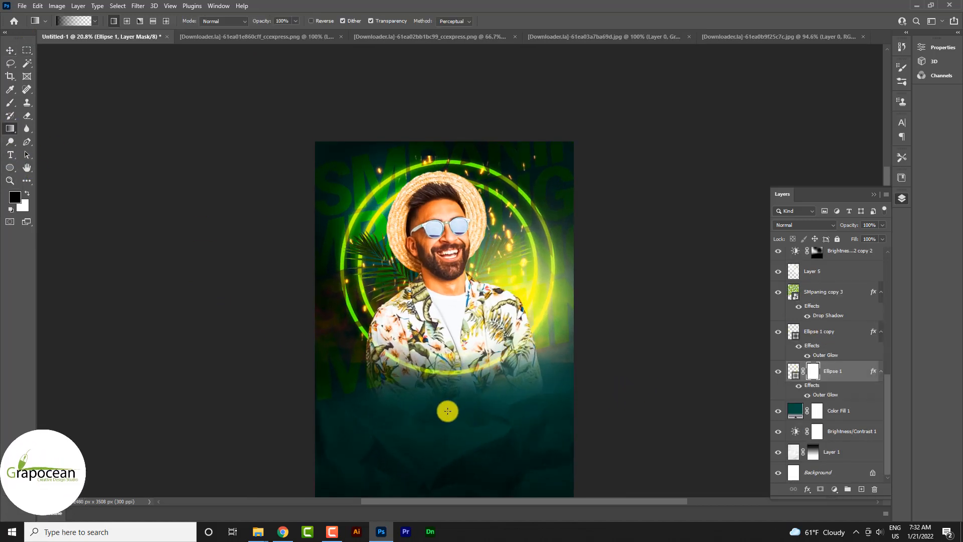
{"action": "left_click_drag", "start_coordinate": [447, 410], "coordinate": [445, 276]}
{"action": "left_click_drag", "start_coordinate": [451, 393], "coordinate": [456, 291]}
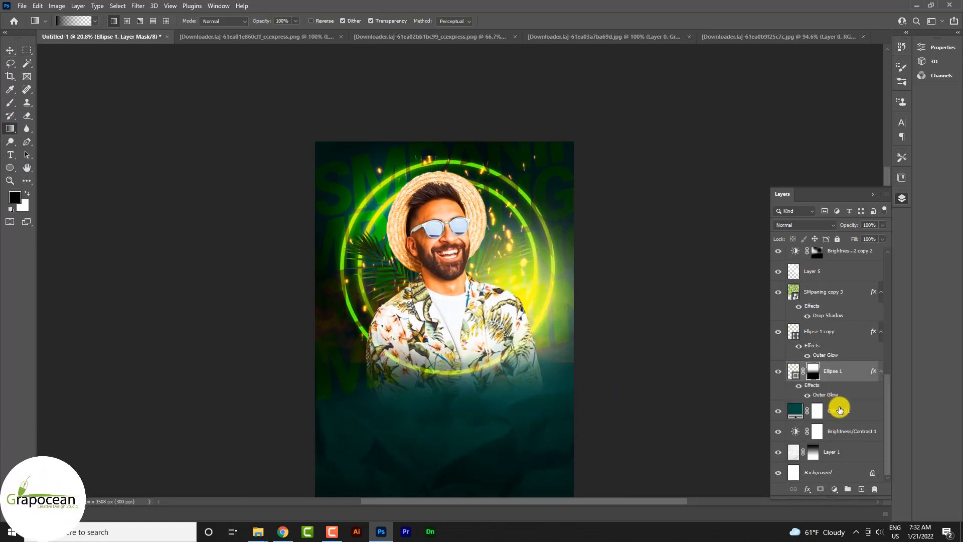
- Add a layer mask to Ellipse 1 copy and fade out its lower part with an upward linear gradient
{"action": "left_click", "coordinate": [814, 334]}
{"action": "left_click", "coordinate": [820, 489]}
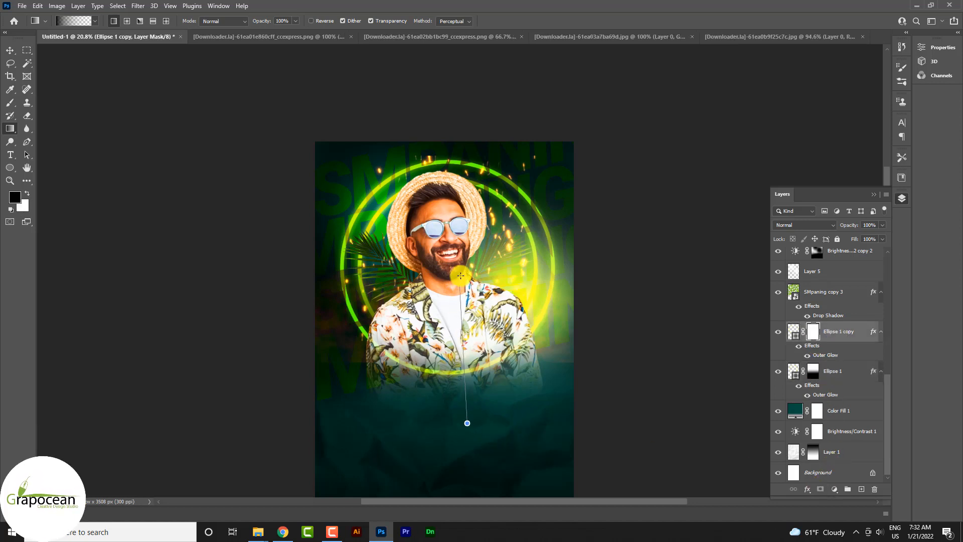
{"action": "left_click_drag", "start_coordinate": [461, 276], "coordinate": [451, 296]}
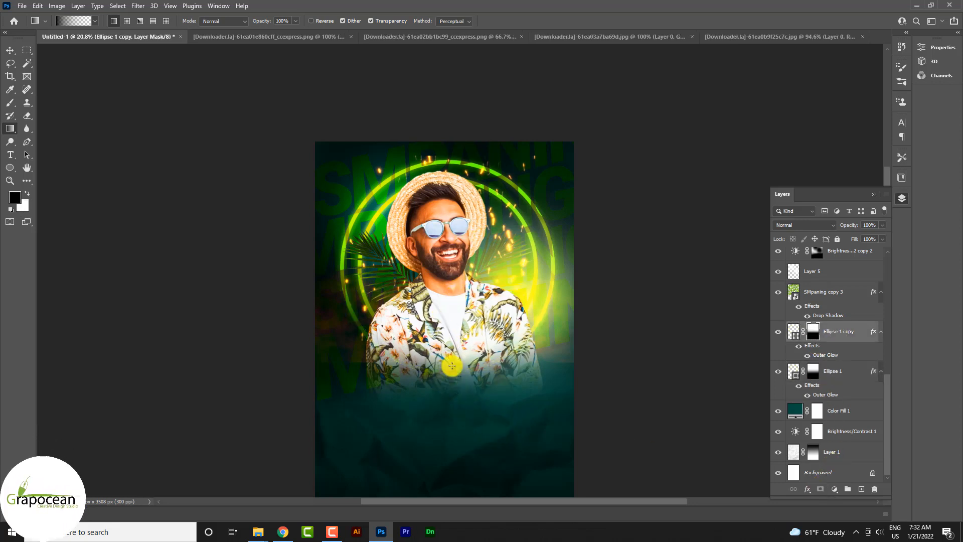
{"action": "left_click", "coordinate": [10, 50]}
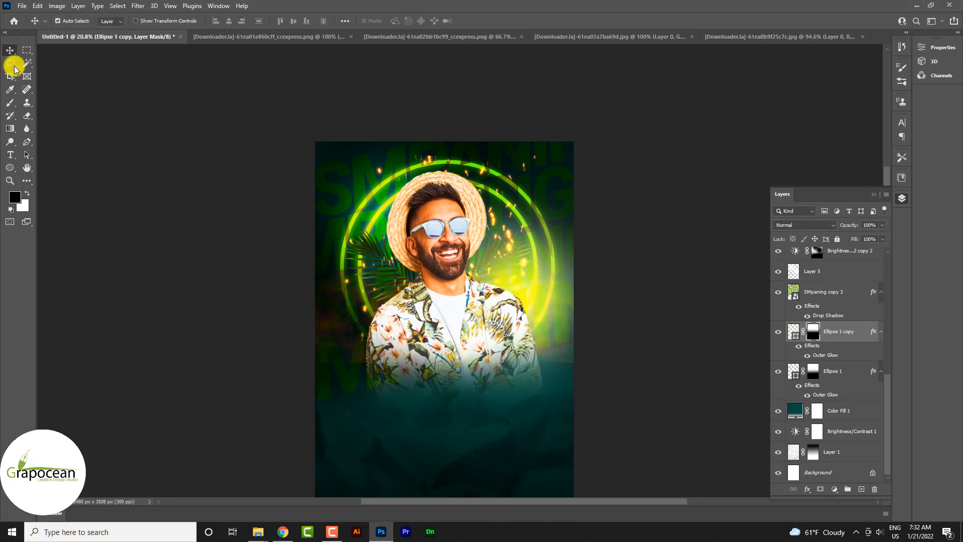
- Add the title SUMMER in white 96 pt Roboto Black Italic below the man, on a new layer above Layer 3
{"action": "scroll", "coordinate": [637, 347], "scroll_direction": "down", "scroll_amount": 1}
{"action": "scroll", "coordinate": [563, 333], "scroll_direction": "up", "scroll_amount": 1}
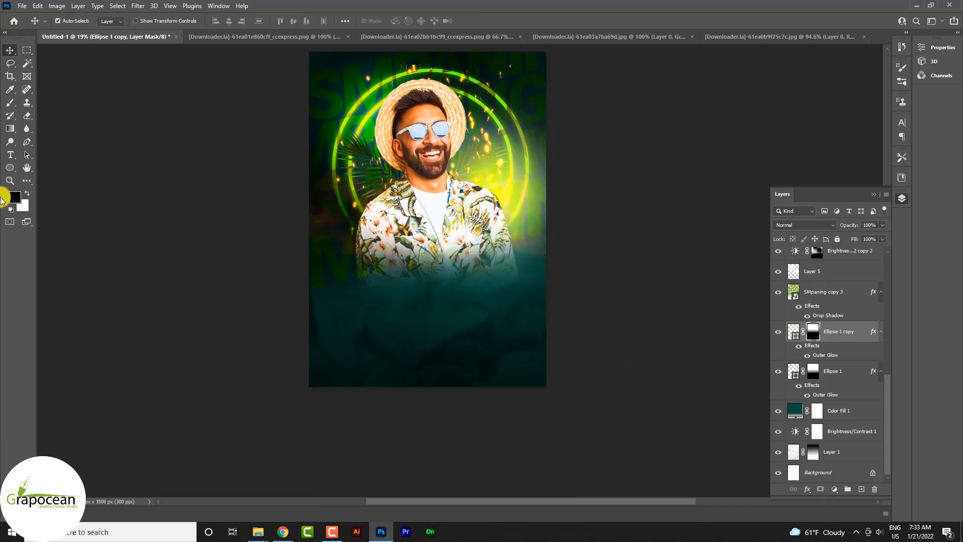
{"action": "left_click", "coordinate": [10, 155]}
{"action": "scroll", "coordinate": [848, 319], "scroll_direction": "up", "scroll_amount": 5}
{"action": "left_click", "coordinate": [850, 259]}
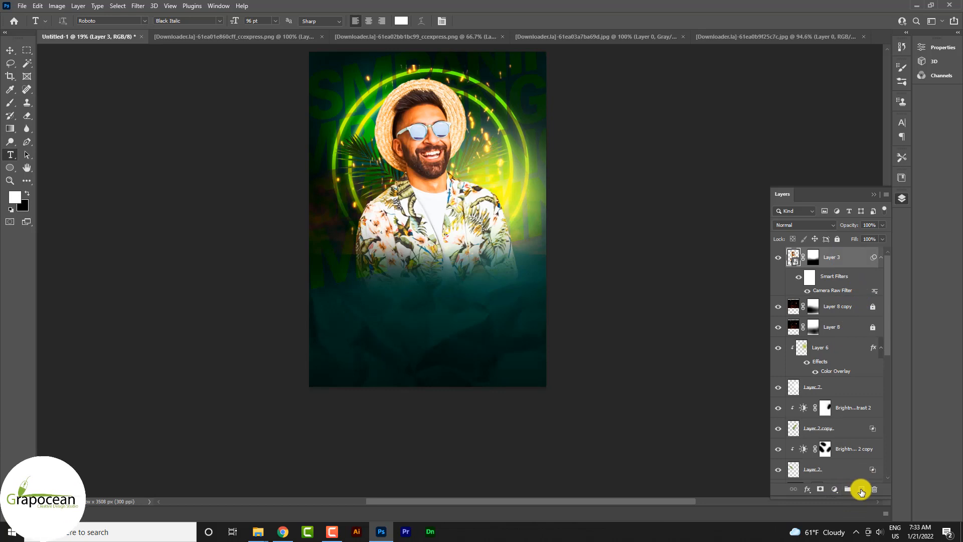
{"action": "left_click", "coordinate": [374, 311]}
{"action": "type", "text": "SU"}
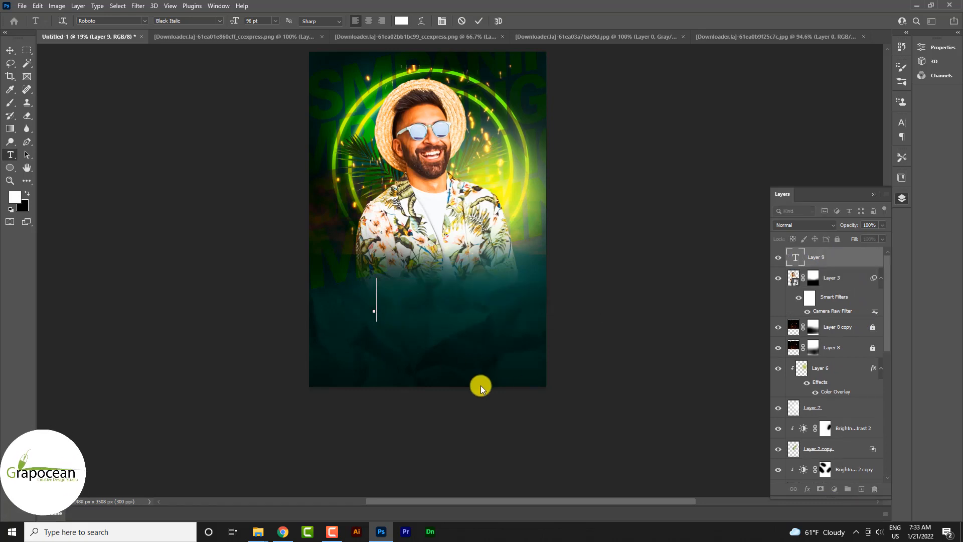
{"action": "type", "text": "MMER"}
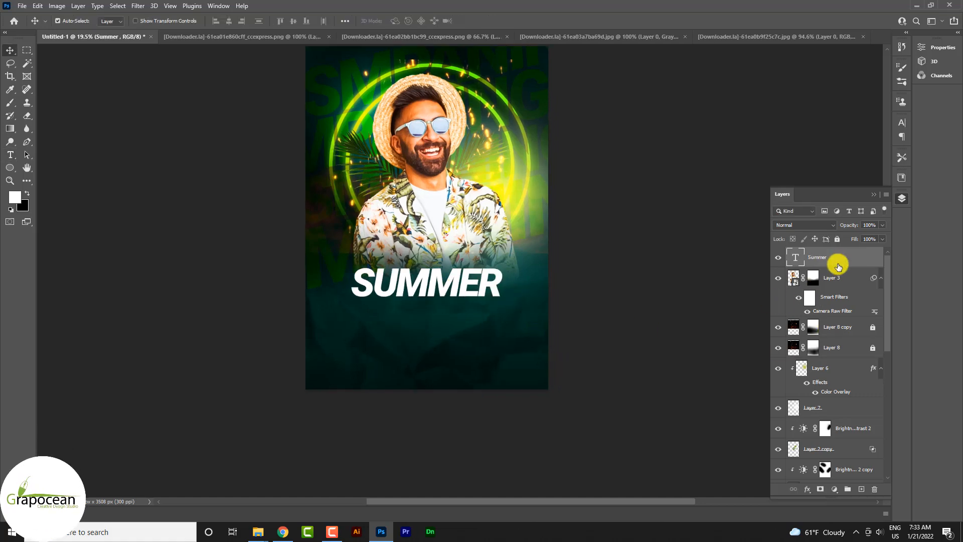
- Open the Blending Options of the SUMMER text layer and keep the title visible beside the dialog
{"action": "right_click", "coordinate": [854, 261]}
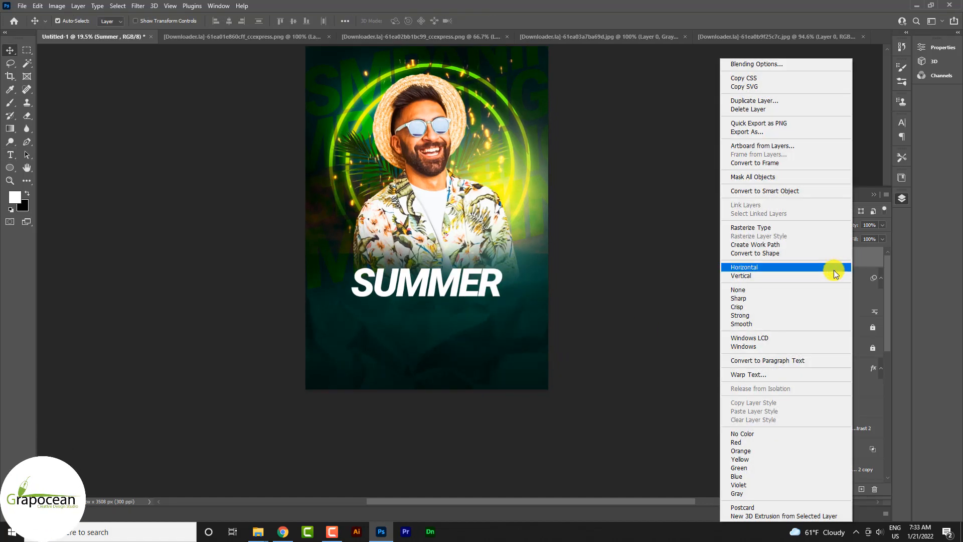
{"action": "left_click", "coordinate": [814, 64]}
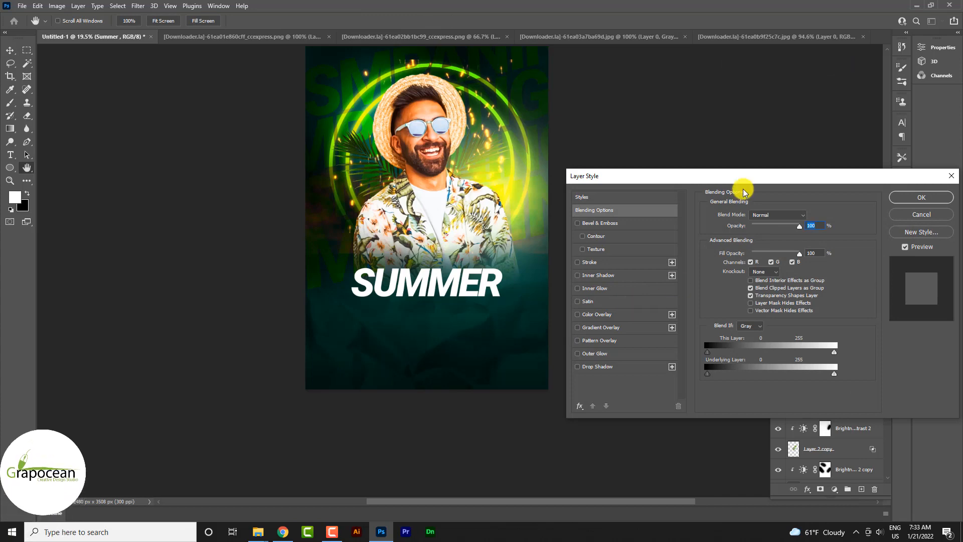
{"action": "left_click_drag", "start_coordinate": [726, 178], "coordinate": [406, 238]}
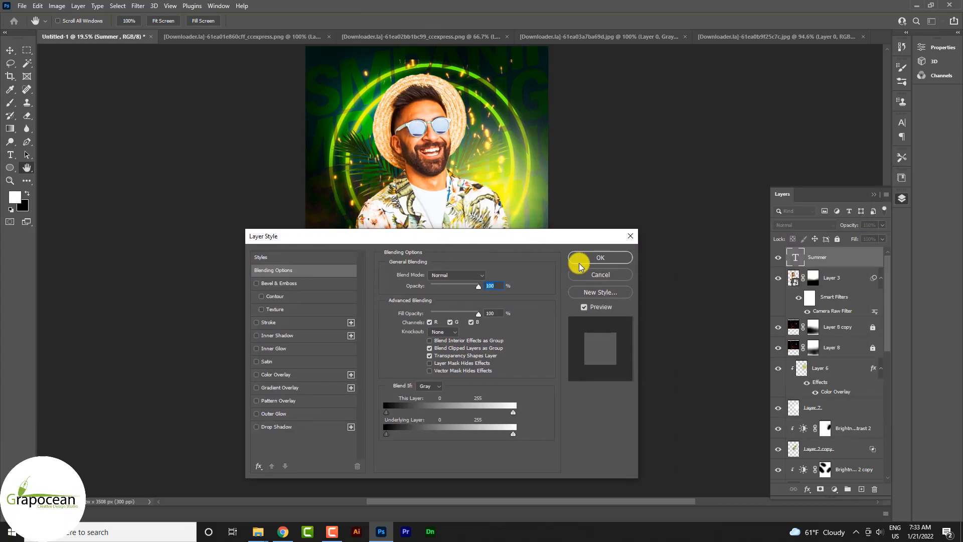
{"action": "left_click", "coordinate": [293, 390]}
{"action": "left_click_drag", "start_coordinate": [501, 240], "coordinate": [768, 215]}
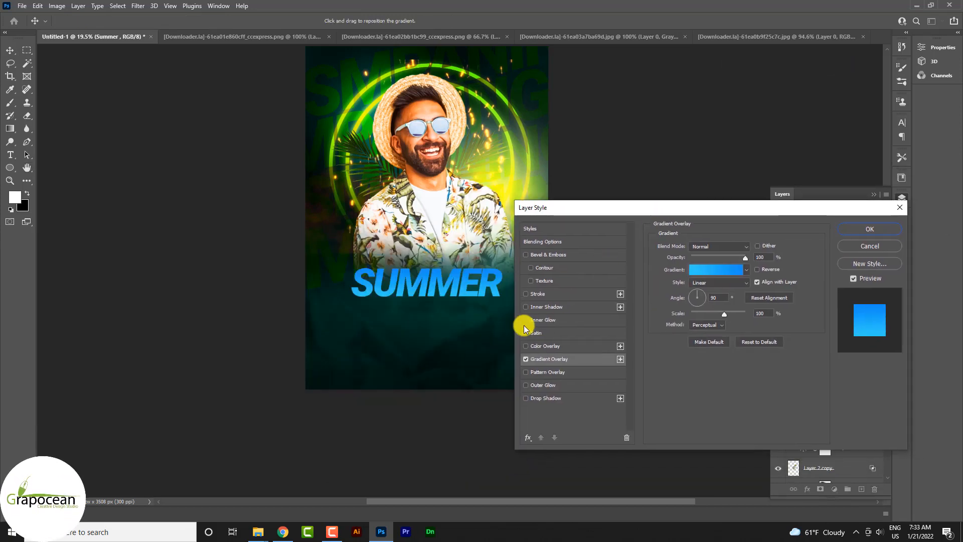
{"action": "left_click", "coordinate": [527, 360]}
- Apply a Bevel & Emboss to the SUMMER text with shadow color bfbfbf and a depth of 126%
{"action": "left_click", "coordinate": [561, 254]}
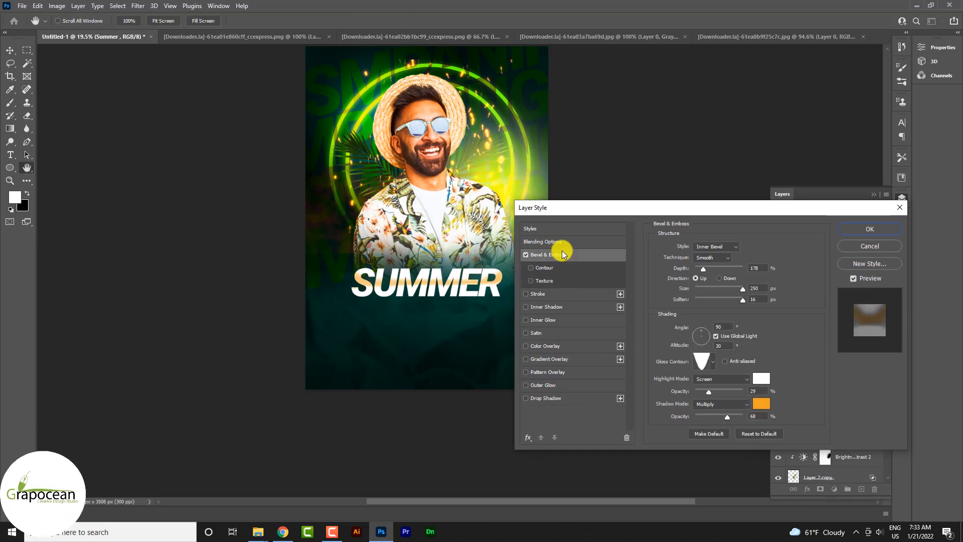
{"action": "left_click", "coordinate": [762, 401]}
{"action": "left_click_drag", "start_coordinate": [611, 274], "coordinate": [557, 269]}
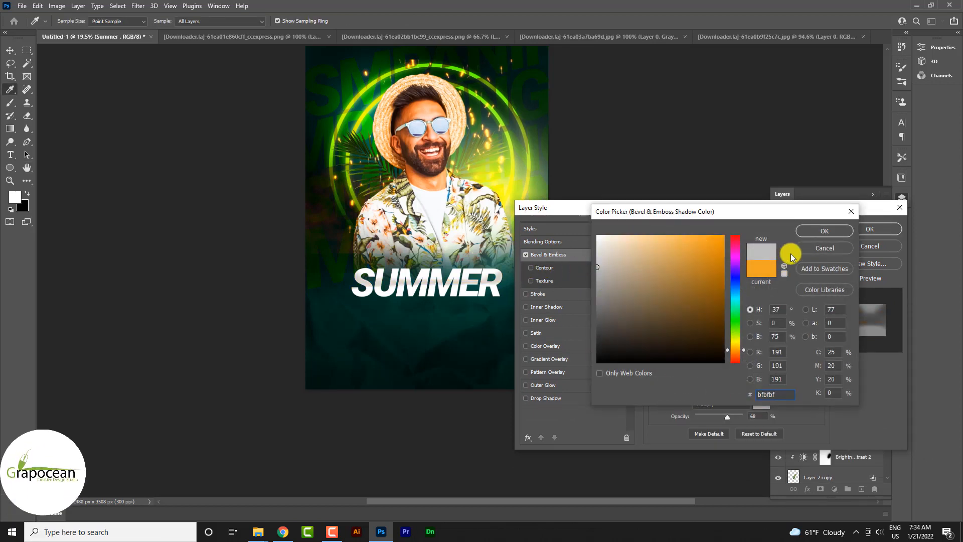
{"action": "left_click", "coordinate": [815, 230]}
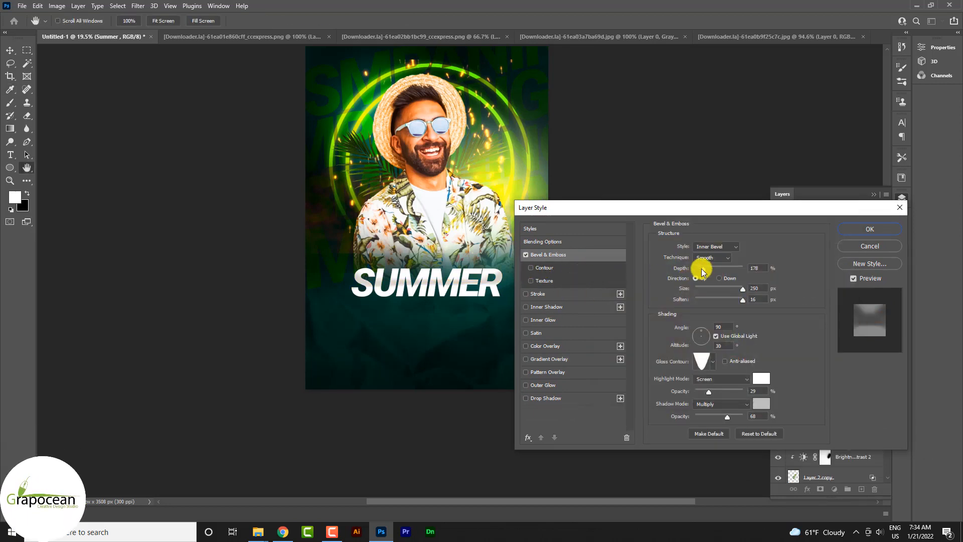
{"action": "left_click_drag", "start_coordinate": [702, 272], "coordinate": [704, 271]}
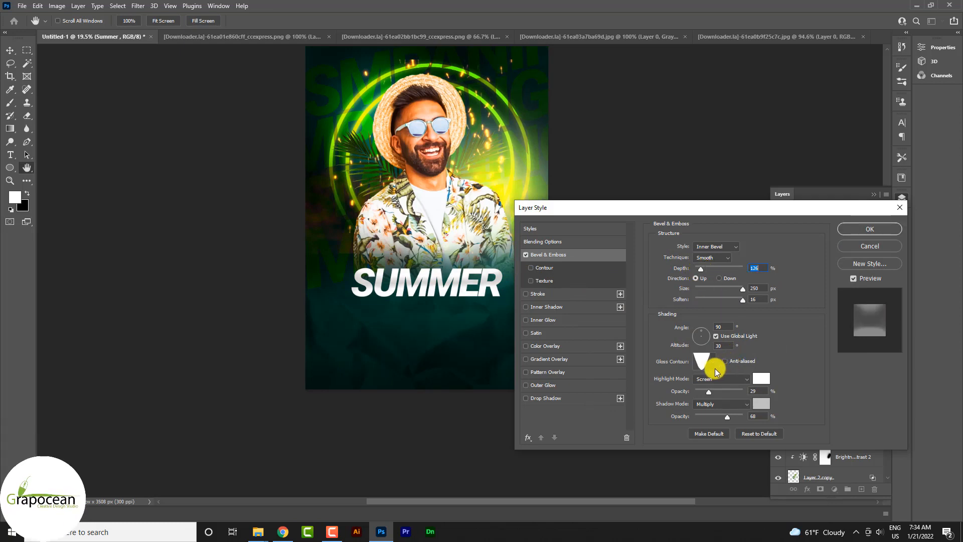
{"action": "left_click", "coordinate": [869, 228]}
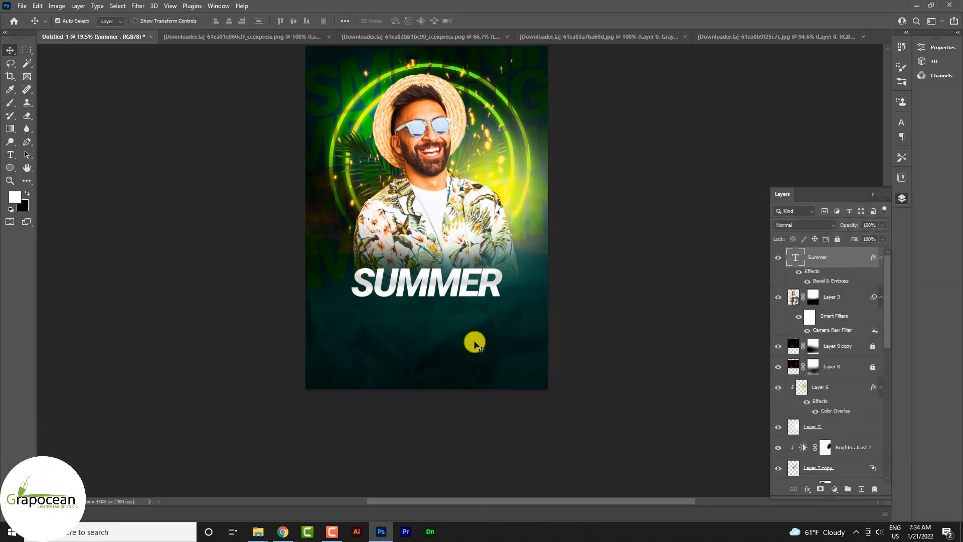
- Create a new 3D extrusion from the SUMMER text layer
{"action": "scroll", "coordinate": [474, 342], "scroll_direction": "up", "scroll_amount": 6}
{"action": "right_click", "coordinate": [834, 261]}
{"action": "left_click", "coordinate": [721, 250]}
{"action": "left_click_drag", "start_coordinate": [460, 255], "coordinate": [464, 246]}
{"action": "left_click", "coordinate": [154, 6]}
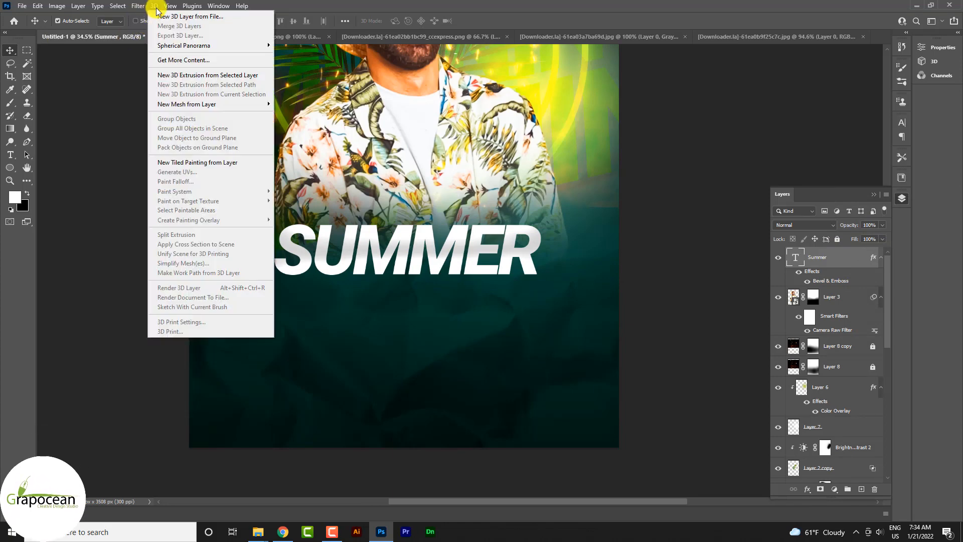
{"action": "left_click", "coordinate": [232, 75]}
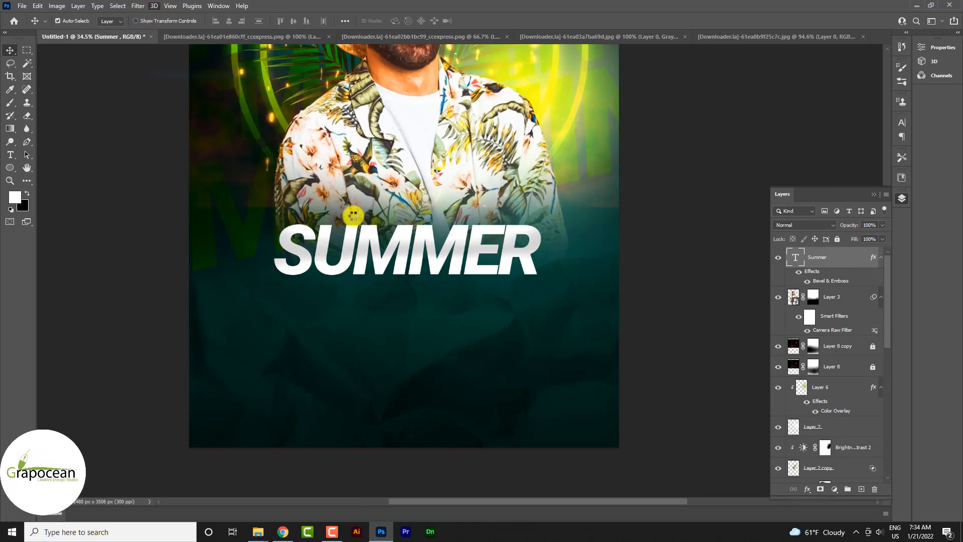
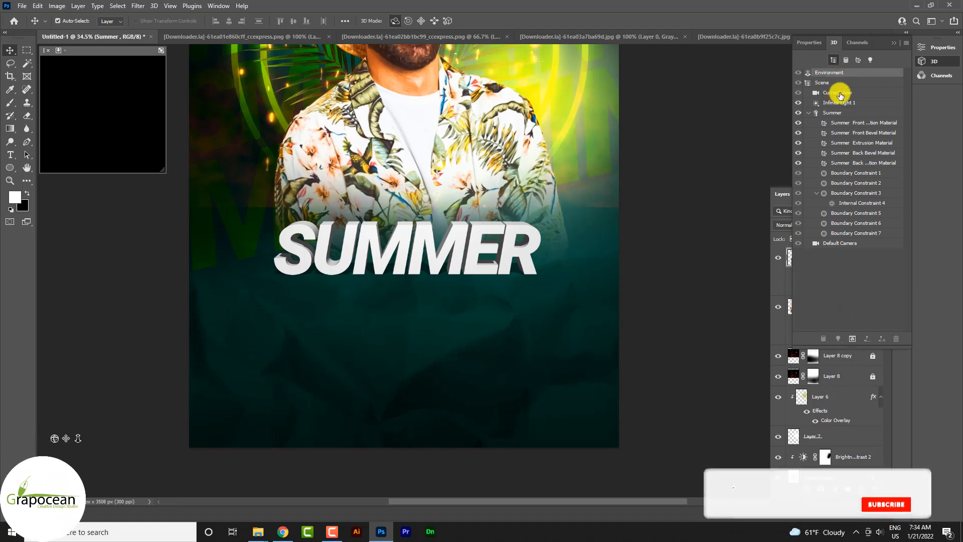
- Apply the sixth shape preset to the Summer 3D mesh to give the letters rounded, inflated faces
{"action": "double_click", "coordinate": [815, 116]}
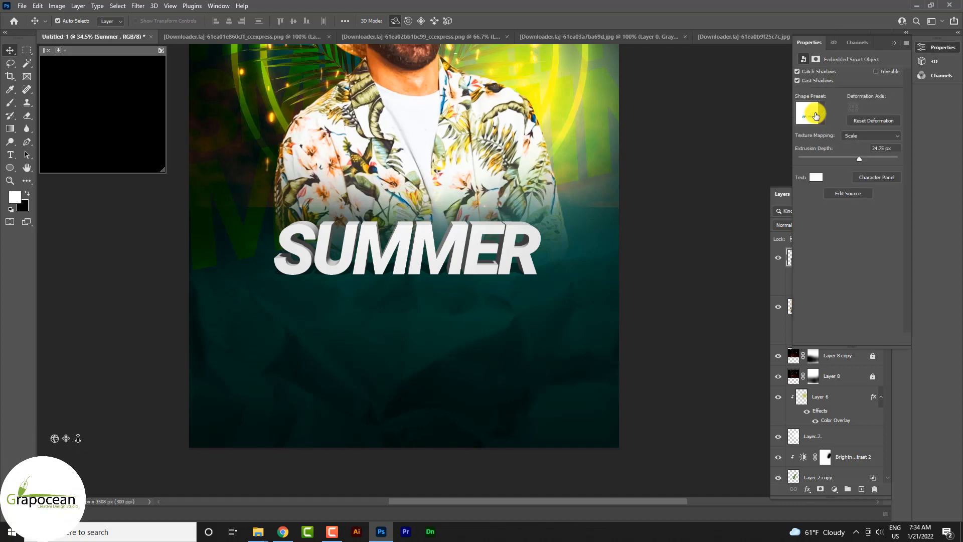
{"action": "left_click", "coordinate": [822, 113]}
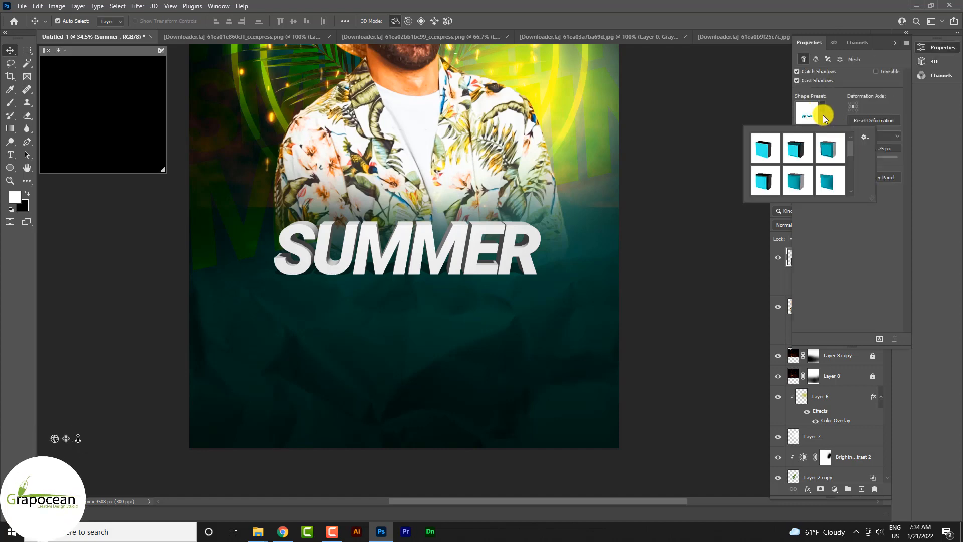
{"action": "left_click", "coordinate": [830, 185]}
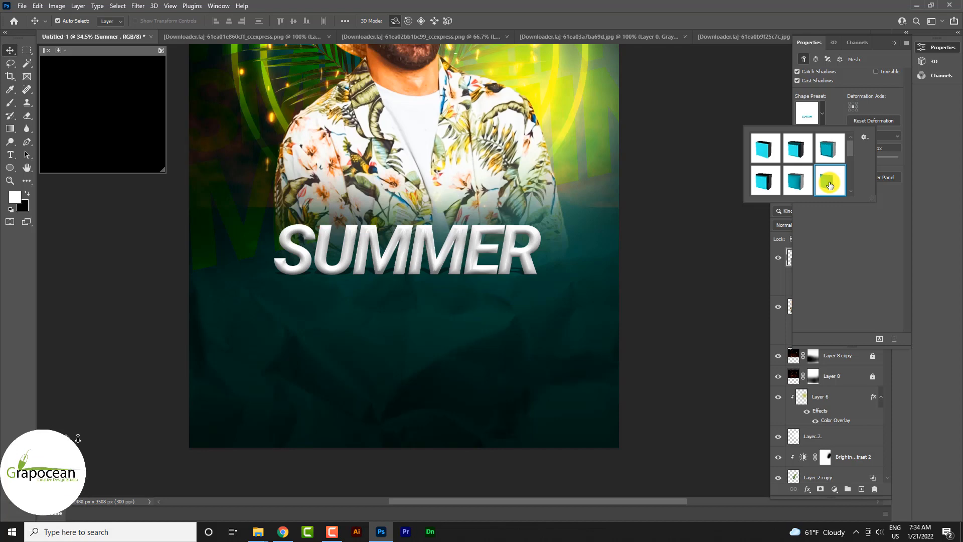
{"action": "left_click", "coordinate": [865, 239]}
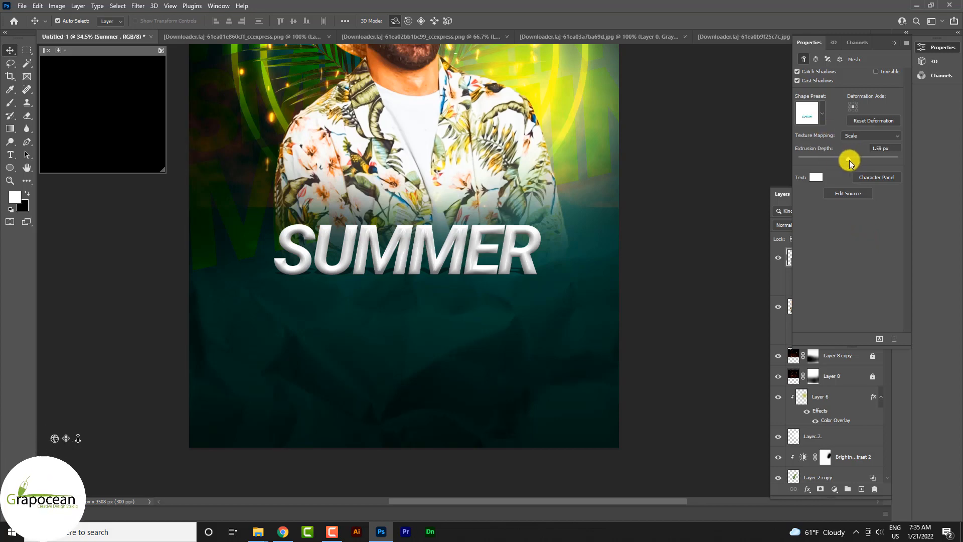
- Set the extrusion depth of the Summer 3D mesh to 27.68 px
{"action": "left_click_drag", "start_coordinate": [903, 163], "coordinate": [868, 162]}
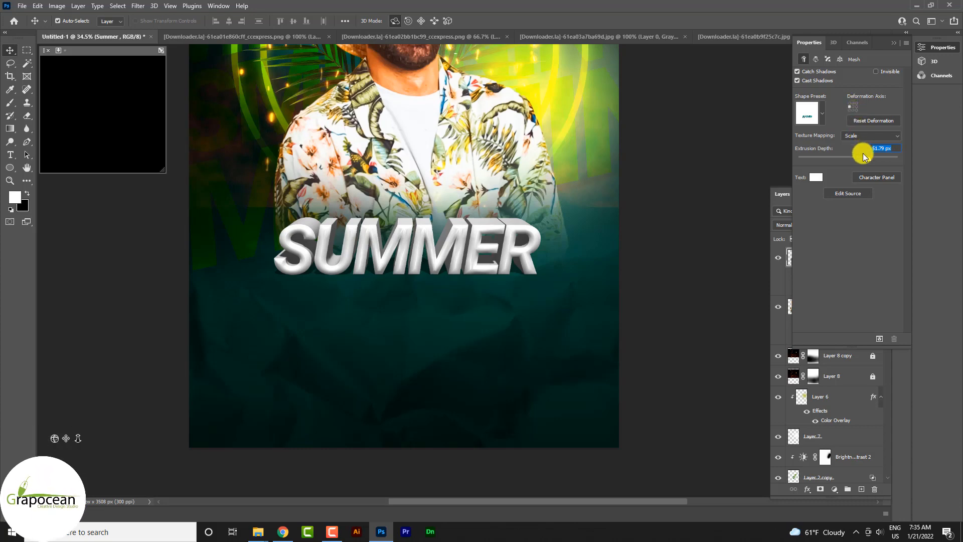
{"action": "left_click_drag", "start_coordinate": [870, 159], "coordinate": [858, 160]}
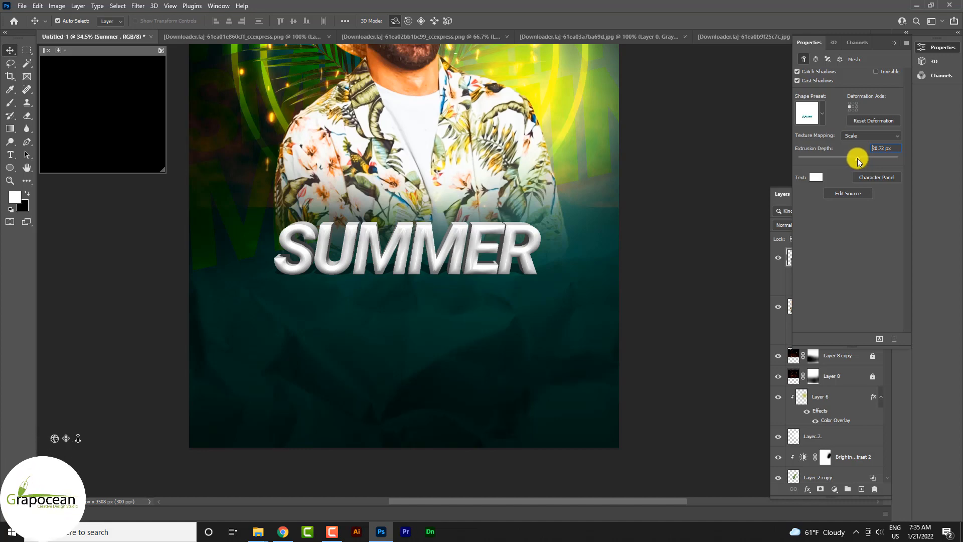
{"action": "left_click_drag", "start_coordinate": [858, 159], "coordinate": [858, 159]}
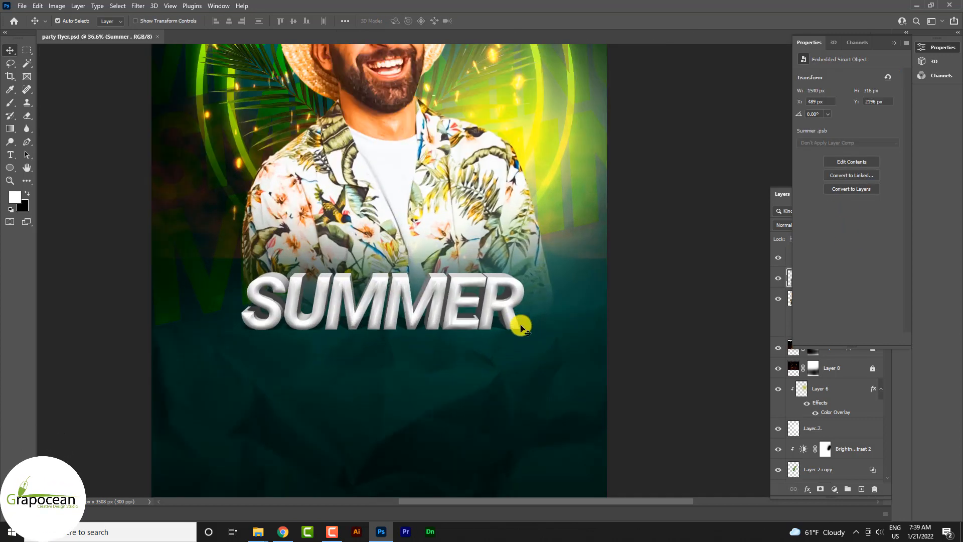
- Enlarge the SUMMER title to about 128% and raise it to overlap the lower edge of the man's shirt
{"action": "scroll", "coordinate": [521, 329], "scroll_direction": "up", "scroll_amount": 5}
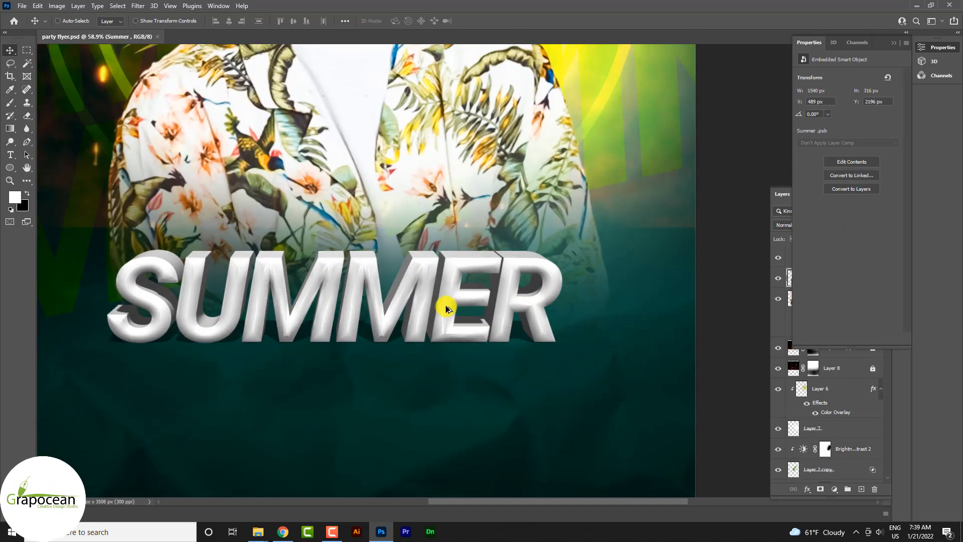
{"action": "key", "text": "ctrl+t"}
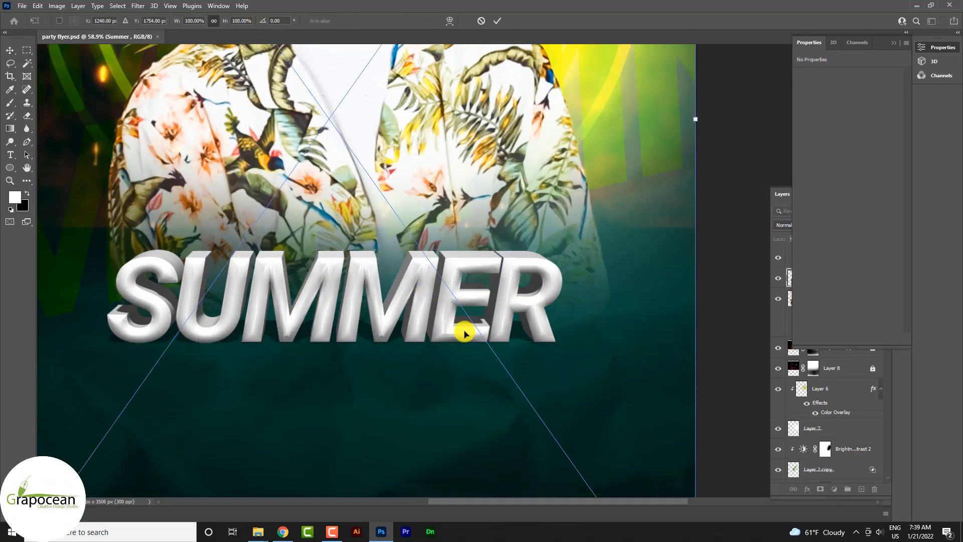
{"action": "key", "text": "ctrl+0"}
{"action": "scroll", "coordinate": [501, 376], "scroll_direction": "down", "scroll_amount": 3}
{"action": "left_click_drag", "start_coordinate": [547, 429], "coordinate": [574, 466]}
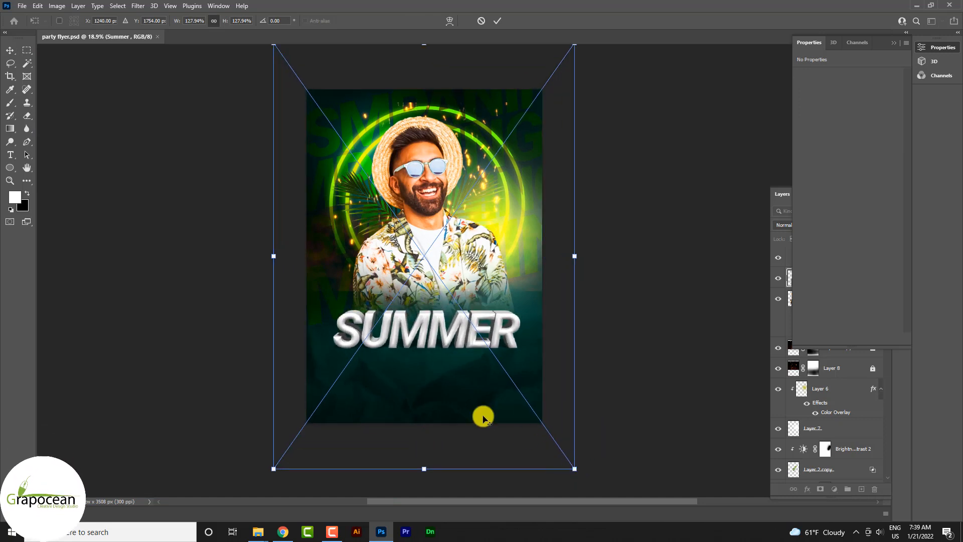
{"action": "left_click_drag", "start_coordinate": [484, 415], "coordinate": [462, 374]}
{"action": "mouse_move", "coordinate": [574, 236]}
{"action": "left_mouse_down"}
{"action": "mouse_move", "coordinate": [546, 242]}
{"action": "mouse_move", "coordinate": [569, 248]}
{"action": "left_mouse_up"}
{"action": "left_click", "coordinate": [497, 22]}
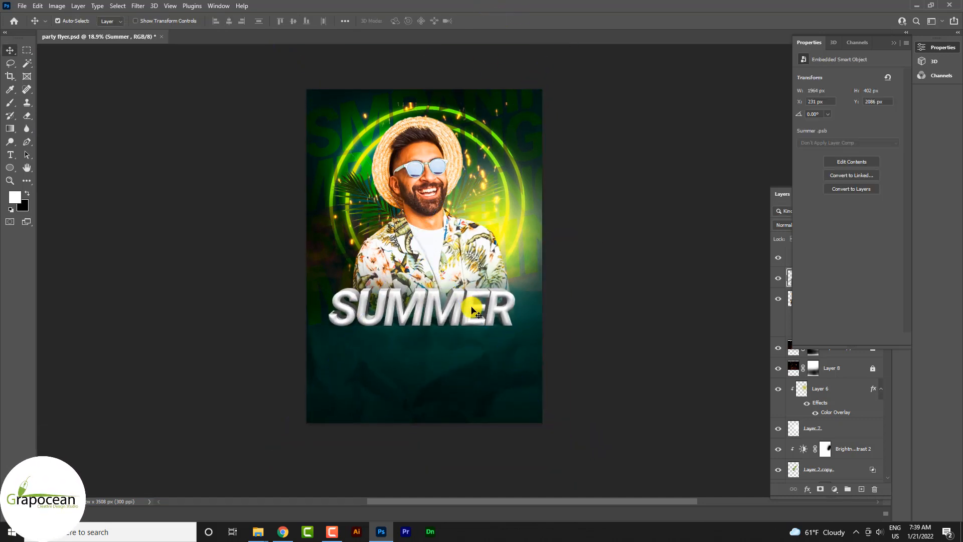
- Shift the SUMMER title slightly up and to the right, to X 304 px and Y 2005 px
{"action": "scroll", "coordinate": [469, 307], "scroll_direction": "up", "scroll_amount": 3}
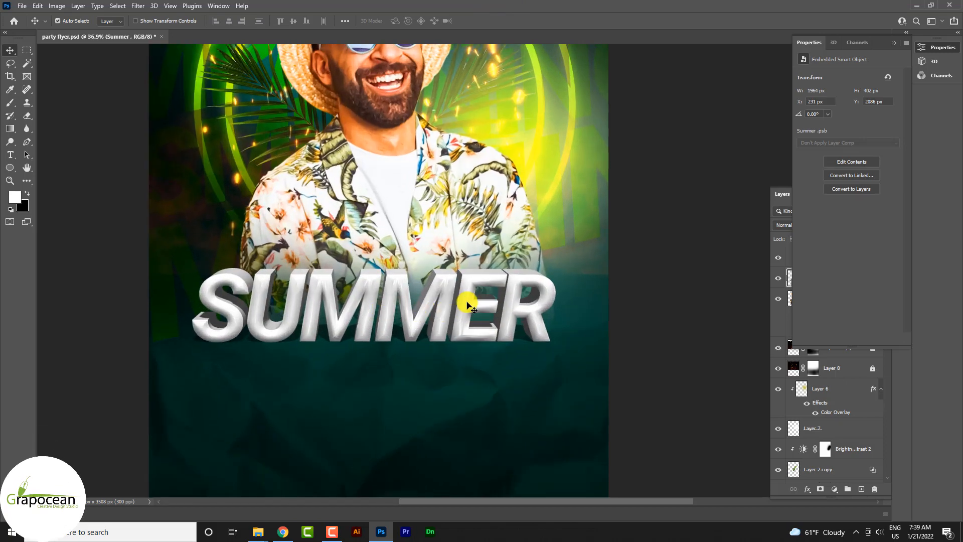
{"action": "mouse_move", "coordinate": [450, 299]}
{"action": "left_mouse_down"}
{"action": "mouse_move", "coordinate": [461, 275]}
{"action": "mouse_move", "coordinate": [462, 284]}
{"action": "left_mouse_up"}
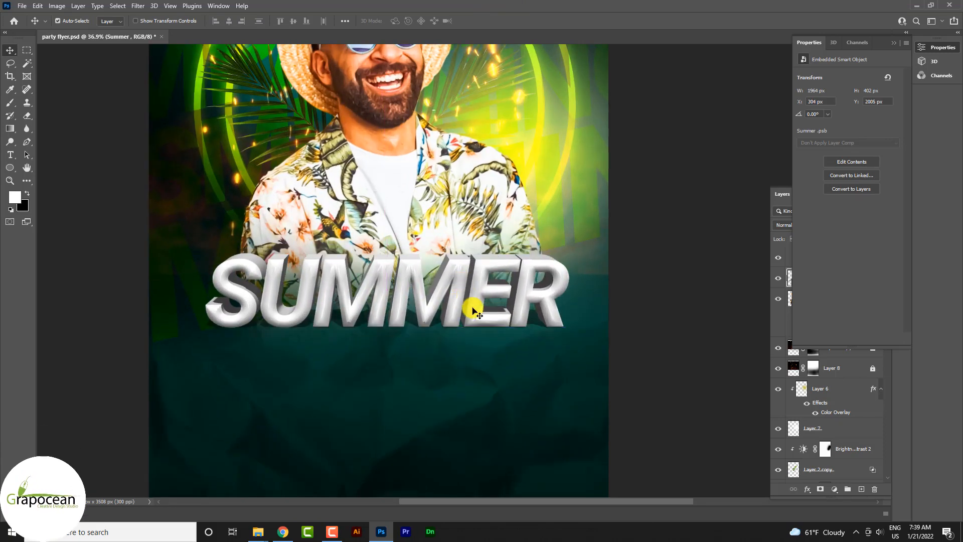
{"action": "scroll", "coordinate": [468, 305], "scroll_direction": "down", "scroll_amount": 3}
{"action": "scroll", "coordinate": [401, 331], "scroll_direction": "up", "scroll_amount": 3}
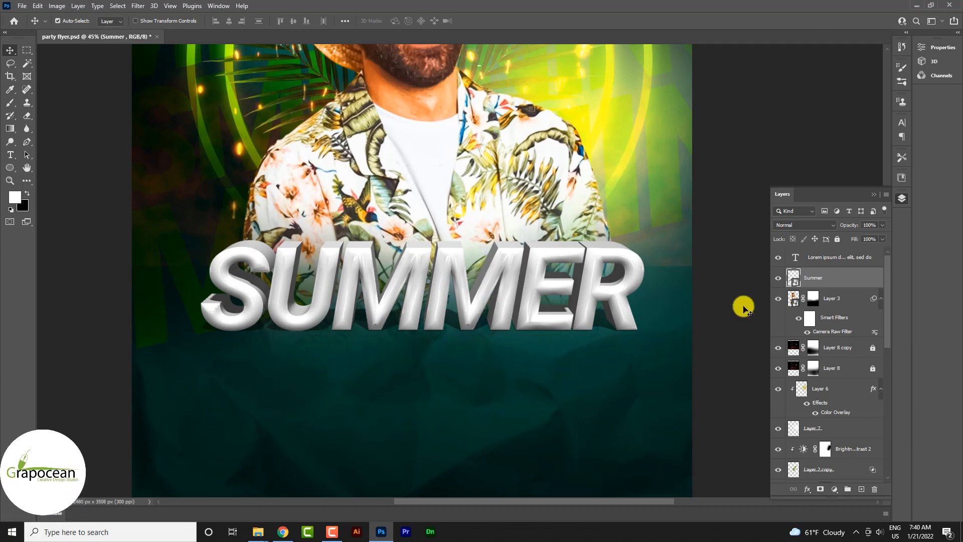
- Add a Gradient Overlay to the Summer layer with the Color Burn blend mode
{"action": "right_click", "coordinate": [834, 278]}
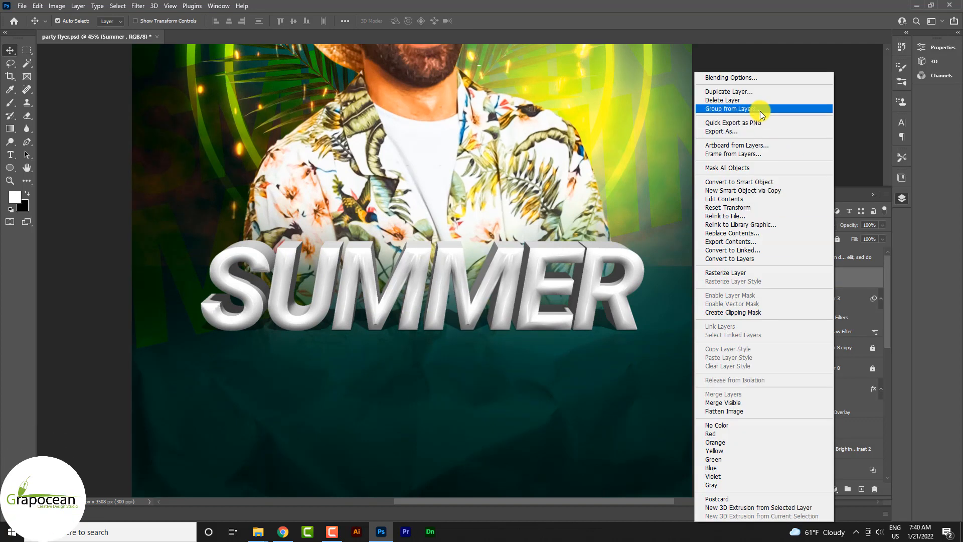
{"action": "left_click", "coordinate": [749, 77]}
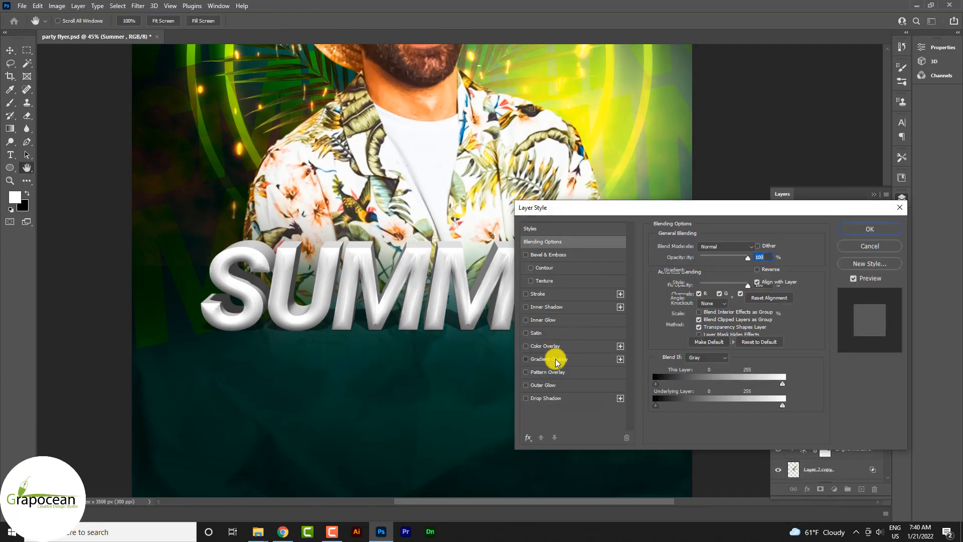
{"action": "left_click", "coordinate": [555, 360]}
{"action": "left_click", "coordinate": [724, 246]}
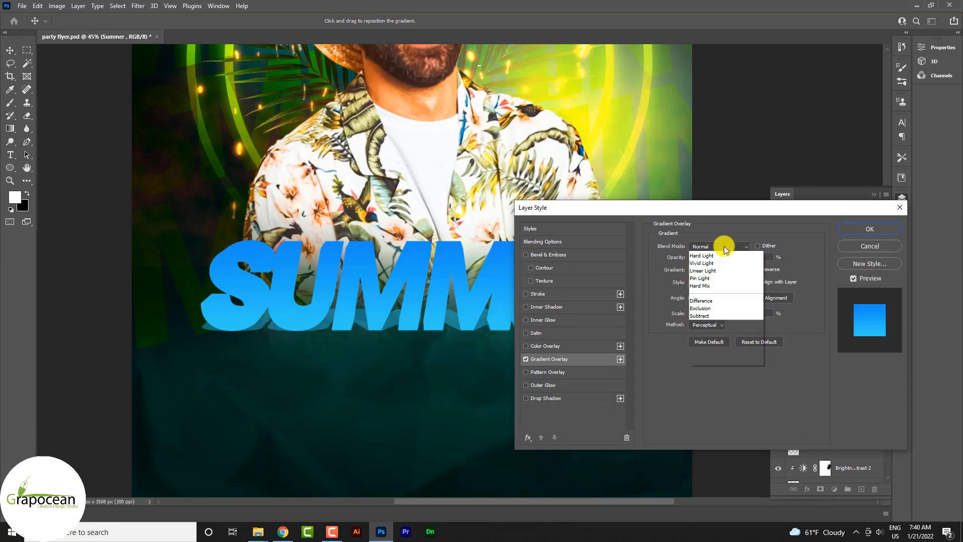
{"action": "left_click", "coordinate": [672, 369]}
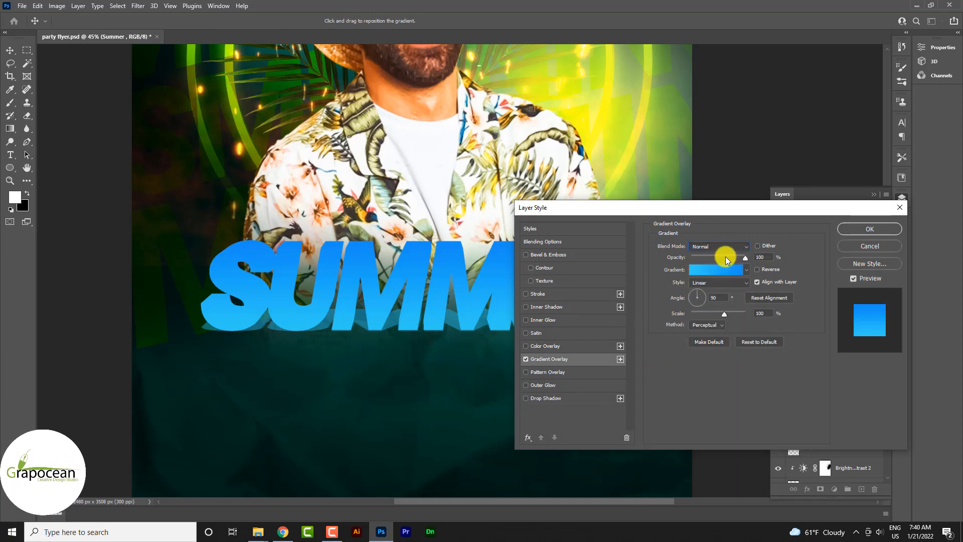
{"action": "left_click", "coordinate": [724, 246]}
{"action": "left_click", "coordinate": [718, 278]}
{"action": "key", "text": "Down"}
{"action": "key", "text": "Down"}
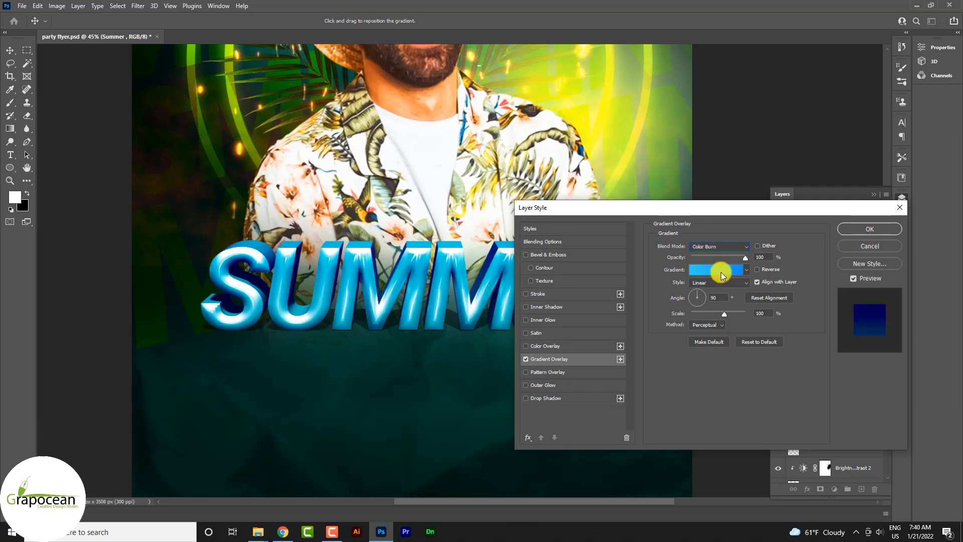
- Use the Orange_05 preset from the Oranges group as the overlay gradient and apply the layer style
{"action": "left_click", "coordinate": [721, 272]}
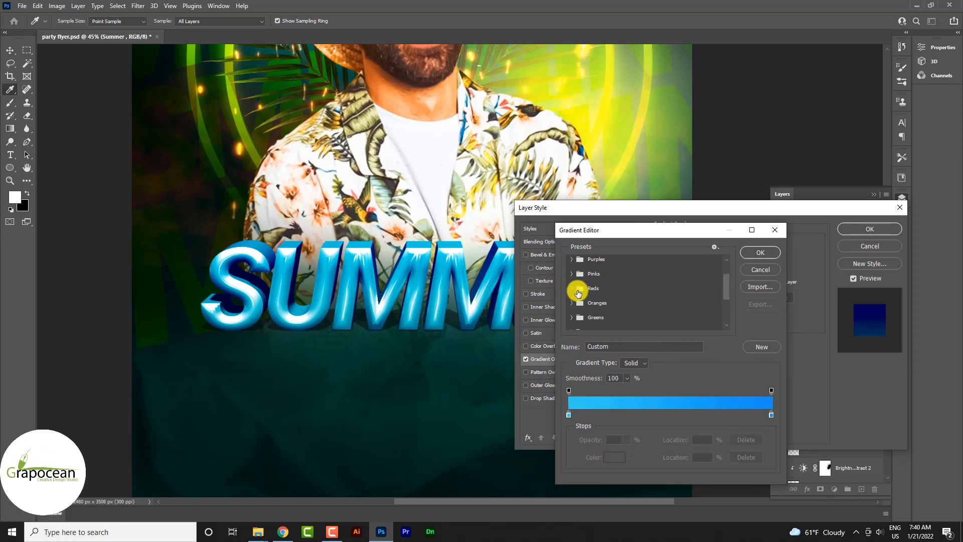
{"action": "left_click", "coordinate": [578, 310]}
{"action": "scroll", "coordinate": [665, 318], "scroll_direction": "down", "scroll_amount": 2}
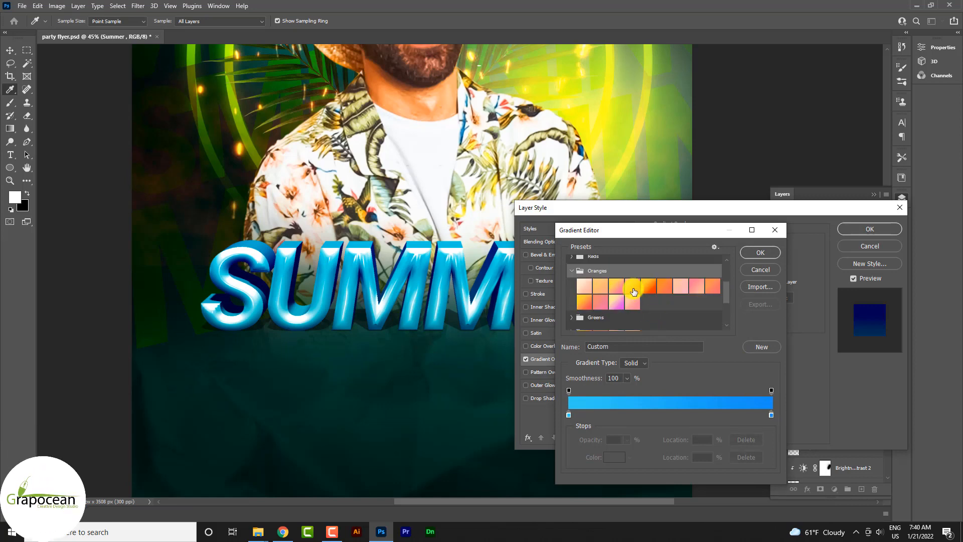
{"action": "left_click", "coordinate": [647, 287]}
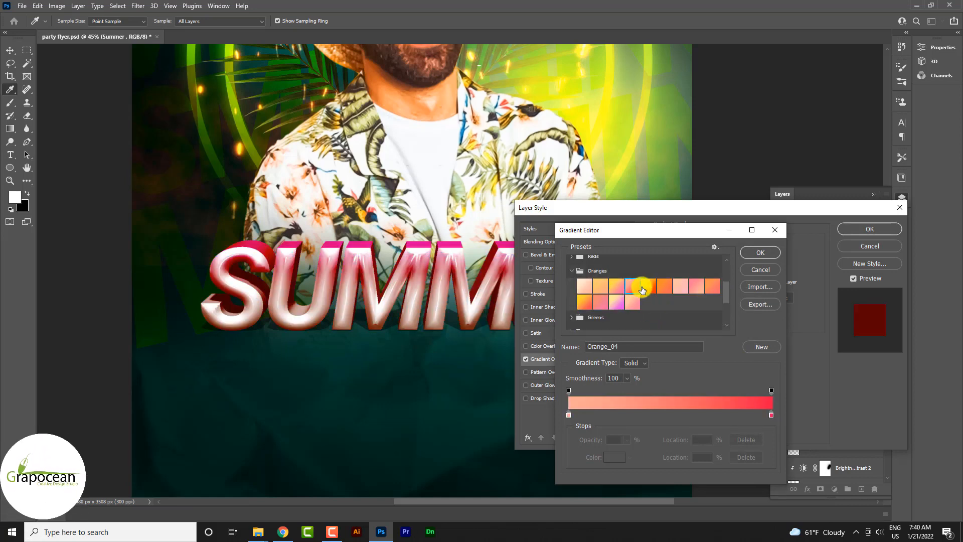
{"action": "left_click", "coordinate": [757, 252]}
{"action": "left_click", "coordinate": [842, 230]}
- Check the title on the whole poster and reopen the Summer layer's Gradient Overlay settings
{"action": "scroll", "coordinate": [527, 376], "scroll_direction": "down", "scroll_amount": 4}
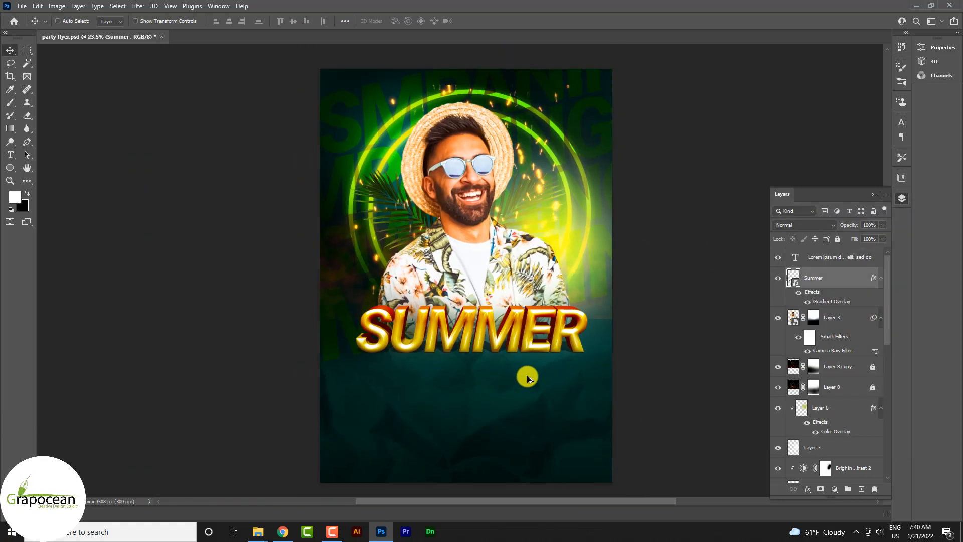
{"action": "scroll", "coordinate": [526, 376], "scroll_direction": "down", "scroll_amount": 2}
{"action": "scroll", "coordinate": [546, 331], "scroll_direction": "up", "scroll_amount": 4}
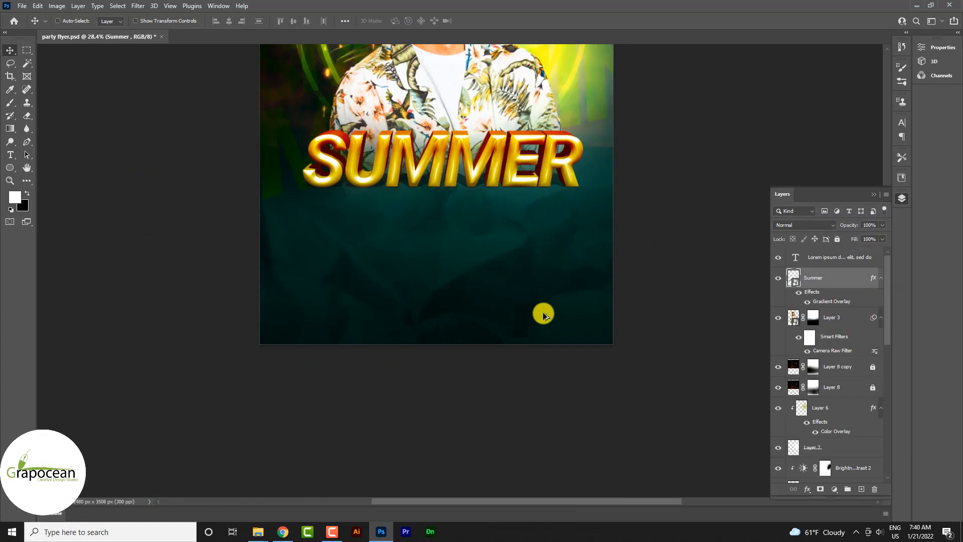
{"action": "scroll", "coordinate": [543, 314], "scroll_direction": "up", "scroll_amount": 2}
{"action": "double_click", "coordinate": [819, 303]}
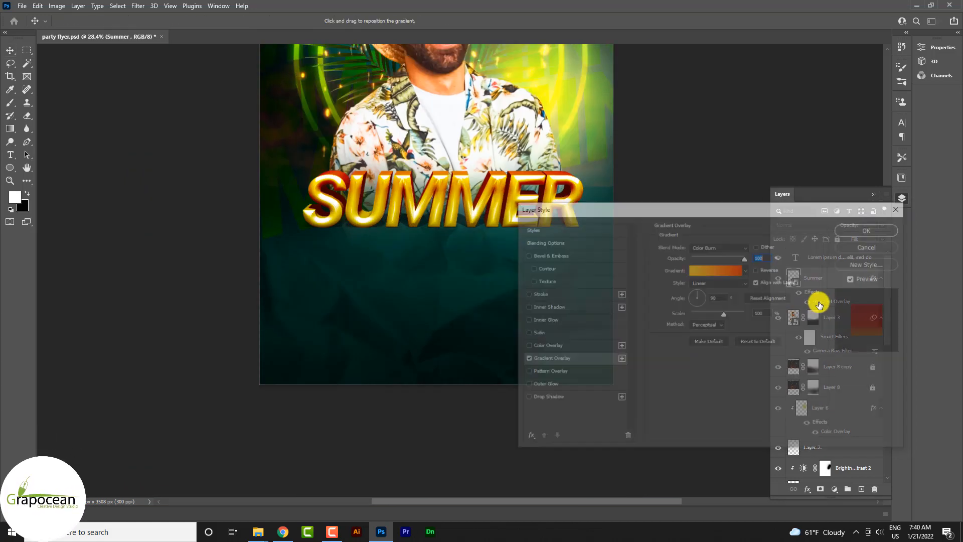
- Try several other Oranges gradient presets on the SUMMER title and return to Orange_05
{"action": "left_click", "coordinate": [746, 269]}
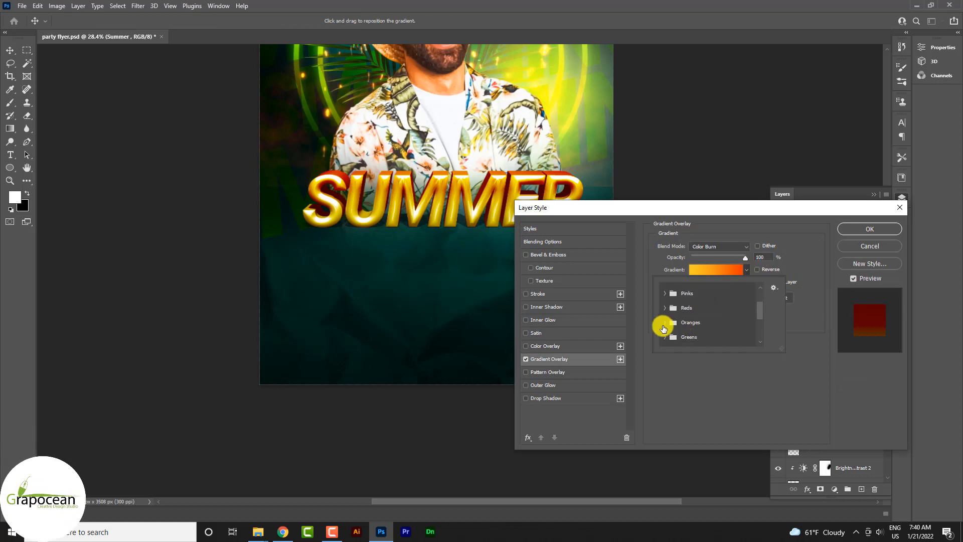
{"action": "scroll", "coordinate": [681, 330], "scroll_direction": "down", "scroll_amount": 2}
{"action": "left_click", "coordinate": [743, 300]}
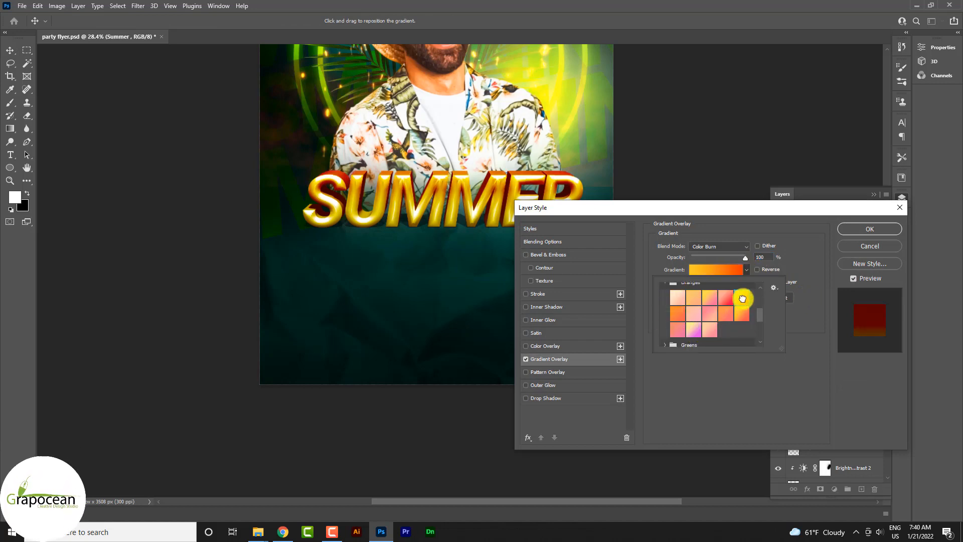
{"action": "left_click", "coordinate": [721, 314]}
{"action": "left_click", "coordinate": [710, 315]}
{"action": "left_click", "coordinate": [705, 332]}
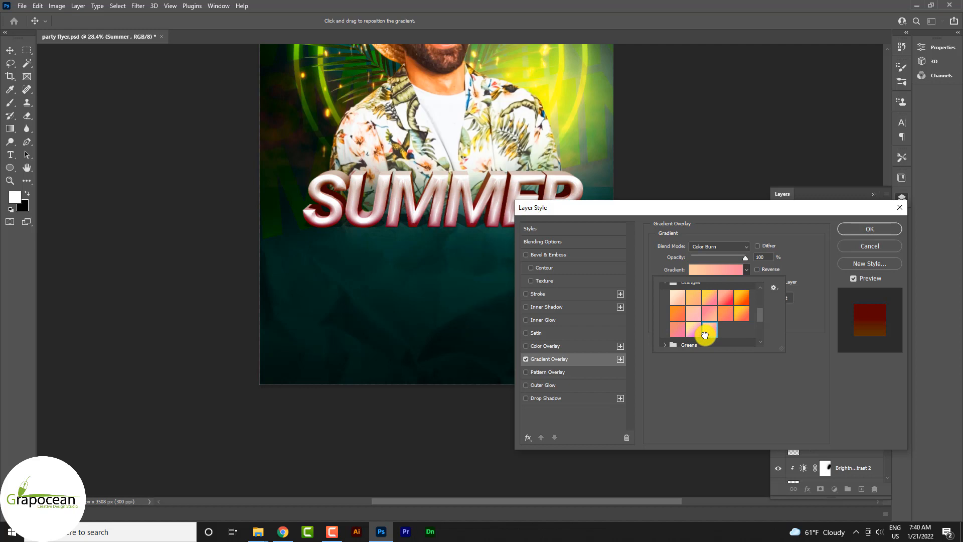
{"action": "left_click", "coordinate": [683, 317]}
{"action": "left_click", "coordinate": [697, 315]}
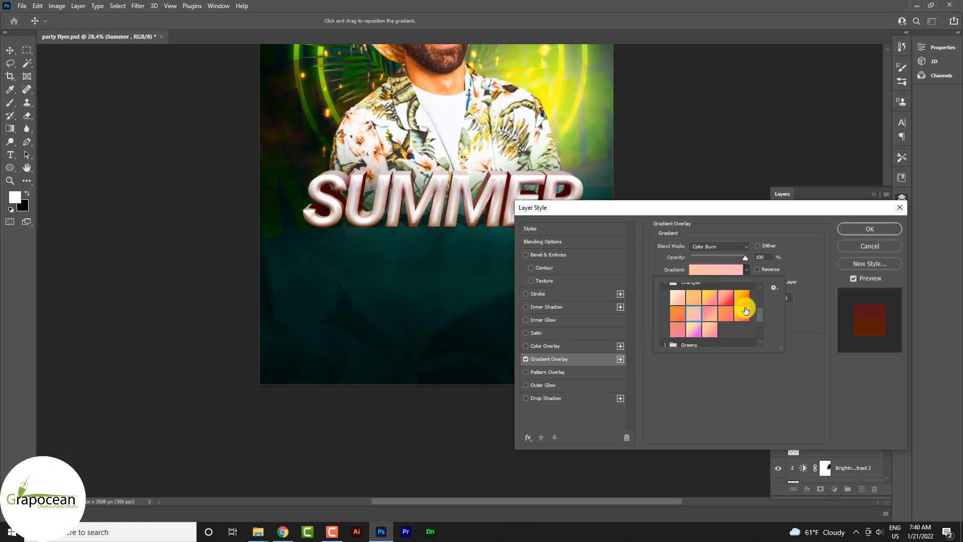
{"action": "left_click", "coordinate": [746, 311]}
{"action": "left_click", "coordinate": [742, 298]}
- Open the overlay gradient for editing and give its end stop a bright yellow sampled from the poster's glow
{"action": "left_click", "coordinate": [726, 273]}
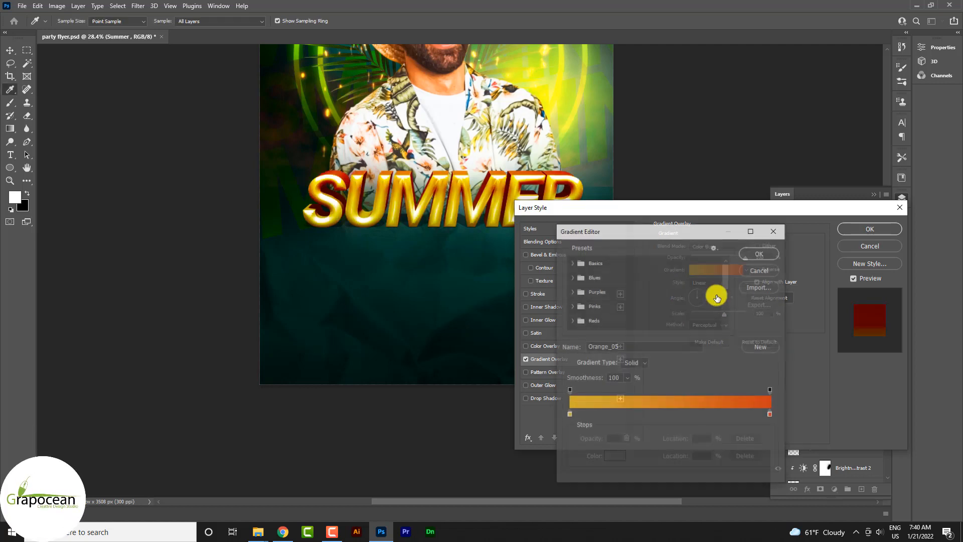
{"action": "double_click", "coordinate": [771, 414]}
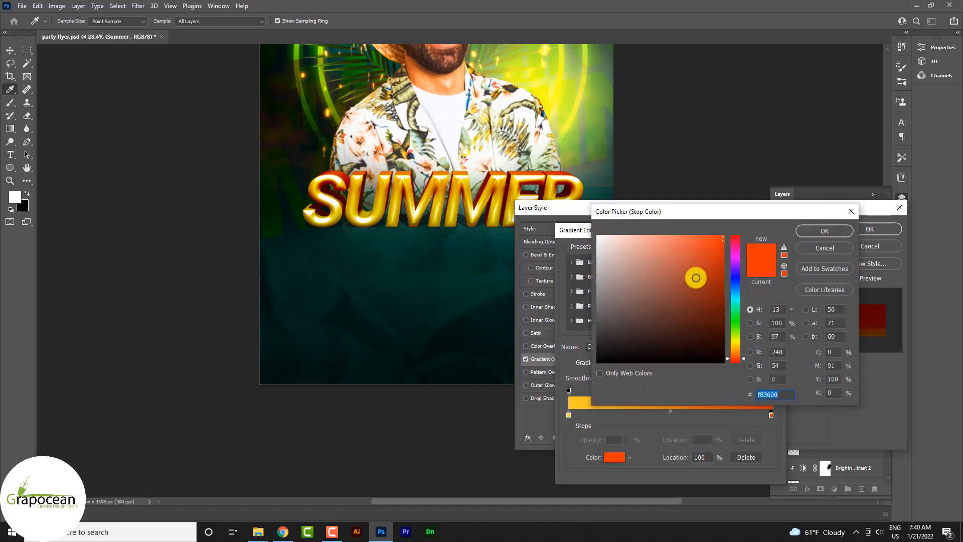
{"action": "left_click", "coordinate": [556, 96]}
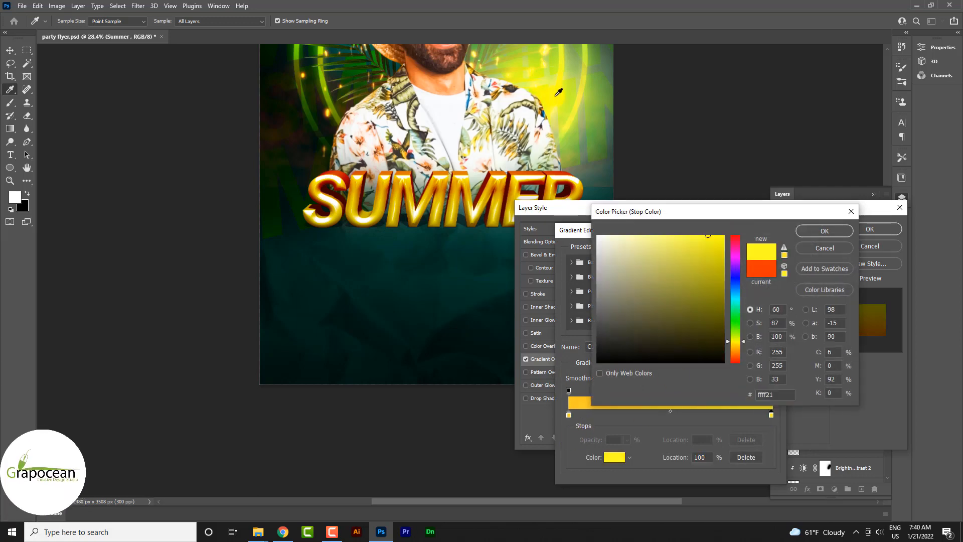
{"action": "left_click", "coordinate": [831, 231]}
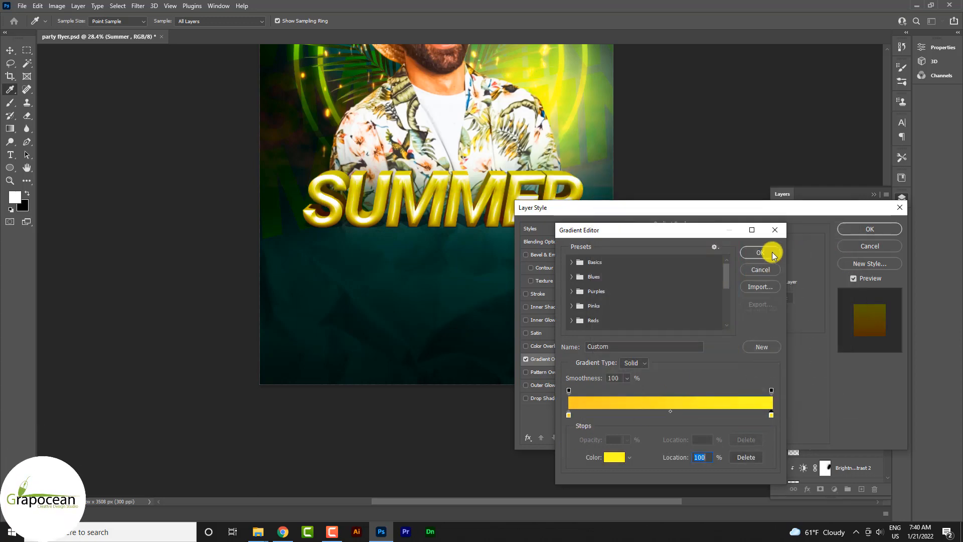
{"action": "left_click", "coordinate": [770, 414]}
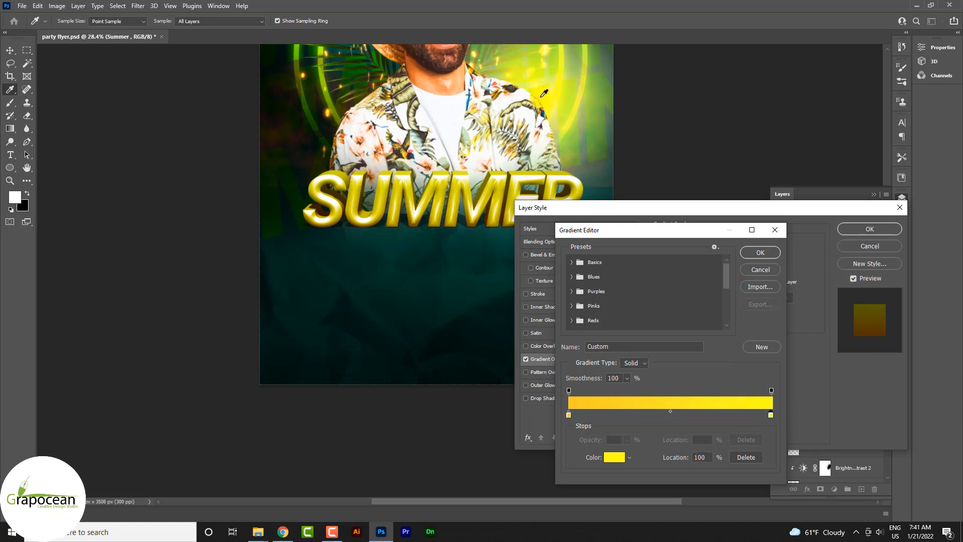
- Try green and olive tones on the gradient's end stop and settle on yellow fff600
{"action": "double_click", "coordinate": [772, 415]}
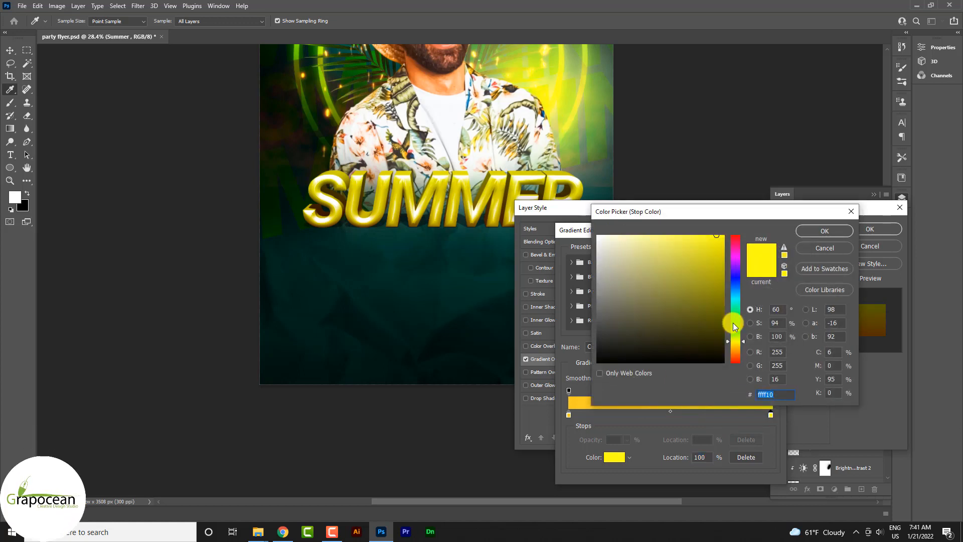
{"action": "left_click_drag", "start_coordinate": [733, 323], "coordinate": [734, 313]}
{"action": "left_click_drag", "start_coordinate": [697, 253], "coordinate": [736, 289]}
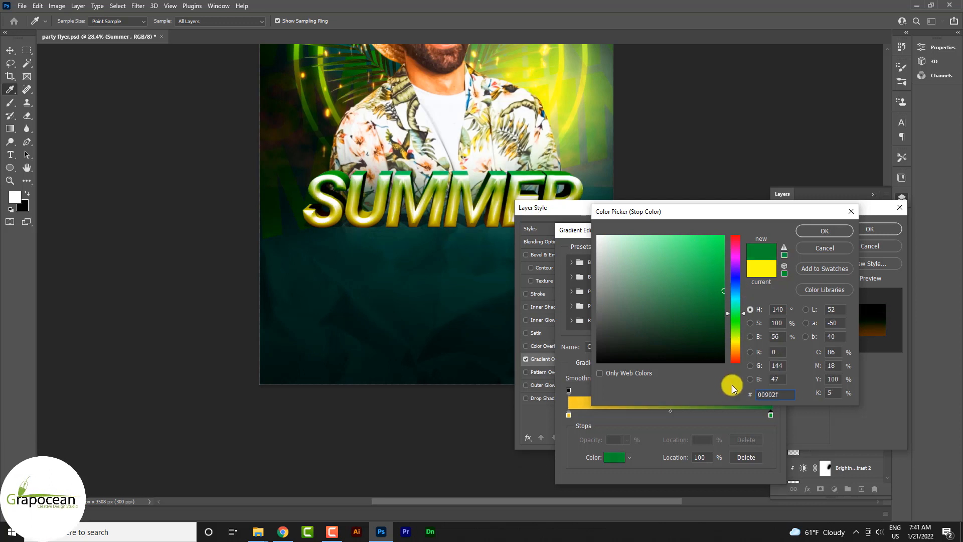
{"action": "left_click_drag", "start_coordinate": [735, 351], "coordinate": [735, 341]}
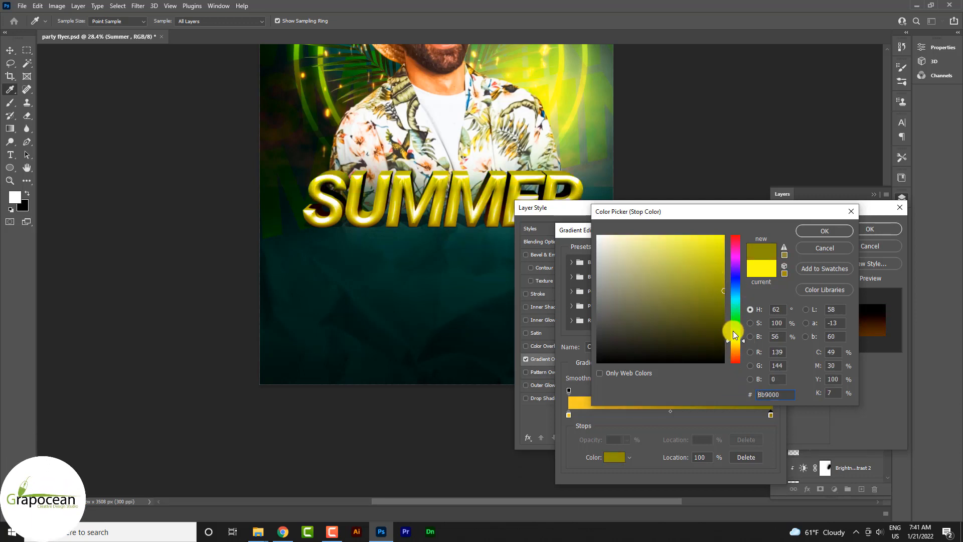
{"action": "left_click_drag", "start_coordinate": [712, 278], "coordinate": [738, 219]}
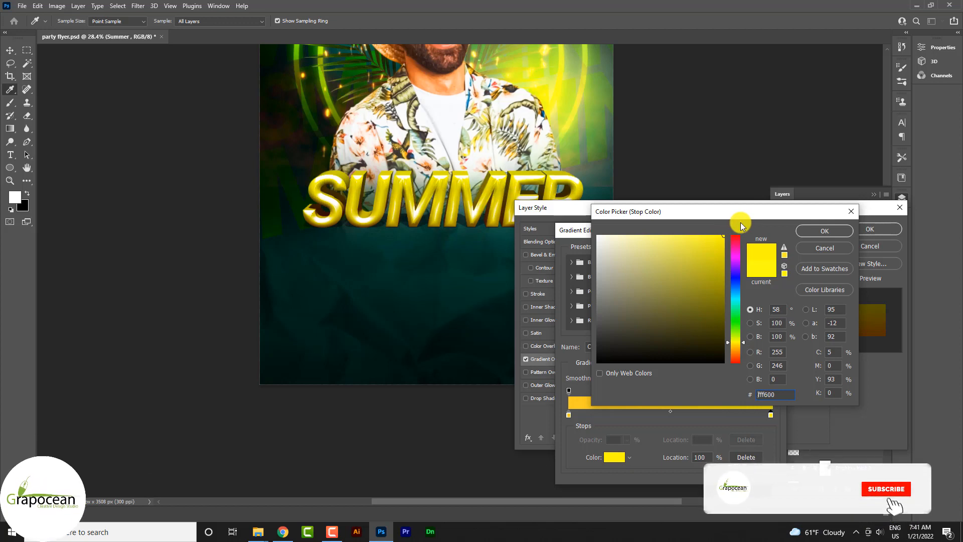
{"action": "left_click", "coordinate": [831, 232]}
- Recolour the gradient's start stop to teal 00cba5, based on a tone sampled from the dark lower background
{"action": "double_click", "coordinate": [569, 414]}
{"action": "left_click", "coordinate": [425, 268]}
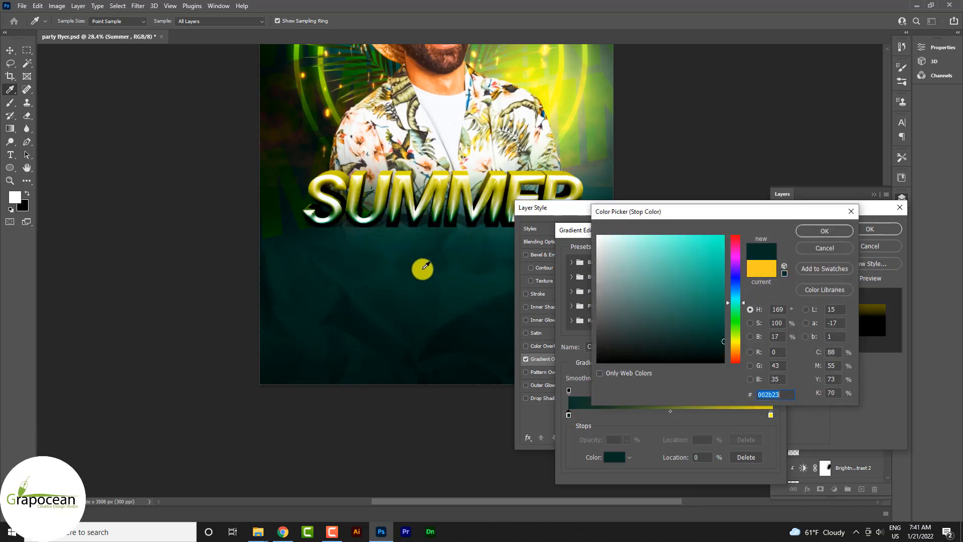
{"action": "mouse_move", "coordinate": [671, 313]}
{"action": "left_mouse_down"}
{"action": "mouse_move", "coordinate": [738, 286]}
{"action": "mouse_move", "coordinate": [737, 262]}
{"action": "left_mouse_up"}
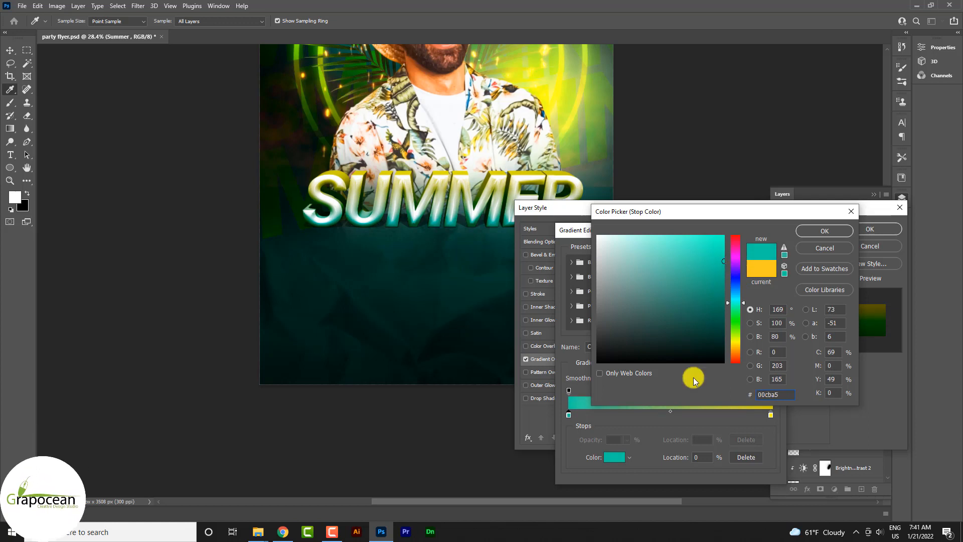
{"action": "left_click", "coordinate": [833, 230]}
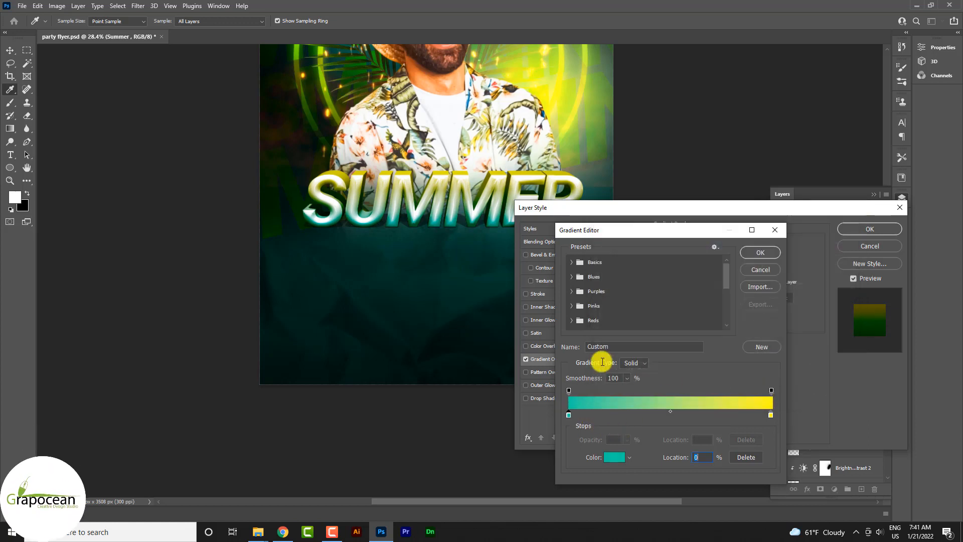
- Move the teal colour stop to 17% and darken it to 00aa89
{"action": "left_click_drag", "start_coordinate": [578, 415], "coordinate": [603, 416]}
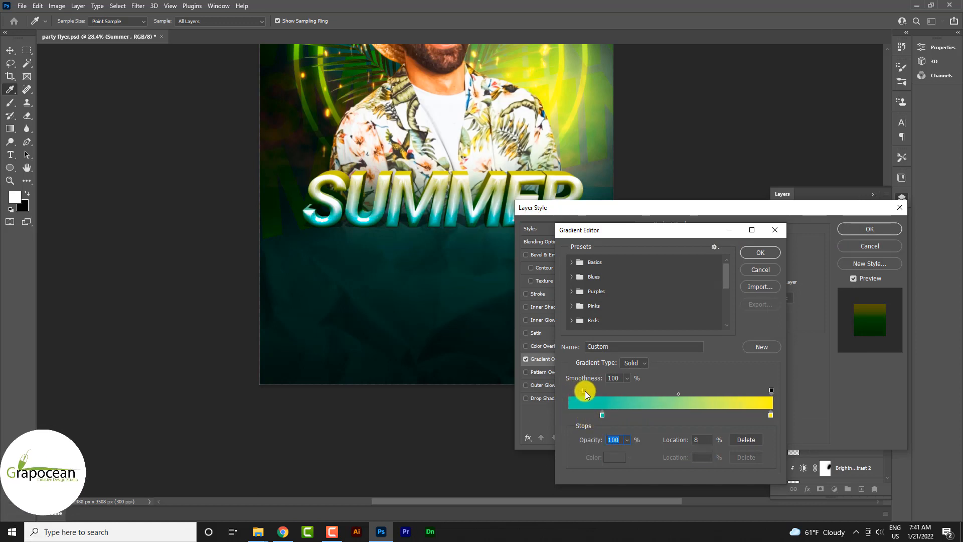
{"action": "double_click", "coordinate": [603, 416]}
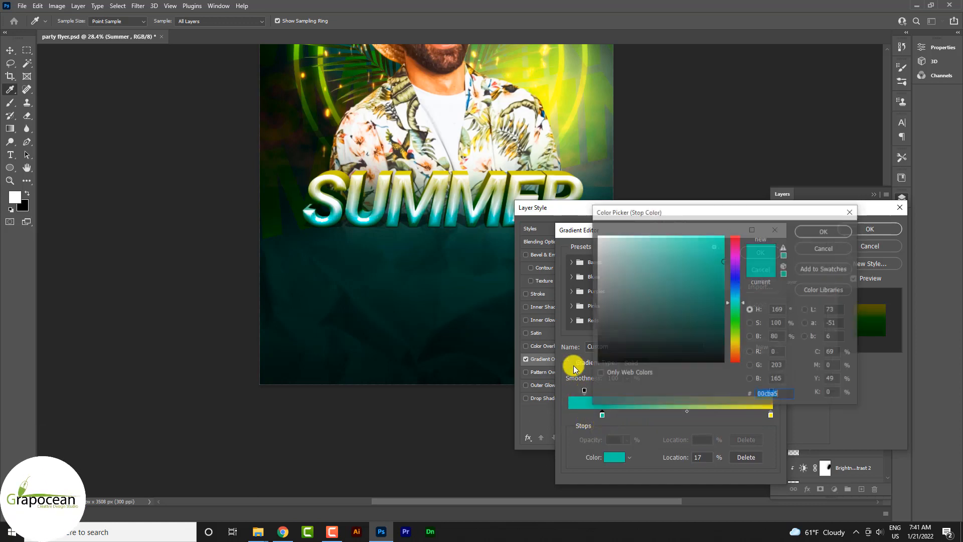
{"action": "left_click", "coordinate": [497, 291]}
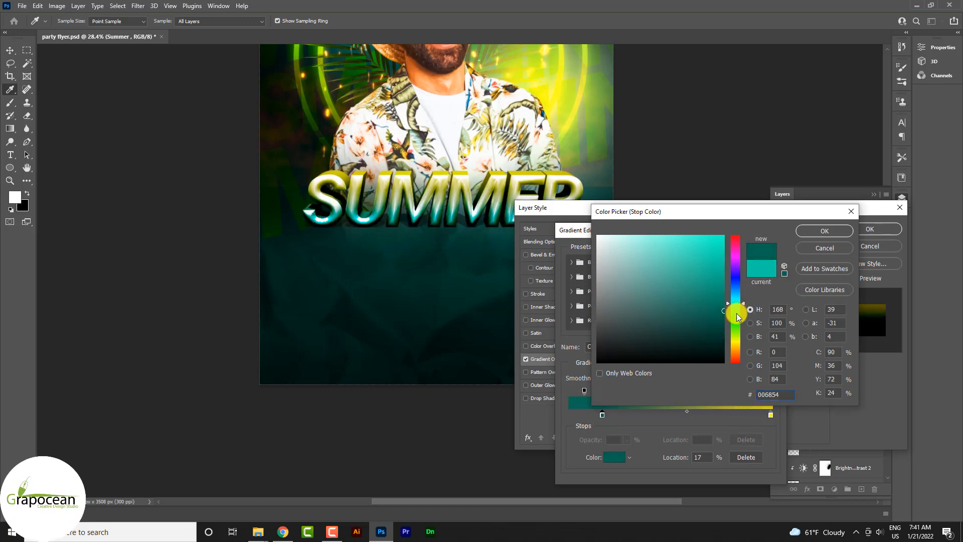
{"action": "left_click", "coordinate": [759, 270]}
{"action": "left_click", "coordinate": [761, 266]}
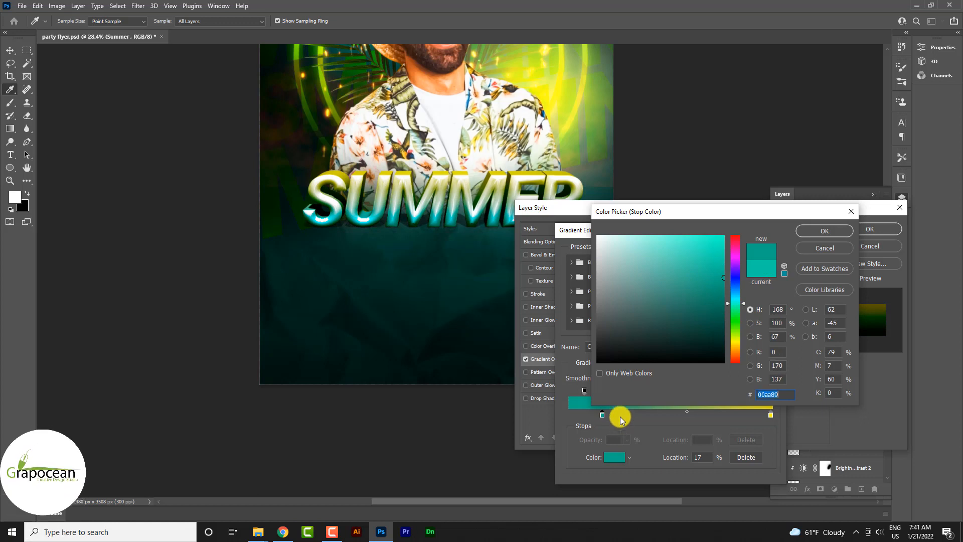
{"action": "left_click", "coordinate": [825, 231]}
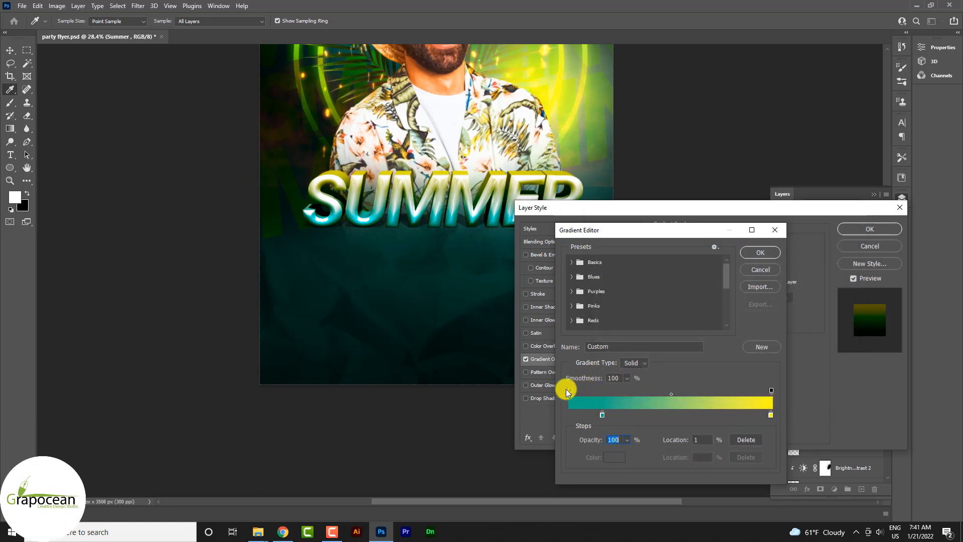
- Return the opacity stop to the gradient's start with the teal stop at 23%, and apply the layer style
{"action": "left_click_drag", "start_coordinate": [568, 390], "coordinate": [557, 391]}
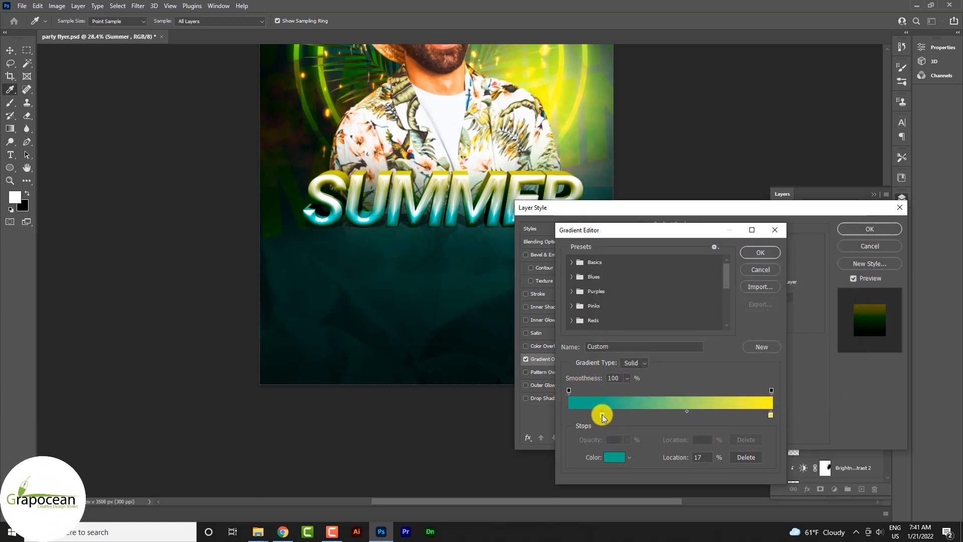
{"action": "left_click", "coordinate": [761, 252]}
{"action": "left_click", "coordinate": [869, 230]}
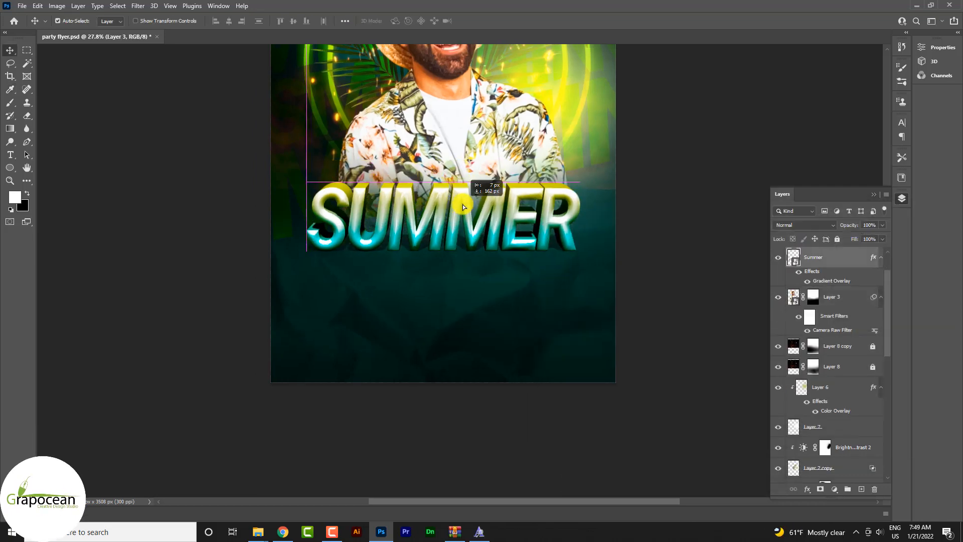
{"action": "mouse_move", "coordinate": [464, 201]}
{"action": "left_mouse_down"}
{"action": "mouse_move", "coordinate": [466, 221]}
{"action": "mouse_move", "coordinate": [464, 210]}
{"action": "left_mouse_up"}
{"action": "scroll", "coordinate": [533, 265], "scroll_direction": "down", "scroll_amount": 3}
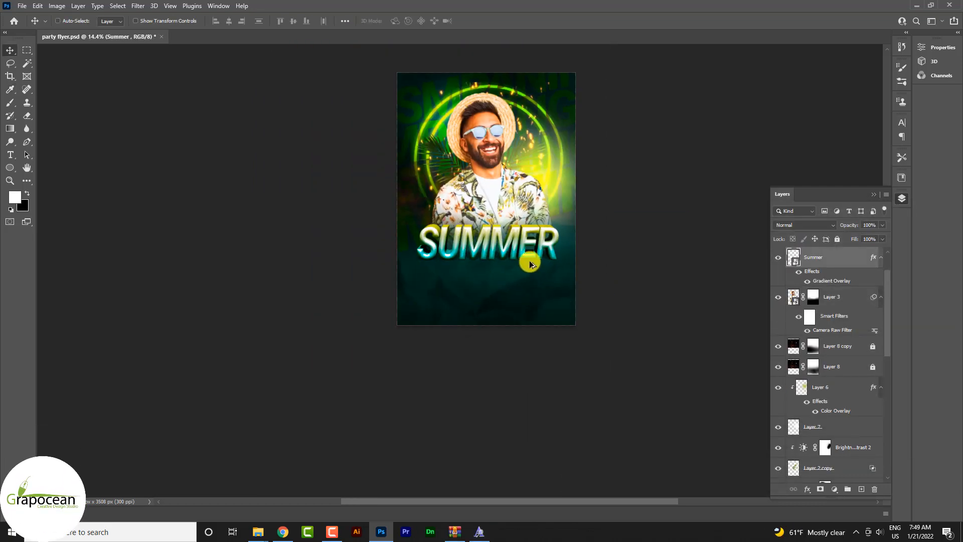
- Rotate the SUMMER title counterclockwise so it rises toward the right, and reposition it over the man's lower chest
{"action": "scroll", "coordinate": [530, 264], "scroll_direction": "up", "scroll_amount": 2}
{"action": "key", "text": "ctrl+t"}
{"action": "left_click_drag", "start_coordinate": [656, 432], "coordinate": [675, 382]}
{"action": "left_click_drag", "start_coordinate": [543, 330], "coordinate": [532, 313]}
{"action": "left_click", "coordinate": [496, 21]}
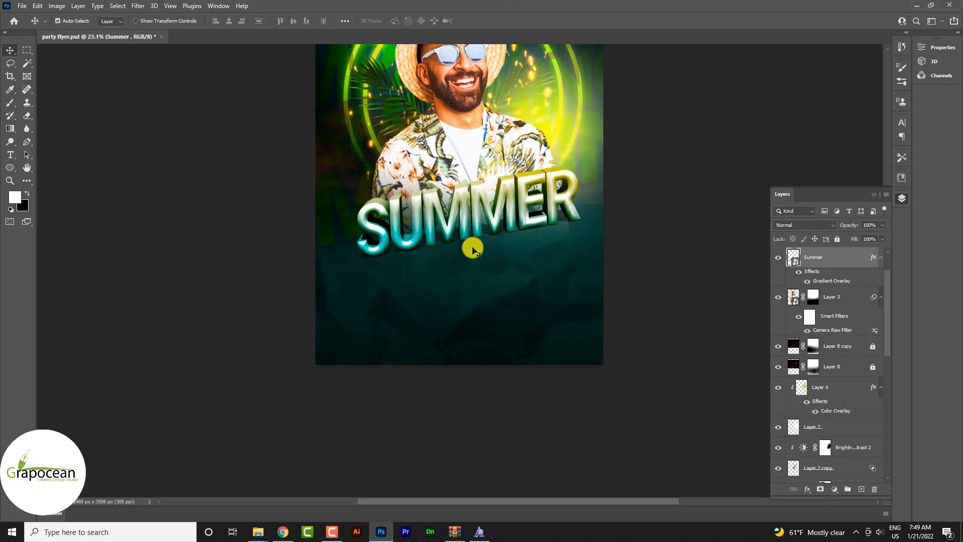
- Add a new layer above Summer and paint soft white highlights over the title with a smaller brush, blended as Pin Light
{"action": "scroll", "coordinate": [553, 312], "scroll_direction": "down", "scroll_amount": 2}
{"action": "scroll", "coordinate": [453, 284], "scroll_direction": "up", "scroll_amount": 3}
{"action": "scroll", "coordinate": [453, 284], "scroll_direction": "down", "scroll_amount": 1}
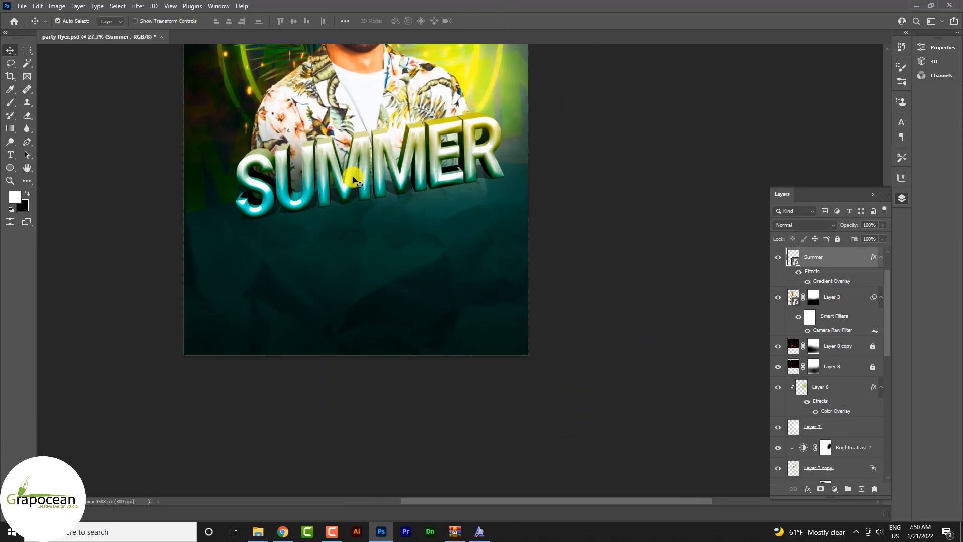
{"action": "scroll", "coordinate": [382, 168], "scroll_direction": "up", "scroll_amount": 2}
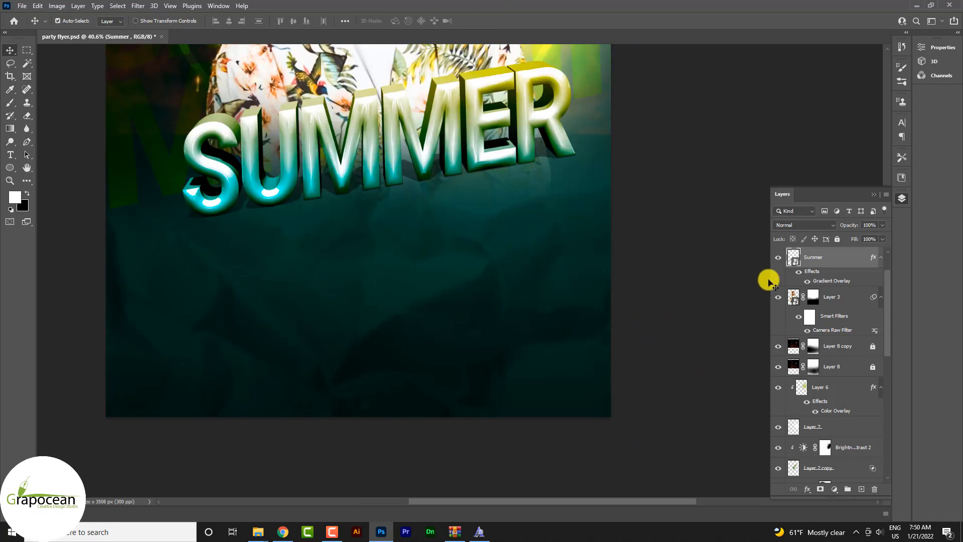
{"action": "left_click", "coordinate": [778, 258]}
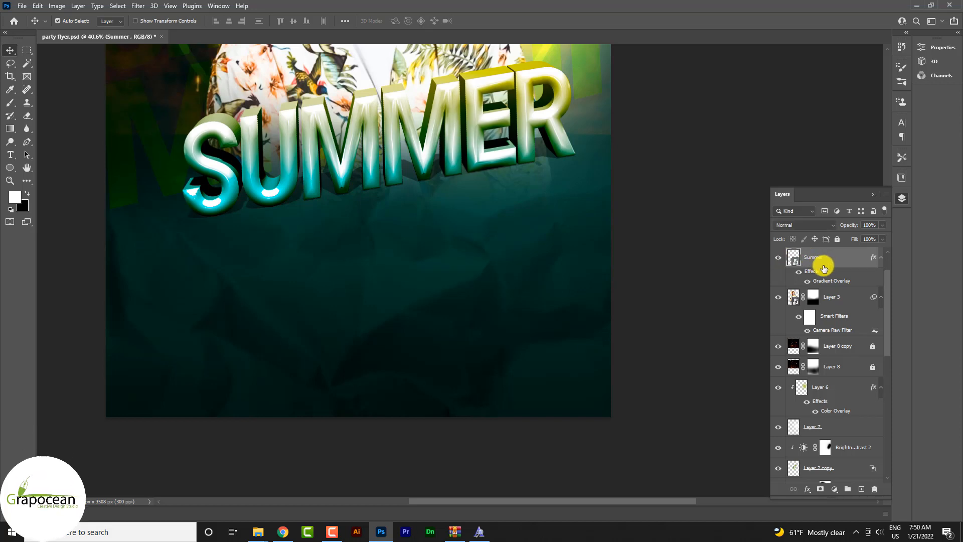
{"action": "left_click", "coordinate": [857, 489]}
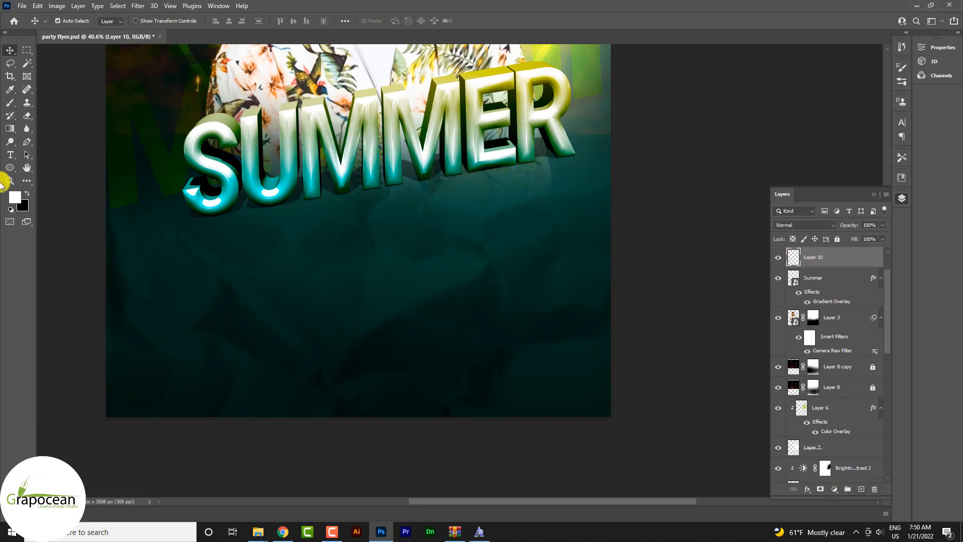
{"action": "left_click", "coordinate": [10, 102]}
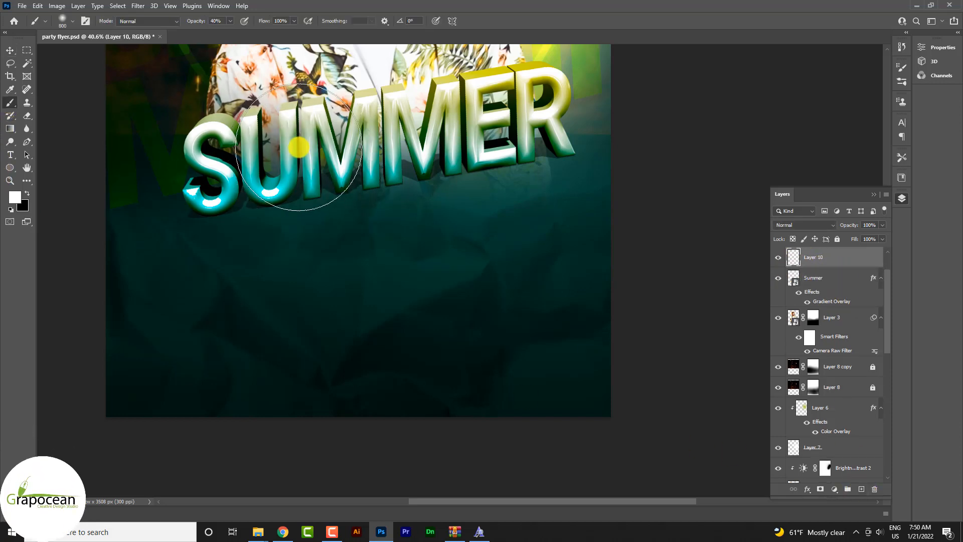
{"action": "key", "text": "bracketleft"}
{"action": "key", "text": "bracketleft"}
{"action": "key", "text": "bracketleft"}
{"action": "key", "text": "0"}
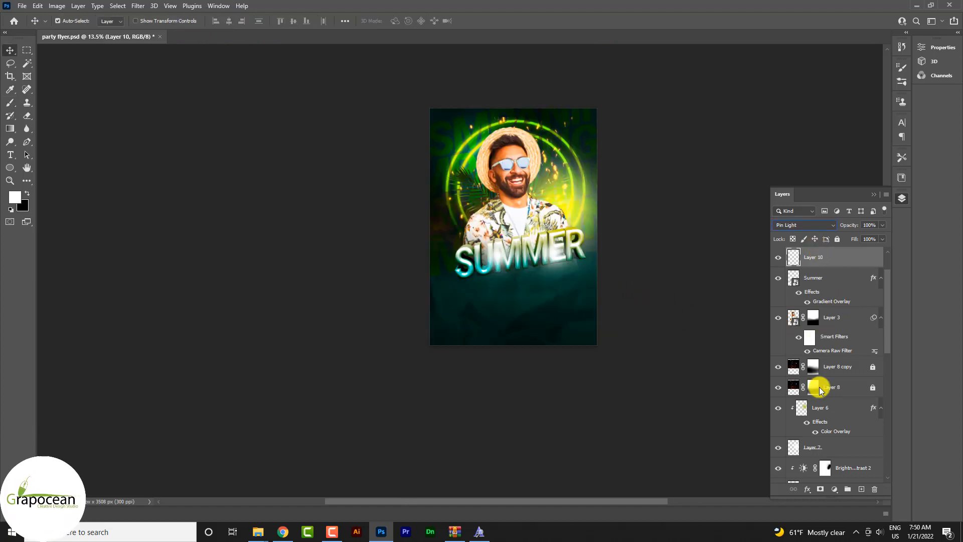
- Set the white highlight layer's opacity to 59% and its blend mode to Normal
{"action": "left_click", "coordinate": [864, 237]}
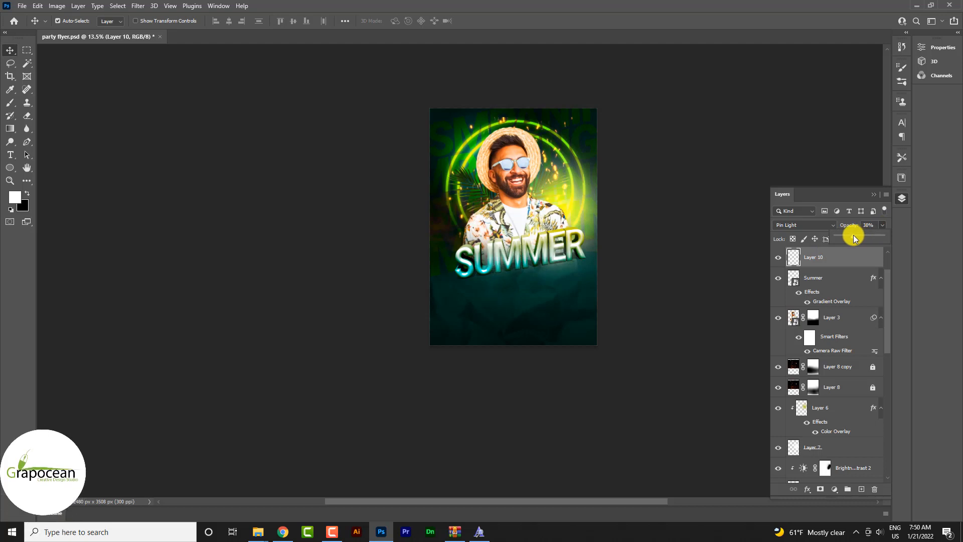
{"action": "left_click", "coordinate": [566, 290], "text": "ctrl"}
{"action": "left_click", "coordinate": [567, 290], "text": "ctrl"}
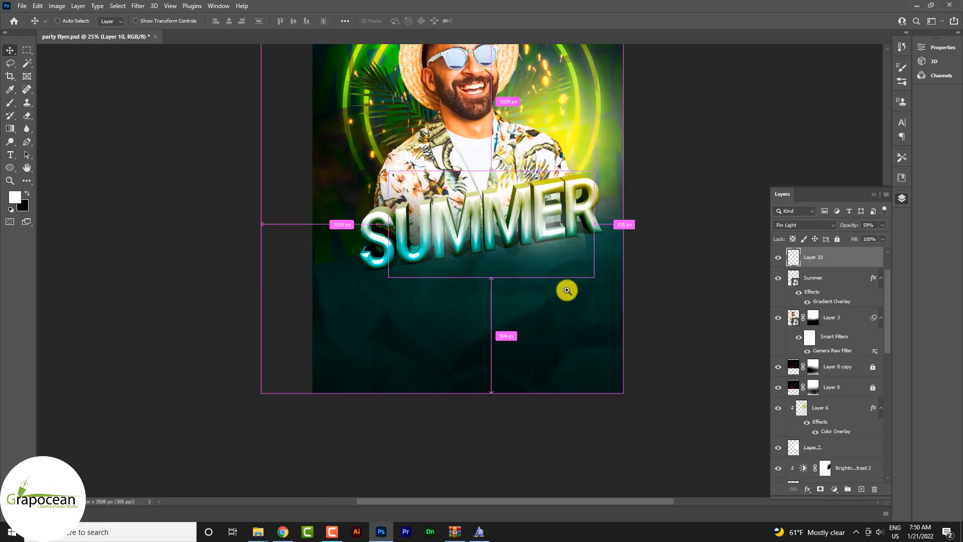
{"action": "left_click", "coordinate": [721, 354]}
{"action": "left_click", "coordinate": [802, 225]}
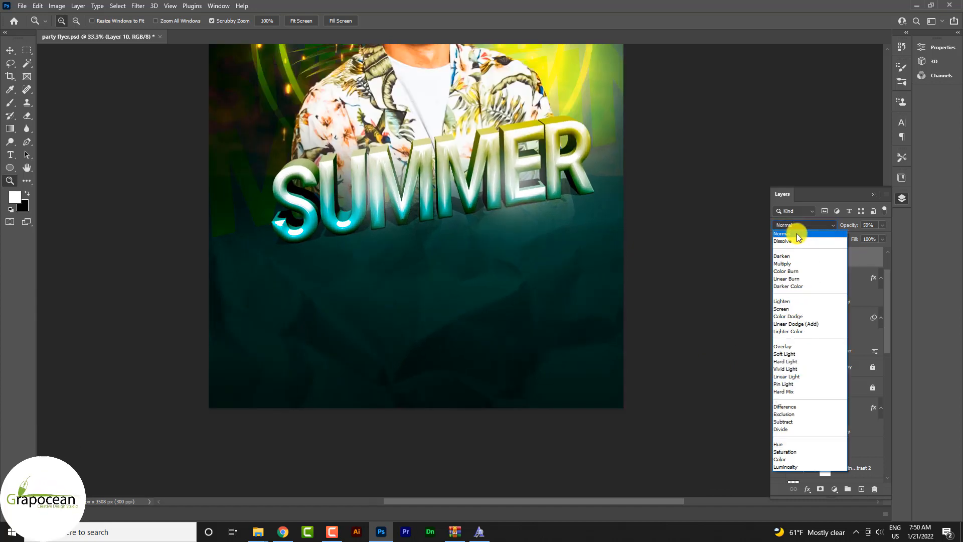
{"action": "left_click", "coordinate": [792, 233]}
{"action": "left_click", "coordinate": [671, 284]}
- Try the highlight layer at 100% opacity against the whole poster and return it to 59%
{"action": "left_click", "coordinate": [883, 224]}
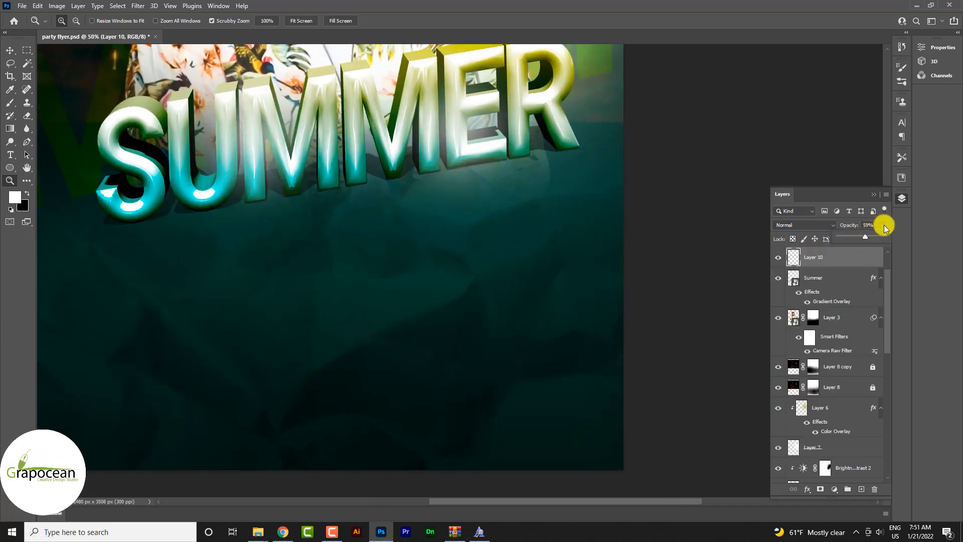
{"action": "left_click", "coordinate": [889, 238]}
{"action": "scroll", "coordinate": [556, 319], "scroll_direction": "down", "scroll_amount": 7}
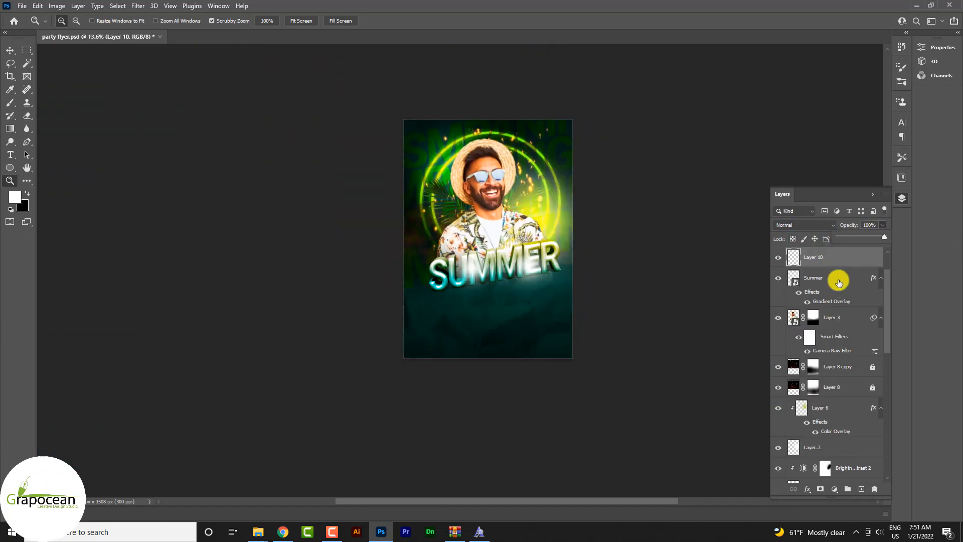
{"action": "scroll", "coordinate": [724, 269], "scroll_direction": "up", "scroll_amount": 1}
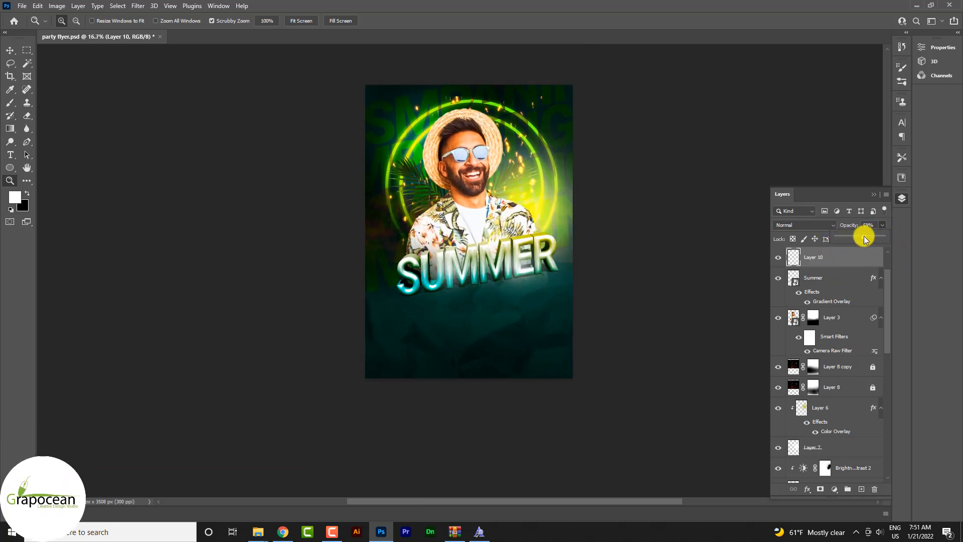
{"action": "left_click", "coordinate": [502, 318]}
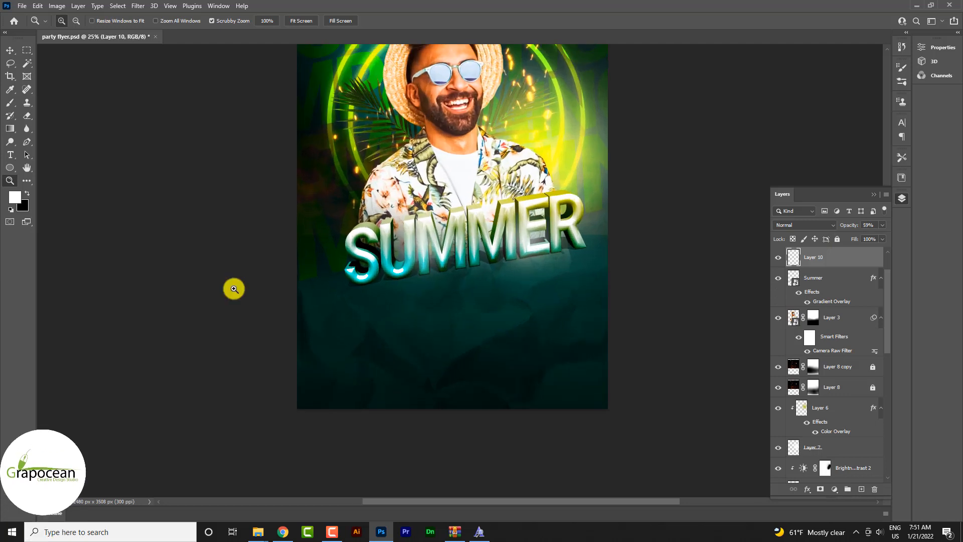
{"action": "left_click", "coordinate": [10, 154]}
{"action": "left_click", "coordinate": [420, 301]}
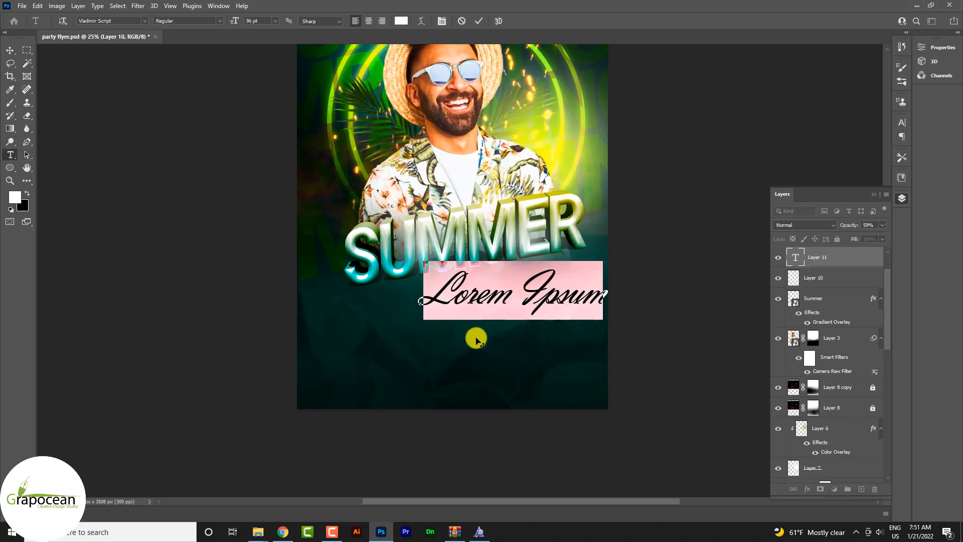
{"action": "key", "text": "BackSpace"}
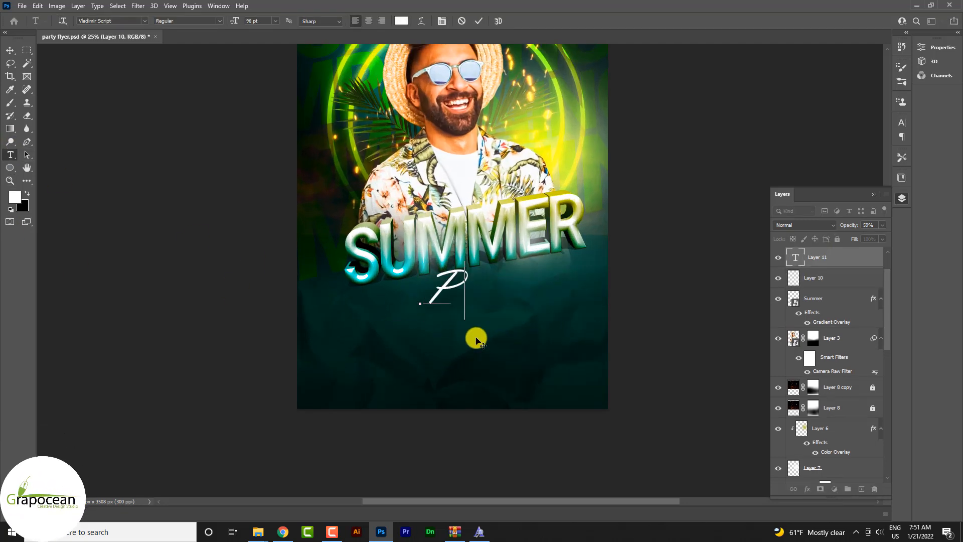
{"action": "type", "text": "Paryt"}
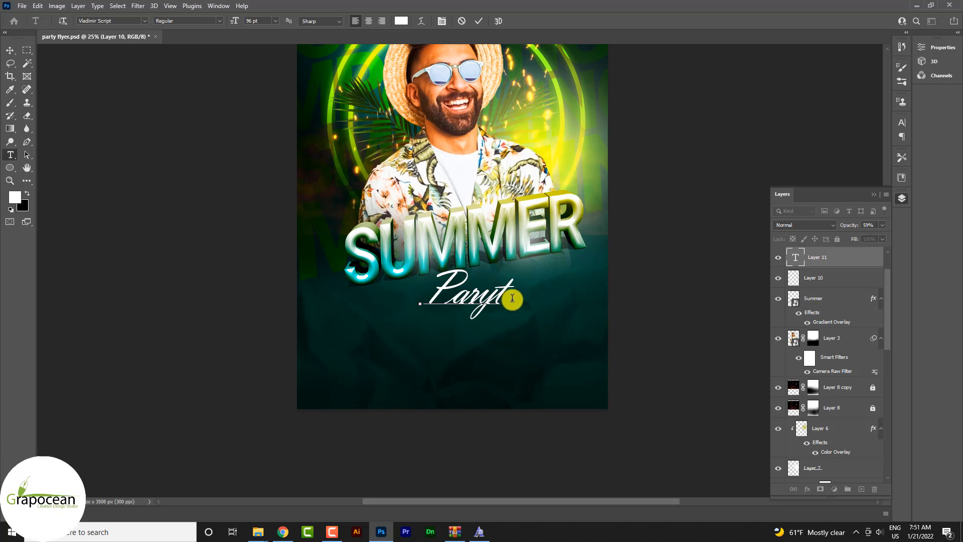
{"action": "key", "text": "ctrl+z"}
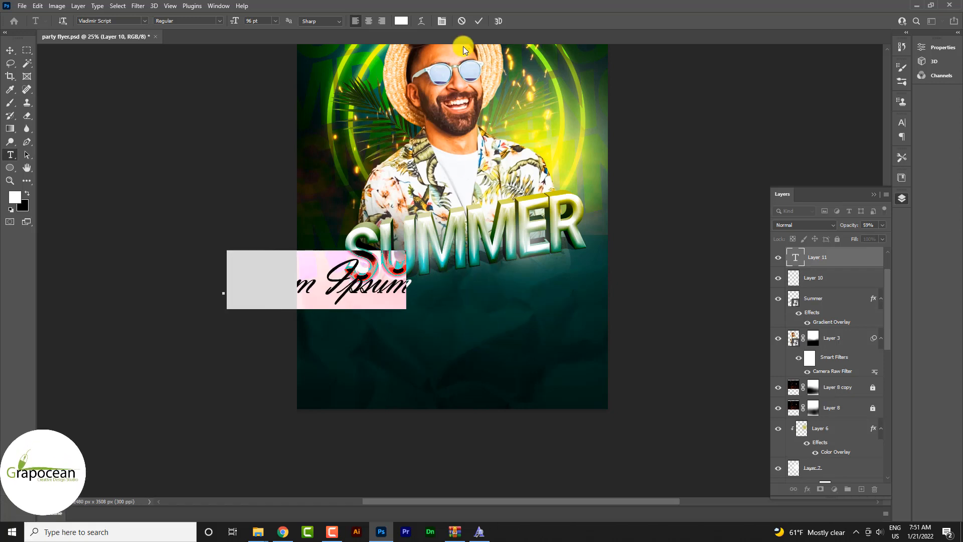
{"action": "left_click", "coordinate": [461, 21]}
- Add the script text "Party" below the right half of the SUMMER title
{"action": "left_click", "coordinate": [488, 318]}
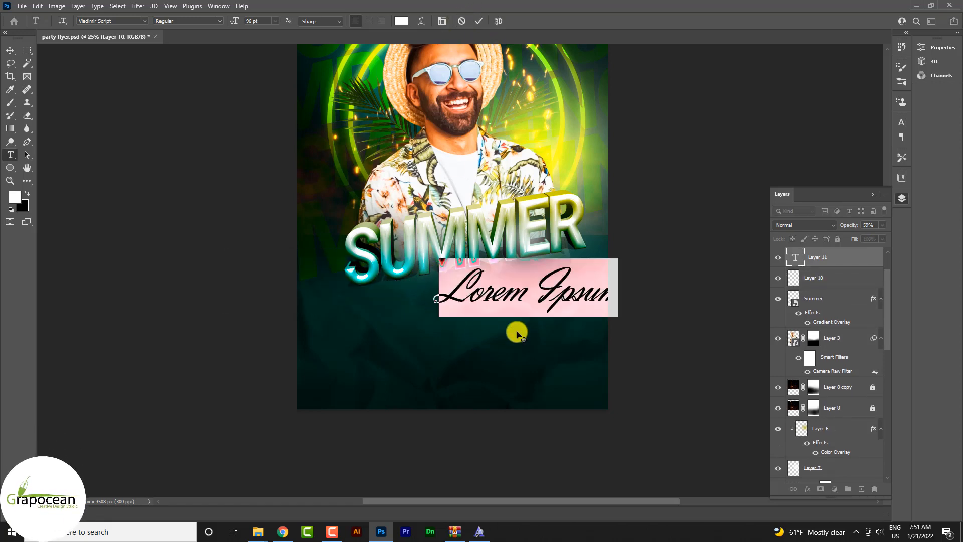
{"action": "key", "text": "BackSpace"}
{"action": "type", "text": "Party"}
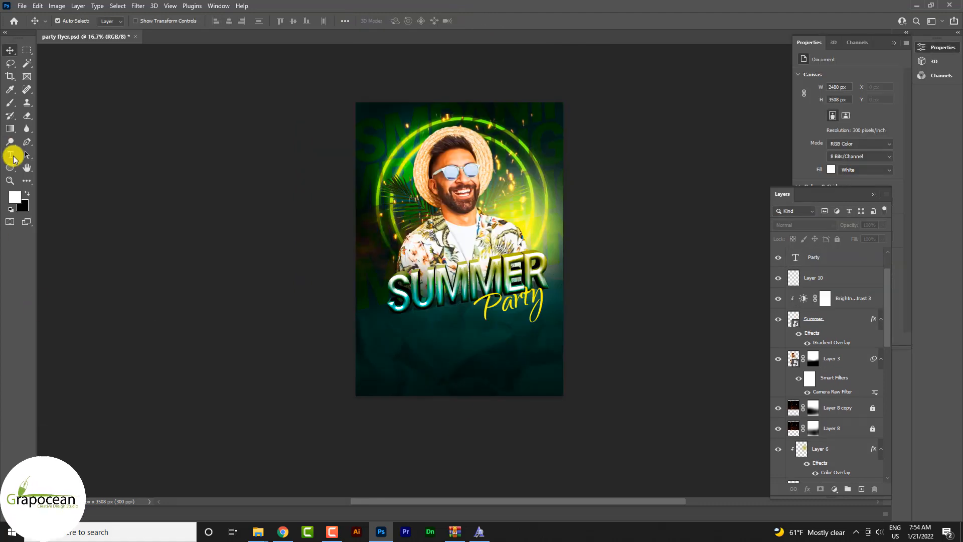
- Add a new text layer at the top of the layer stack reading "Professional" near the poster's upper-right corner
{"action": "left_click", "coordinate": [12, 157]}
{"action": "scroll", "coordinate": [861, 298], "scroll_direction": "up", "scroll_amount": 2}
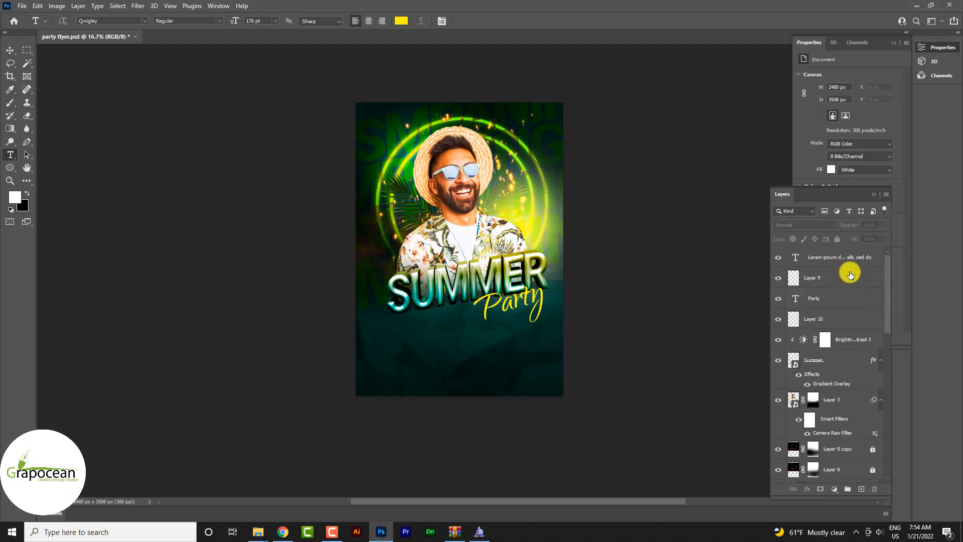
{"action": "left_click", "coordinate": [852, 260]}
{"action": "left_click", "coordinate": [861, 488]}
{"action": "left_click", "coordinate": [500, 150]}
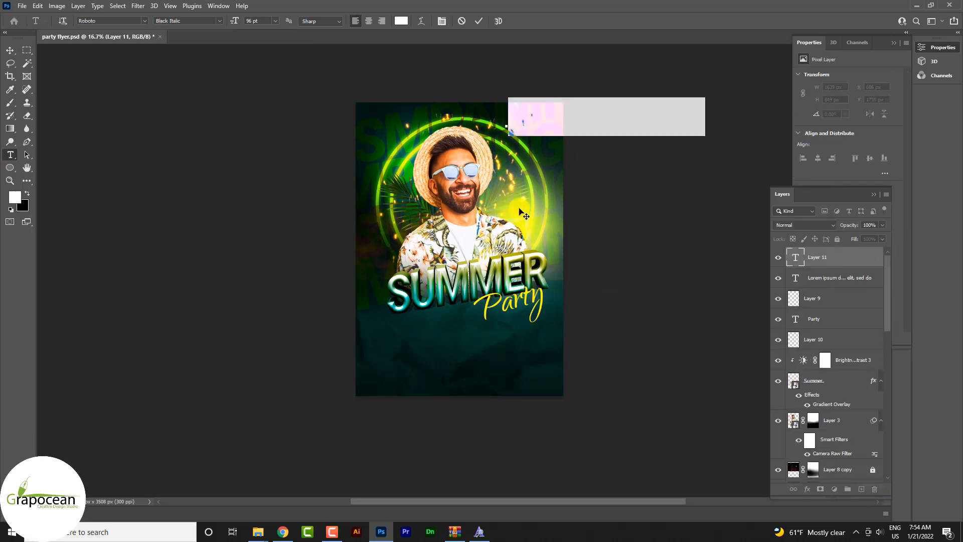
{"action": "key", "text": "BackSpace"}
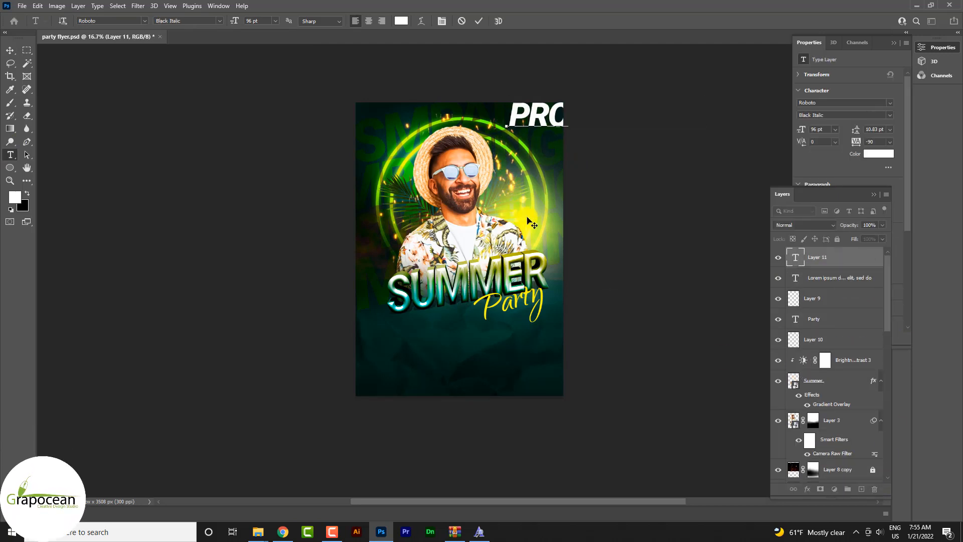
{"action": "type", "text": "PRODUCTION LT"}
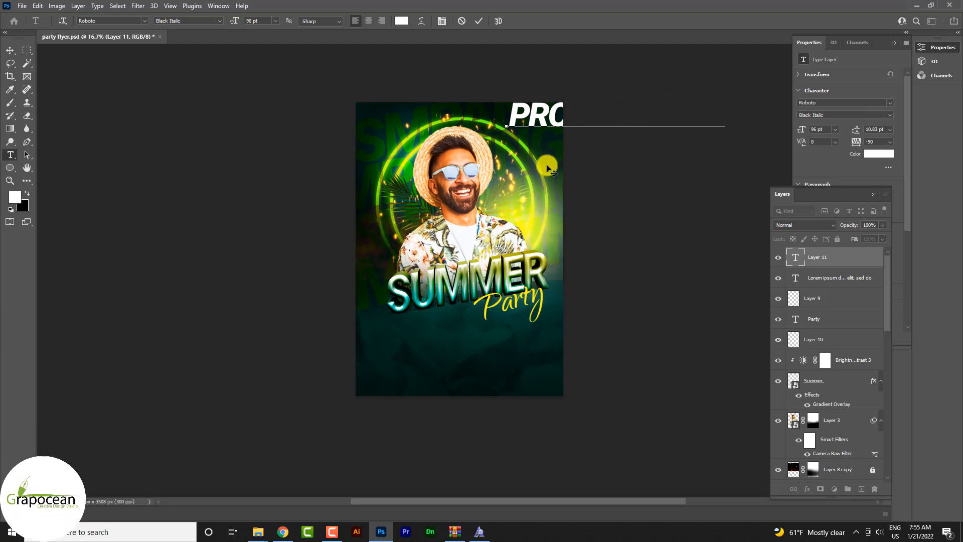
- Set the Professional text to the Roboto Light style at 20 pt
{"action": "left_click_drag", "start_coordinate": [512, 109], "coordinate": [718, 114]}
{"action": "left_click", "coordinate": [219, 20]}
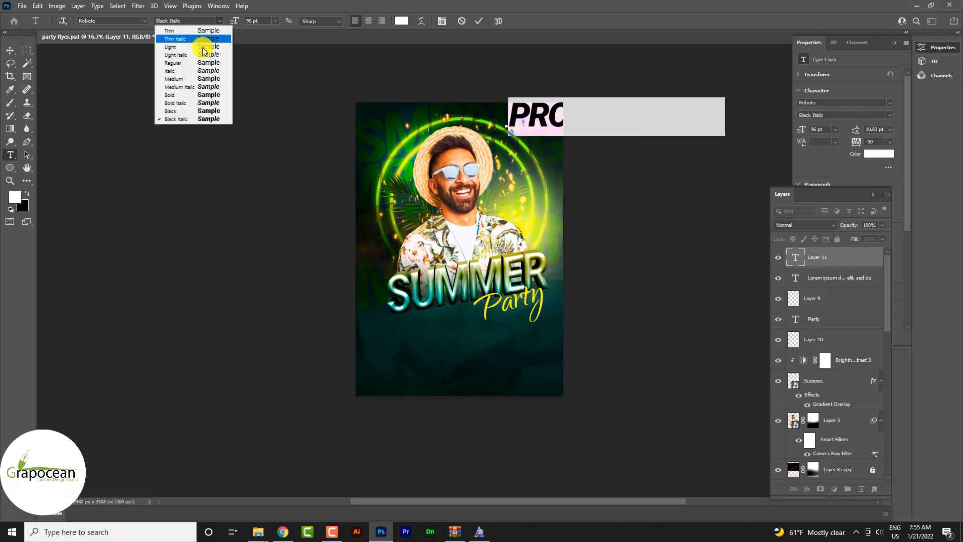
{"action": "left_click", "coordinate": [201, 46]}
{"action": "left_click_drag", "start_coordinate": [233, 22], "coordinate": [202, 26]}
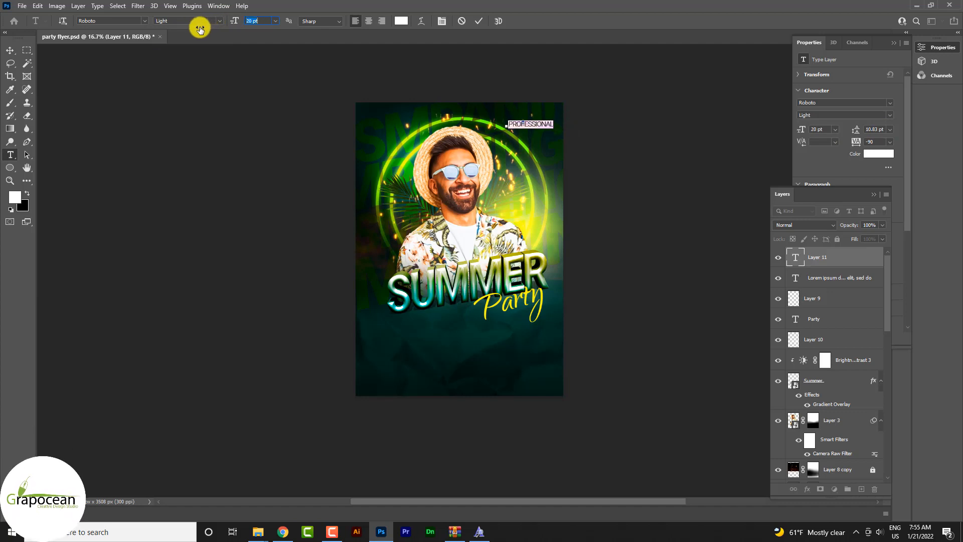
- Left-align the Professional text, turn off All Caps and change its font style to Regular
{"action": "left_click", "coordinate": [874, 194]}
{"action": "left_click", "coordinate": [808, 199]}
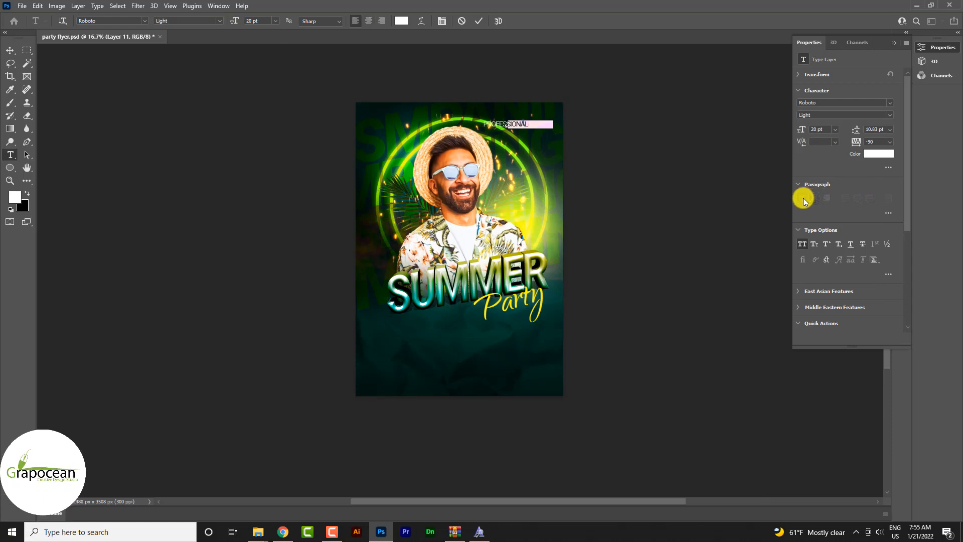
{"action": "scroll", "coordinate": [574, 138], "scroll_direction": "up", "scroll_amount": 8}
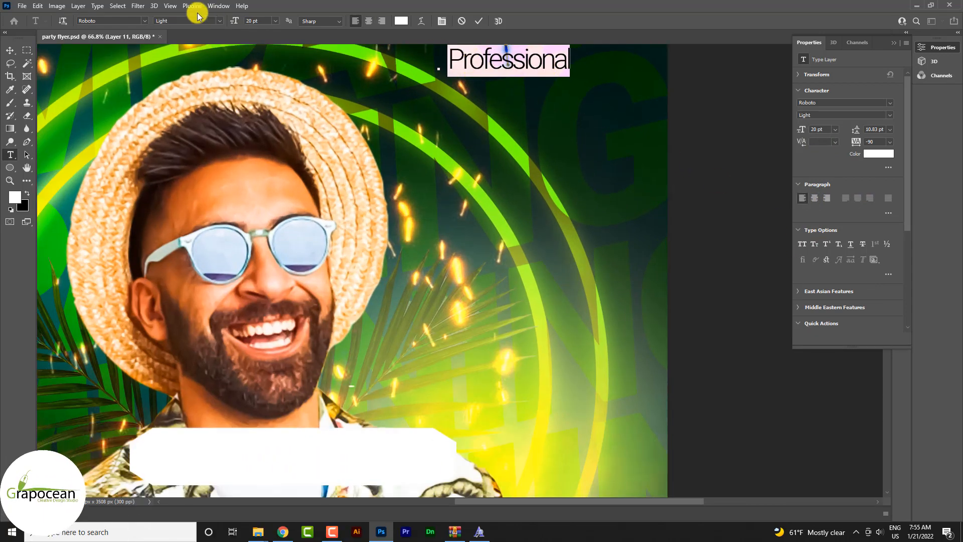
{"action": "left_click", "coordinate": [217, 20]}
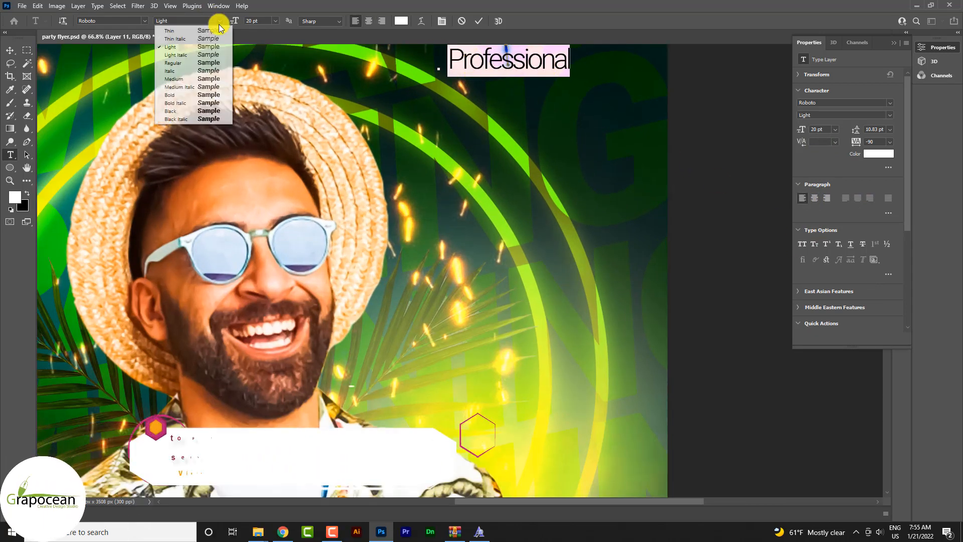
{"action": "left_click", "coordinate": [191, 65]}
{"action": "left_click", "coordinate": [10, 50]}
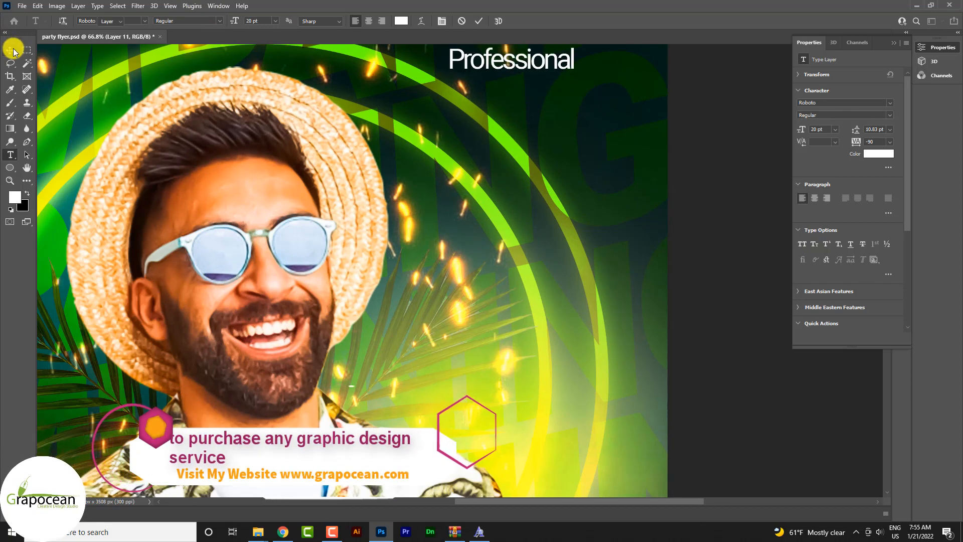
- Add a separate text line reading "Flyer" directly beneath the word Professional
{"action": "left_click", "coordinate": [10, 154]}
{"action": "left_click", "coordinate": [485, 94]}
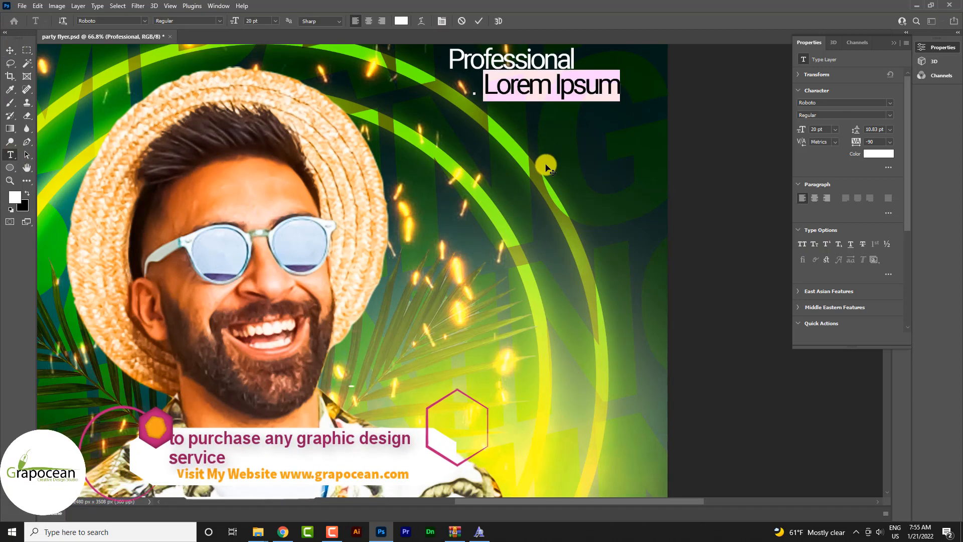
{"action": "type", "text": "Flyer"}
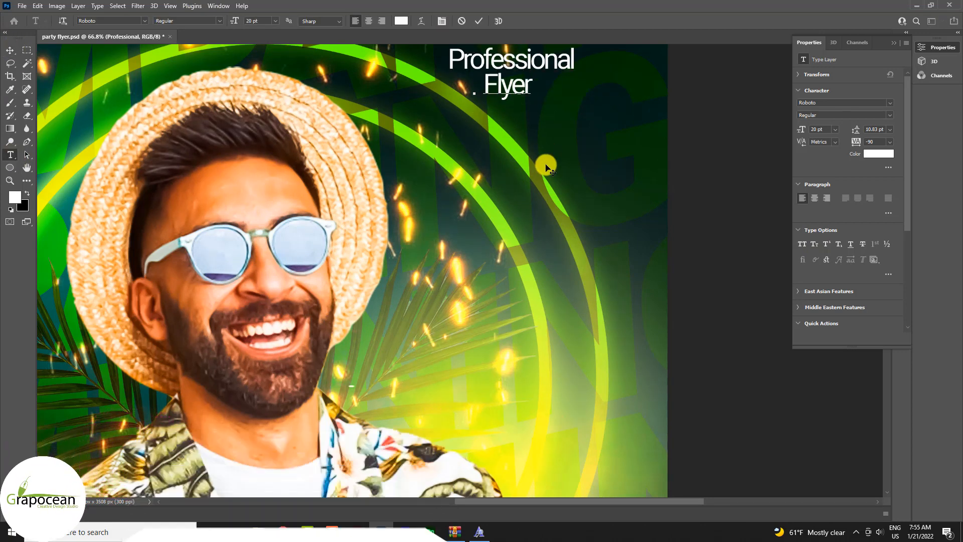
- Style the Flyer text as yellow Roboto Bold at 27 pt in All Caps
{"action": "left_click_drag", "start_coordinate": [537, 86], "coordinate": [448, 100]}
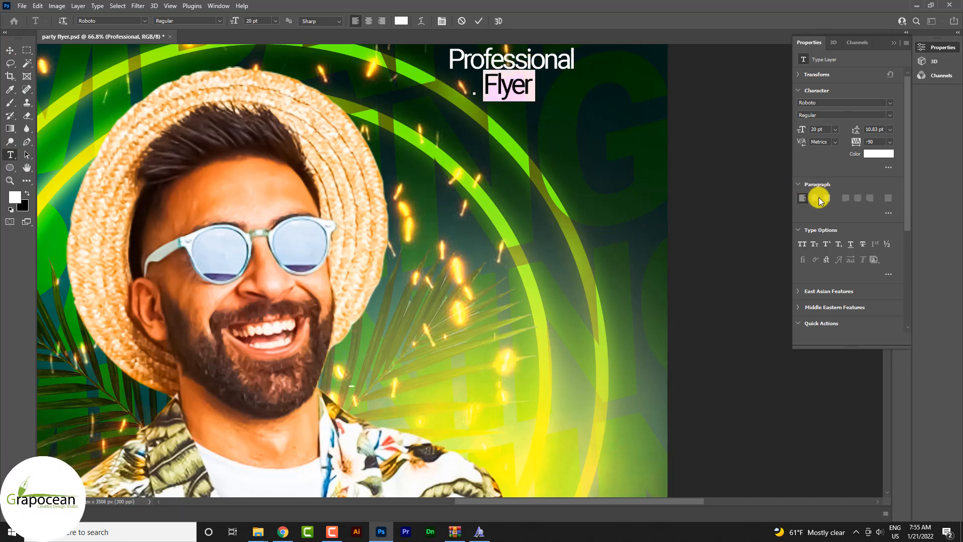
{"action": "left_click", "coordinate": [805, 243]}
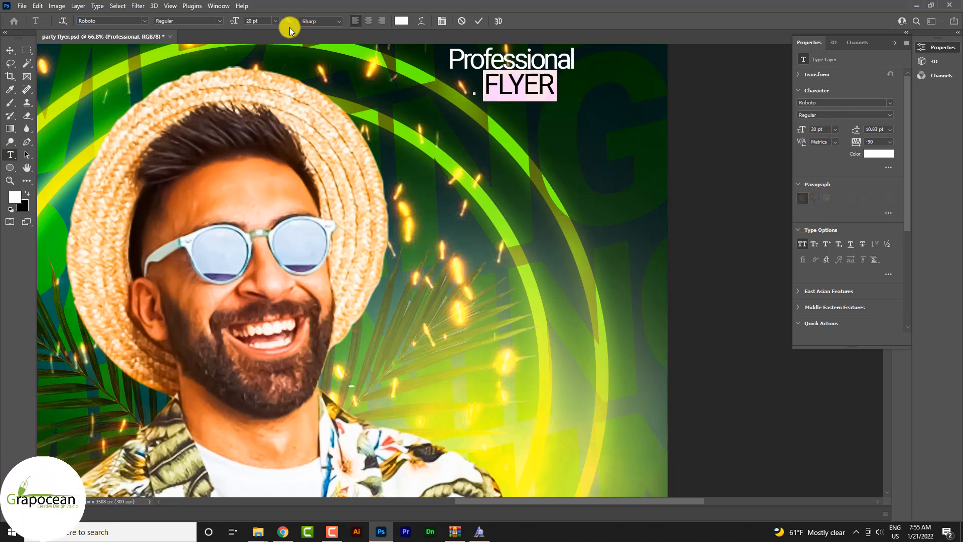
{"action": "left_click", "coordinate": [219, 21]}
{"action": "left_click", "coordinate": [191, 96]}
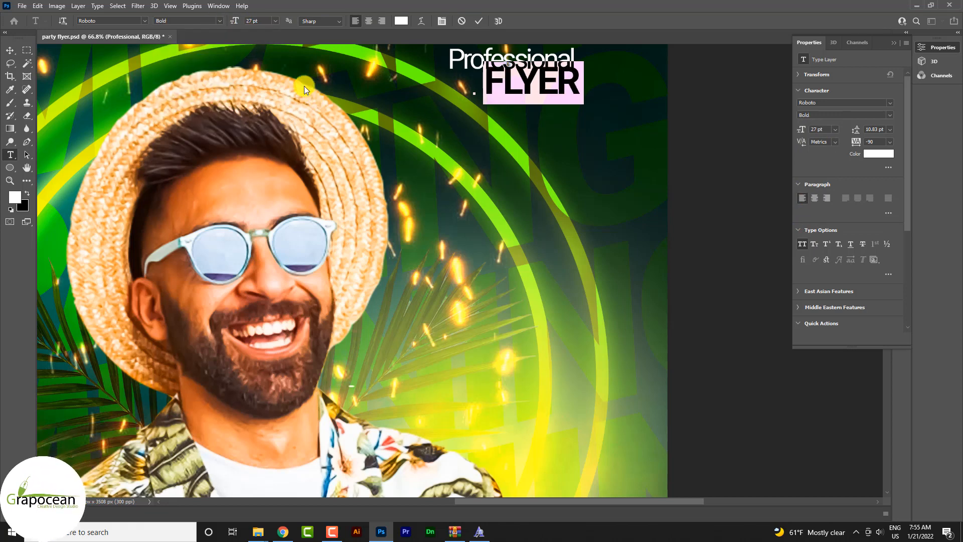
{"action": "left_click", "coordinate": [402, 20]}
{"action": "type", "text": "ffe600"}
{"action": "left_click", "coordinate": [826, 233]}
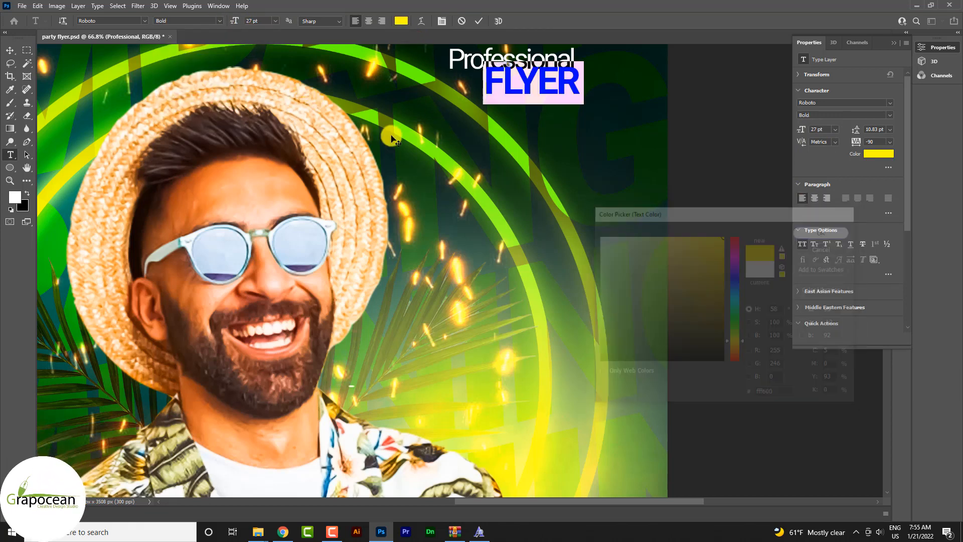
- Stack FLYER right-aligned under Professional and move both words closer to the poster's upper-right corner
{"action": "left_click", "coordinate": [10, 50]}
{"action": "left_click_drag", "start_coordinate": [547, 88], "coordinate": [541, 95]}
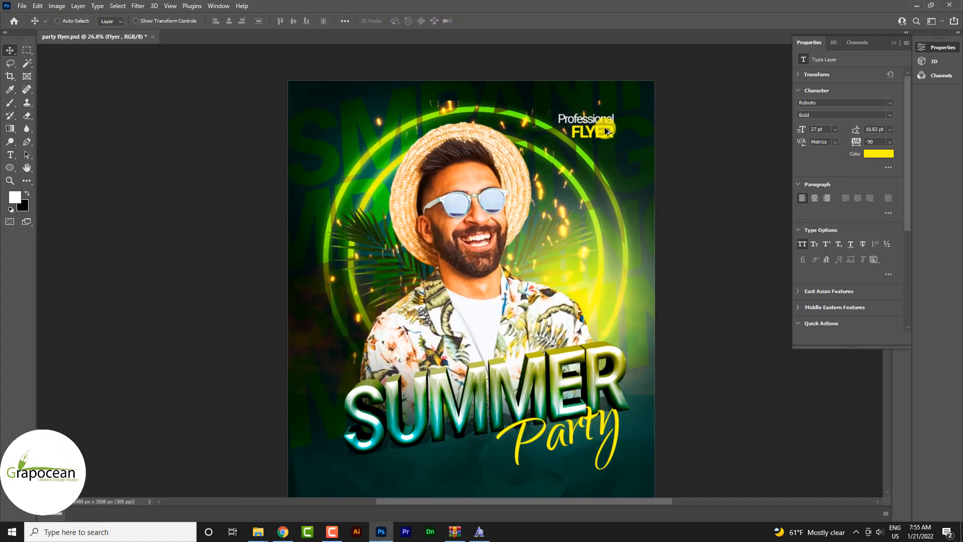
{"action": "scroll", "coordinate": [634, 153], "scroll_direction": "up", "scroll_amount": 5}
{"action": "left_click_drag", "start_coordinate": [633, 163], "coordinate": [684, 128]}
{"action": "left_click_drag", "start_coordinate": [621, 217], "coordinate": [675, 177]}
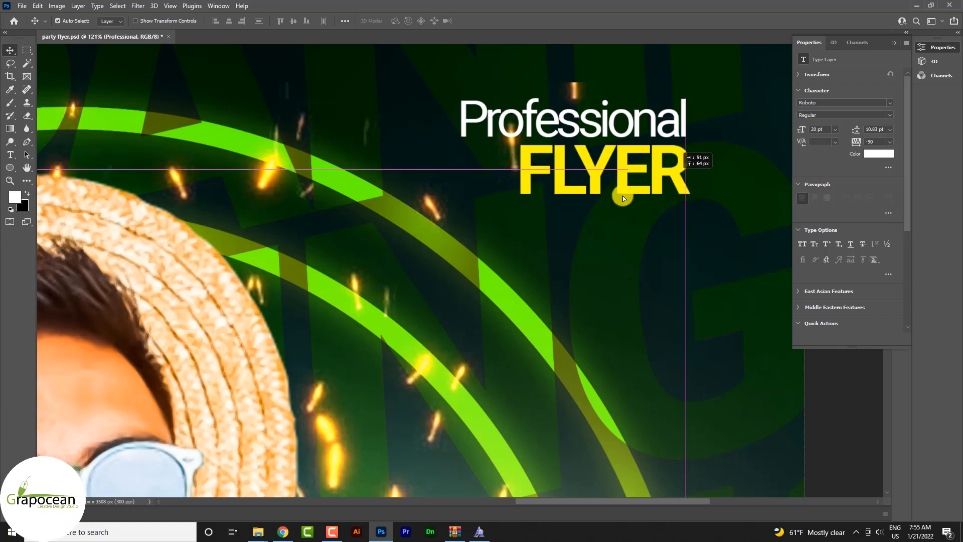
{"action": "scroll", "coordinate": [622, 196], "scroll_direction": "down", "scroll_amount": 7}
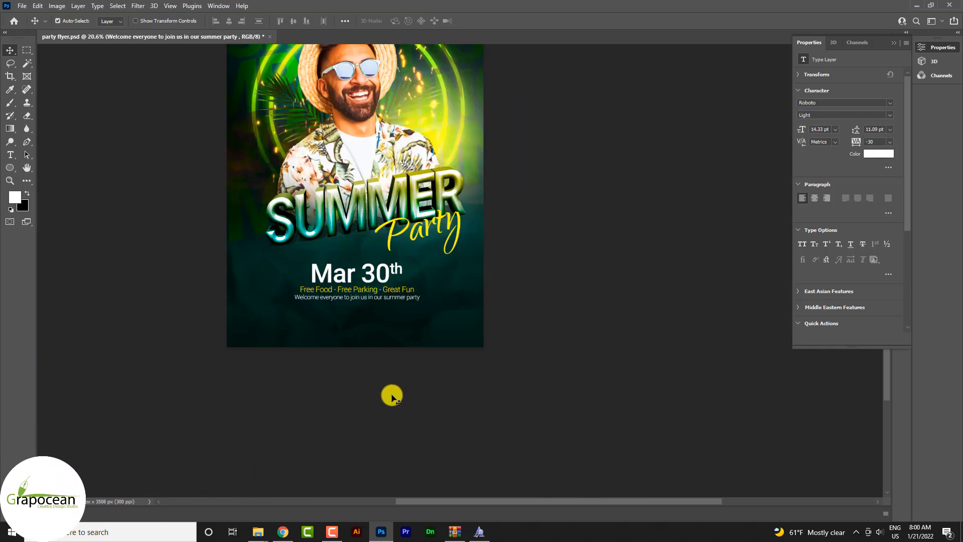
{"action": "scroll", "coordinate": [389, 378], "scroll_direction": "down", "scroll_amount": 1}
{"action": "scroll", "coordinate": [371, 339], "scroll_direction": "up", "scroll_amount": 1}
{"action": "scroll", "coordinate": [326, 273], "scroll_direction": "up", "scroll_amount": 1}
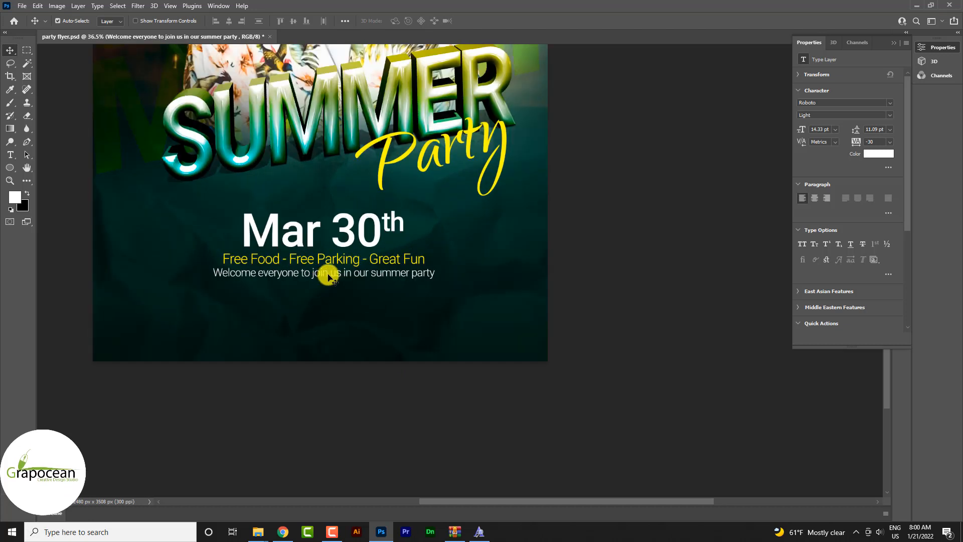
{"action": "left_click_drag", "start_coordinate": [326, 273], "coordinate": [330, 342]}
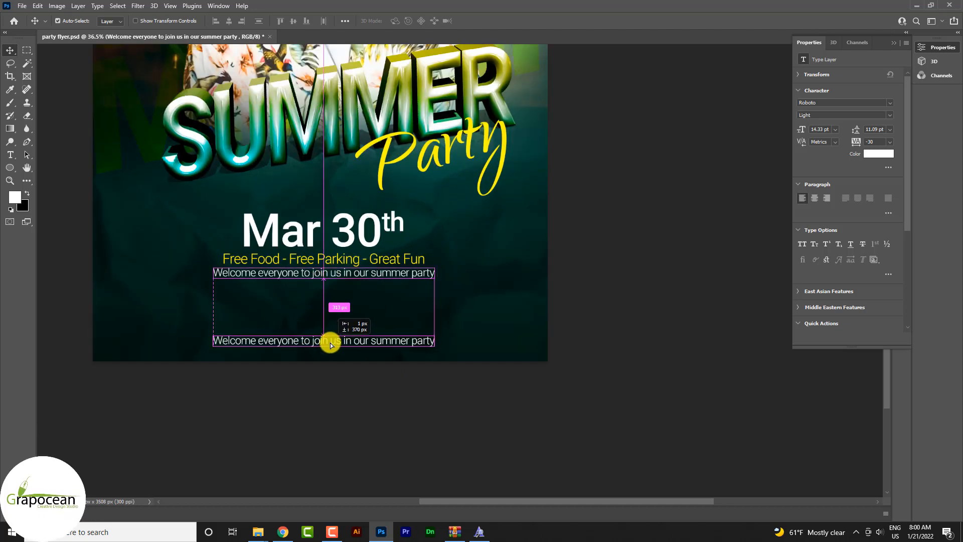
{"action": "left_click", "coordinate": [10, 155]}
{"action": "left_click_drag", "start_coordinate": [211, 340], "coordinate": [637, 382]}
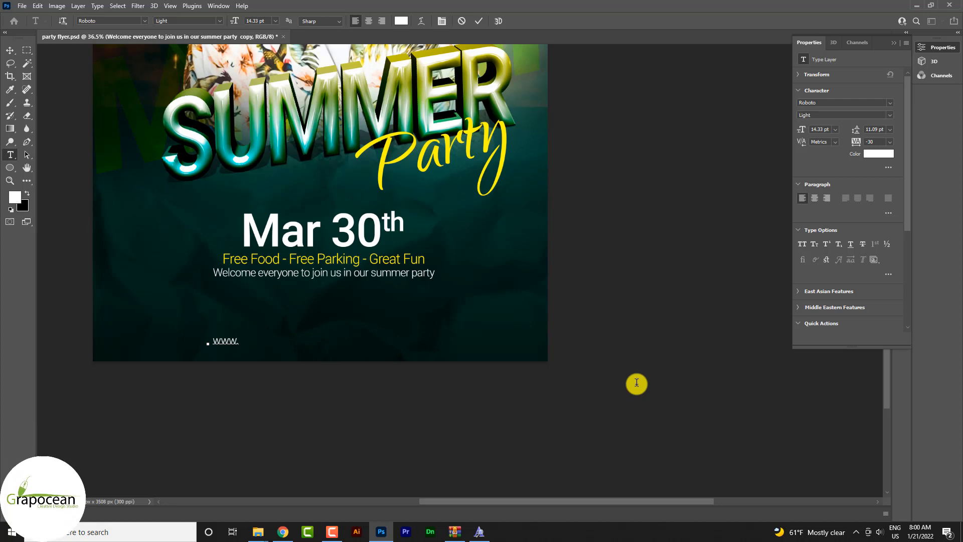
{"action": "type", "text": ".grapocean.com"}
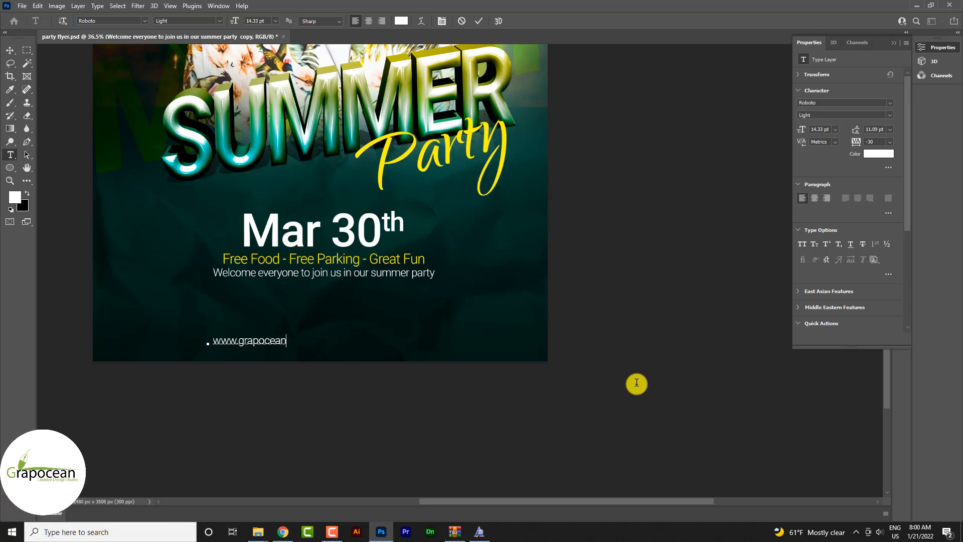
- Center the website address horizontally on the canvas and clear the selection
{"action": "left_click", "coordinate": [14, 58]}
{"action": "key", "text": "ctrl+a"}
{"action": "left_click", "coordinate": [225, 23]}
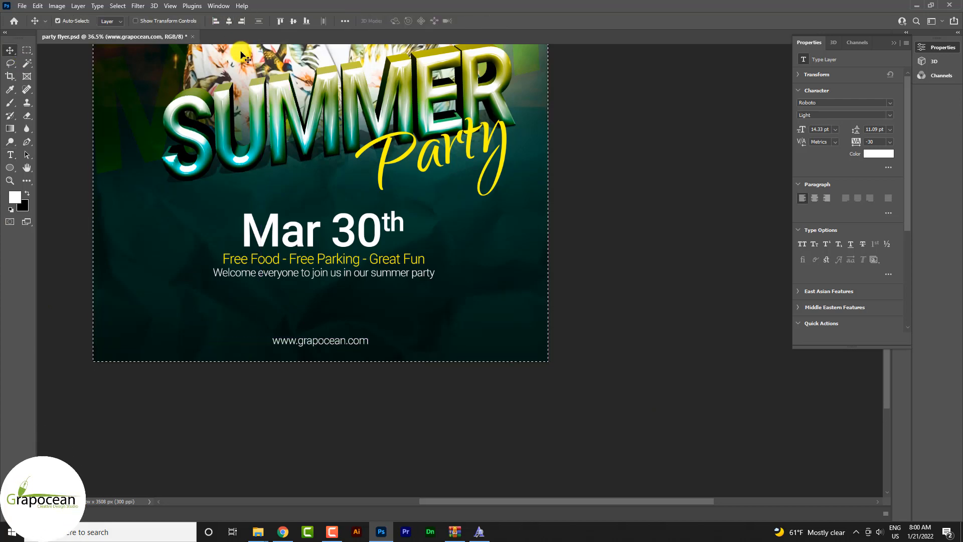
{"action": "left_click", "coordinate": [26, 49]}
{"action": "key", "text": "ctrl+d"}
- Set the tracking of the website address text to -10
{"action": "scroll", "coordinate": [382, 345], "scroll_direction": "up", "scroll_amount": 5}
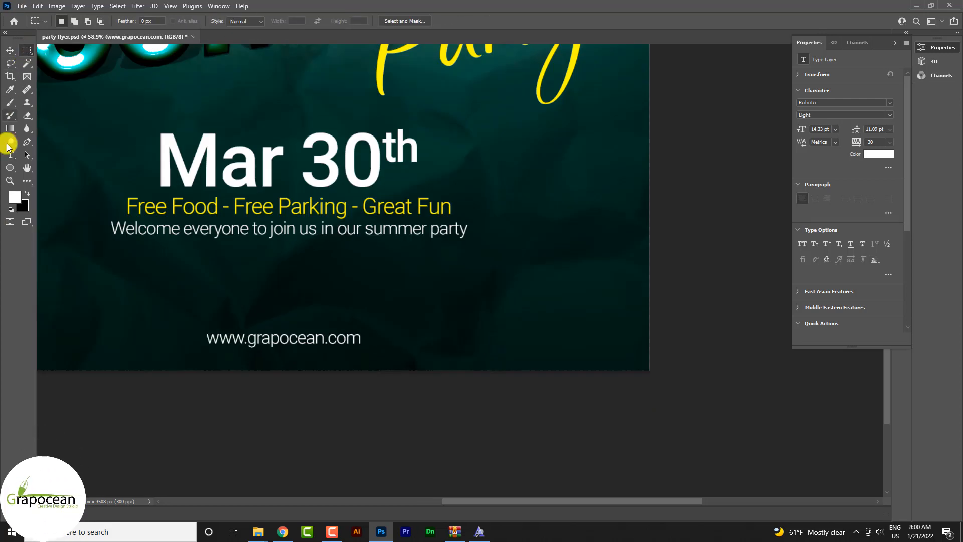
{"action": "left_click", "coordinate": [10, 154]}
{"action": "left_click_drag", "start_coordinate": [209, 337], "coordinate": [507, 368]}
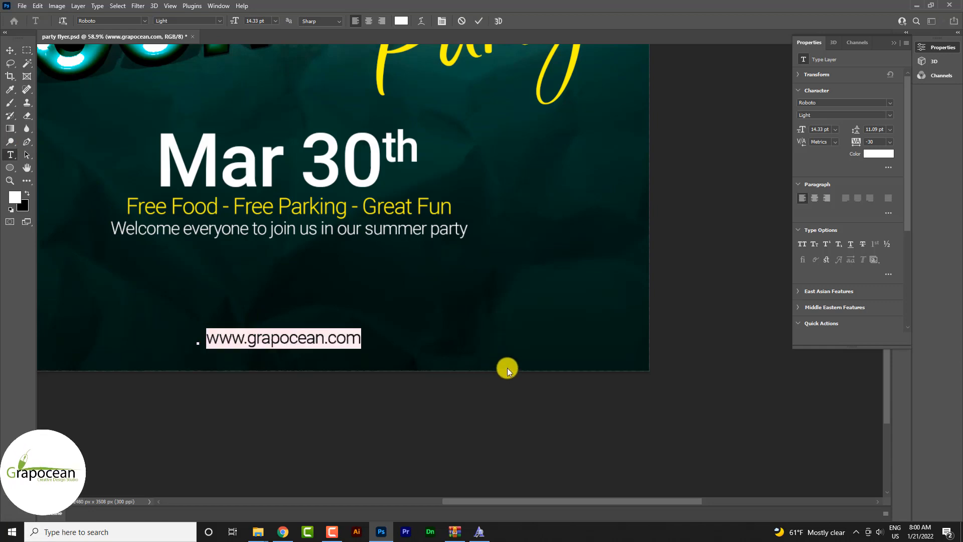
{"action": "left_click", "coordinate": [10, 50]}
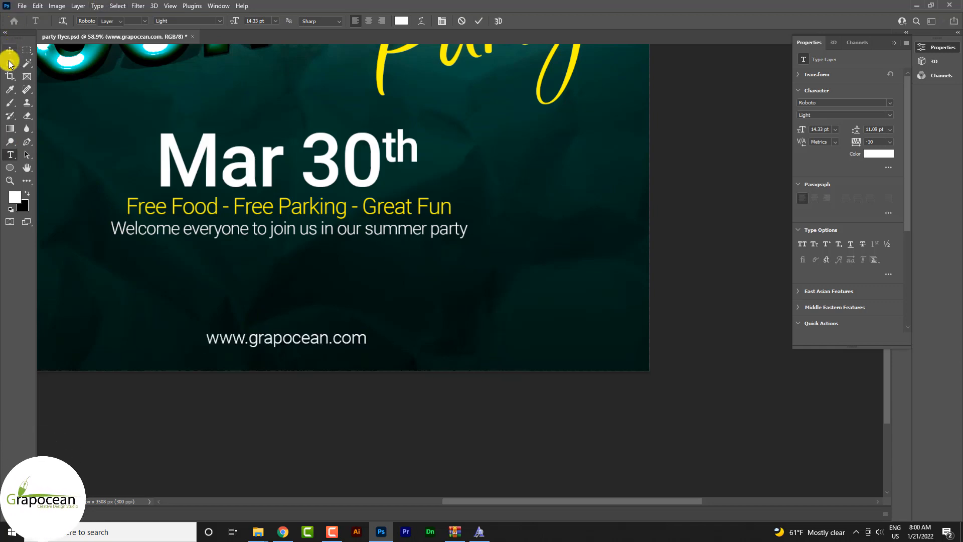
- Scale the website address text down to about 72% around its center
{"action": "scroll", "coordinate": [420, 389], "scroll_direction": "down", "scroll_amount": 10}
{"action": "scroll", "coordinate": [413, 355], "scroll_direction": "up", "scroll_amount": 6}
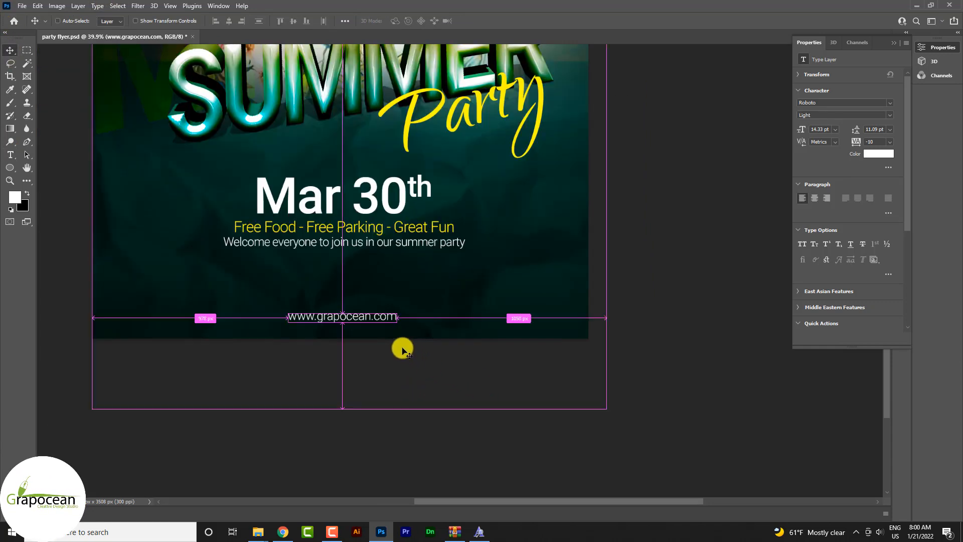
{"action": "key", "text": "ctrl+t"}
{"action": "left_click_drag", "start_coordinate": [396, 328], "coordinate": [383, 327]}
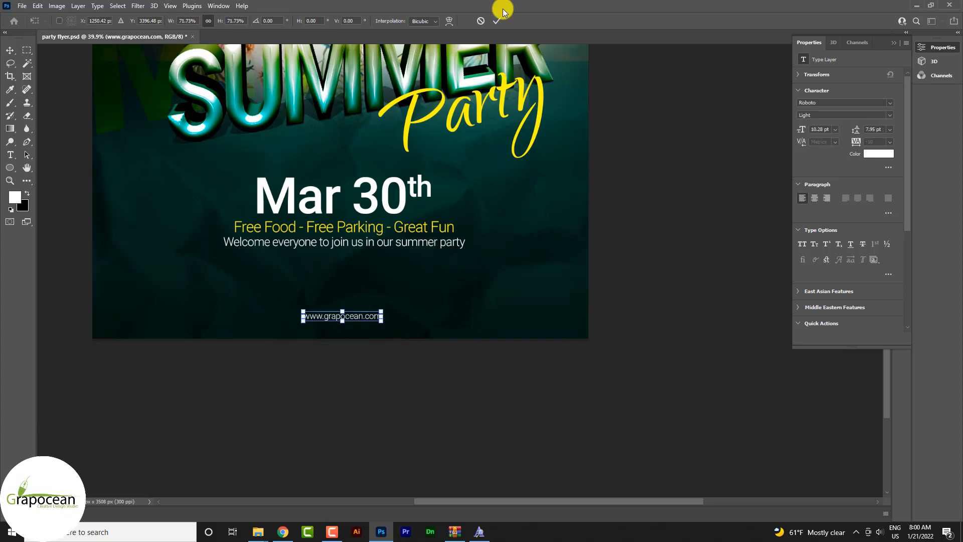
{"action": "key", "text": "Return"}
{"action": "scroll", "coordinate": [501, 296], "scroll_direction": "down", "scroll_amount": 4}
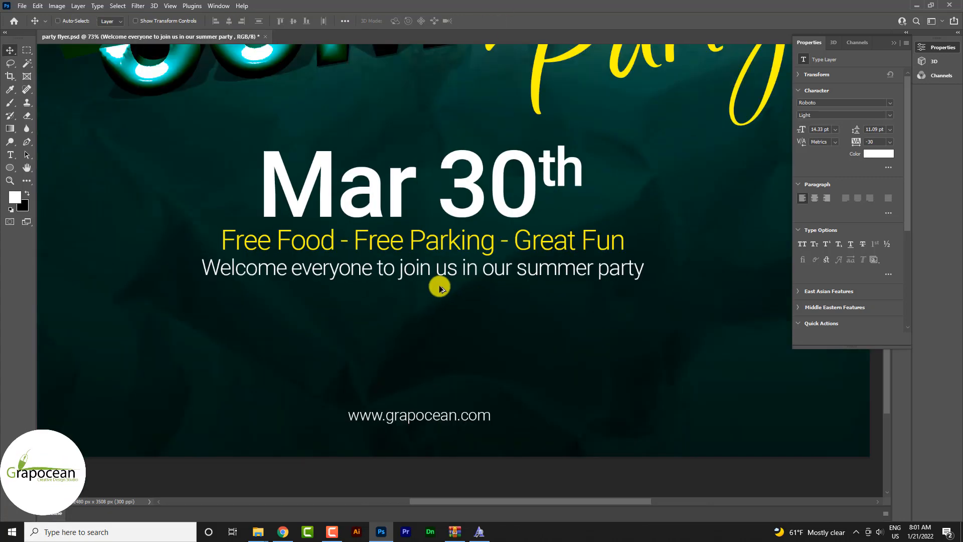
- Add a new text line reading "welcome" between the "Welcome everyone" line and the website address
{"action": "scroll", "coordinate": [451, 293], "scroll_direction": "down", "scroll_amount": 4}
{"action": "scroll", "coordinate": [469, 299], "scroll_direction": "down", "scroll_amount": 2}
{"action": "left_click", "coordinate": [14, 156]}
{"action": "left_click", "coordinate": [387, 269]}
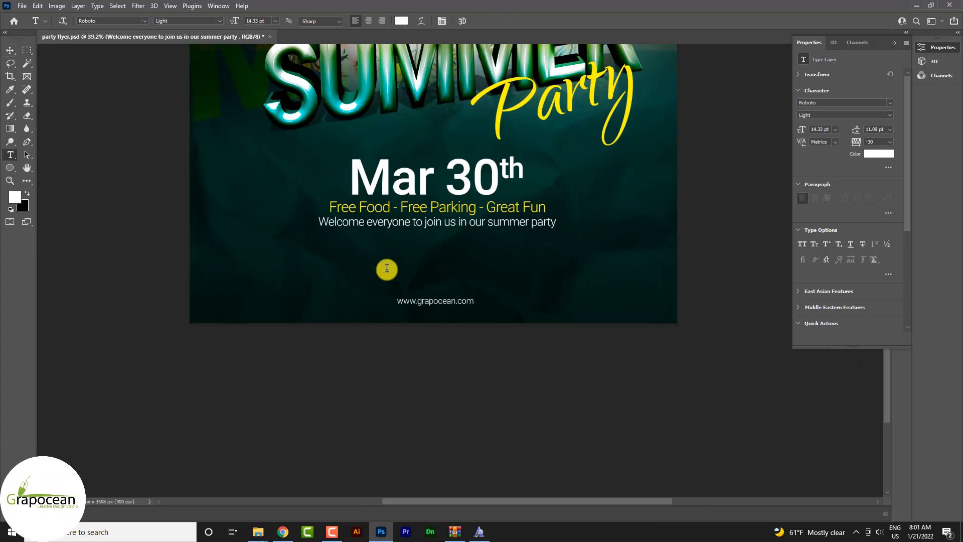
{"action": "type", "text": "Welcome"}
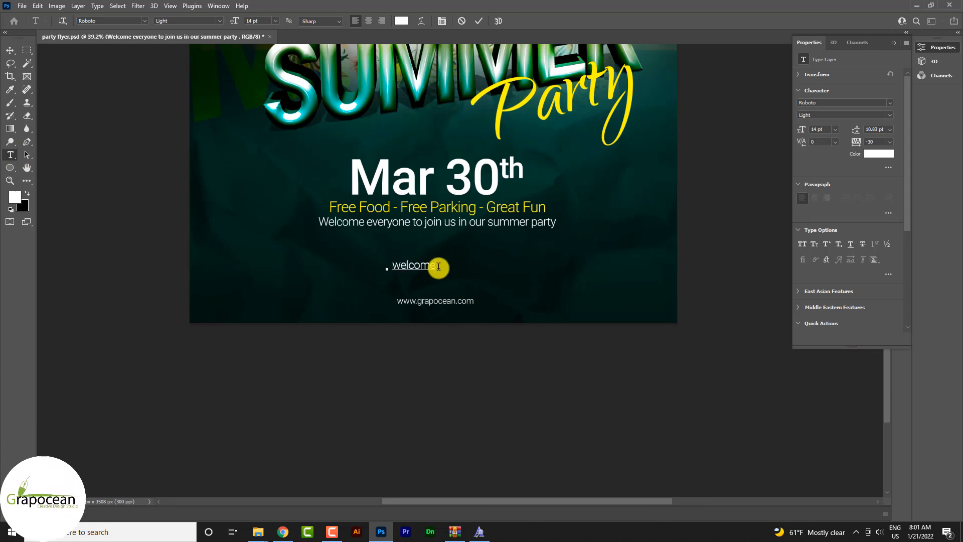
- Set the new word "welcome" in the Chiller font and enlarge it to about 73 pt
{"action": "left_click", "coordinate": [145, 21]}
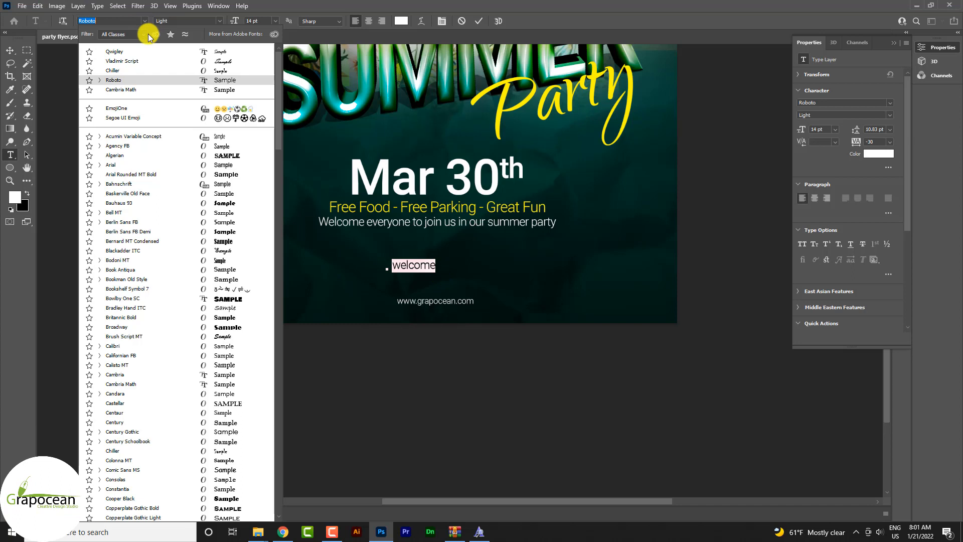
{"action": "left_click", "coordinate": [171, 71]}
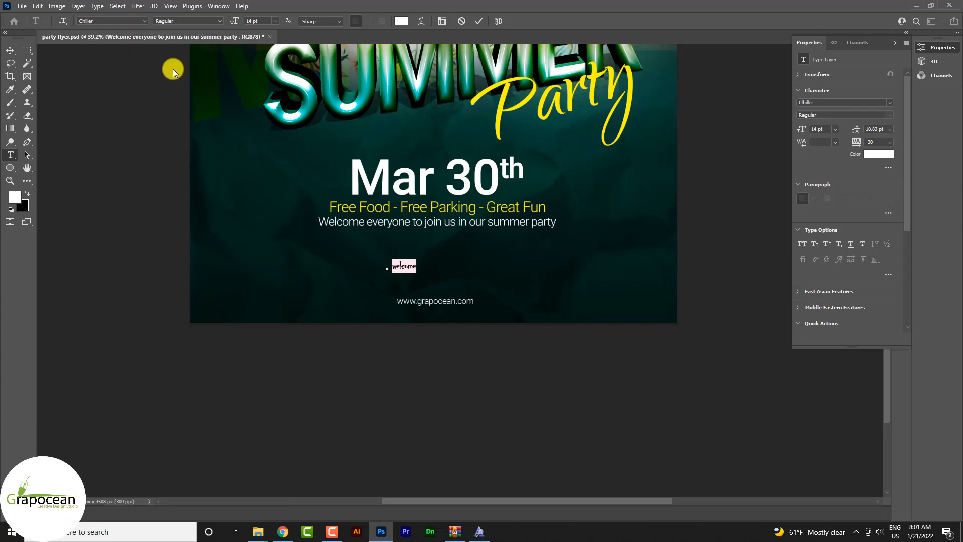
{"action": "left_click_drag", "start_coordinate": [233, 21], "coordinate": [266, 25]}
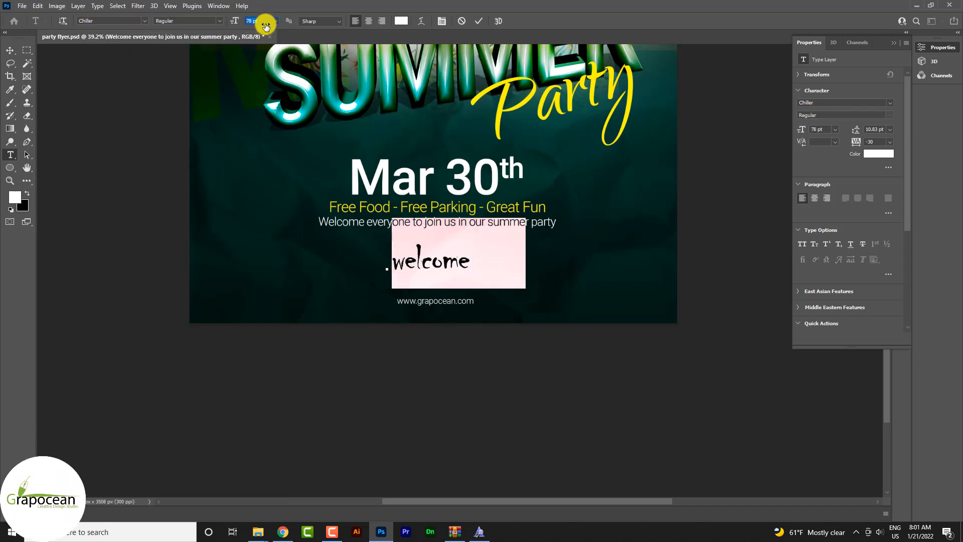
- Center the word "welcome" horizontally on the poster, just above the website address
{"action": "left_click", "coordinate": [10, 50]}
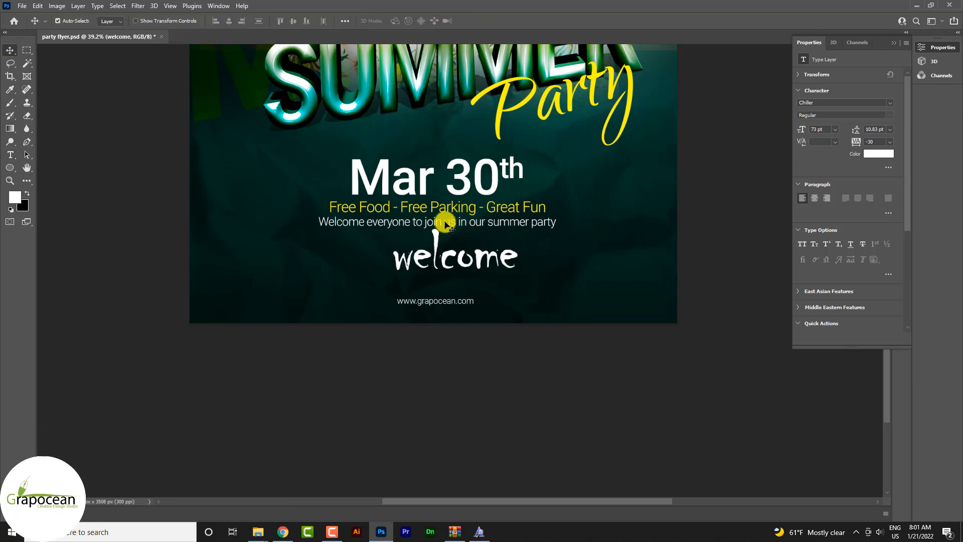
{"action": "left_click_drag", "start_coordinate": [430, 260], "coordinate": [428, 266]}
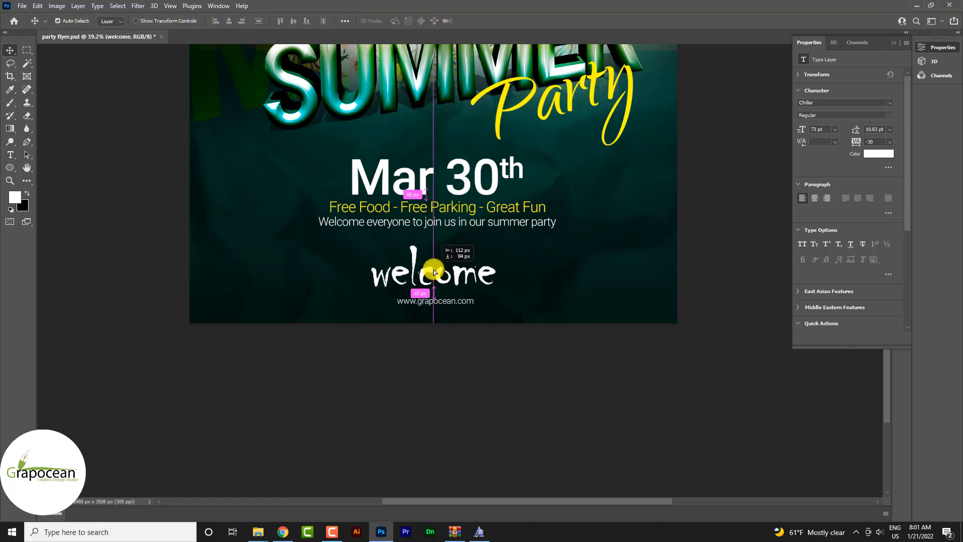
{"action": "scroll", "coordinate": [584, 327], "scroll_direction": "down", "scroll_amount": 4}
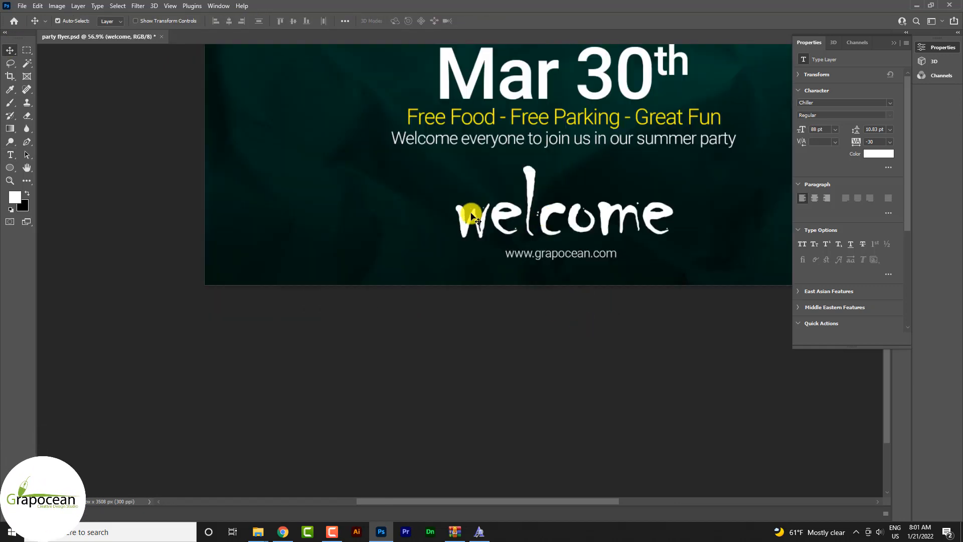
{"action": "scroll", "coordinate": [471, 223], "scroll_direction": "down", "scroll_amount": 10}
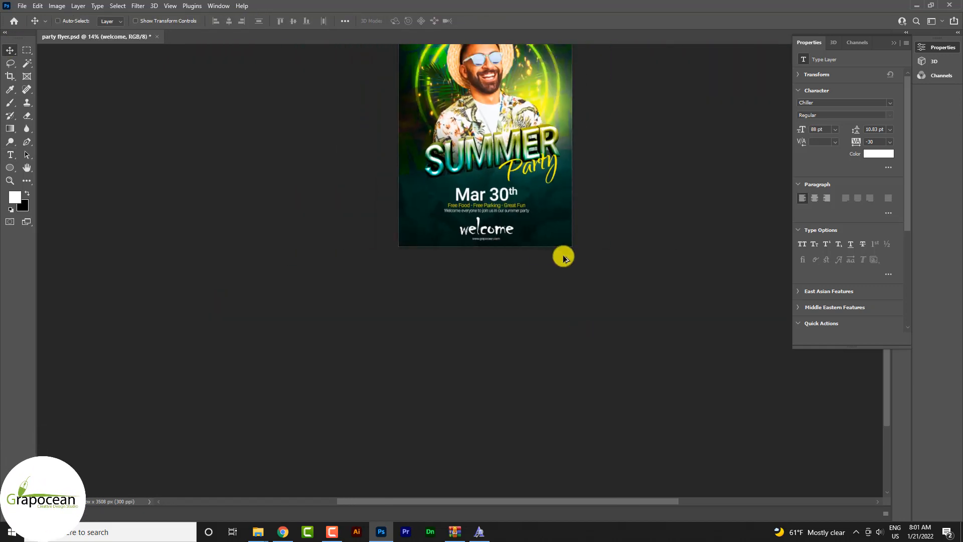
- Change the font of the word "welcome" to Anton and re-center it on the poster
{"action": "scroll", "coordinate": [481, 237], "scroll_direction": "up", "scroll_amount": 5}
{"action": "scroll", "coordinate": [480, 237], "scroll_direction": "up", "scroll_amount": 6}
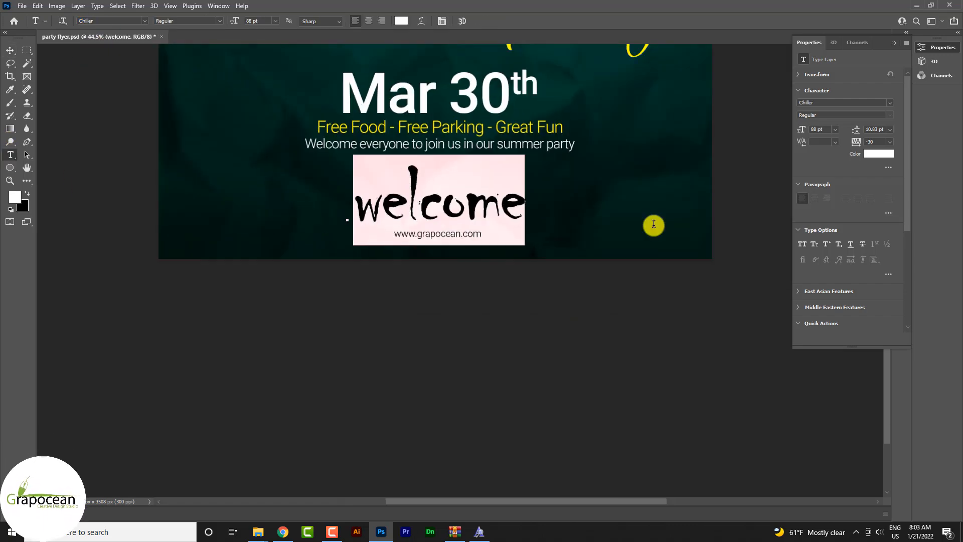
{"action": "type", "text": "an"}
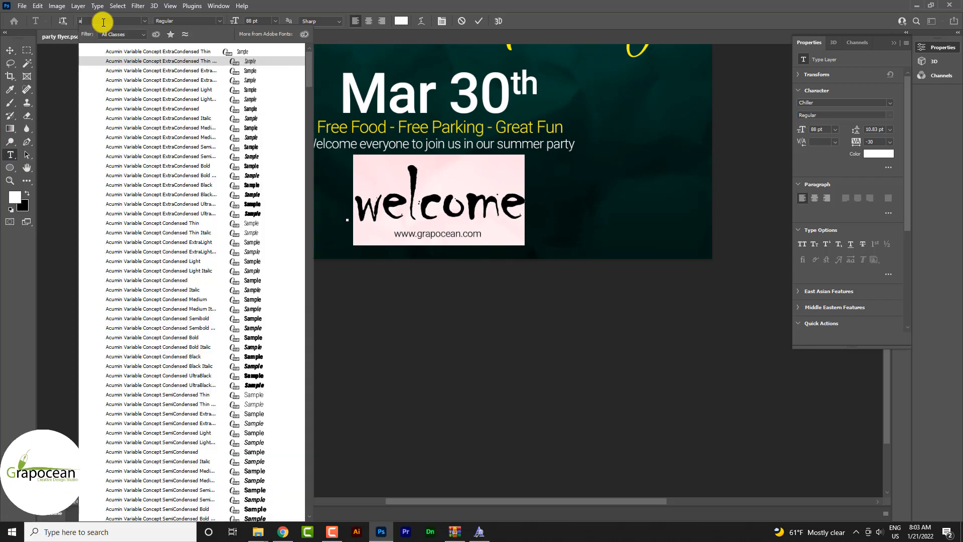
{"action": "left_click", "coordinate": [157, 51]}
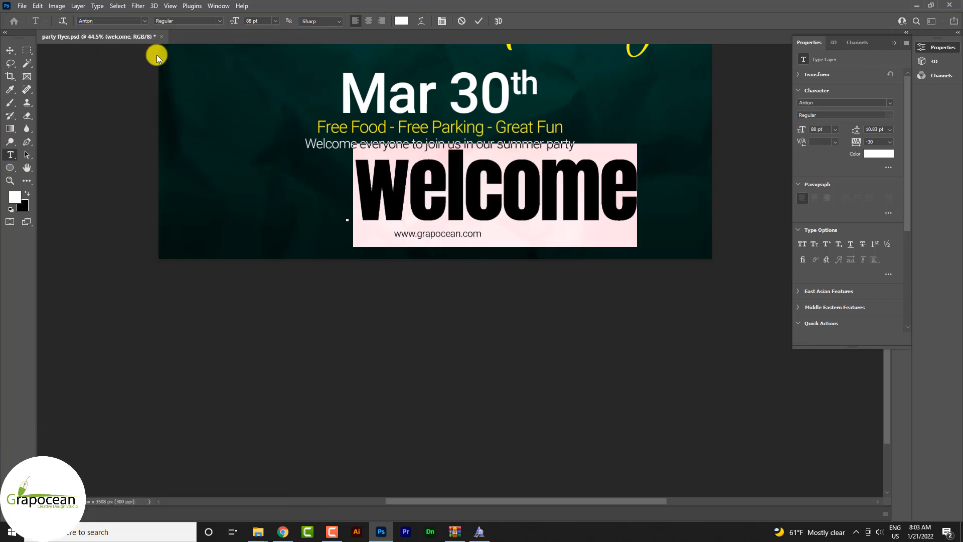
{"action": "left_click", "coordinate": [10, 50]}
{"action": "left_click_drag", "start_coordinate": [522, 197], "coordinate": [466, 203]}
{"action": "scroll", "coordinate": [557, 245], "scroll_direction": "down", "scroll_amount": 4}
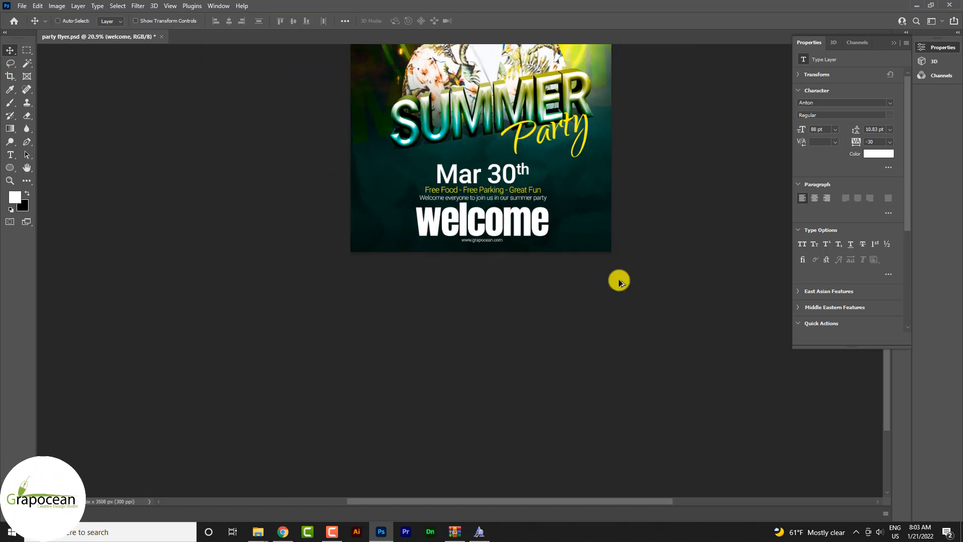
- Shift the date, the two event detail lines and the word "welcome" slightly up to even out the spacing
{"action": "scroll", "coordinate": [552, 273], "scroll_direction": "up", "scroll_amount": 3}
{"action": "scroll", "coordinate": [523, 275], "scroll_direction": "up", "scroll_amount": 2}
{"action": "scroll", "coordinate": [489, 261], "scroll_direction": "up", "scroll_amount": 4}
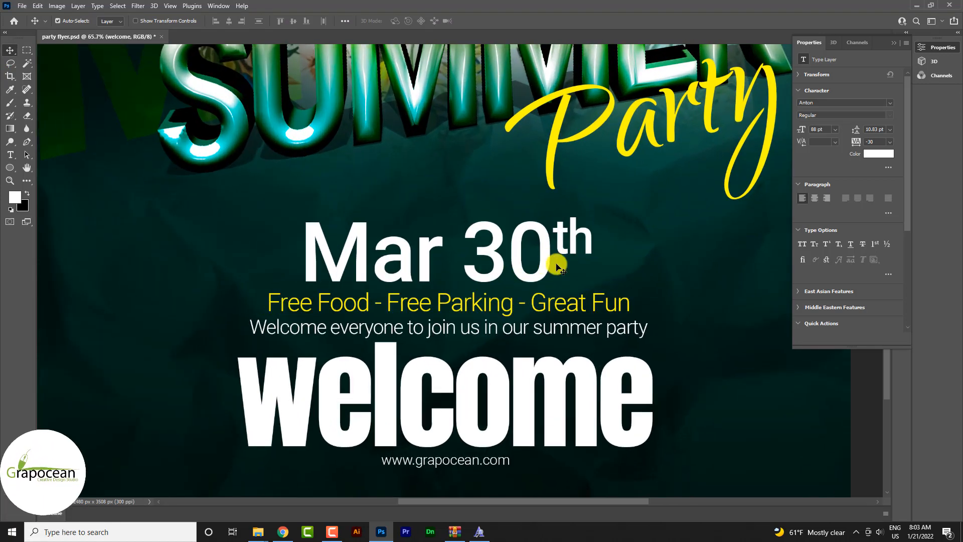
{"action": "left_click_drag", "start_coordinate": [547, 253], "coordinate": [548, 249]}
{"action": "left_click_drag", "start_coordinate": [532, 298], "coordinate": [533, 285]}
{"action": "left_click_drag", "start_coordinate": [531, 328], "coordinate": [529, 314]}
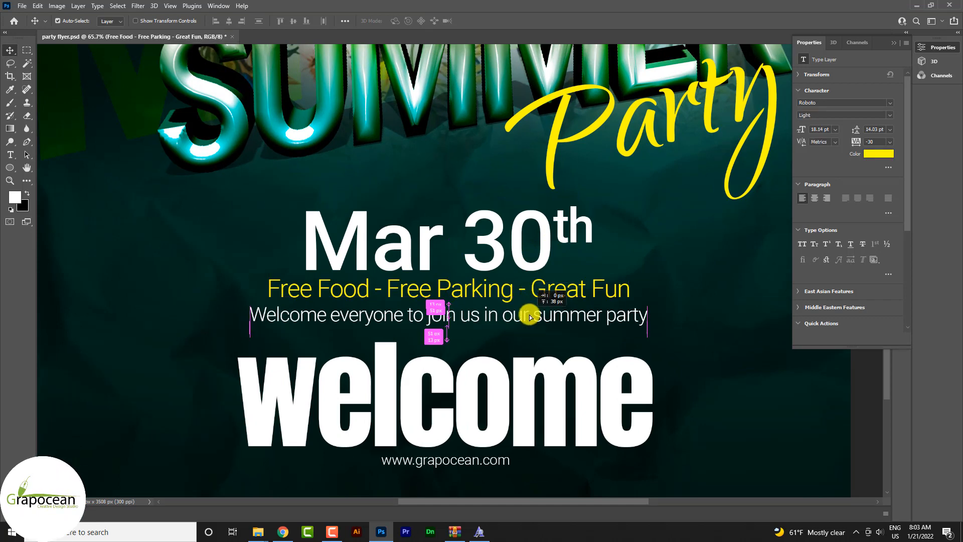
{"action": "left_click_drag", "start_coordinate": [527, 424], "coordinate": [531, 413]}
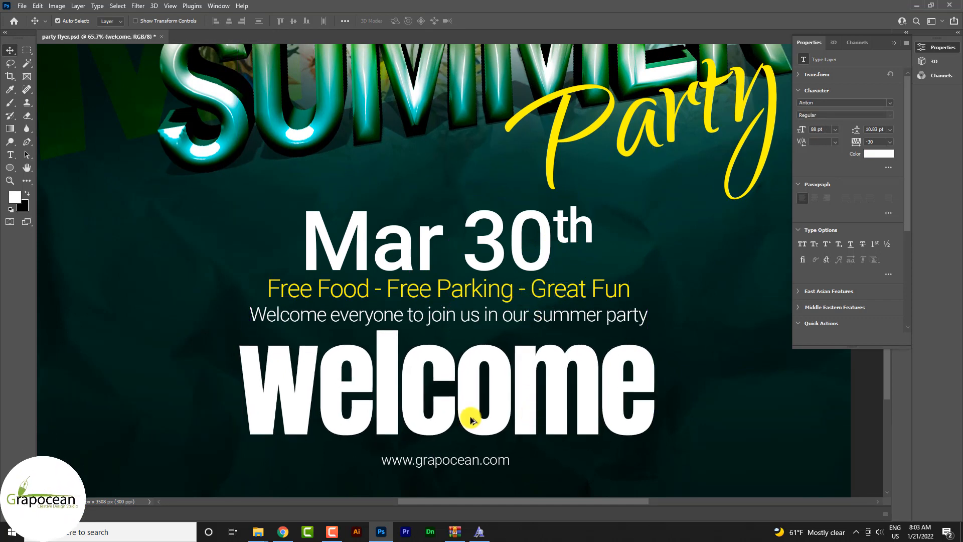
- Duplicate the palm leaf Layer 2 together with its clipped Brightness/Contrast 2 copy adjustment, placing the pair below Layer 2 copy
{"action": "scroll", "coordinate": [470, 415], "scroll_direction": "down", "scroll_amount": 5}
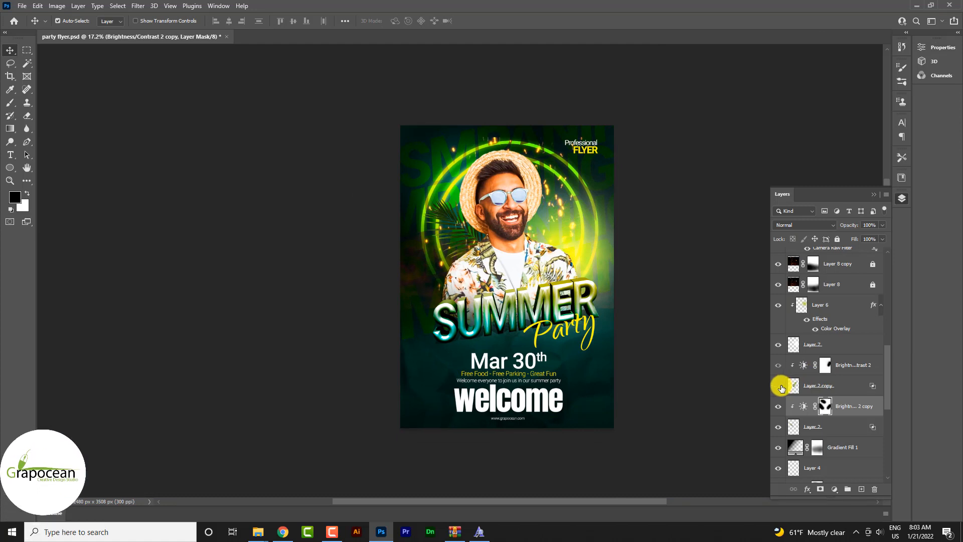
{"action": "left_click", "coordinate": [843, 370], "text": "ctrl"}
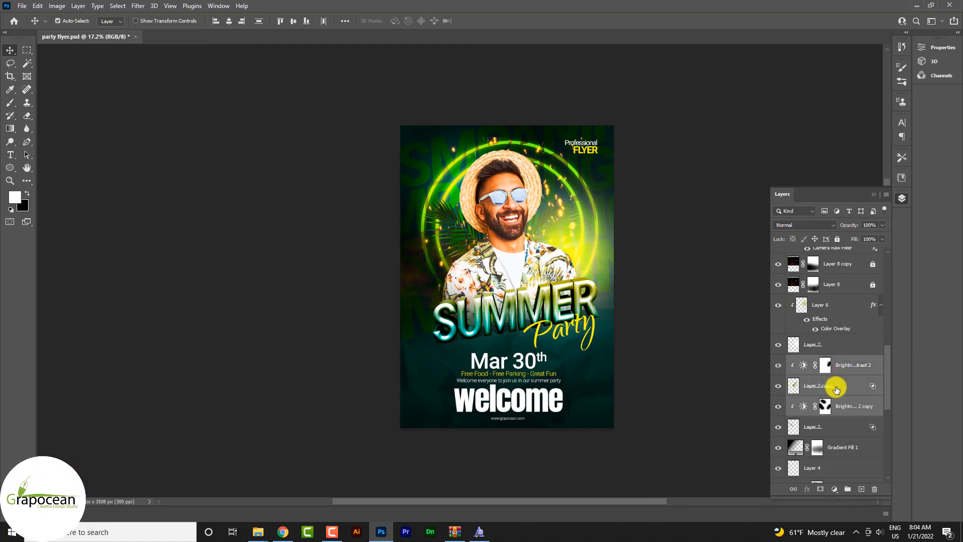
{"action": "left_click", "coordinate": [848, 406]}
{"action": "left_click", "coordinate": [838, 430], "text": "ctrl"}
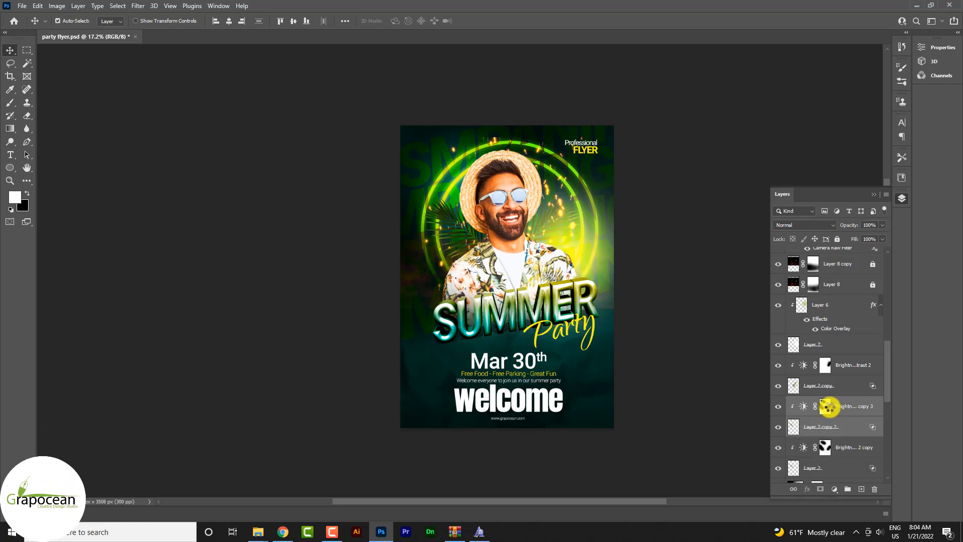
- Move the duplicated palm leaf to the poster's lower-left area and flip it horizontally
{"action": "key", "text": "ctrl+t"}
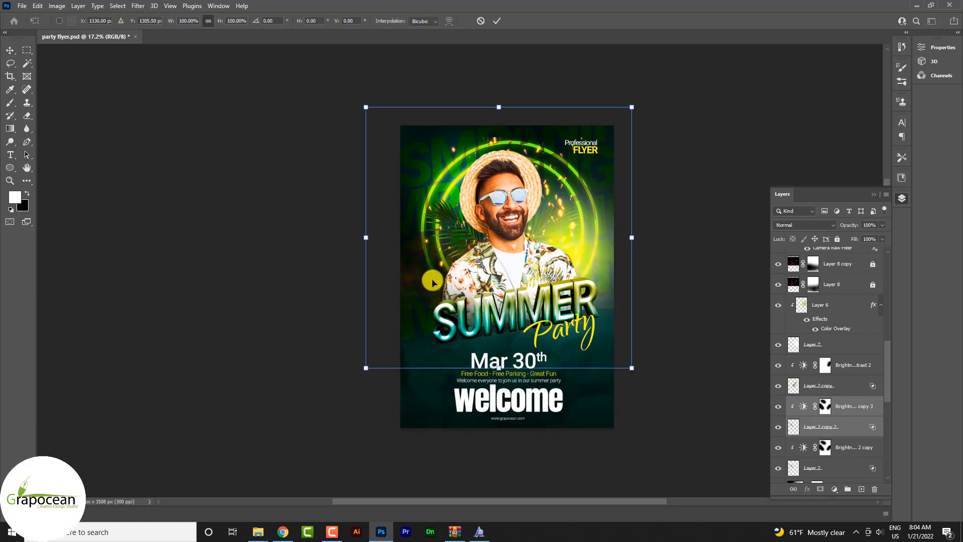
{"action": "left_click_drag", "start_coordinate": [431, 280], "coordinate": [386, 385]}
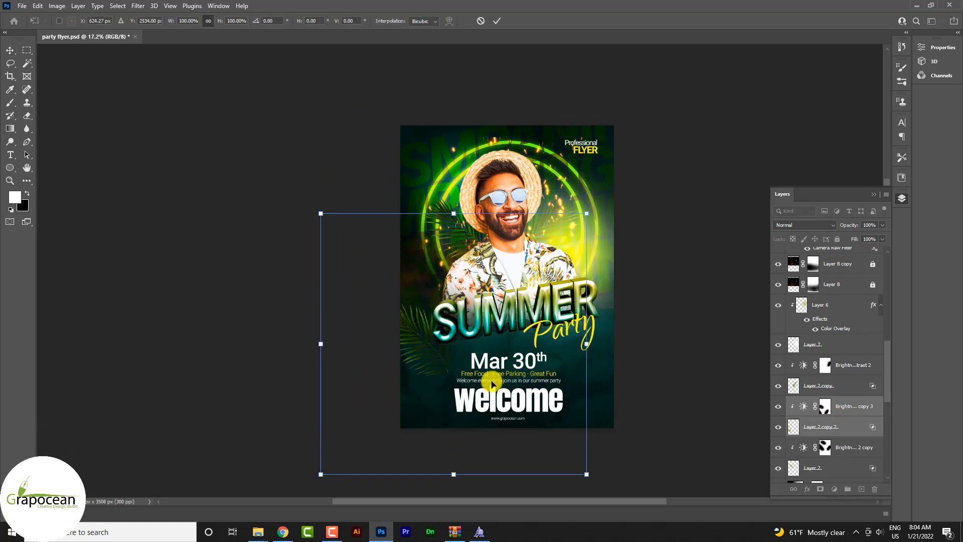
{"action": "right_click", "coordinate": [446, 353]}
{"action": "left_click", "coordinate": [484, 340]}
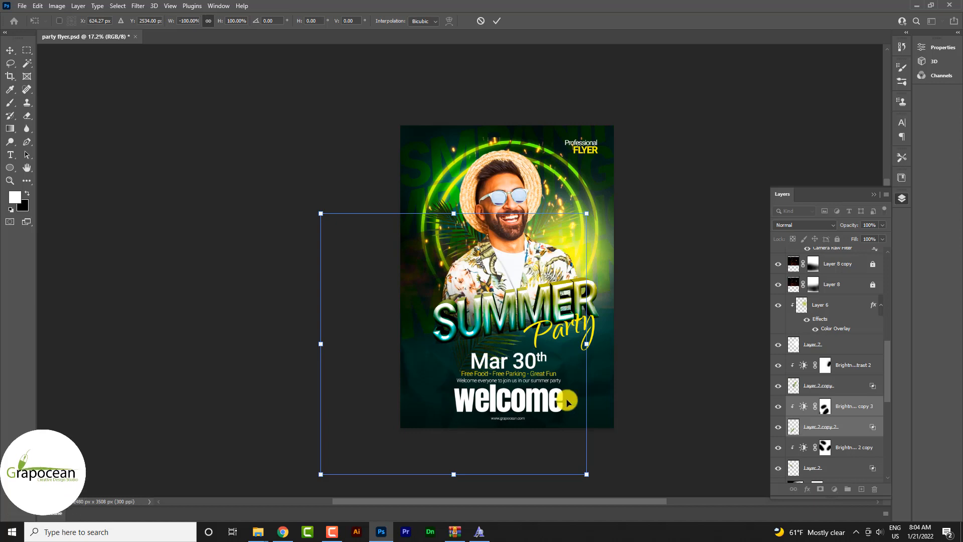
- Enlarge the flipped palm leaf to about 147%, place it behind the event text and tilt it about 3° counterclockwise
{"action": "left_click_drag", "start_coordinate": [586, 474], "coordinate": [622, 492]}
{"action": "mouse_move", "coordinate": [552, 430]}
{"action": "left_mouse_down"}
{"action": "mouse_move", "coordinate": [580, 416]}
{"action": "mouse_move", "coordinate": [520, 443]}
{"action": "mouse_move", "coordinate": [542, 437]}
{"action": "left_mouse_up"}
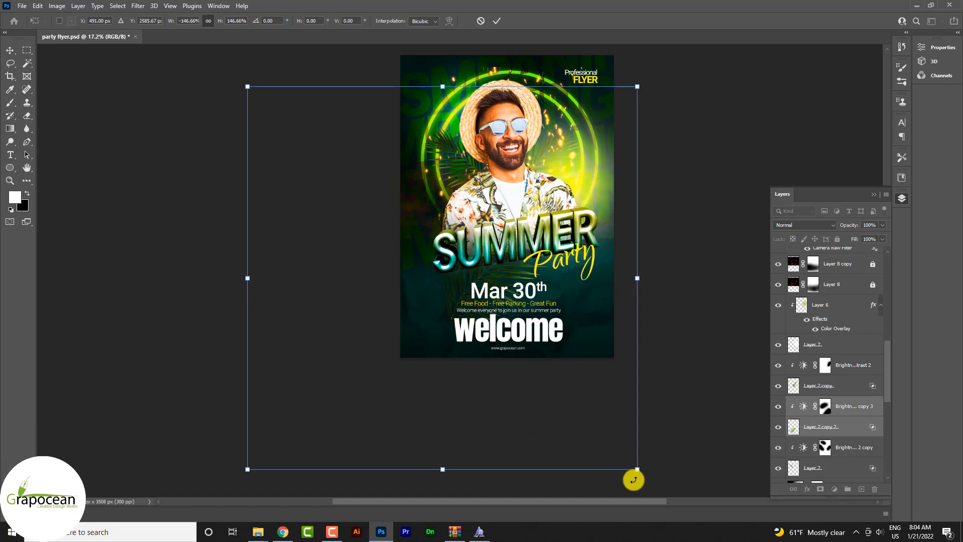
{"action": "mouse_move", "coordinate": [632, 477]}
{"action": "left_mouse_down"}
{"action": "mouse_move", "coordinate": [642, 458]}
{"action": "mouse_move", "coordinate": [640, 466]}
{"action": "left_mouse_up"}
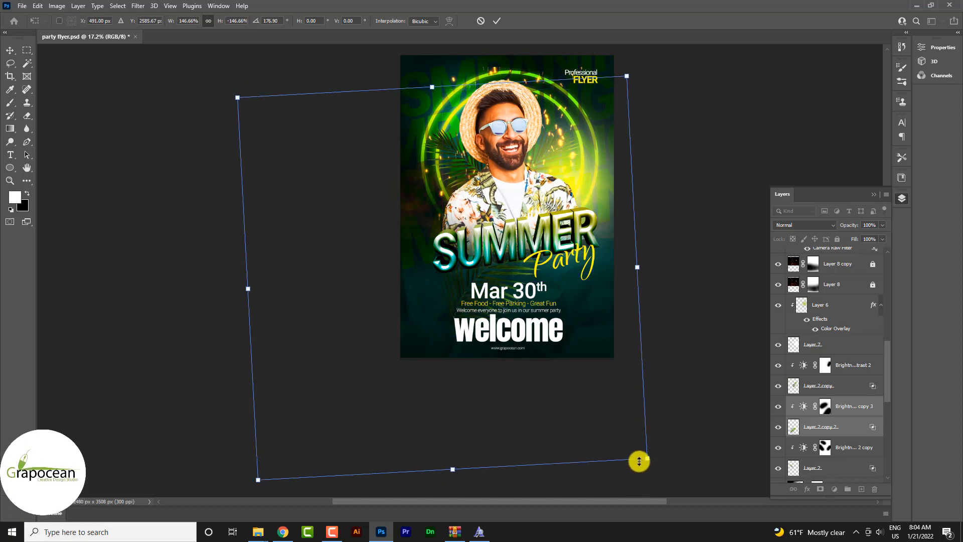
{"action": "left_click", "coordinate": [496, 21]}
{"action": "scroll", "coordinate": [521, 301], "scroll_direction": "up", "scroll_amount": 6}
{"action": "scroll", "coordinate": [439, 312], "scroll_direction": "down", "scroll_amount": 8}
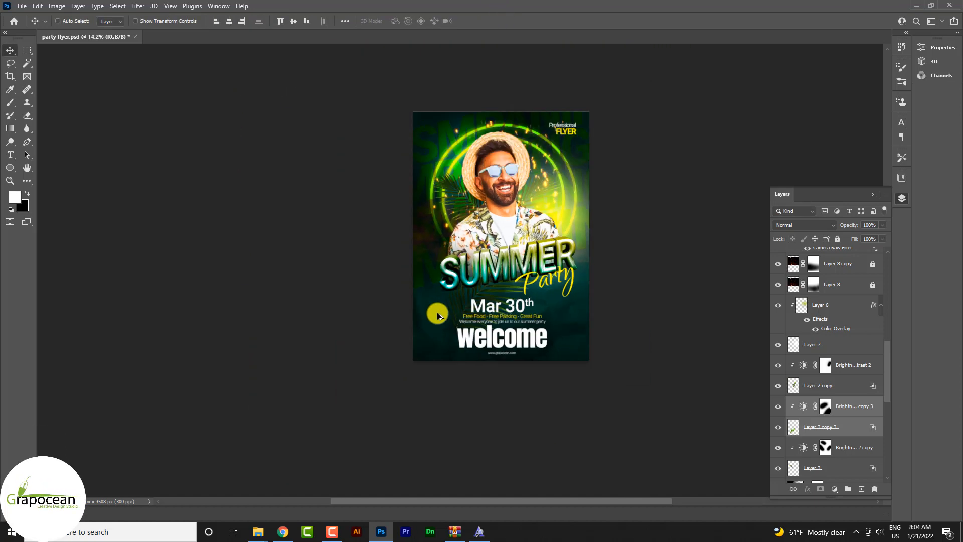
{"action": "scroll", "coordinate": [682, 253], "scroll_direction": "up", "scroll_amount": 1}
{"action": "scroll", "coordinate": [684, 253], "scroll_direction": "up", "scroll_amount": 5}
{"action": "scroll", "coordinate": [686, 253], "scroll_direction": "down", "scroll_amount": 5}
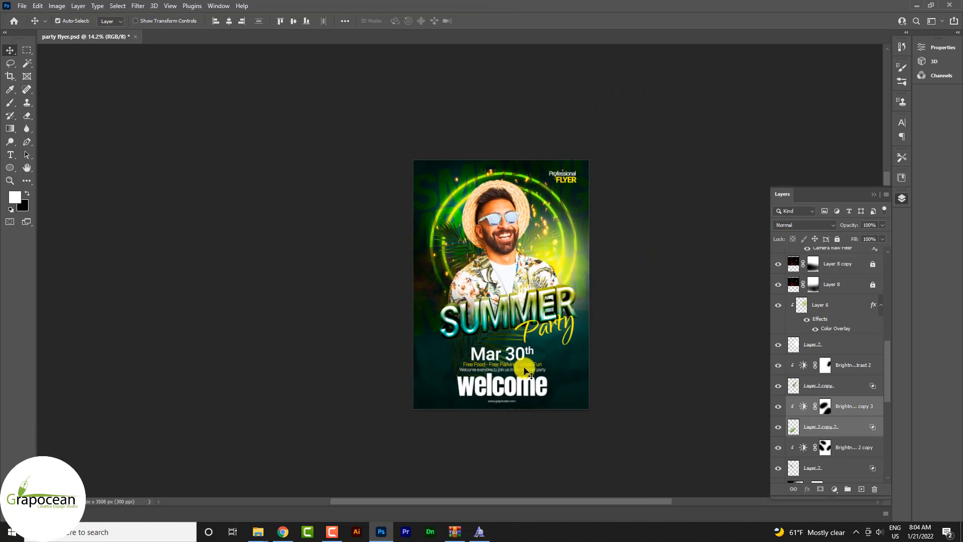